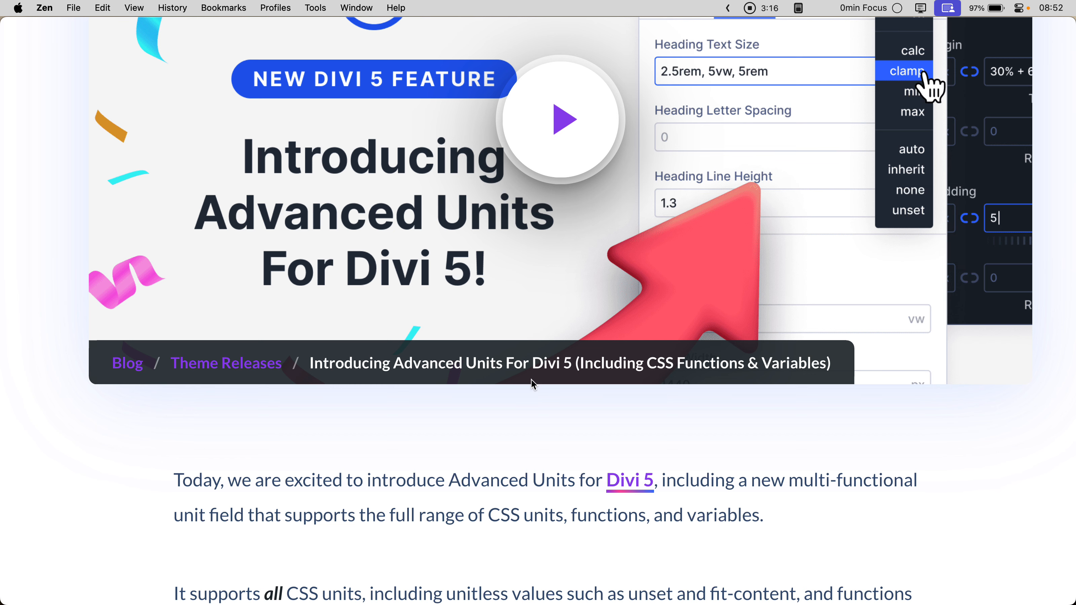
Read the introduction of the Divi 5 Advanced Units article on supported CSS units, functions and variables
{"action": "scroll", "coordinate": [533, 384], "scroll_direction": "down", "scroll_amount": 10}
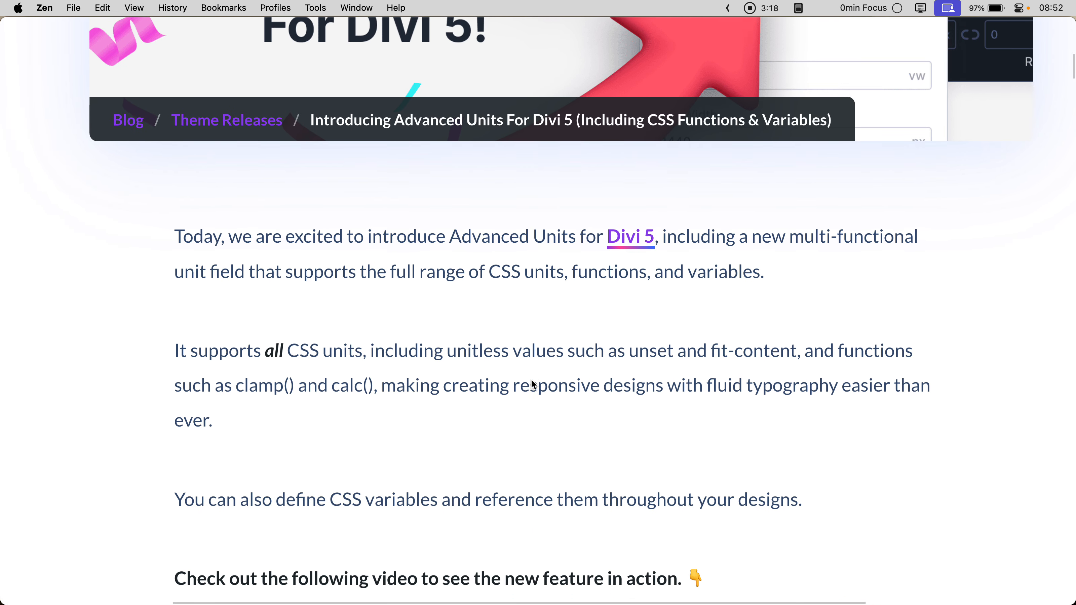
{"action": "scroll", "coordinate": [533, 385], "scroll_direction": "down", "scroll_amount": 2}
{"action": "scroll", "coordinate": [533, 380], "scroll_direction": "up", "scroll_amount": 15}
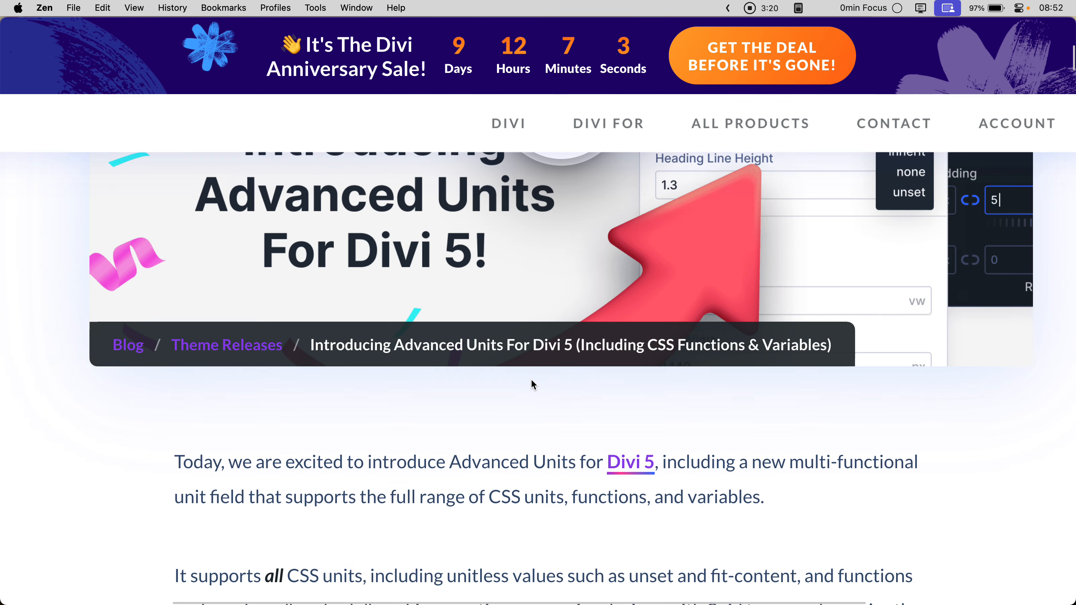
{"action": "scroll", "coordinate": [531, 380], "scroll_direction": "down", "scroll_amount": 14}
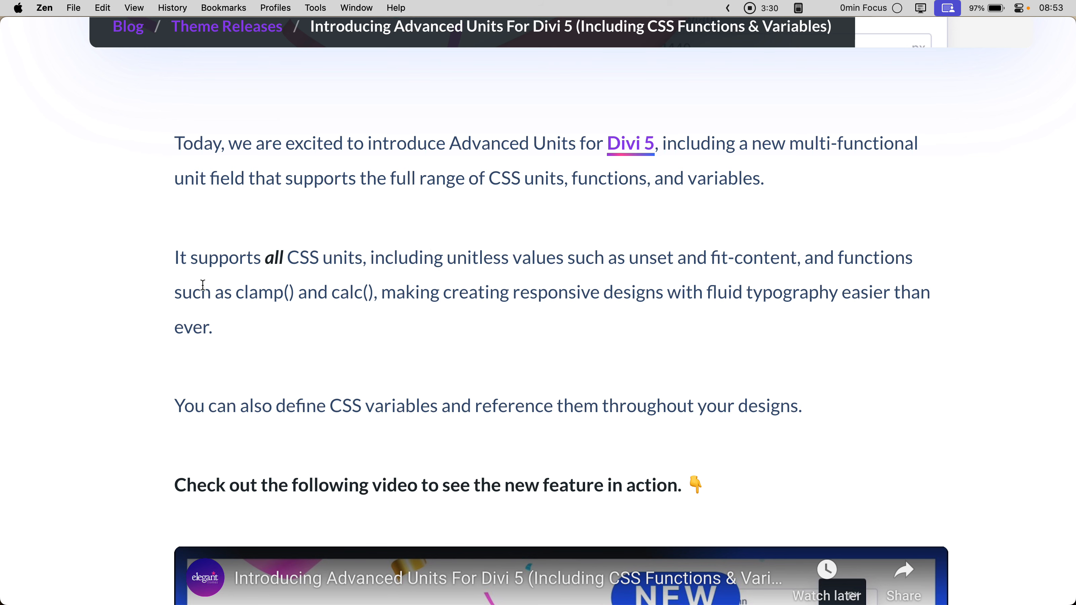
{"action": "scroll", "coordinate": [195, 285], "scroll_direction": "down", "scroll_amount": 2}
{"action": "scroll", "coordinate": [192, 284], "scroll_direction": "down", "scroll_amount": 2}
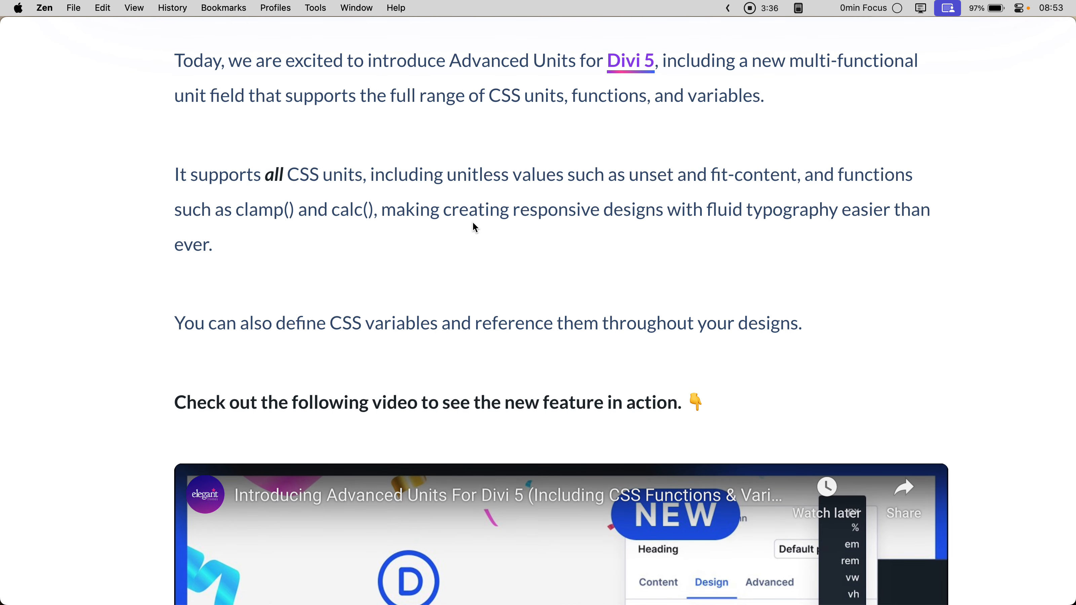
{"action": "scroll", "coordinate": [476, 228], "scroll_direction": "down", "scroll_amount": 3}
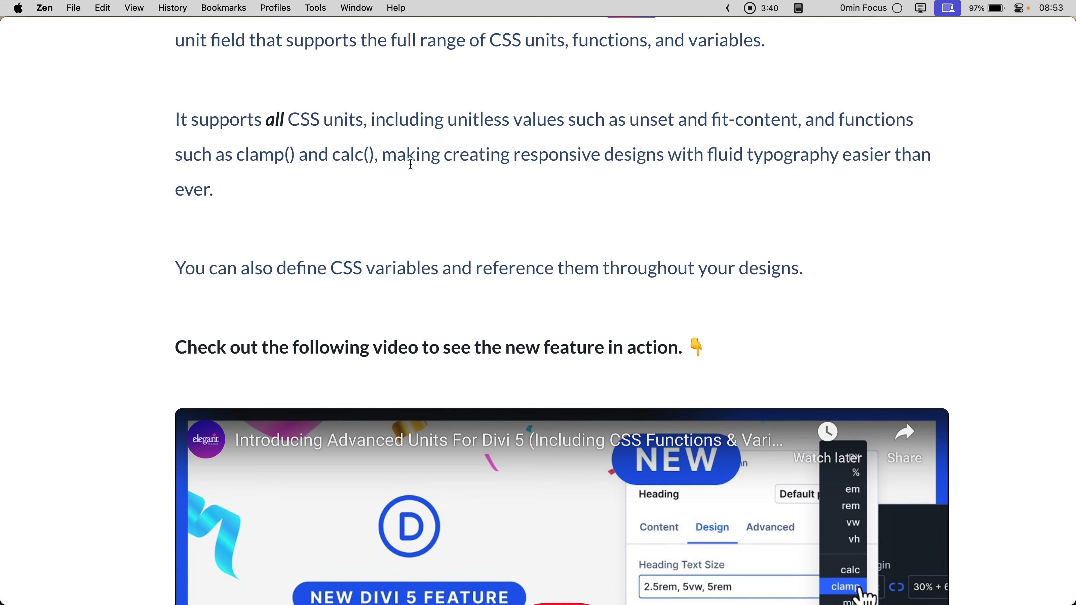
{"action": "scroll", "coordinate": [451, 255], "scroll_direction": "down", "scroll_amount": 10}
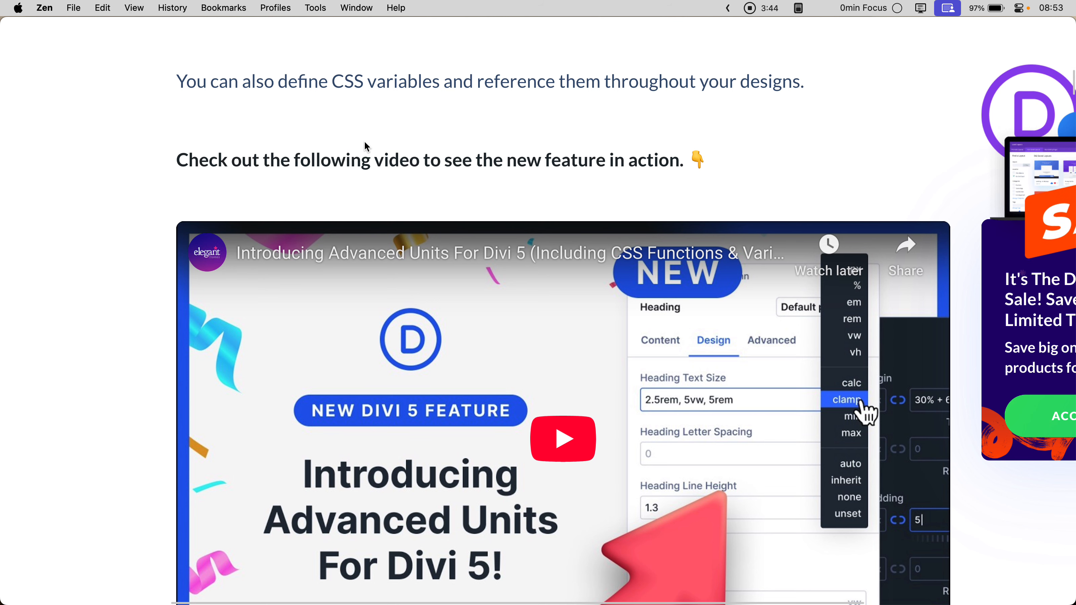
{"action": "scroll", "coordinate": [367, 146], "scroll_direction": "right", "scroll_amount": 2}
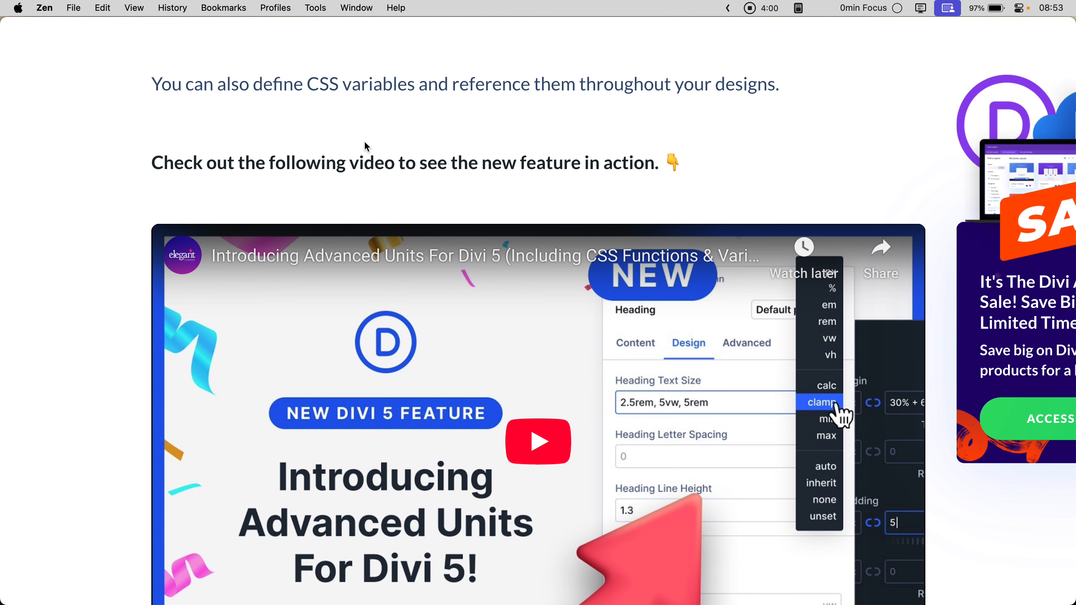
Read the article's section on Divi's New Advanced Units Field, covering value entry and unit selection
{"action": "scroll", "coordinate": [367, 147], "scroll_direction": "down", "scroll_amount": 12}
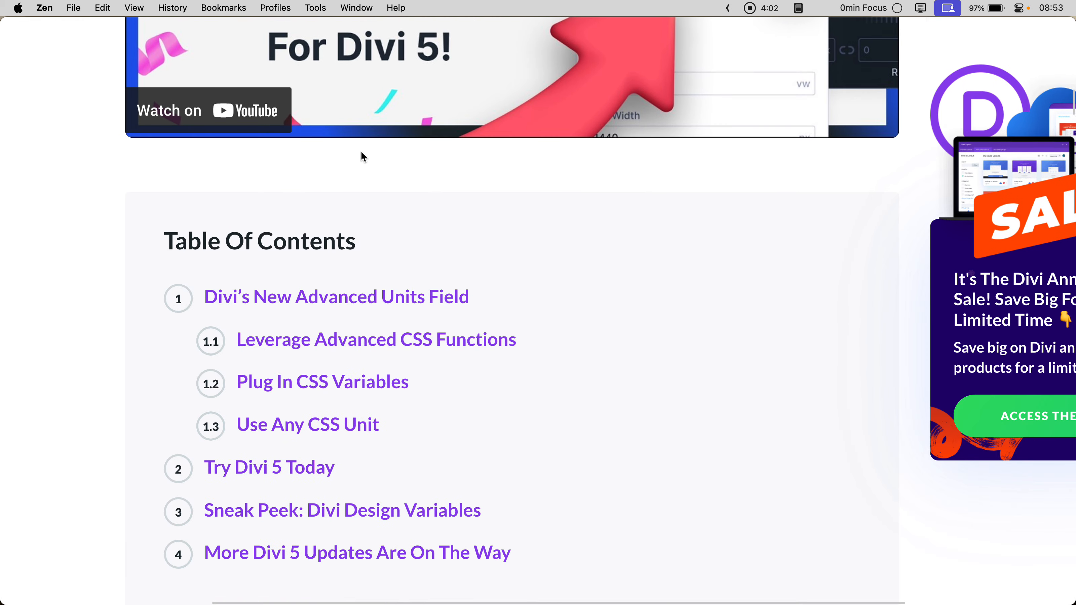
{"action": "scroll", "coordinate": [315, 212], "scroll_direction": "down", "scroll_amount": 10}
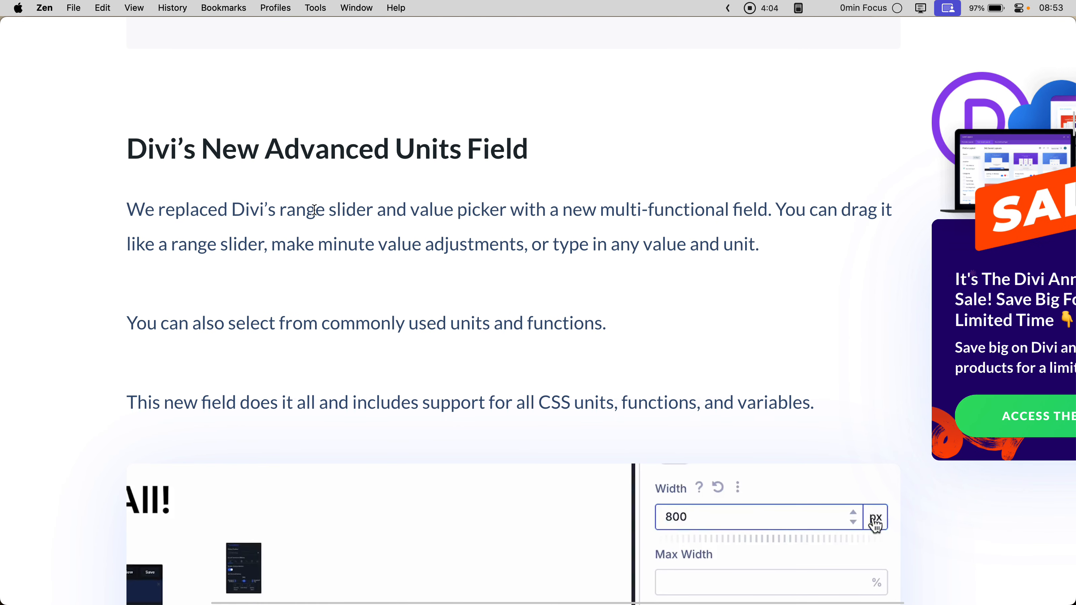
{"action": "scroll", "coordinate": [315, 211], "scroll_direction": "down", "scroll_amount": 3}
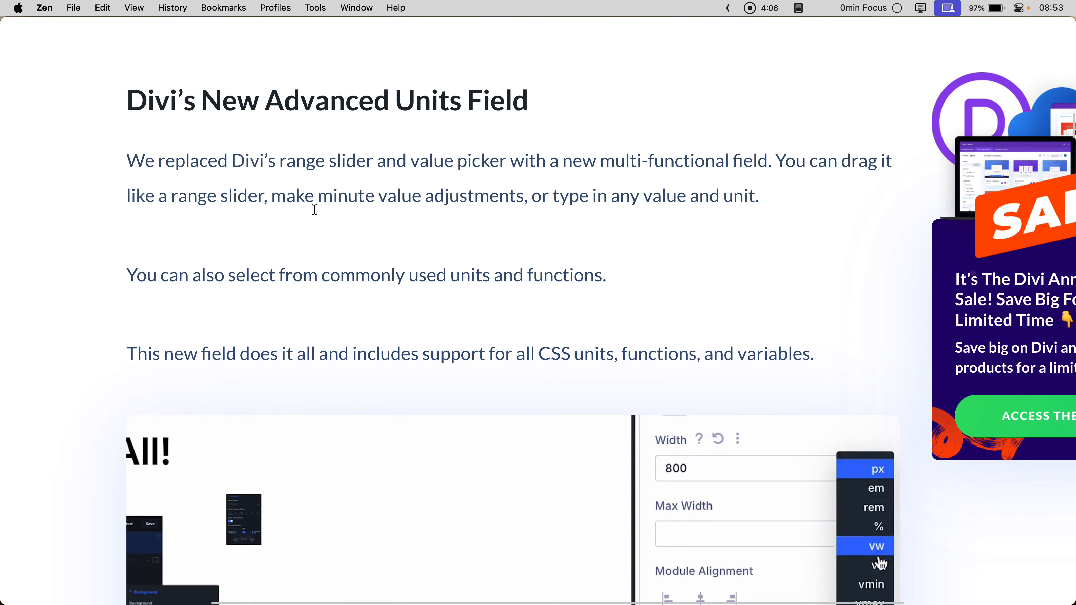
{"action": "scroll", "coordinate": [316, 212], "scroll_direction": "down", "scroll_amount": 1}
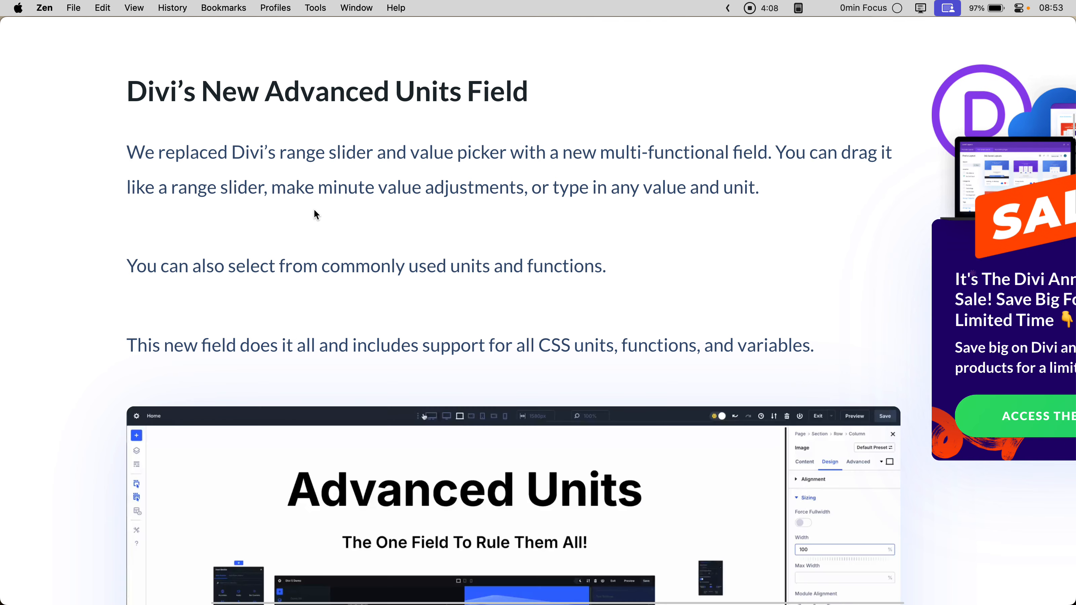
{"action": "scroll", "coordinate": [297, 199], "scroll_direction": "down", "scroll_amount": 3}
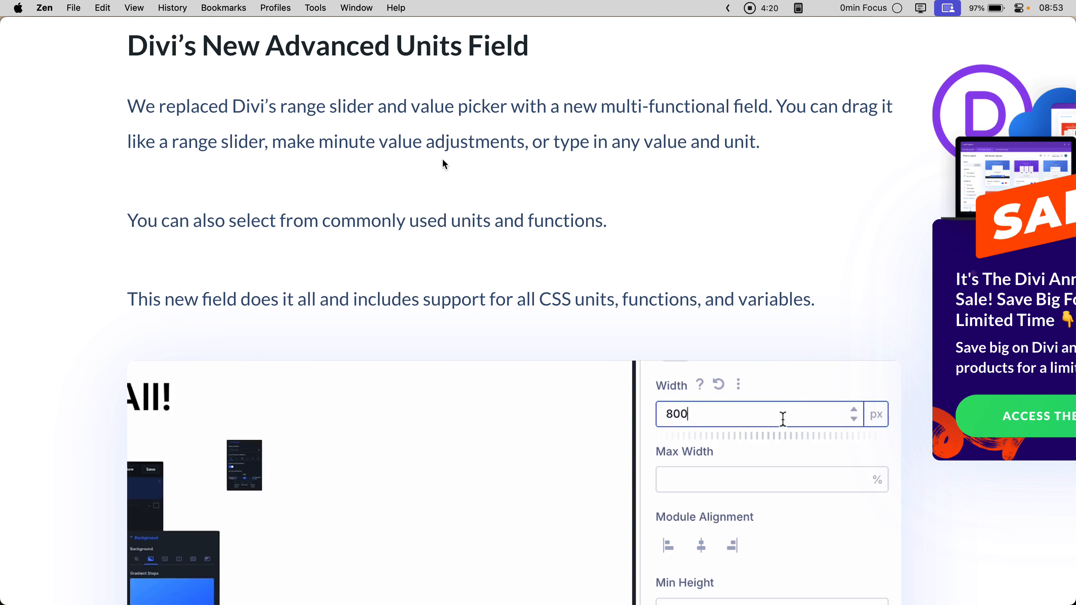
{"action": "scroll", "coordinate": [518, 167], "scroll_direction": "down", "scroll_amount": 2}
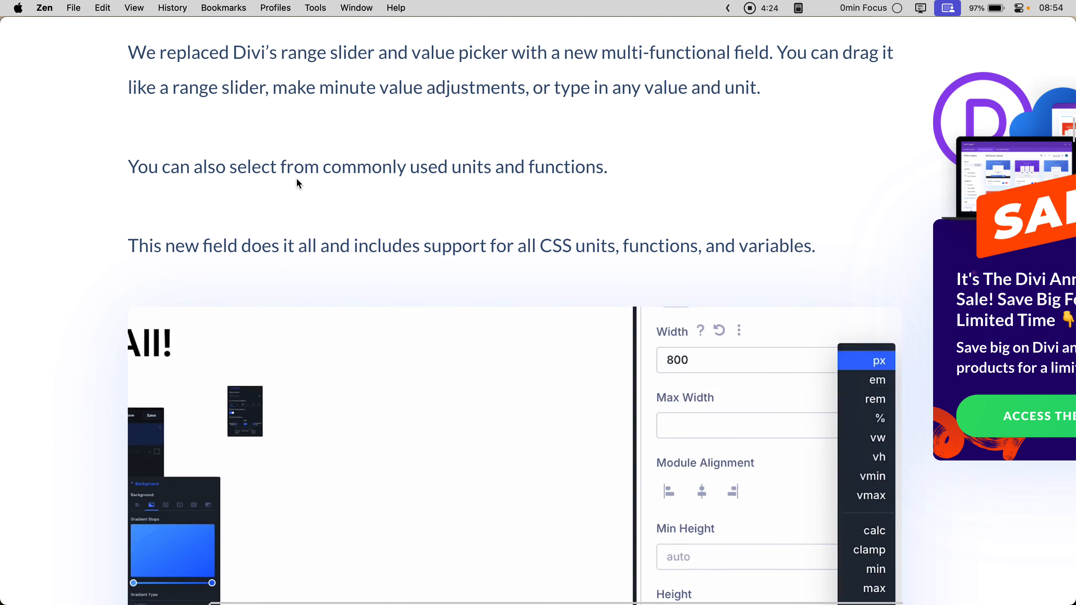
{"action": "scroll", "coordinate": [449, 177], "scroll_direction": "down", "scroll_amount": 1}
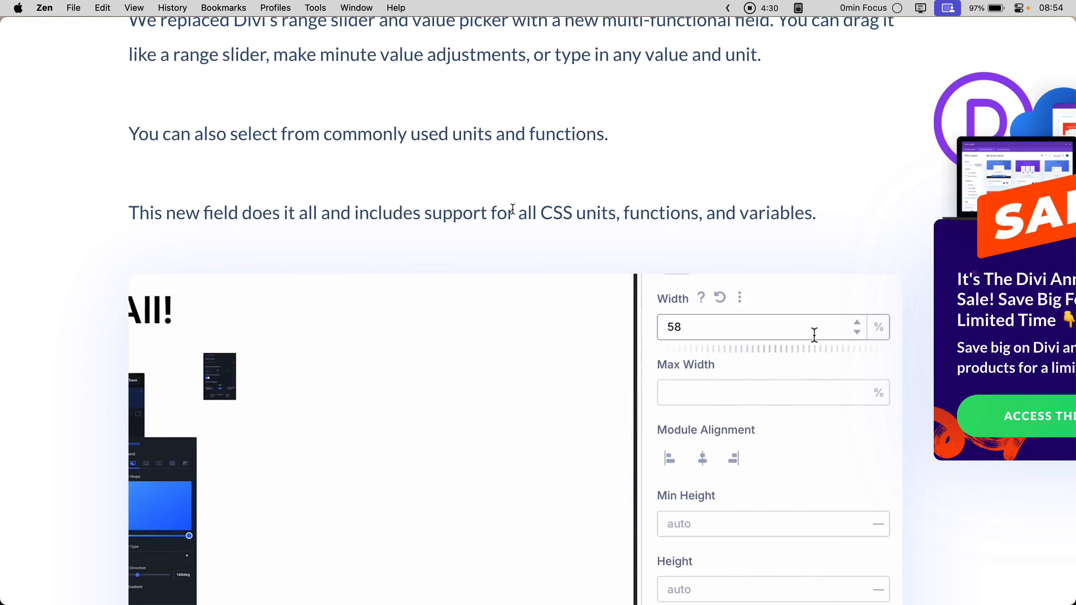
Examine the Advanced Units field demo animation and the start of the Leverage Advanced CSS Functions section
{"action": "scroll", "coordinate": [514, 214], "scroll_direction": "down", "scroll_amount": 6}
{"action": "scroll", "coordinate": [512, 207], "scroll_direction": "down", "scroll_amount": 2}
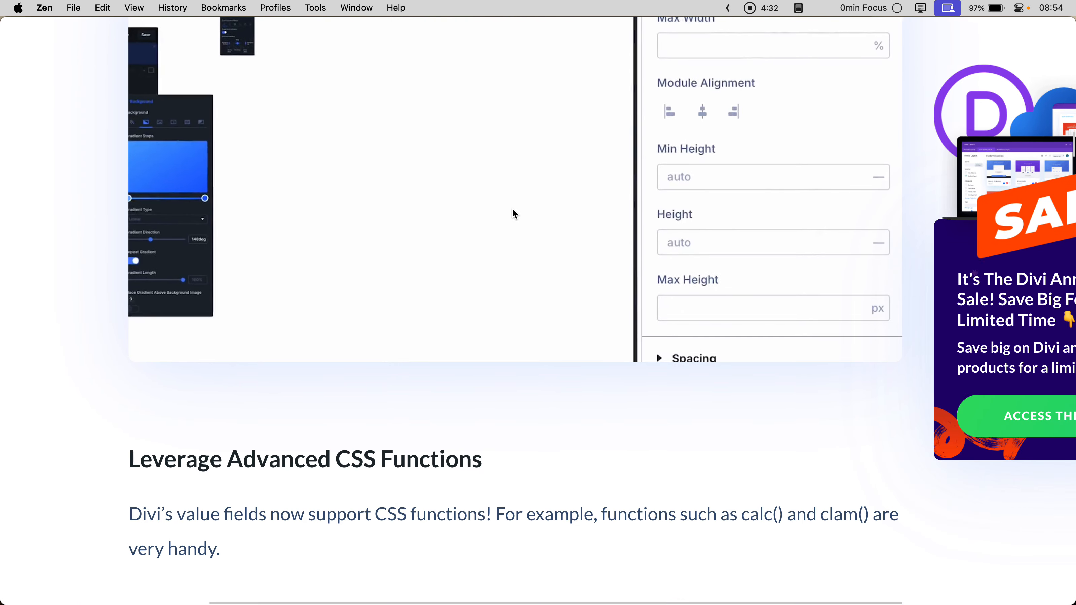
{"action": "scroll", "coordinate": [512, 208], "scroll_direction": "down", "scroll_amount": 3}
{"action": "scroll", "coordinate": [512, 208], "scroll_direction": "up", "scroll_amount": 2}
{"action": "scroll", "coordinate": [512, 207], "scroll_direction": "up", "scroll_amount": 4}
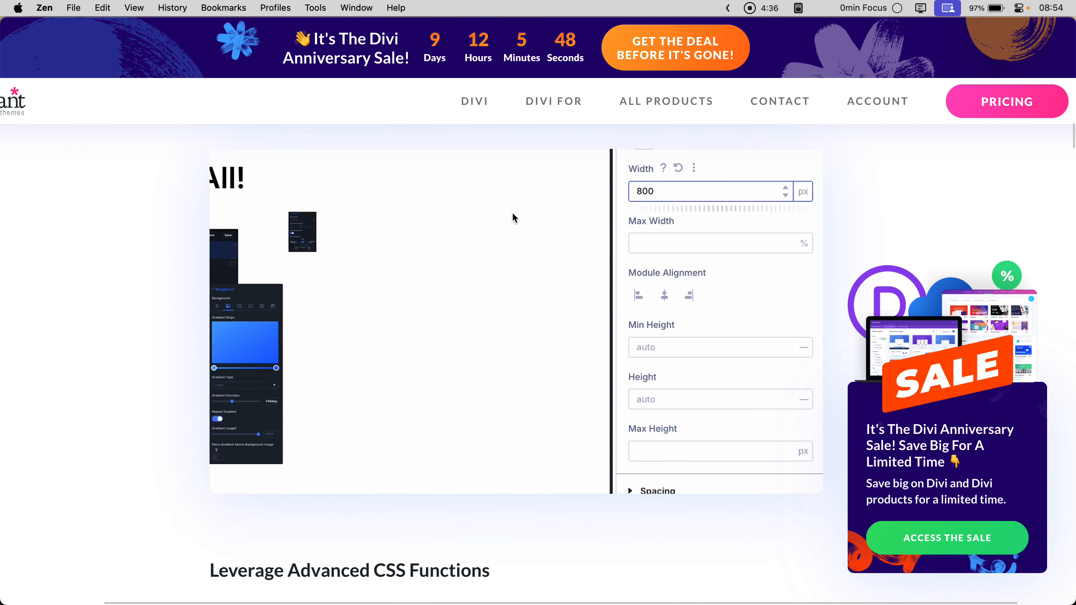
{"action": "scroll", "coordinate": [512, 212], "scroll_direction": "down", "scroll_amount": 2}
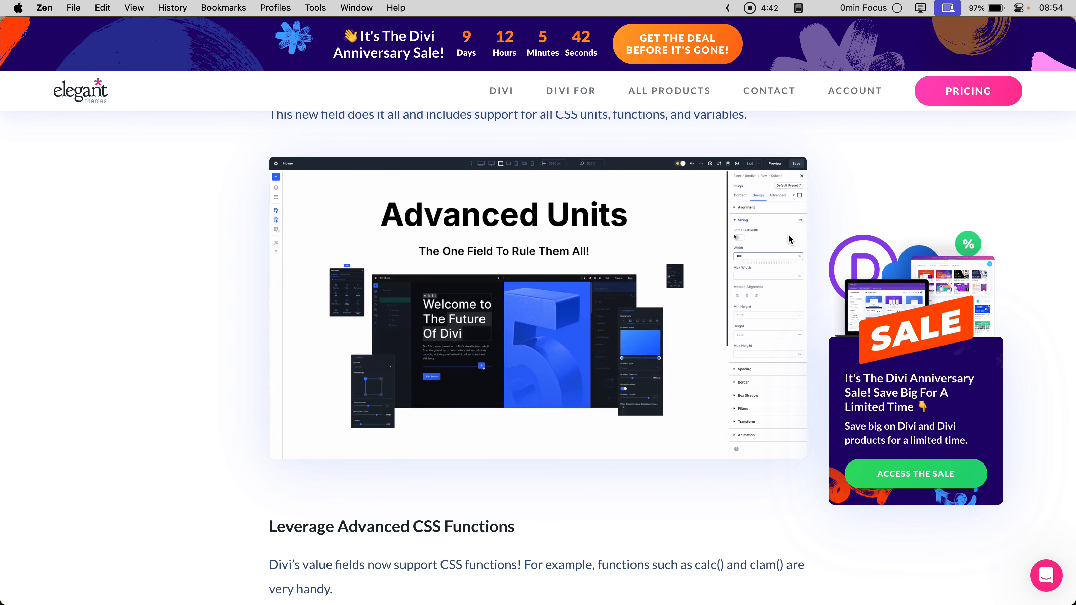
{"action": "scroll", "coordinate": [682, 271], "scroll_direction": "down", "scroll_amount": 5}
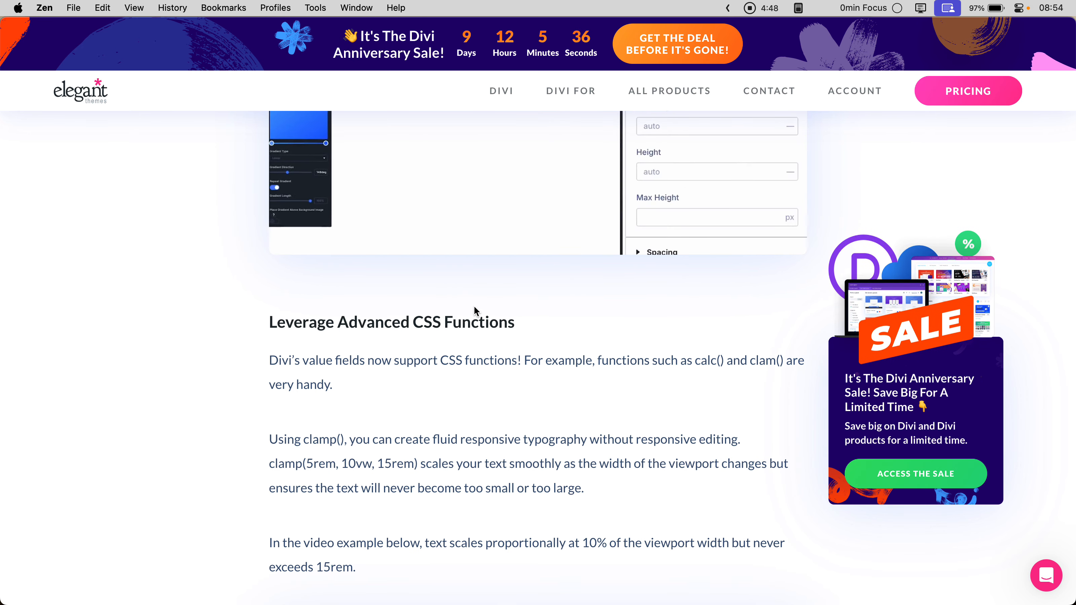
Search Google for "divi 5 variables" in a new tab and open the Elegant Themes Divi Design Variables sneak peek article
{"action": "mouse_move", "coordinate": [24, 368]}
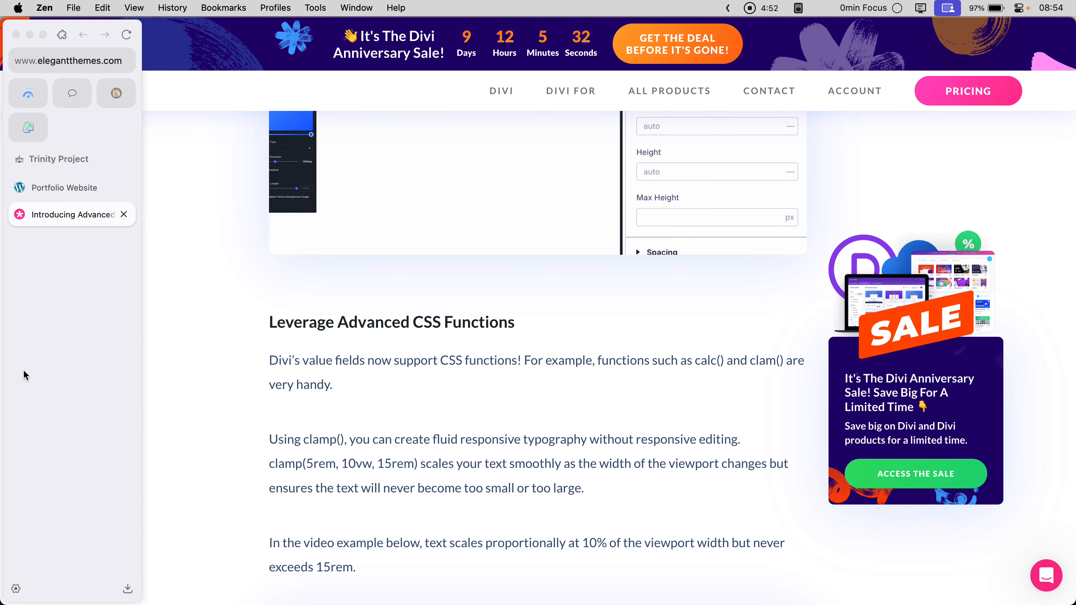
{"action": "key", "text": "super+t"}
{"action": "type", "text": "divi"}
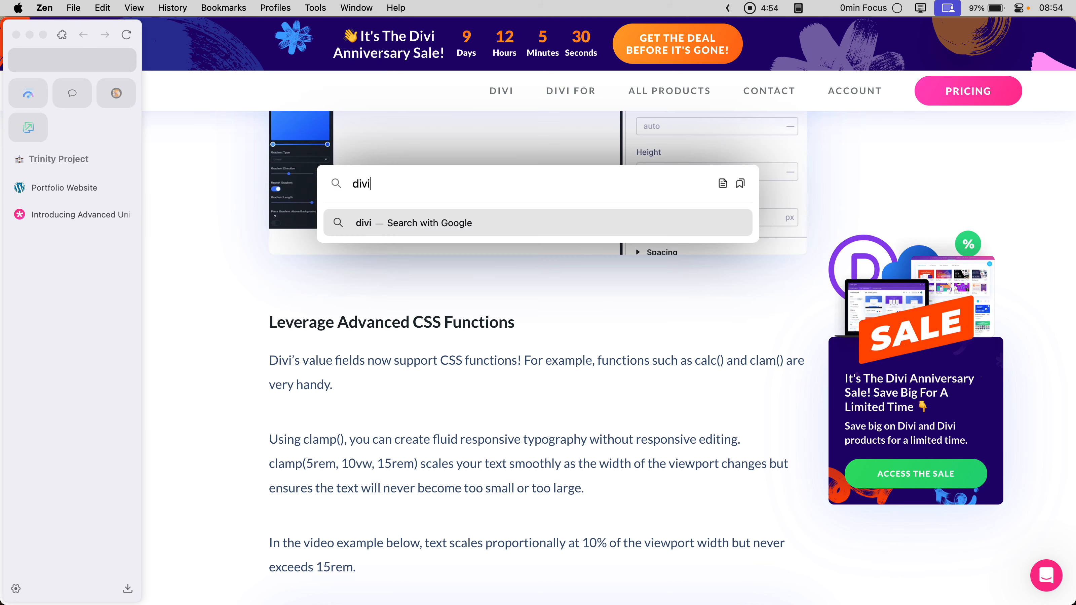
{"action": "type", "text": " 5 variables"}
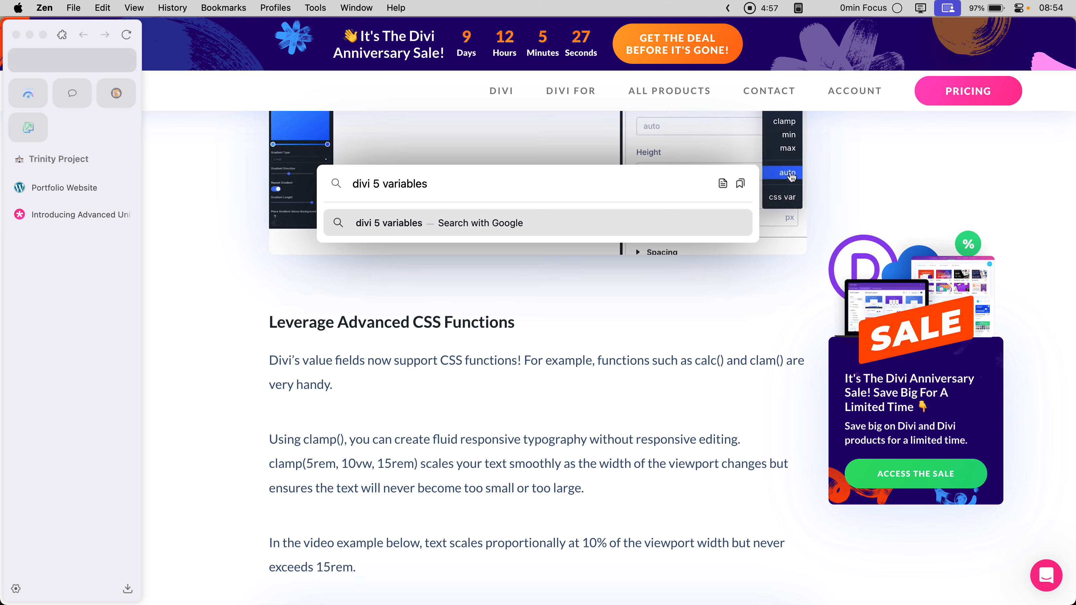
{"action": "key", "text": "Return"}
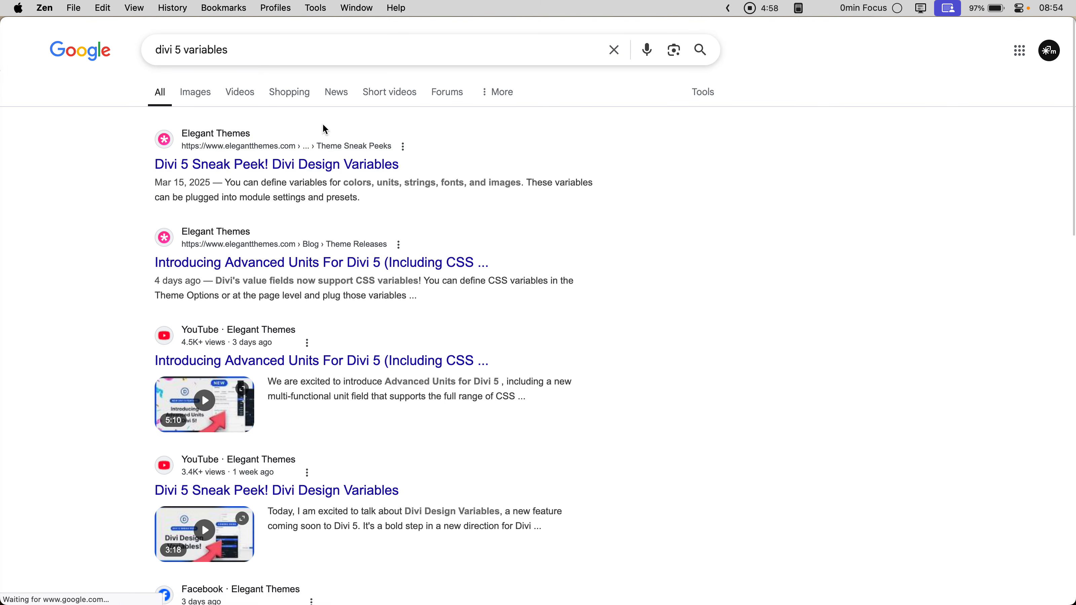
{"action": "left_click", "coordinate": [324, 164]}
Skim the Divi Design Variables article through "What Are Design Variables?" and enlarge the Global Variables image
{"action": "scroll", "coordinate": [462, 251], "scroll_direction": "down", "scroll_amount": 15}
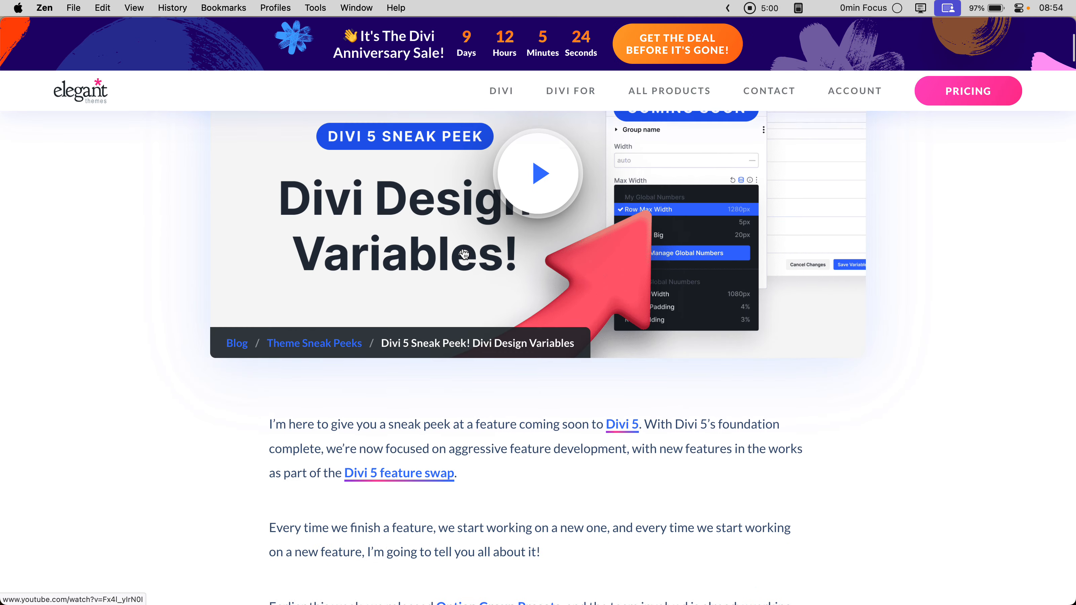
{"action": "scroll", "coordinate": [544, 243], "scroll_direction": "up", "scroll_amount": 5}
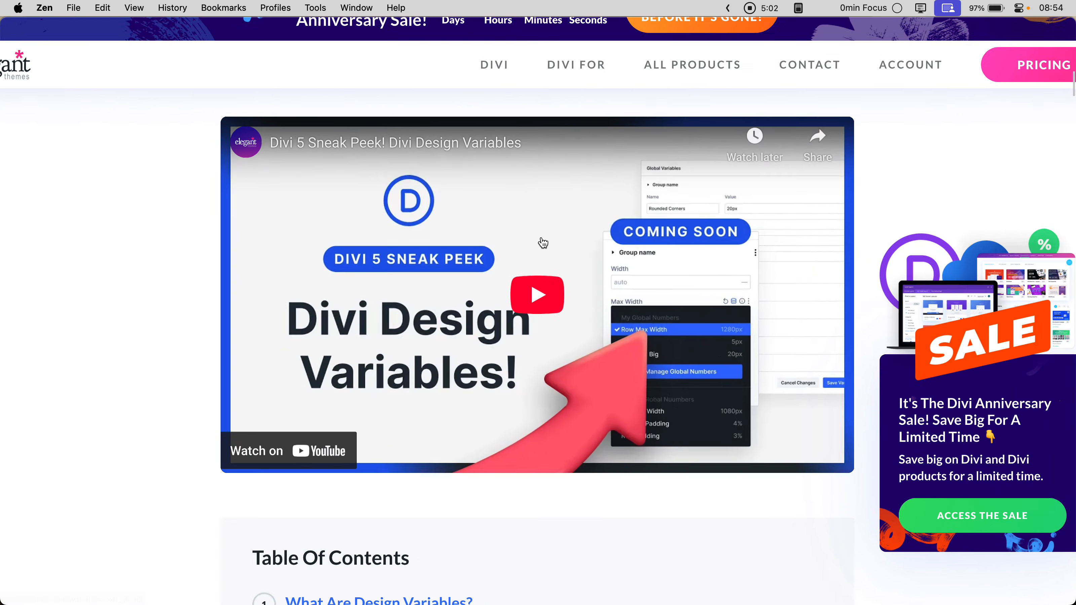
{"action": "scroll", "coordinate": [543, 243], "scroll_direction": "down", "scroll_amount": 5}
{"action": "scroll", "coordinate": [544, 243], "scroll_direction": "down", "scroll_amount": 5}
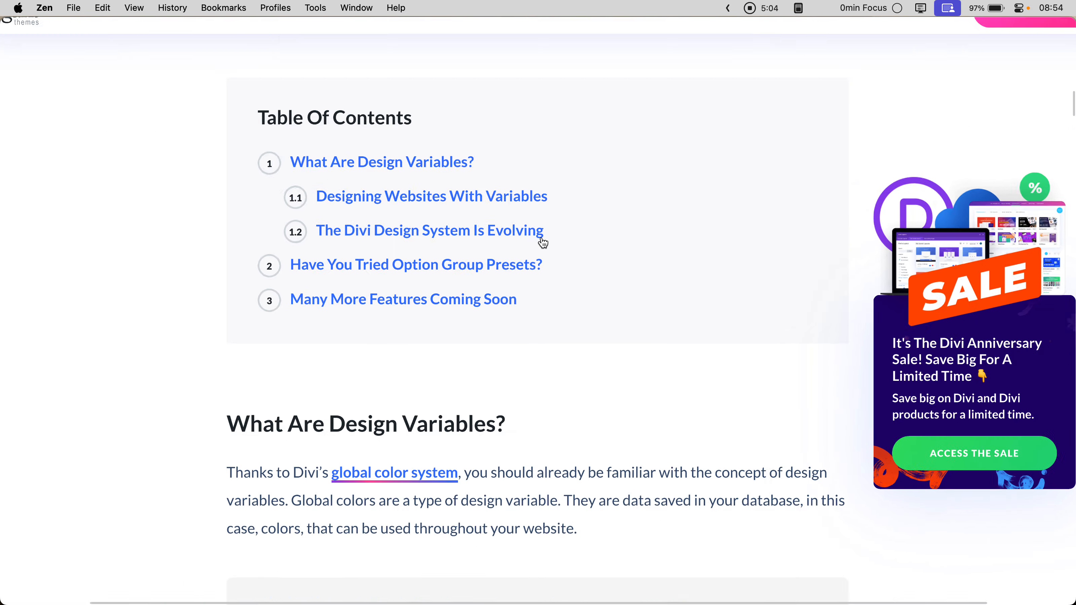
{"action": "scroll", "coordinate": [542, 242], "scroll_direction": "down", "scroll_amount": 8}
{"action": "scroll", "coordinate": [489, 192], "scroll_direction": "up", "scroll_amount": 5}
{"action": "scroll", "coordinate": [490, 192], "scroll_direction": "up", "scroll_amount": 10}
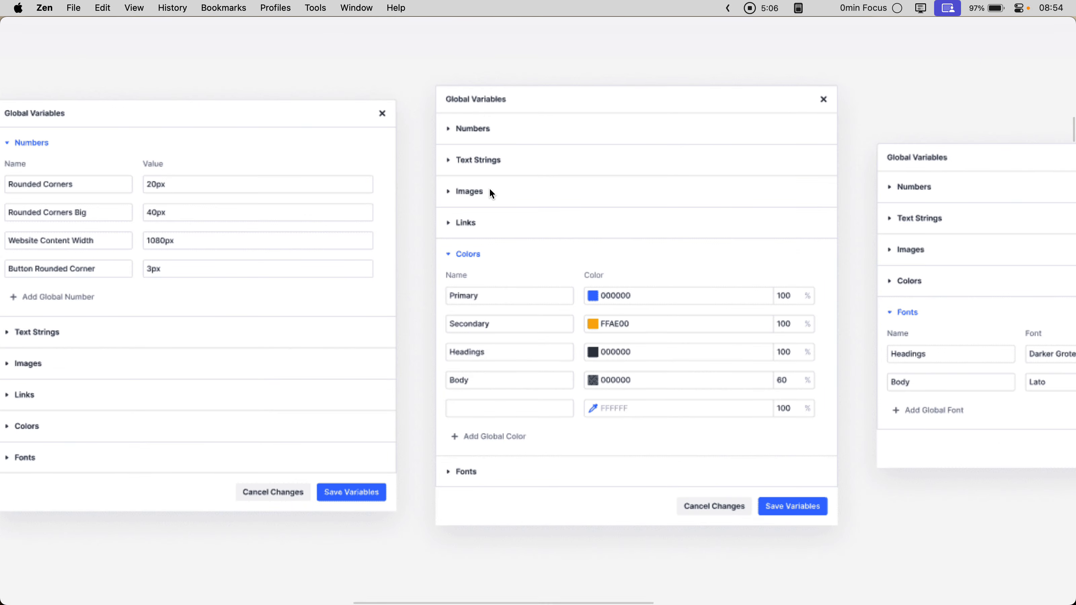
Examine the Numbers, Colors and Fonts groups in the Global Variables preview image
{"action": "scroll", "coordinate": [490, 190], "scroll_direction": "down", "scroll_amount": 2}
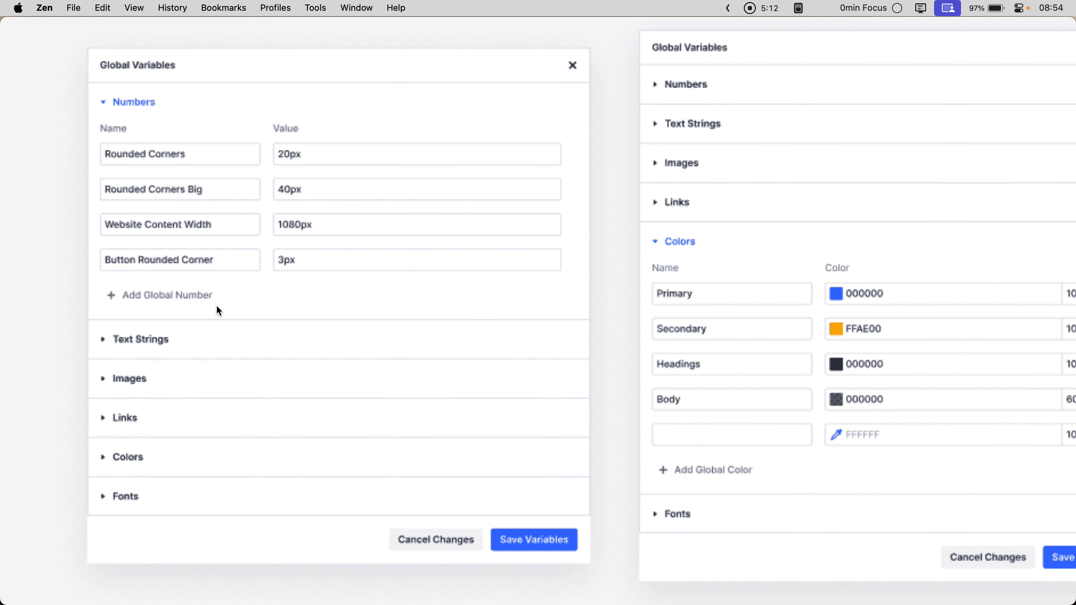
{"action": "scroll", "coordinate": [352, 255], "scroll_direction": "down", "scroll_amount": 4}
{"action": "scroll", "coordinate": [352, 255], "scroll_direction": "right", "scroll_amount": 5}
{"action": "scroll", "coordinate": [353, 255], "scroll_direction": "up", "scroll_amount": 3}
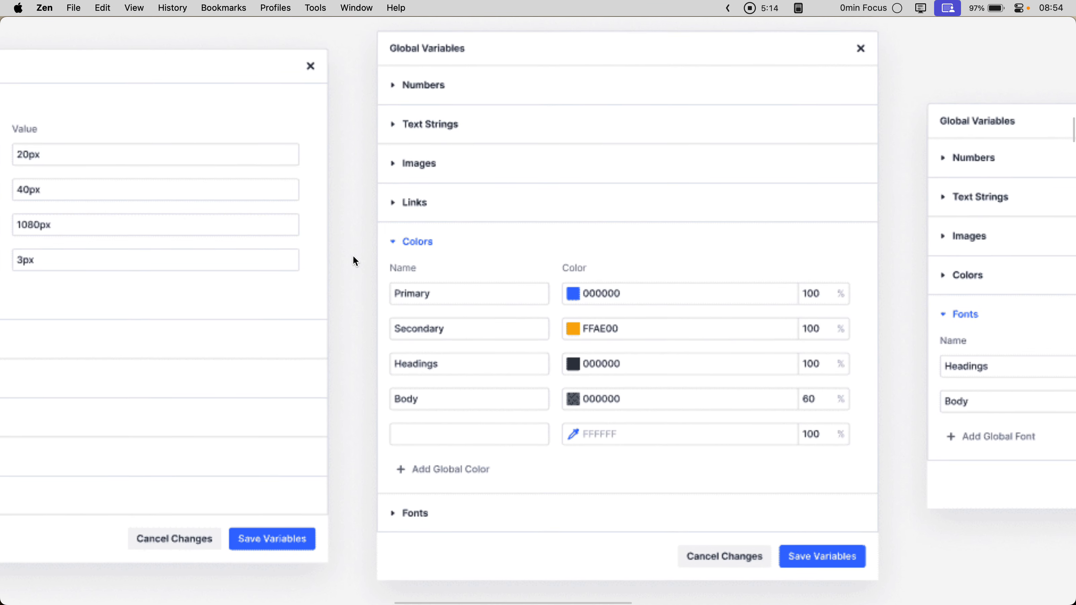
{"action": "scroll", "coordinate": [352, 255], "scroll_direction": "right", "scroll_amount": 8}
{"action": "scroll", "coordinate": [354, 256], "scroll_direction": "down", "scroll_amount": 4}
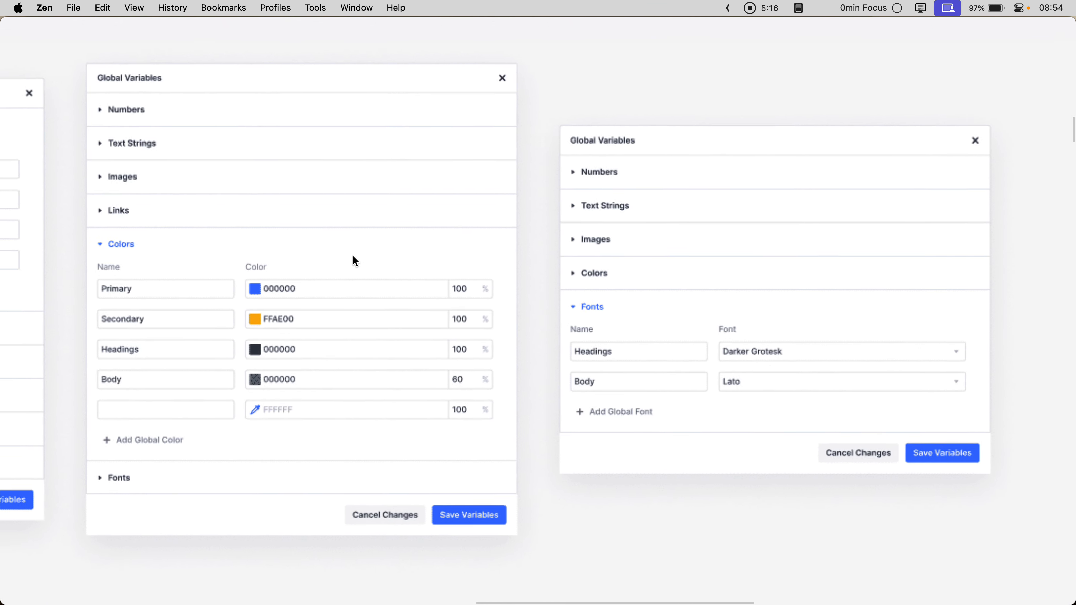
{"action": "scroll", "coordinate": [353, 256], "scroll_direction": "left", "scroll_amount": 6}
{"action": "scroll", "coordinate": [355, 261], "scroll_direction": "left", "scroll_amount": 5}
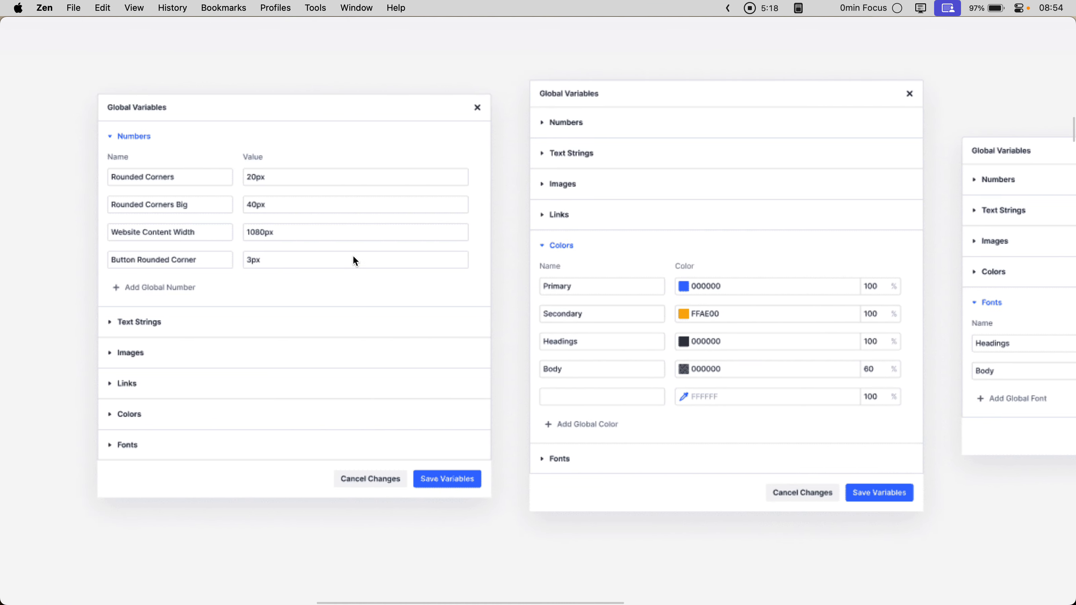
{"action": "scroll", "coordinate": [355, 257], "scroll_direction": "up", "scroll_amount": 2}
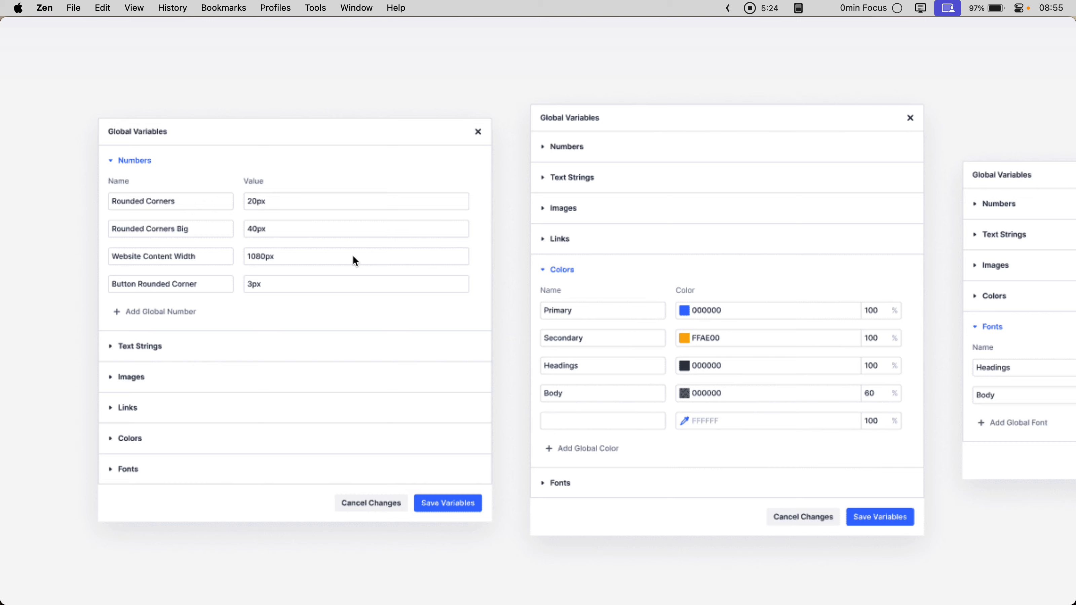
Switch to the Portfolio Website tab and open its home page for editing with Divi
{"action": "mouse_move", "coordinate": [1, 221]}
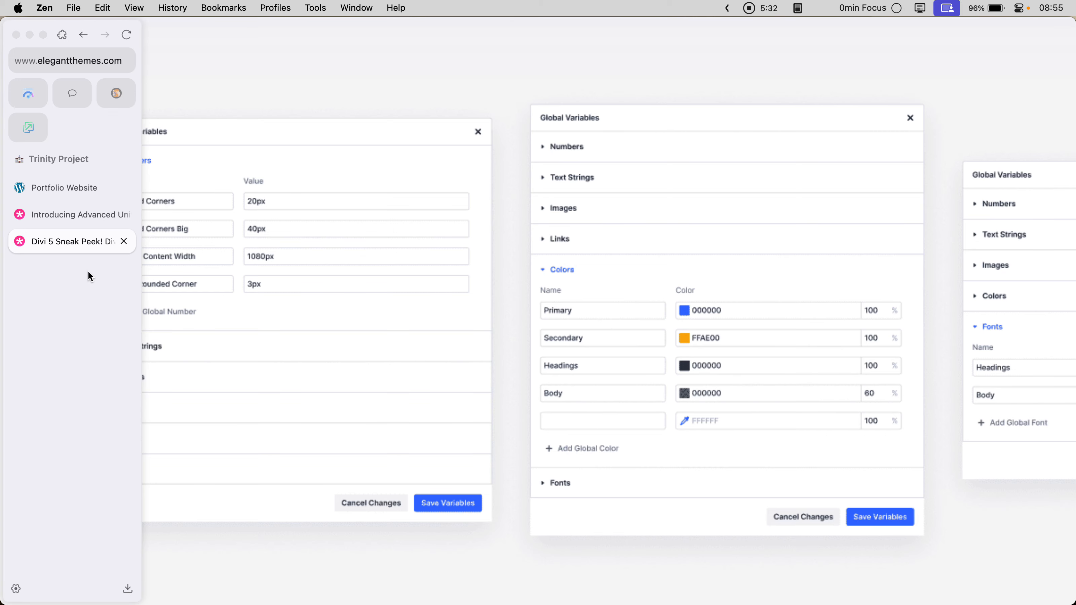
{"action": "left_click", "coordinate": [93, 191]}
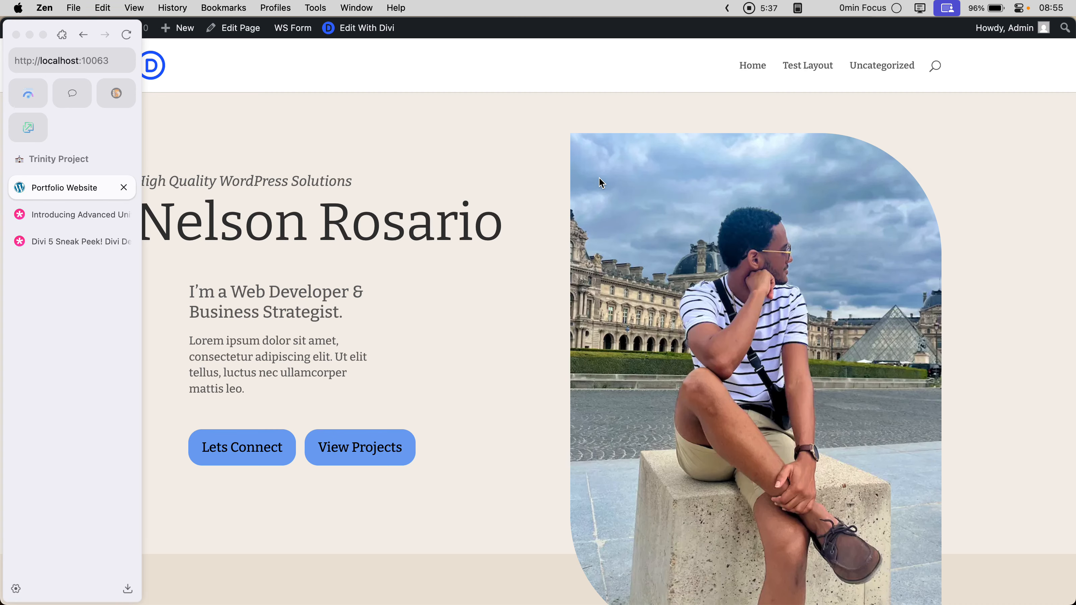
{"action": "left_click", "coordinate": [357, 30]}
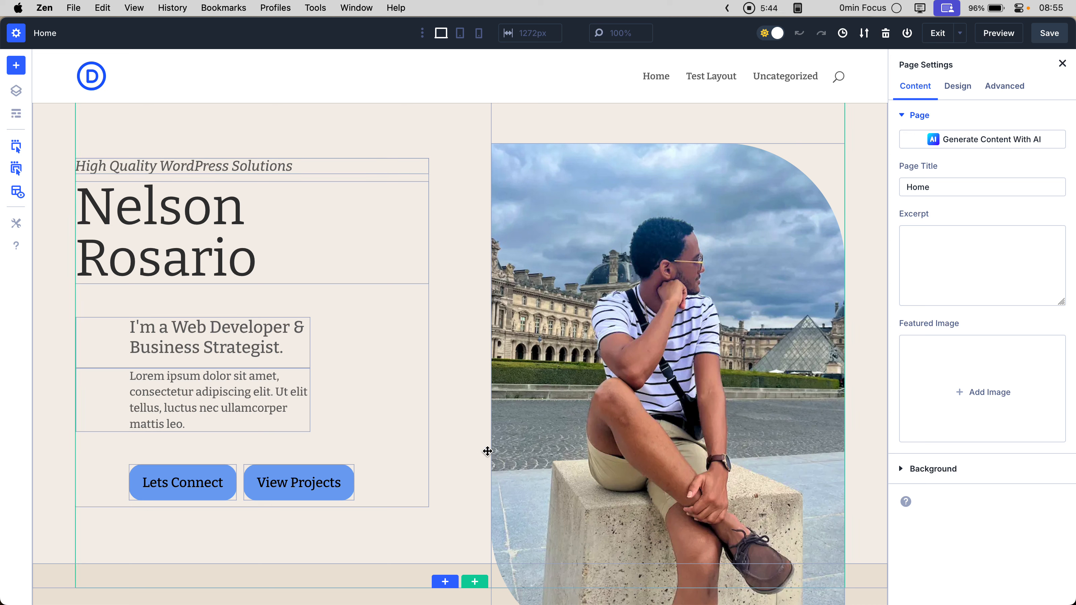
Open the spacing design settings of the "I'm a Web Developer & Business Strategist." text module
{"action": "left_click", "coordinate": [265, 330]}
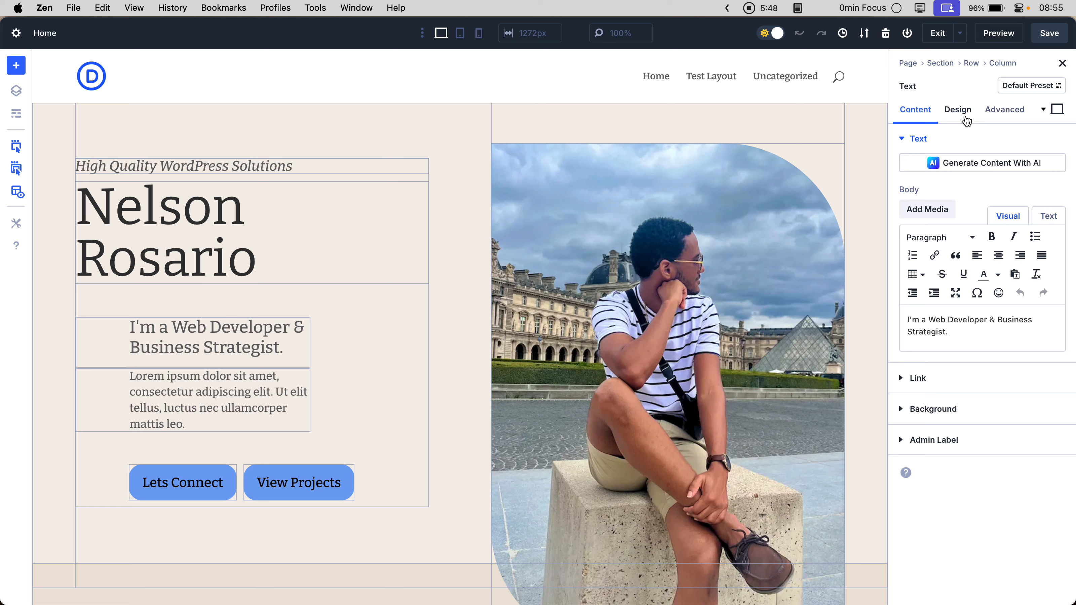
{"action": "left_click", "coordinate": [957, 111]}
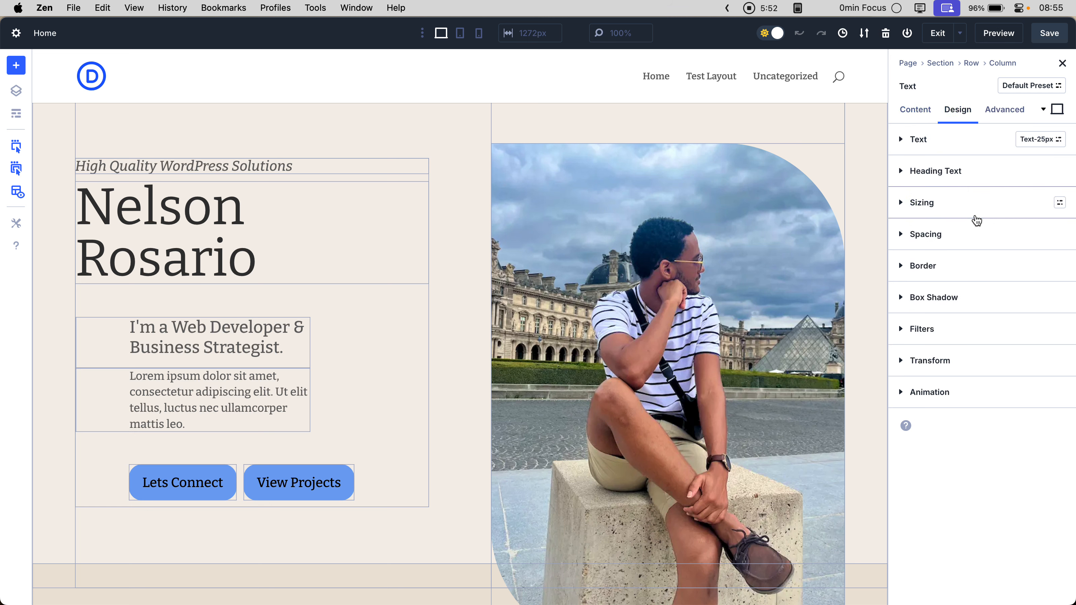
{"action": "left_click", "coordinate": [935, 234]}
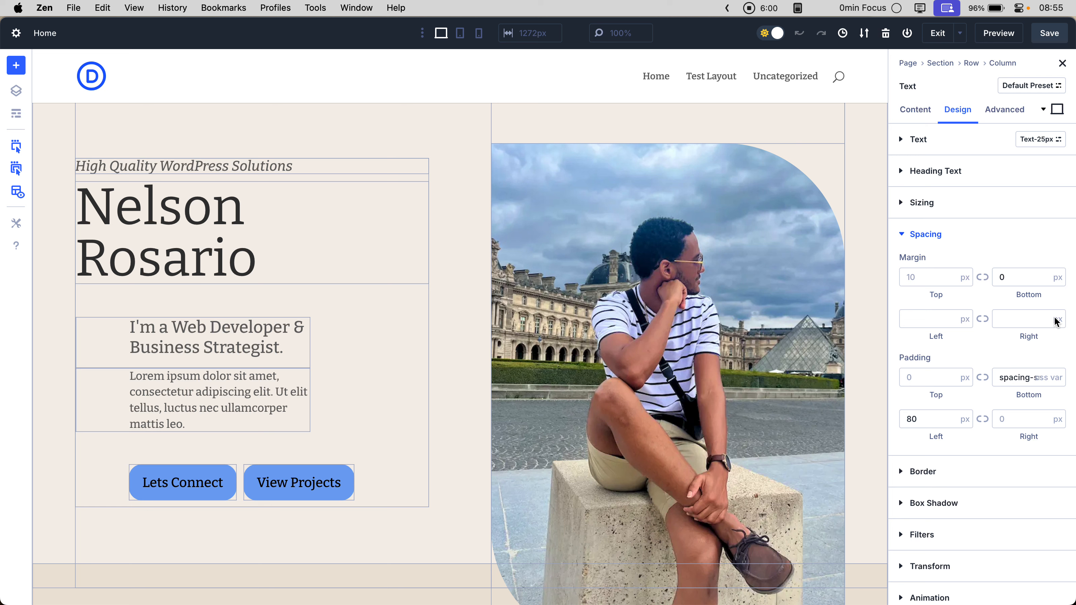
{"action": "left_click", "coordinate": [928, 234]}
{"action": "left_click", "coordinate": [928, 234]}
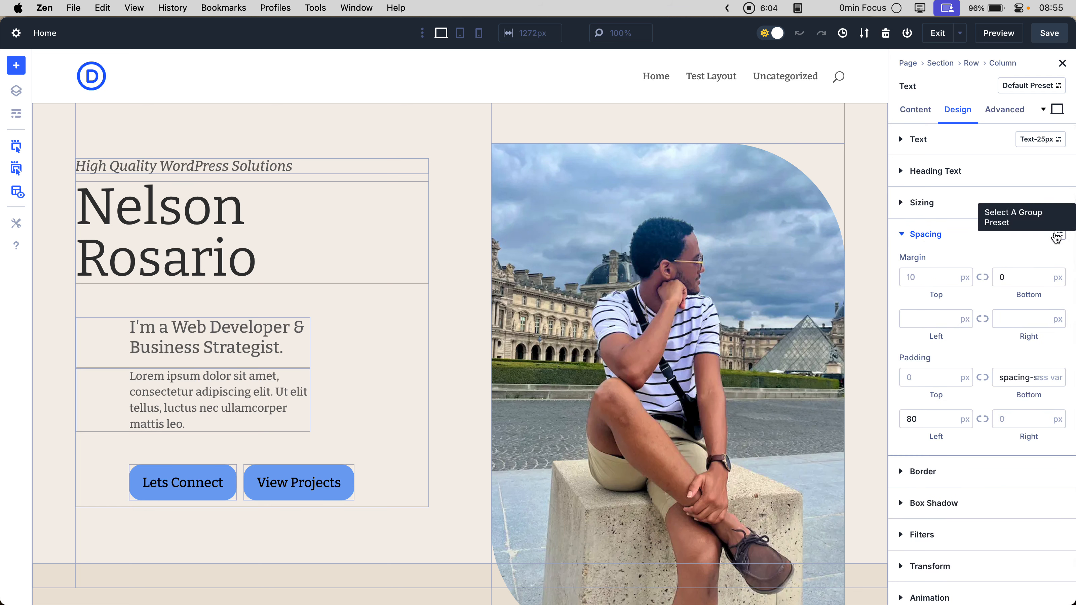
Review the group presets available for the text module's spacing and inspect the CSS variable in its bottom padding
{"action": "left_click", "coordinate": [1058, 236]}
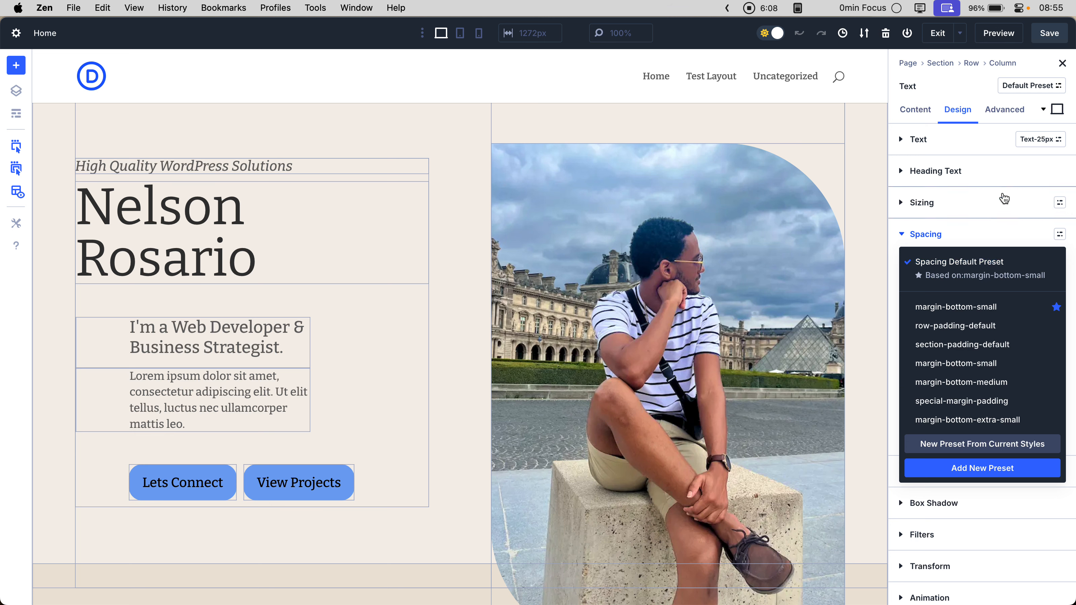
{"action": "left_click", "coordinate": [970, 240]}
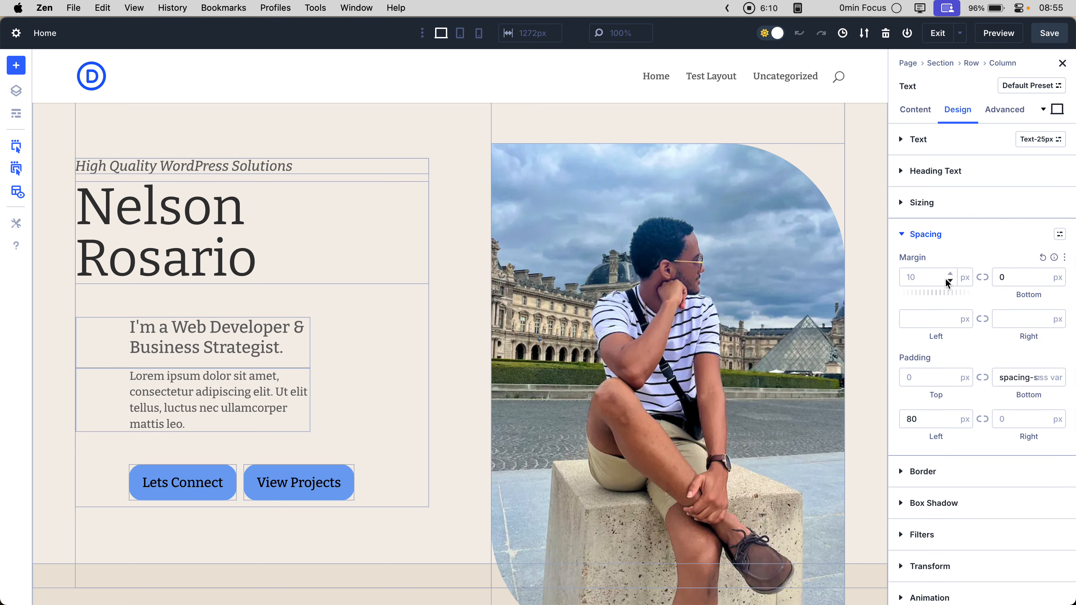
{"action": "left_click", "coordinate": [1006, 384]}
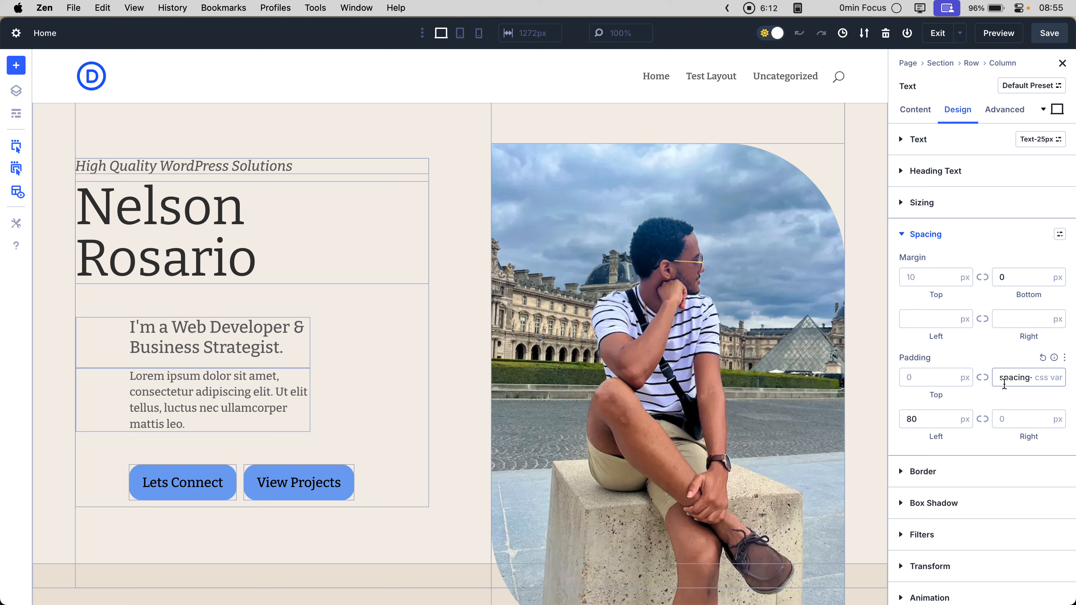
{"action": "type", "text": "spacing-s"}
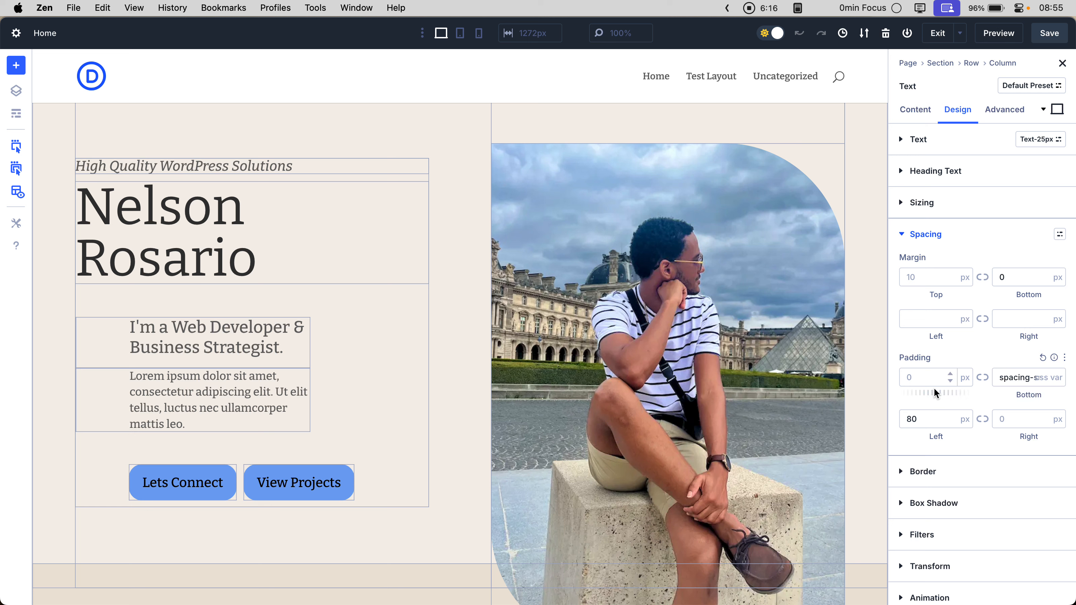
{"action": "left_click", "coordinate": [1060, 235]}
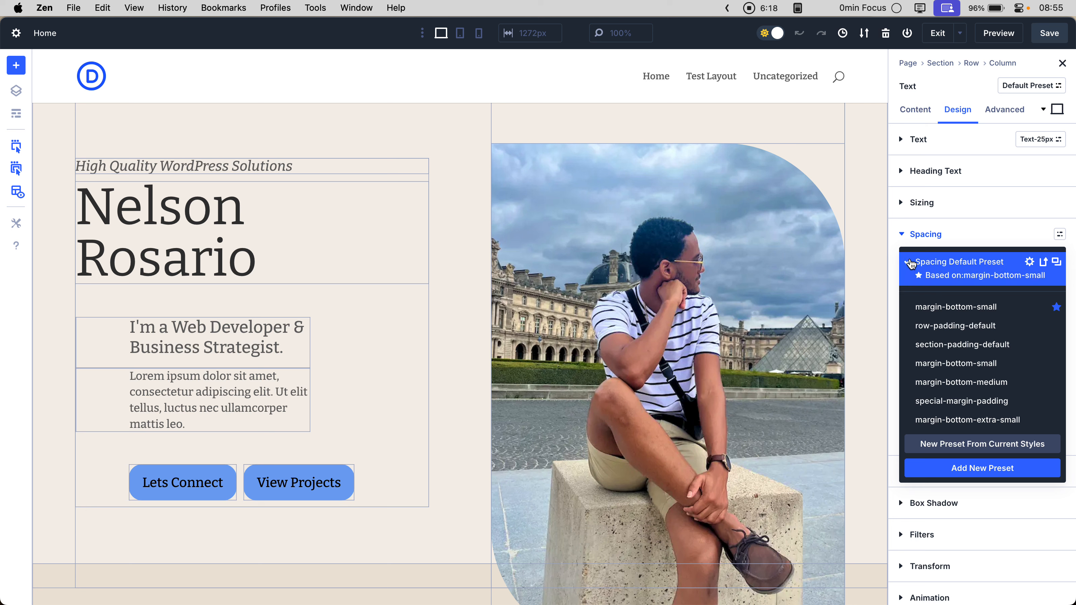
{"action": "left_click", "coordinate": [895, 263]}
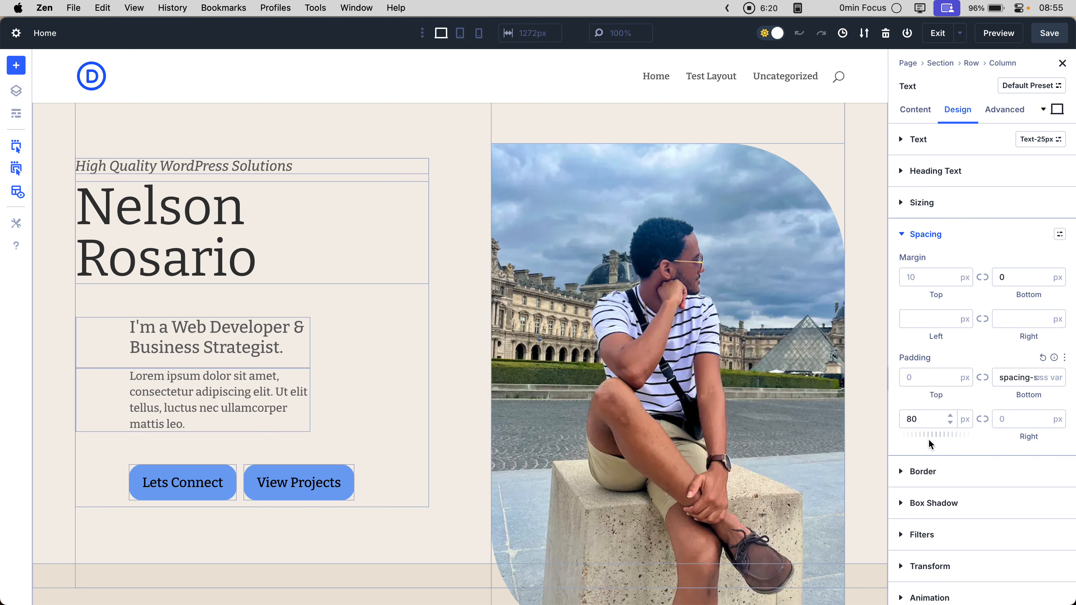
{"action": "left_click", "coordinate": [916, 273]}
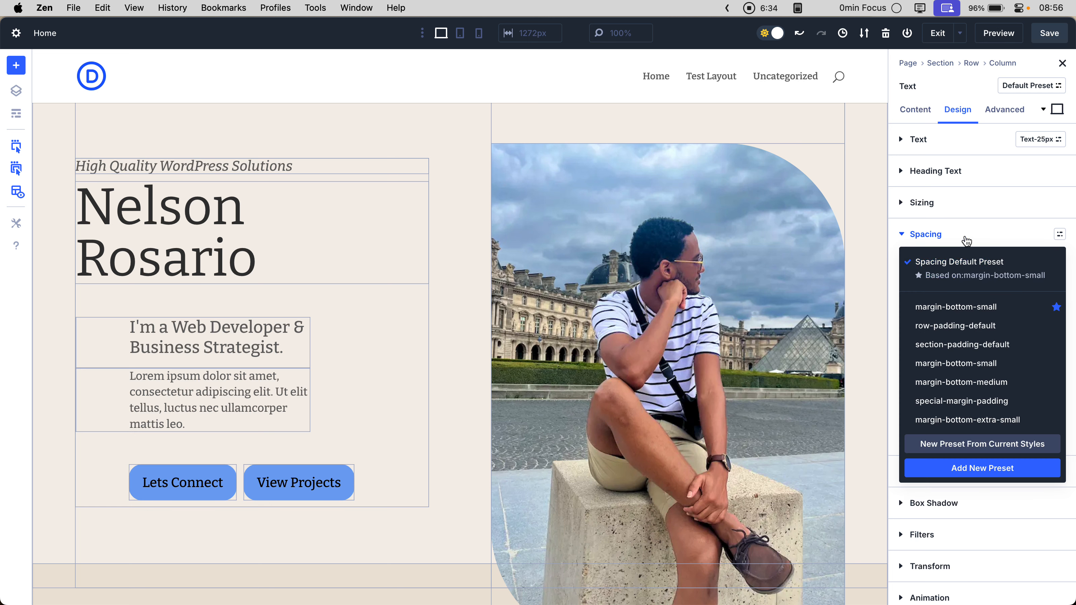
{"action": "left_click", "coordinate": [939, 244]}
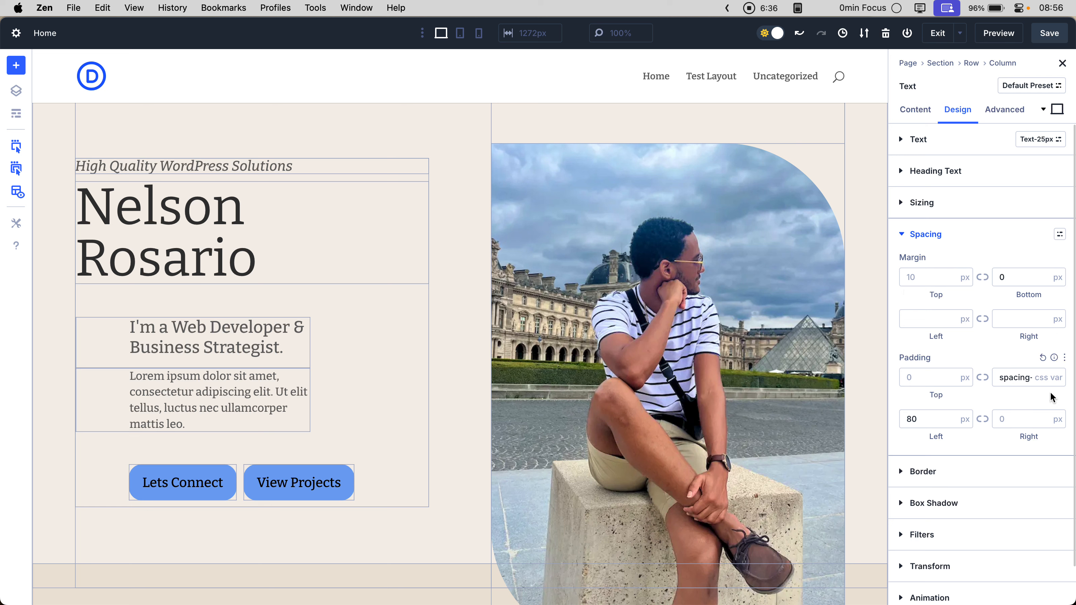
Apply the section-padding-default group preset to the text module's spacing and check its top and left margin fields
{"action": "left_click", "coordinate": [1060, 234]}
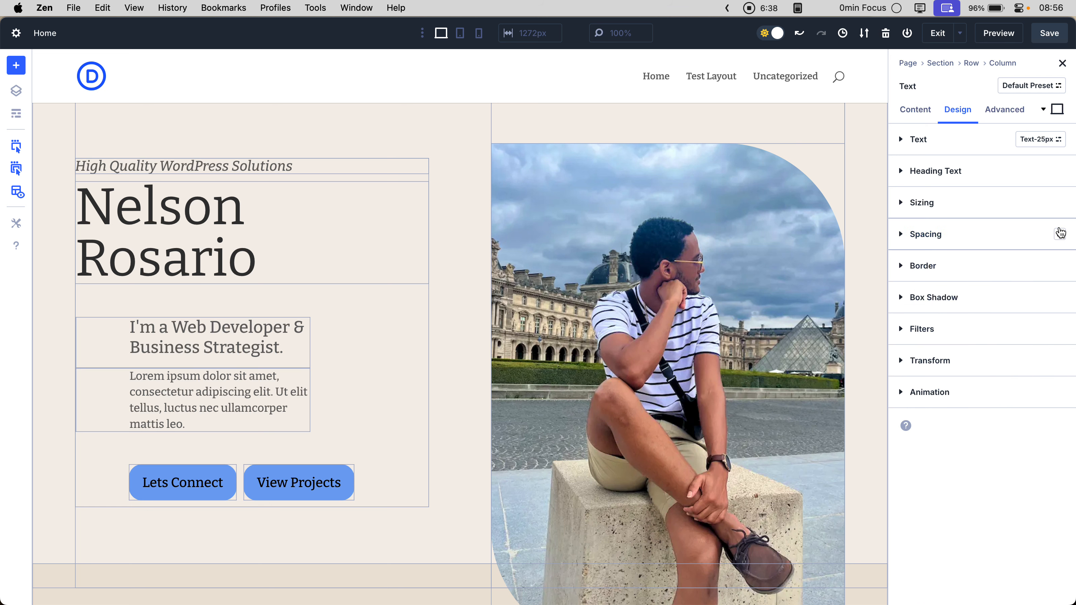
{"action": "left_click", "coordinate": [1003, 236]}
{"action": "left_click", "coordinate": [1060, 234]}
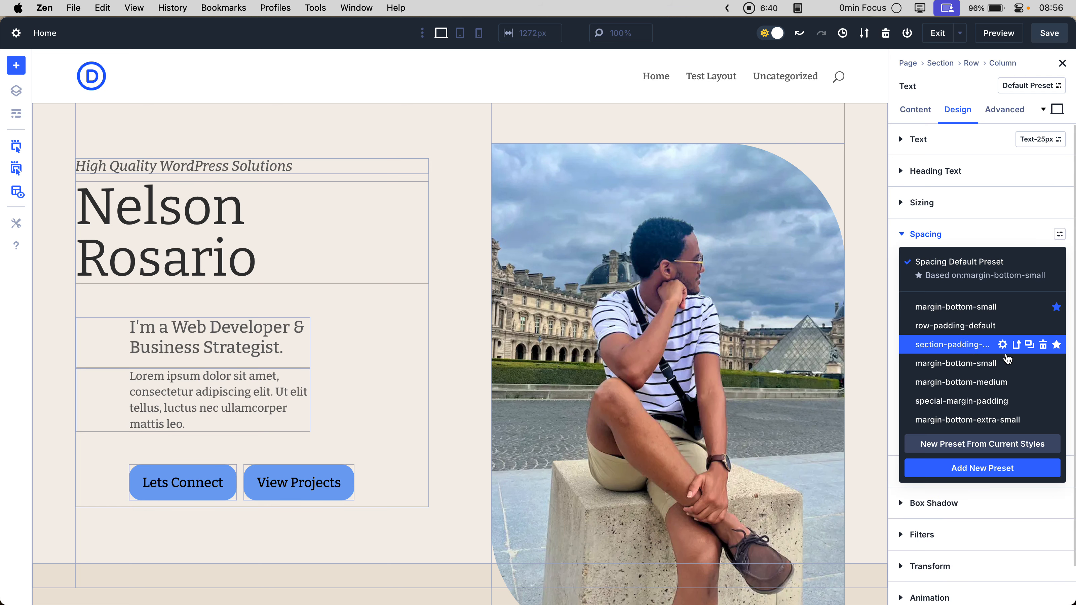
{"action": "left_click", "coordinate": [949, 353]}
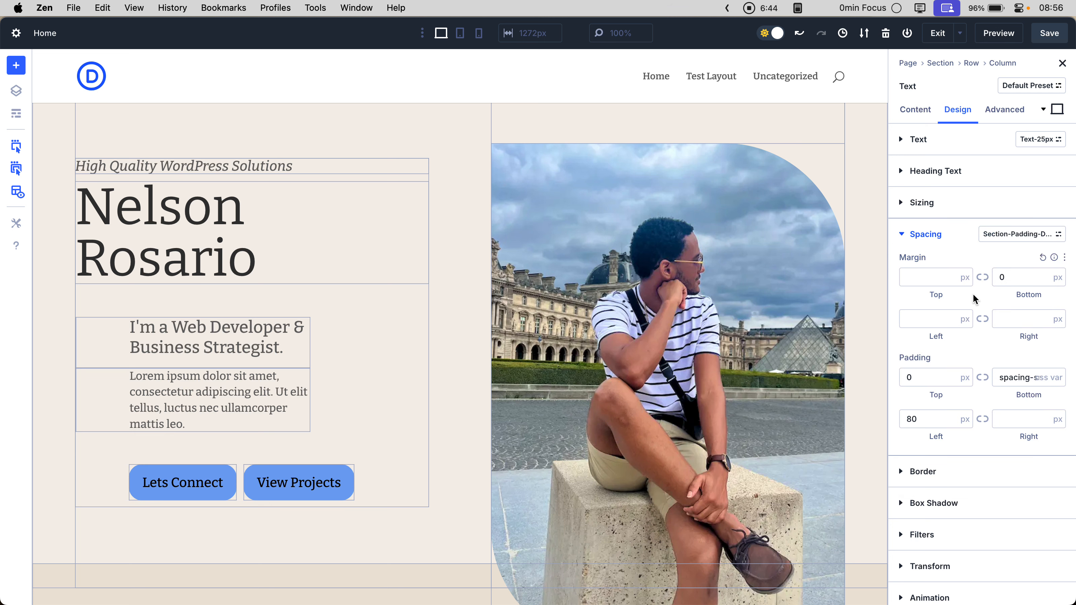
{"action": "left_click", "coordinate": [925, 280]}
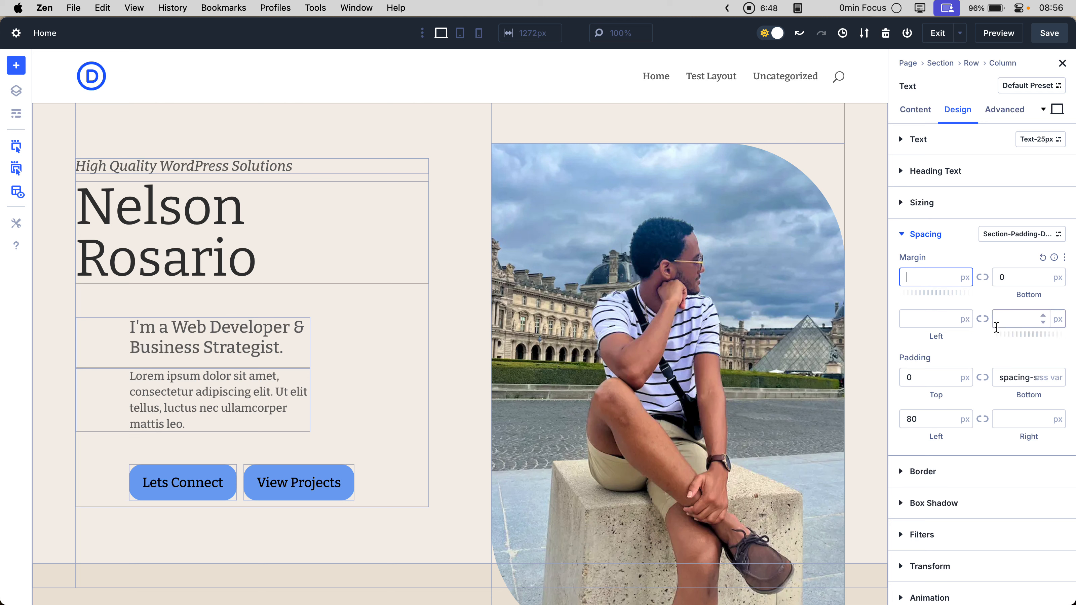
{"action": "left_click", "coordinate": [939, 312]}
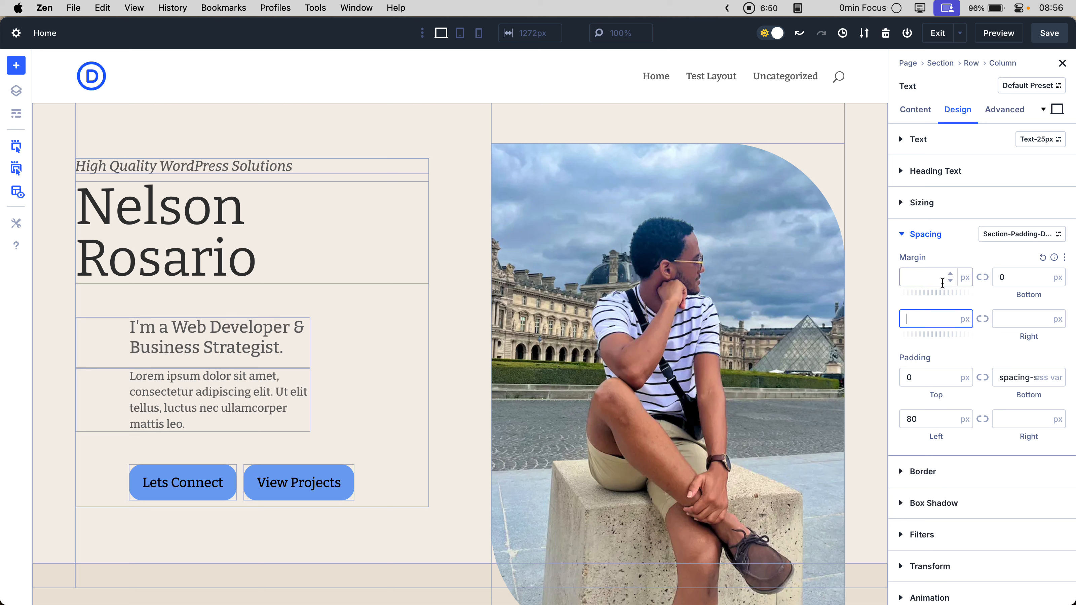
{"action": "left_click", "coordinate": [936, 282]}
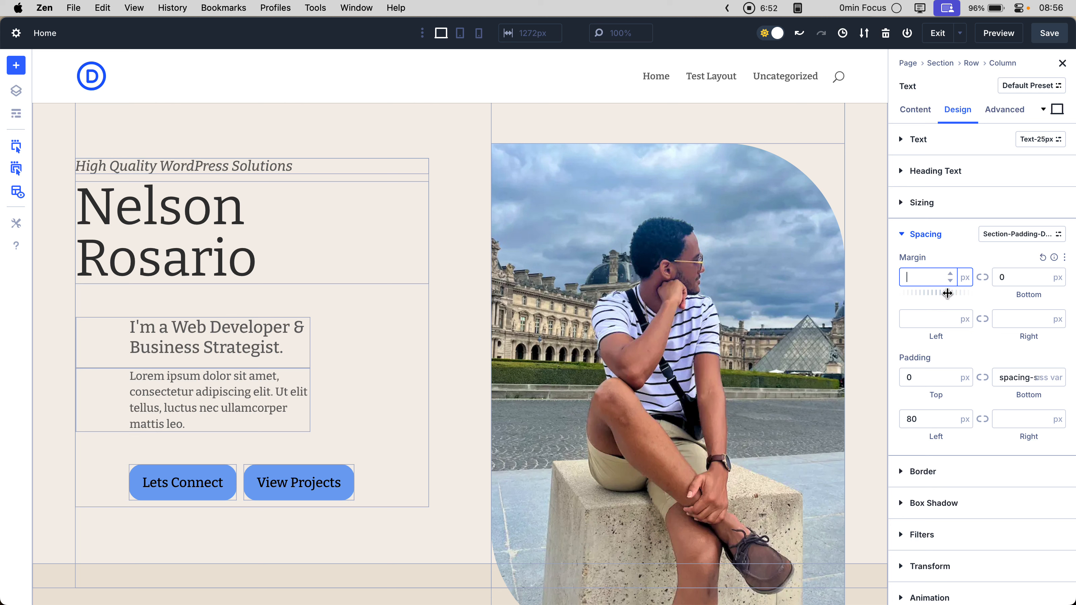
Switch the text module's spacing to the special-margin-padding group preset and reopen the list of presets
{"action": "left_click", "coordinate": [1017, 241]}
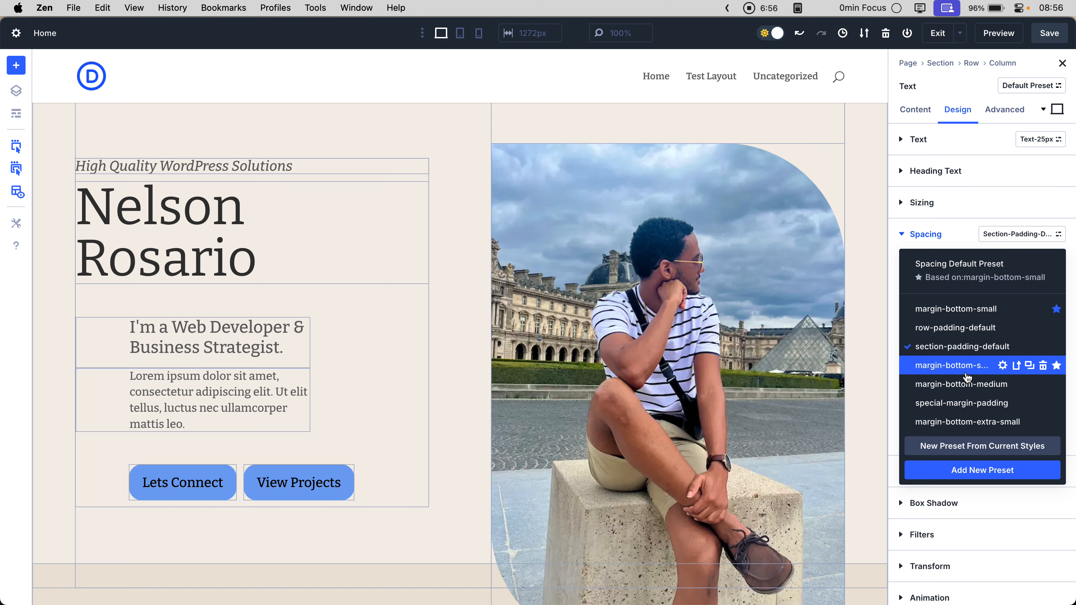
{"action": "left_click", "coordinate": [963, 404]}
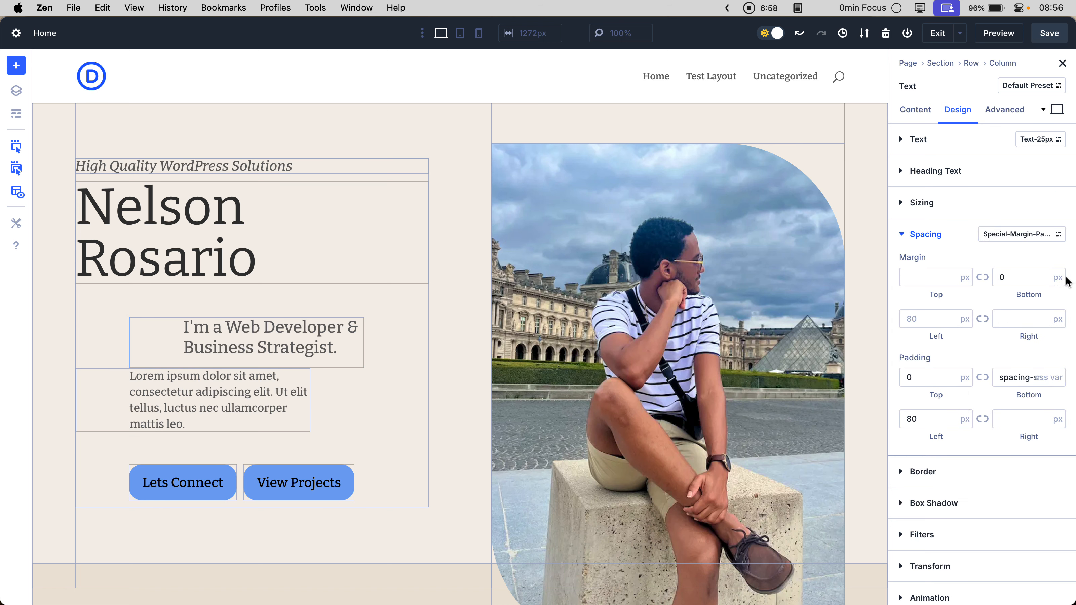
{"action": "left_click", "coordinate": [1016, 241]}
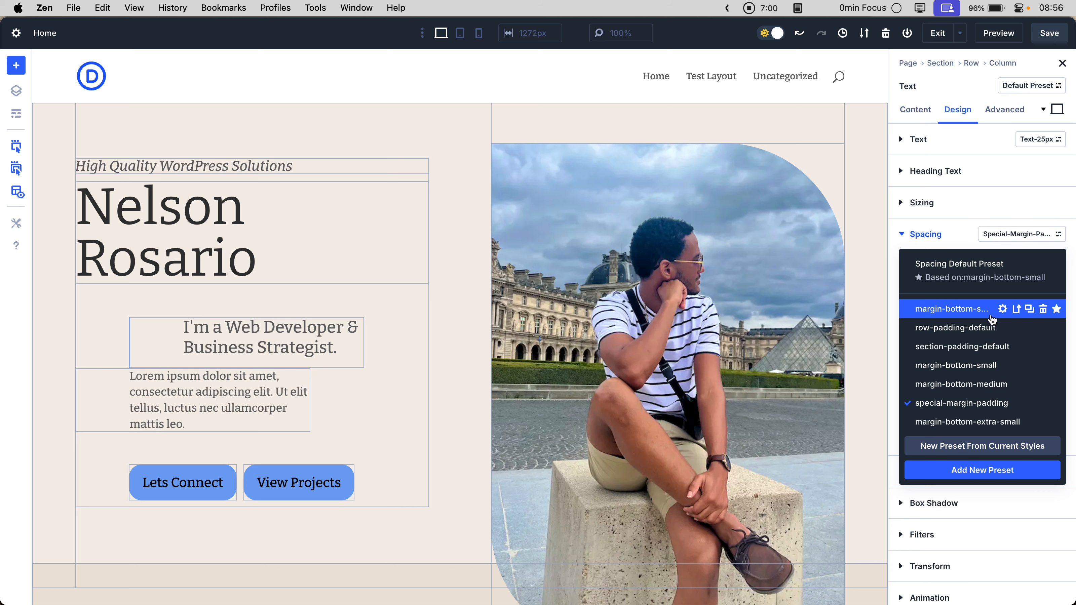
Exit the builder without saving the spacing changes and reopen the home page for editing with Divi
{"action": "left_click", "coordinate": [938, 33]}
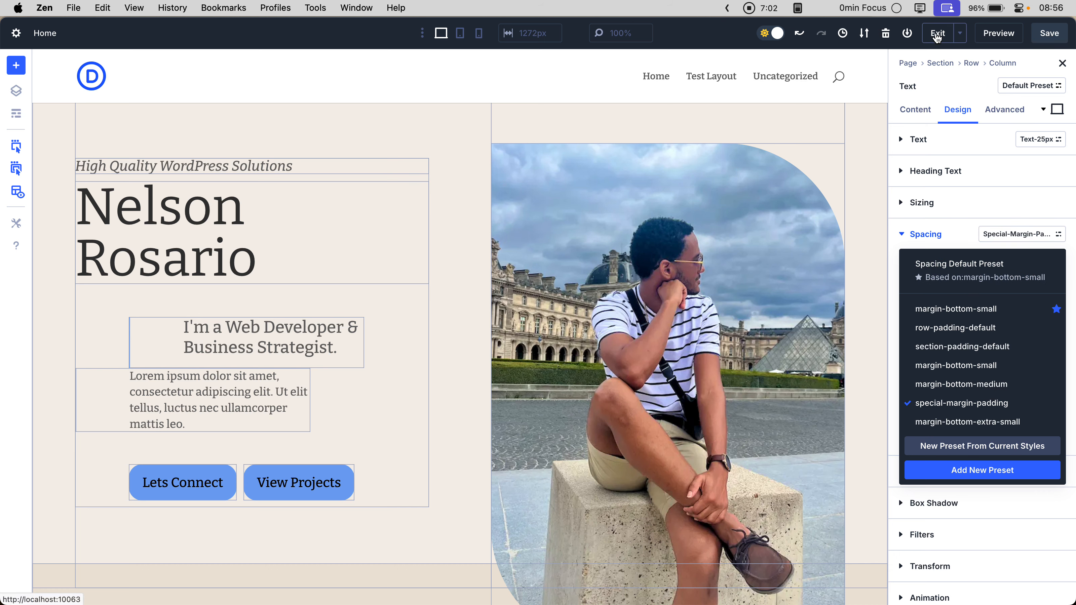
{"action": "left_click", "coordinate": [499, 388]}
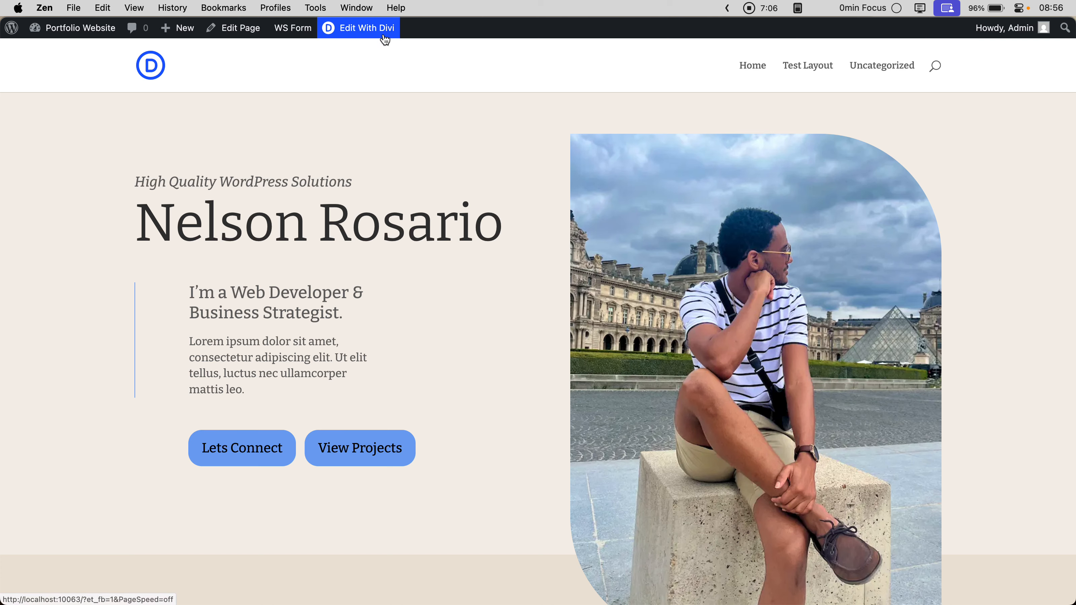
{"action": "left_click", "coordinate": [380, 39]}
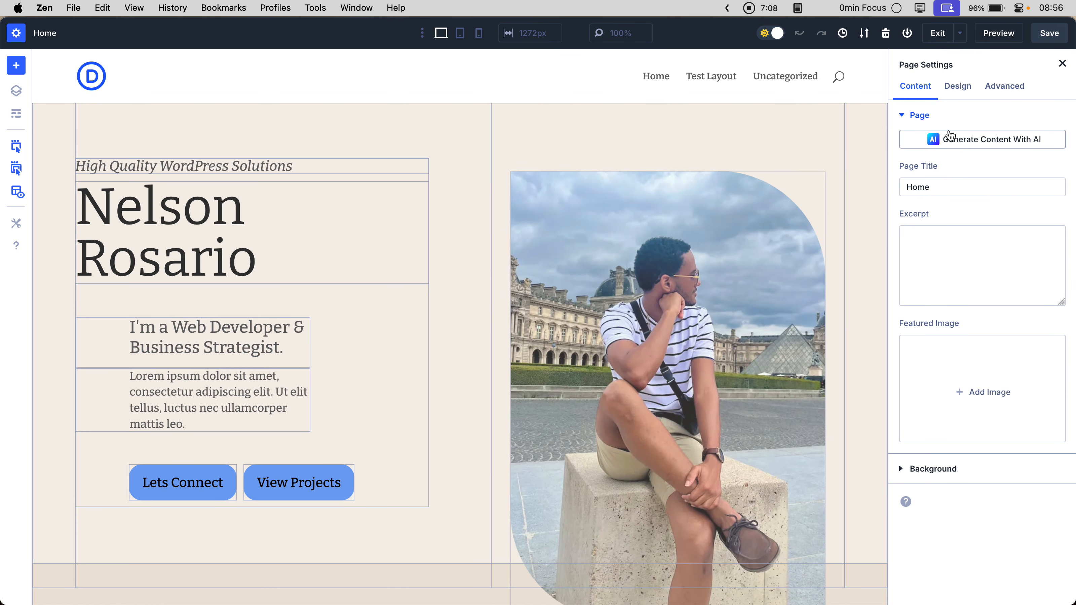
Check the spacing options in the home page's own design settings and collapse them again
{"action": "left_click", "coordinate": [957, 86]}
{"action": "left_click", "coordinate": [943, 112]}
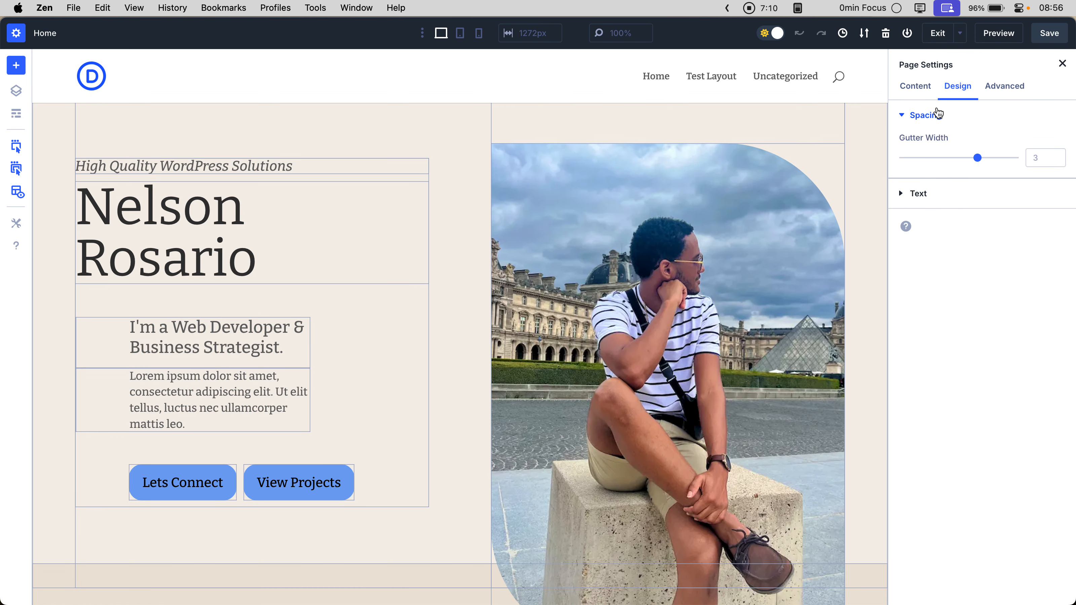
{"action": "left_click", "coordinate": [916, 115]}
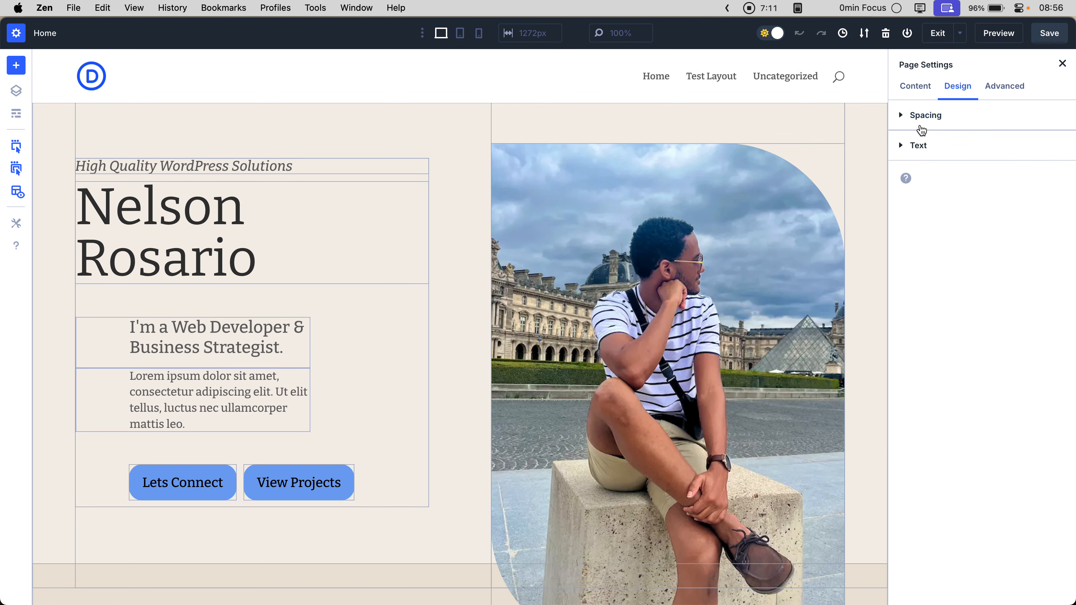
{"action": "left_click", "coordinate": [204, 345]}
Switch to the Divi 5 Sneak Peek tab and compare the Numbers, Colors and Fonts groups in the enlarged Global Variables image
{"action": "mouse_move", "coordinate": [3, 279]}
{"action": "left_click", "coordinate": [68, 242]}
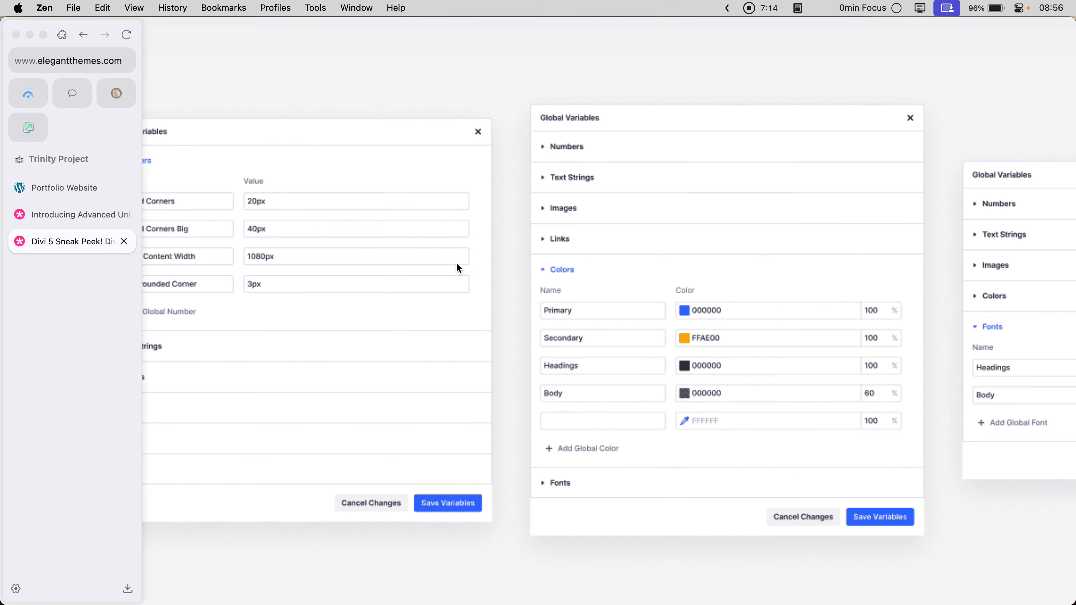
{"action": "scroll", "coordinate": [358, 236], "scroll_direction": "right", "scroll_amount": 5}
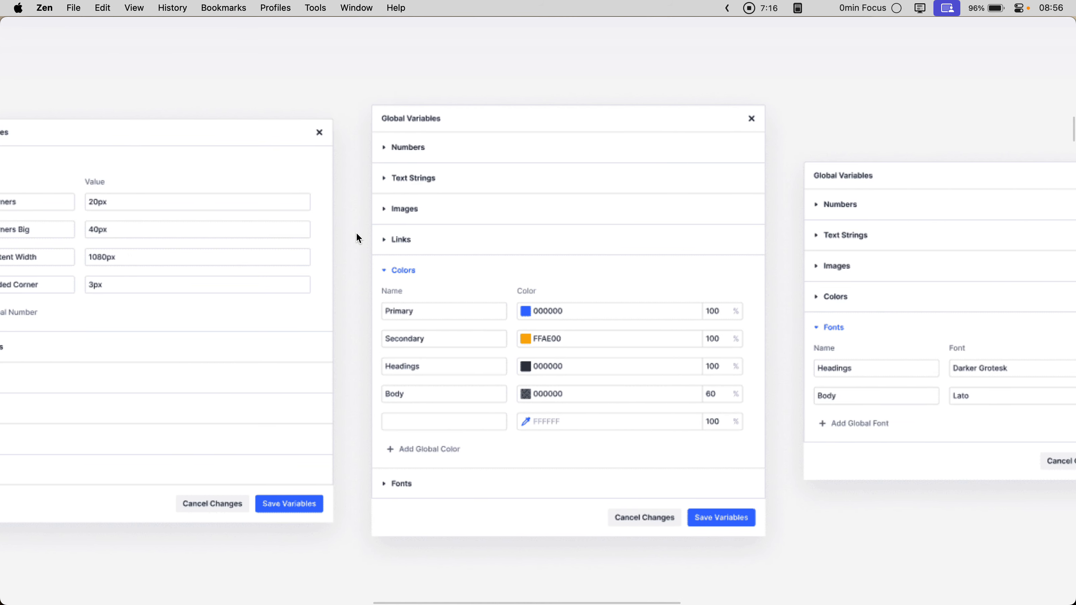
{"action": "scroll", "coordinate": [357, 238], "scroll_direction": "right", "scroll_amount": 5}
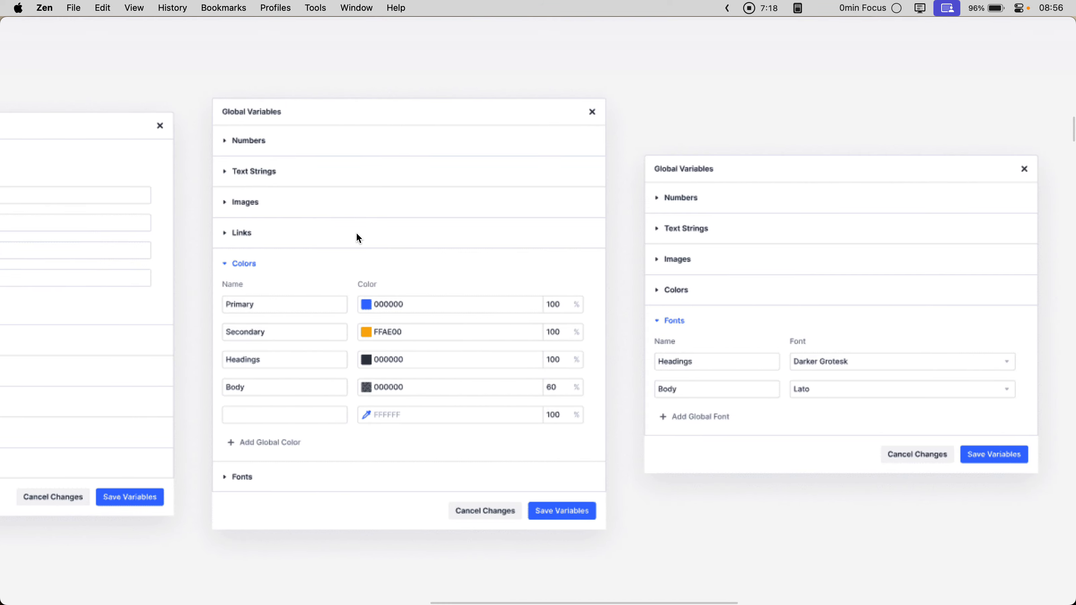
{"action": "scroll", "coordinate": [357, 238], "scroll_direction": "left", "scroll_amount": 10}
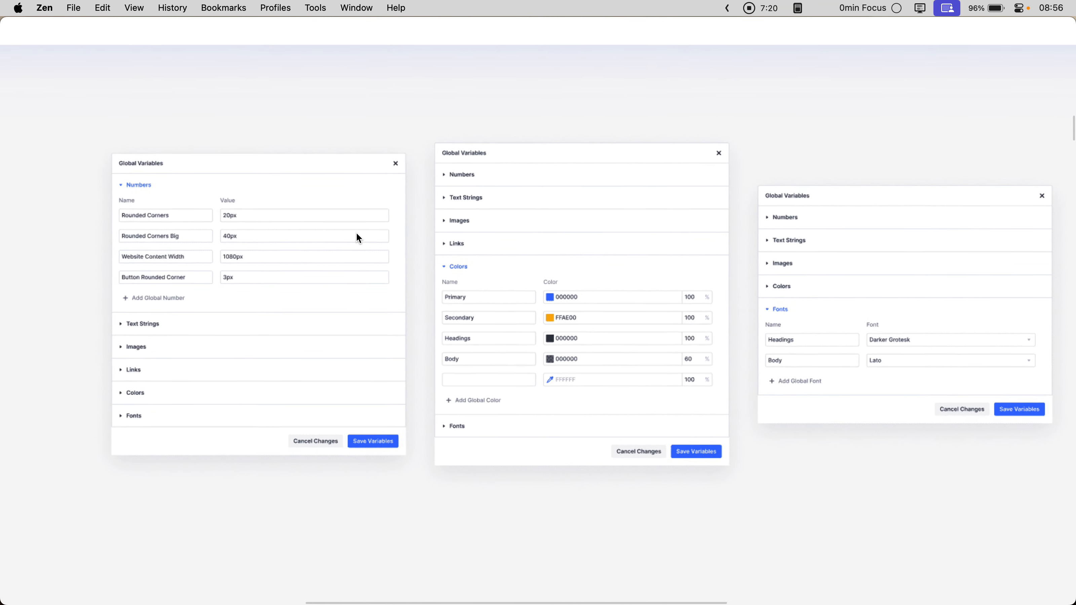
{"action": "scroll", "coordinate": [355, 232], "scroll_direction": "up", "scroll_amount": 2}
{"action": "scroll", "coordinate": [356, 232], "scroll_direction": "right", "scroll_amount": 5}
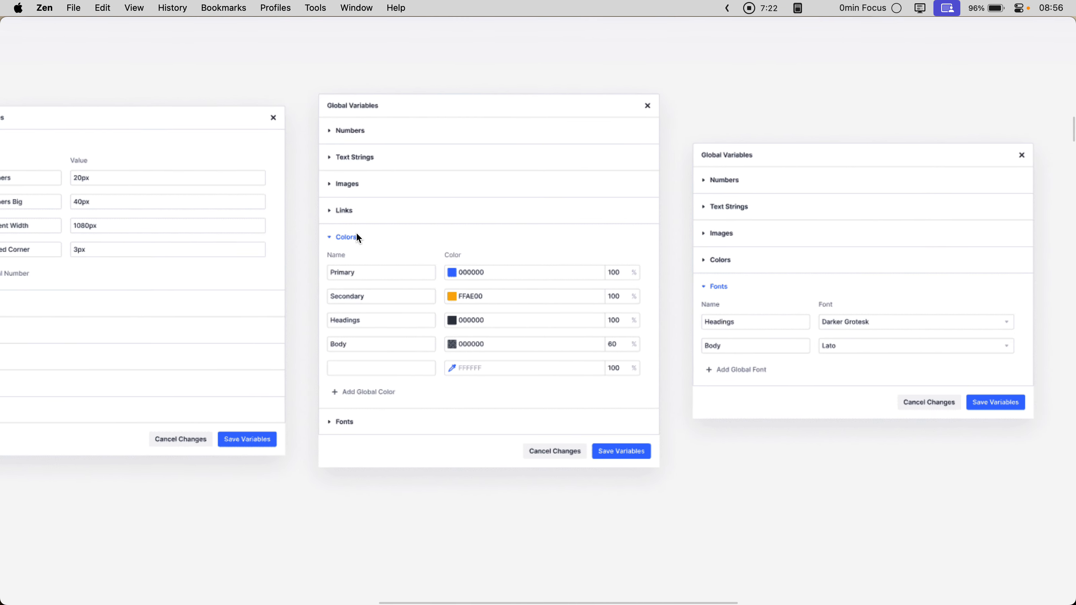
{"action": "scroll", "coordinate": [358, 239], "scroll_direction": "up", "scroll_amount": 1}
{"action": "scroll", "coordinate": [358, 238], "scroll_direction": "left", "scroll_amount": 6}
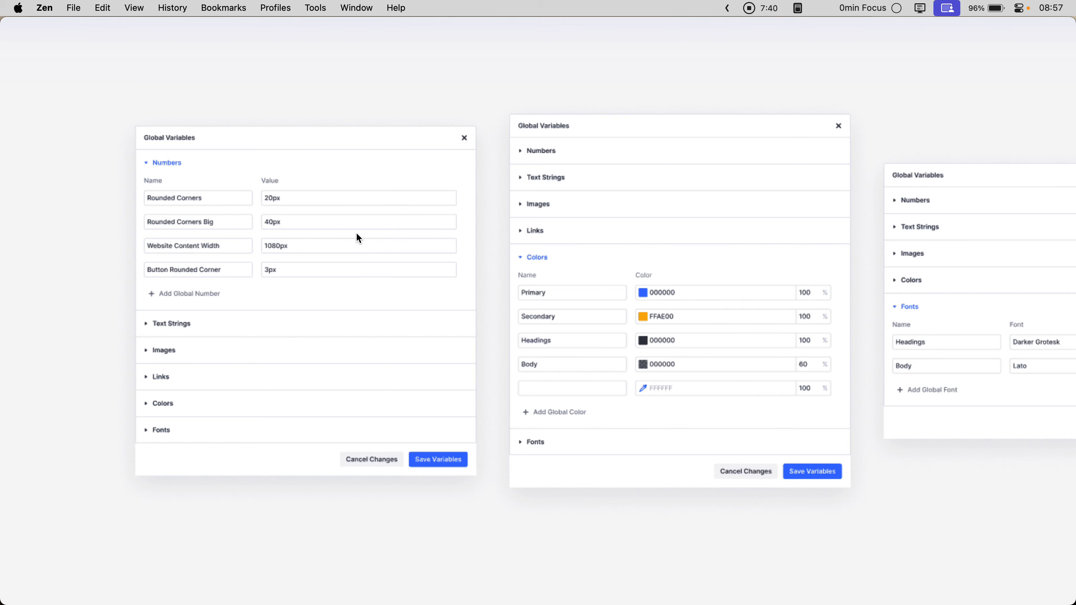
{"action": "scroll", "coordinate": [356, 232], "scroll_direction": "down", "scroll_amount": 1}
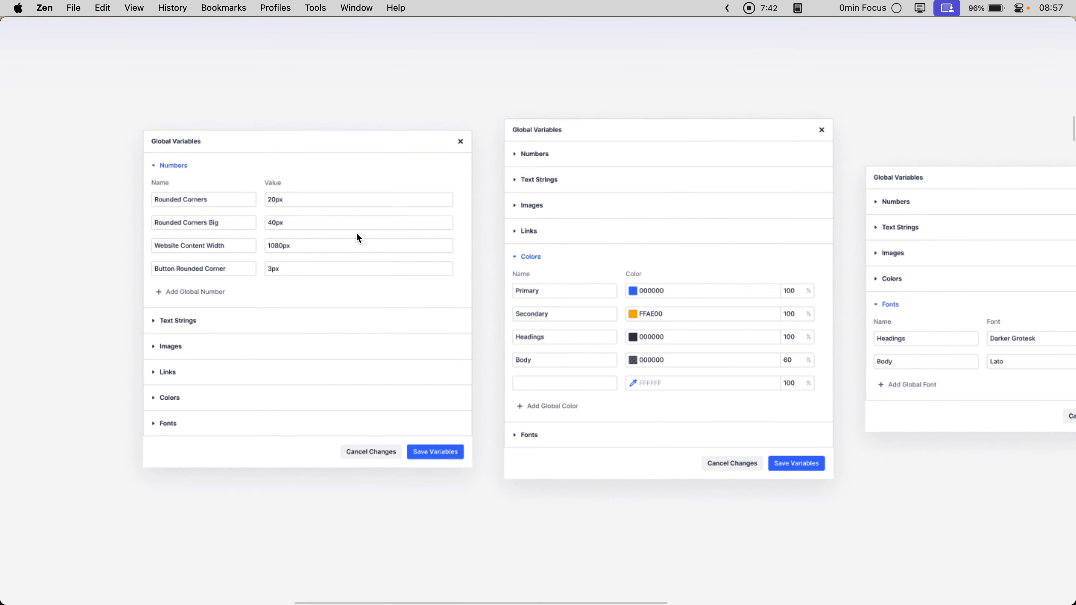
{"action": "scroll", "coordinate": [355, 233], "scroll_direction": "right", "scroll_amount": 4}
{"action": "scroll", "coordinate": [356, 232], "scroll_direction": "down", "scroll_amount": 3}
{"action": "scroll", "coordinate": [356, 232], "scroll_direction": "up", "scroll_amount": 3}
{"action": "scroll", "coordinate": [357, 234], "scroll_direction": "up", "scroll_amount": 2}
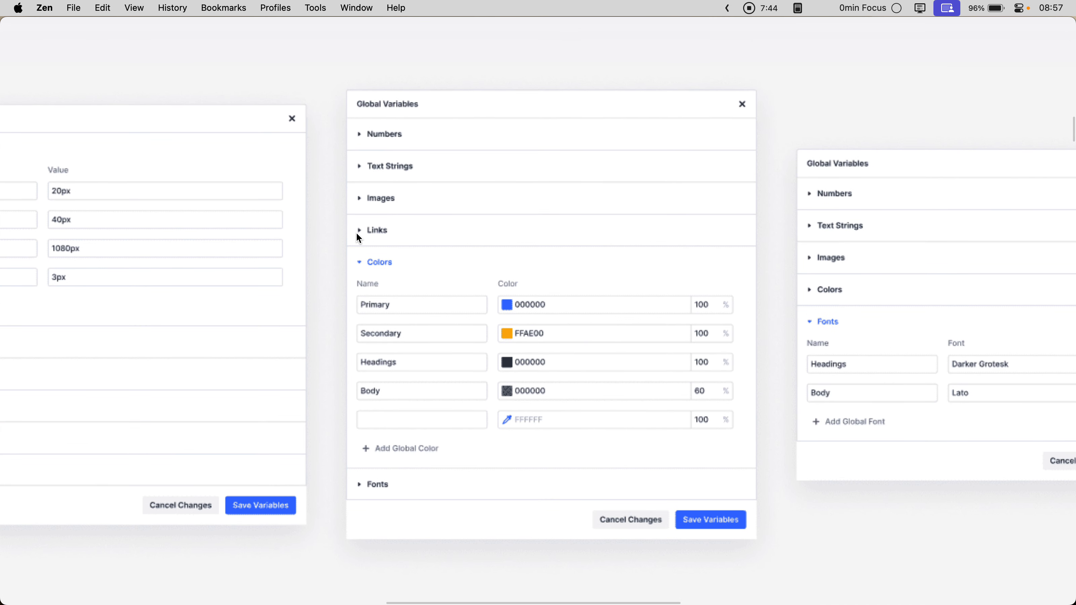
{"action": "scroll", "coordinate": [357, 234], "scroll_direction": "right", "scroll_amount": 5}
{"action": "scroll", "coordinate": [357, 236], "scroll_direction": "left", "scroll_amount": 8}
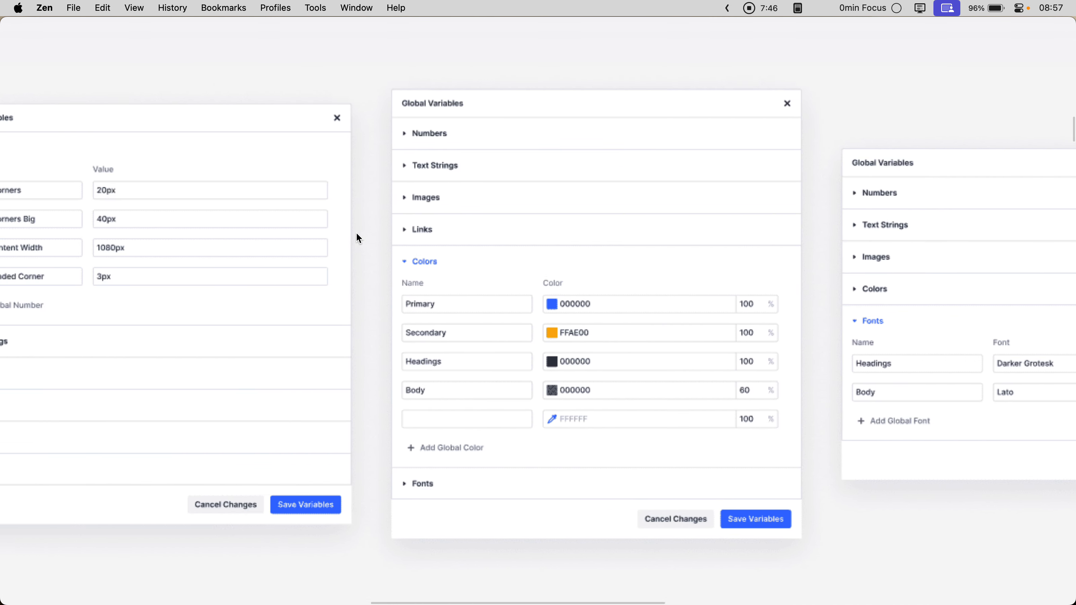
Switch from the Global Variables image to the Introducing Advanced Units article and read the start of Leverage Advanced CSS Functions
{"action": "scroll", "coordinate": [357, 236], "scroll_direction": "down", "scroll_amount": 2}
{"action": "scroll", "coordinate": [358, 239], "scroll_direction": "right", "scroll_amount": 3}
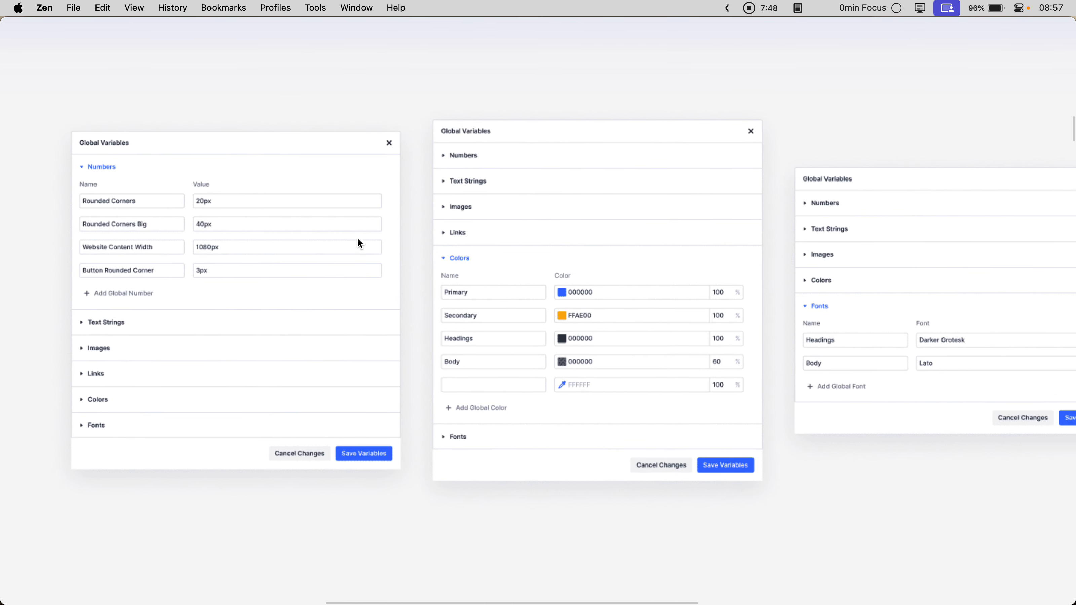
{"action": "scroll", "coordinate": [358, 240], "scroll_direction": "down", "scroll_amount": 1}
{"action": "mouse_move", "coordinate": [1, 229]}
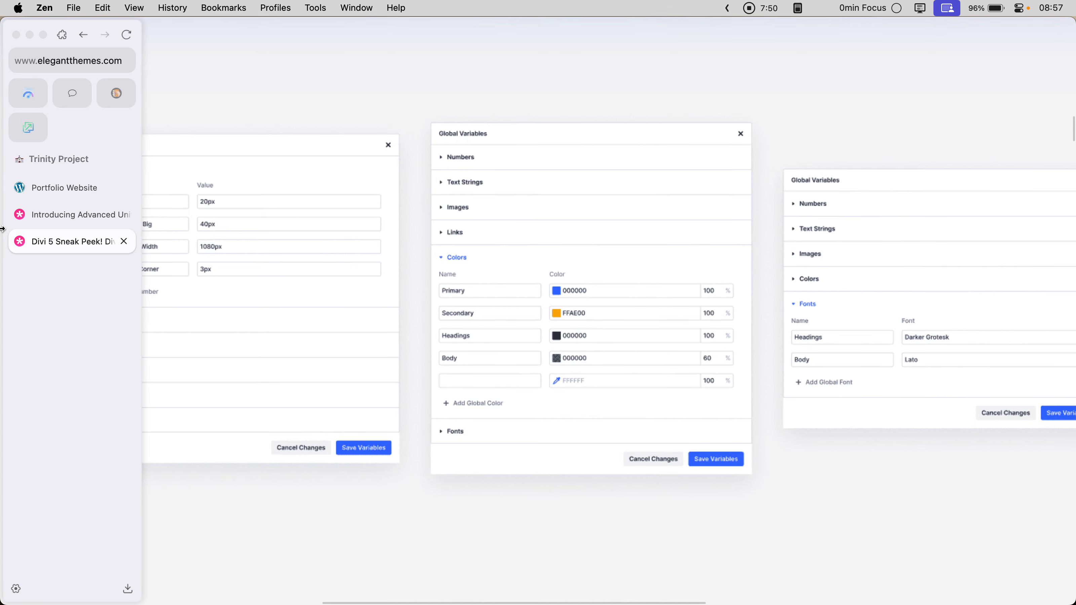
{"action": "left_click", "coordinate": [60, 215]}
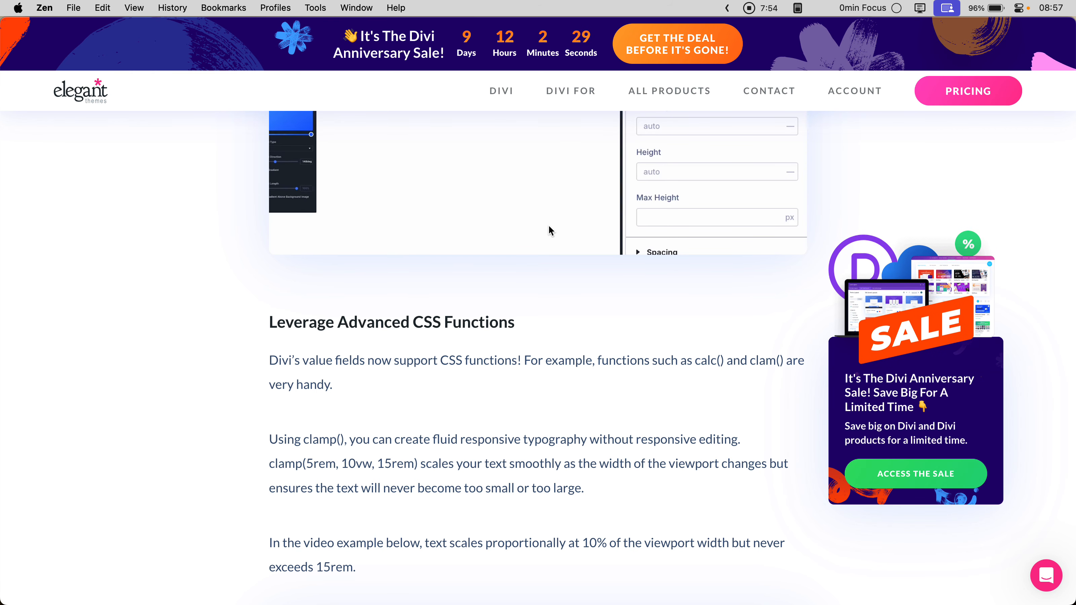
{"action": "scroll", "coordinate": [549, 226], "scroll_direction": "down", "scroll_amount": 2}
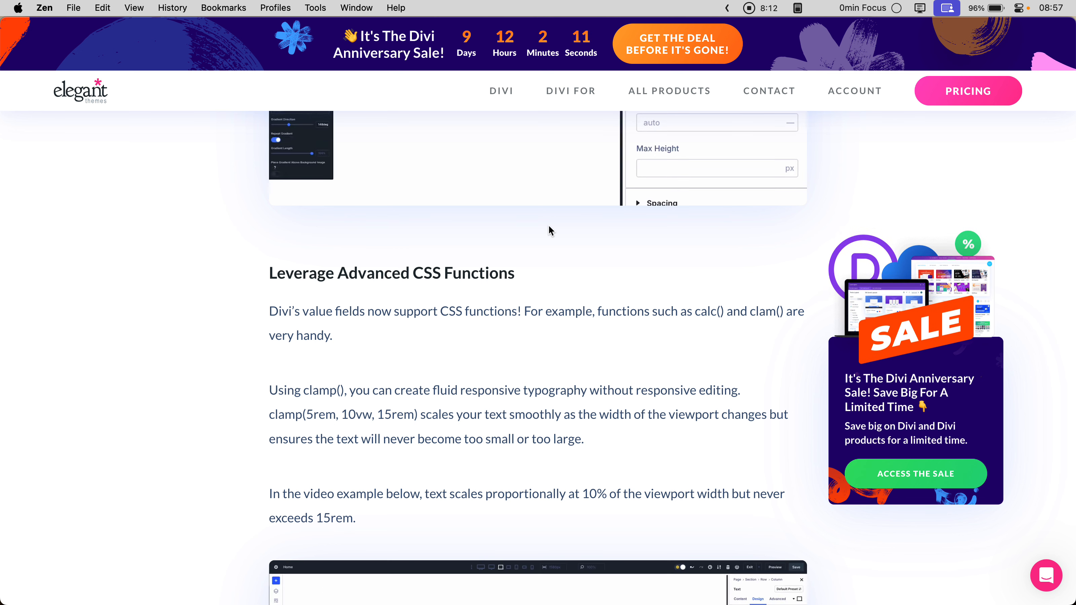
{"action": "scroll", "coordinate": [550, 229], "scroll_direction": "down", "scroll_amount": 3}
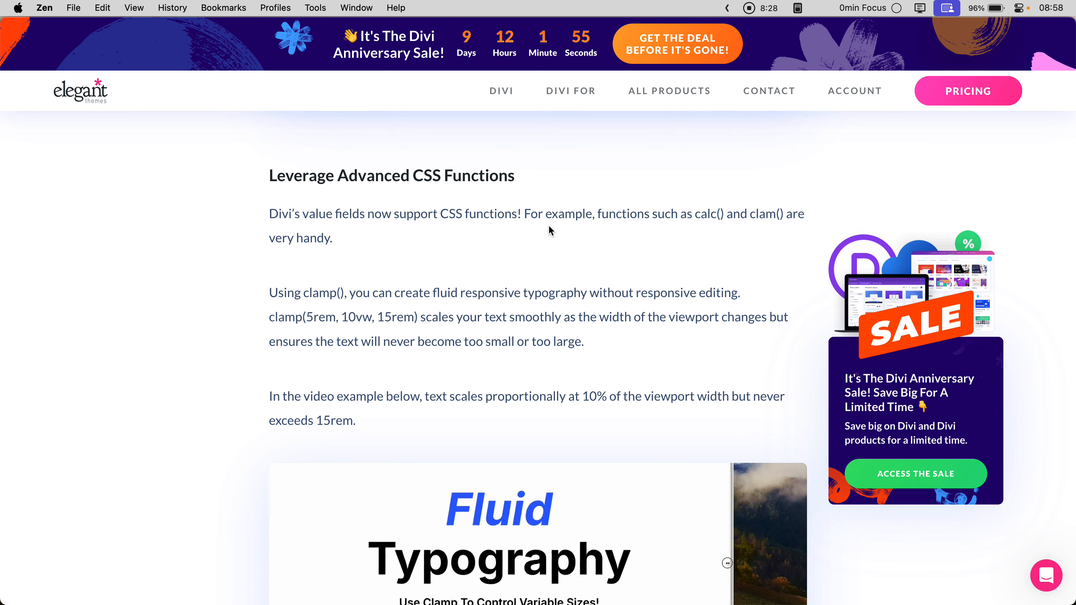
Revisit the article's table of contents and advanced units field demo, then return to the Leverage Advanced CSS Functions section
{"action": "scroll", "coordinate": [549, 228], "scroll_direction": "up", "scroll_amount": 3}
{"action": "scroll", "coordinate": [550, 230], "scroll_direction": "up", "scroll_amount": 20}
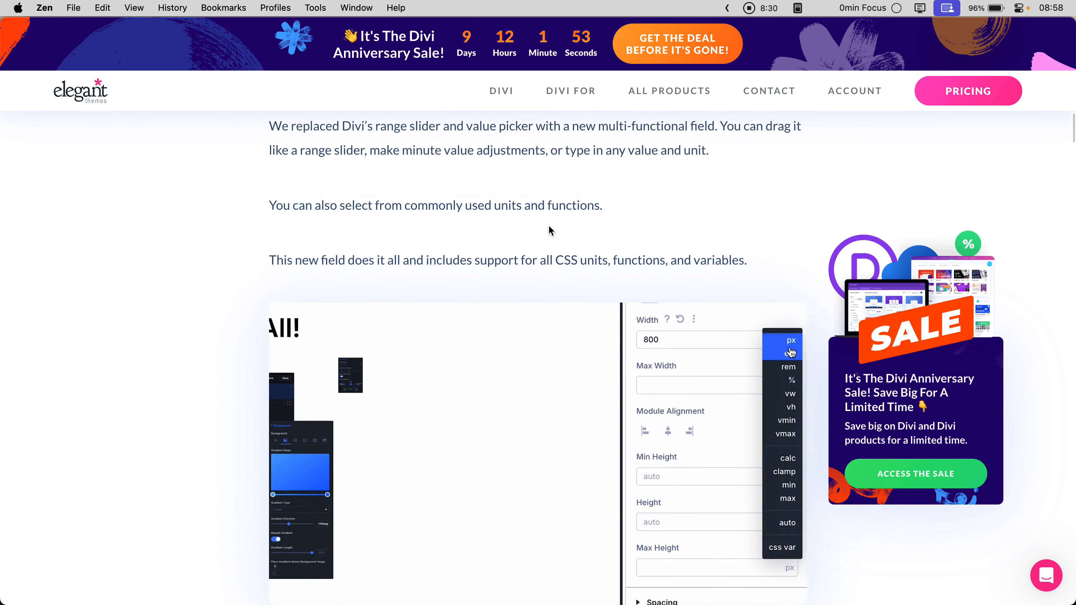
{"action": "scroll", "coordinate": [549, 230], "scroll_direction": "up", "scroll_amount": 10}
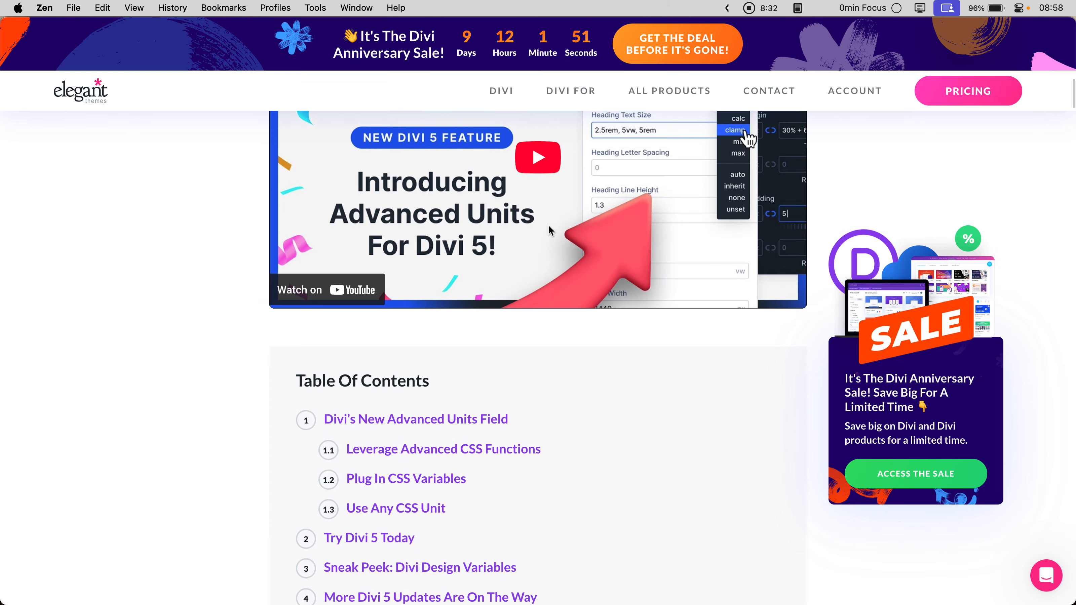
{"action": "scroll", "coordinate": [549, 226], "scroll_direction": "down", "scroll_amount": 20}
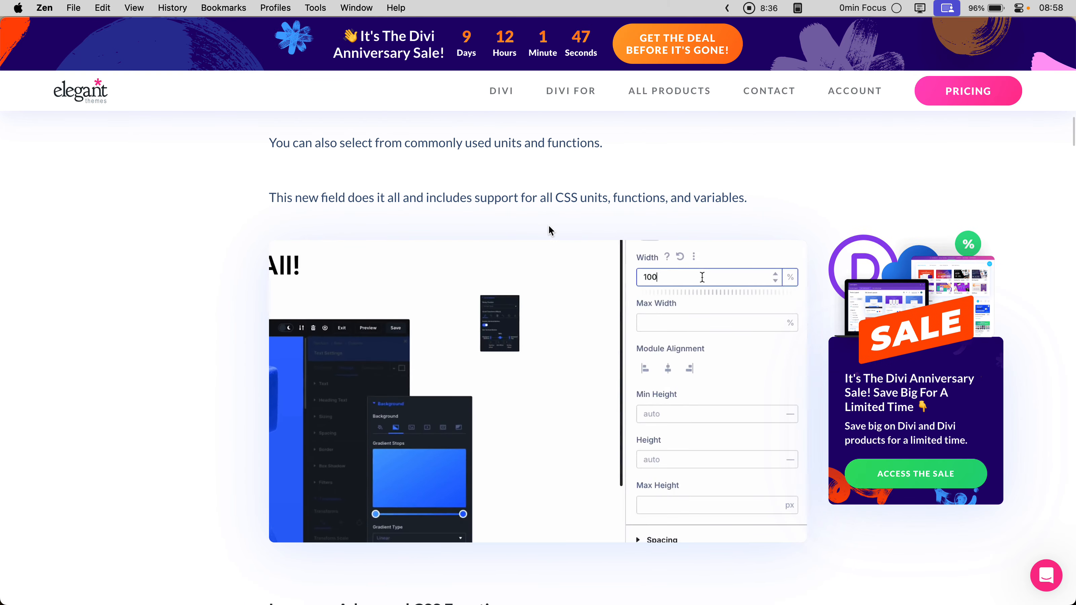
{"action": "scroll", "coordinate": [549, 229], "scroll_direction": "down", "scroll_amount": 12}
{"action": "scroll", "coordinate": [549, 230], "scroll_direction": "up", "scroll_amount": 2}
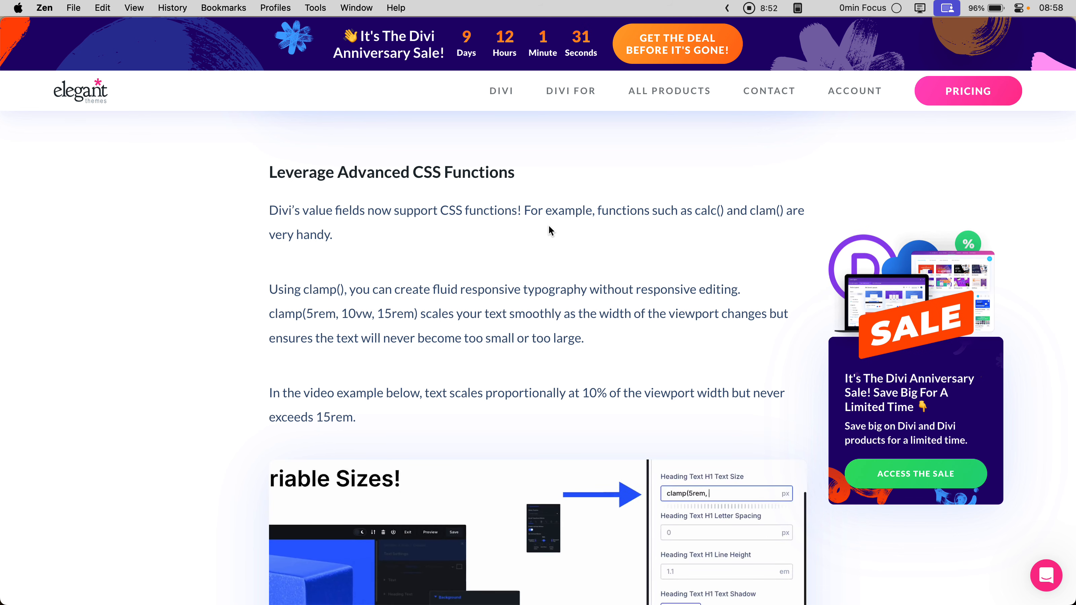
Read the clamp() explanation and examine the Fluid Typography demo for scaling text with the viewport
{"action": "scroll", "coordinate": [548, 229], "scroll_direction": "down", "scroll_amount": 3}
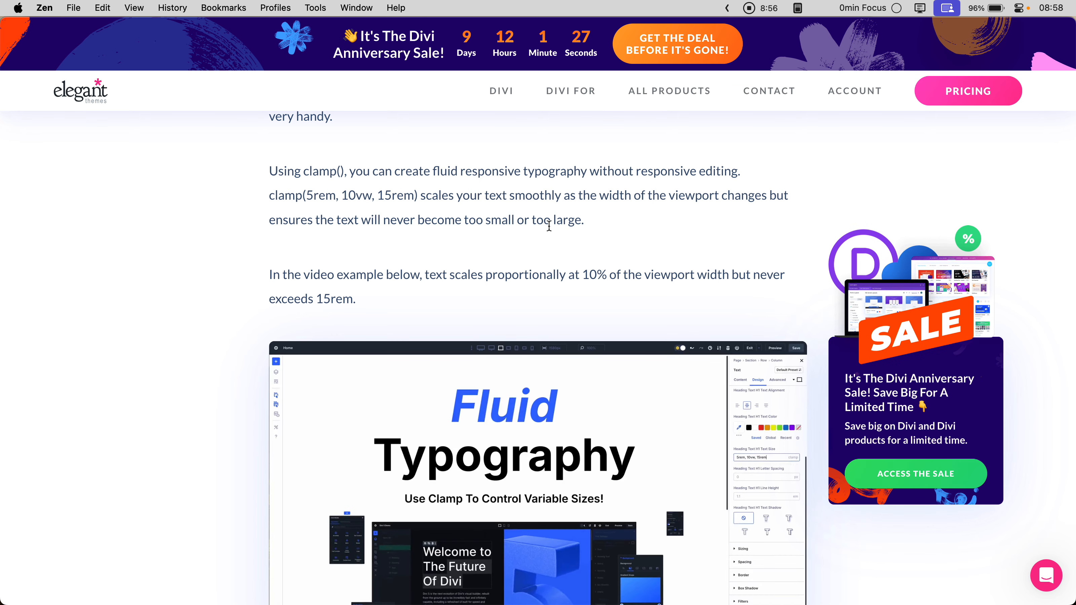
{"action": "scroll", "coordinate": [548, 226], "scroll_direction": "up", "scroll_amount": 3}
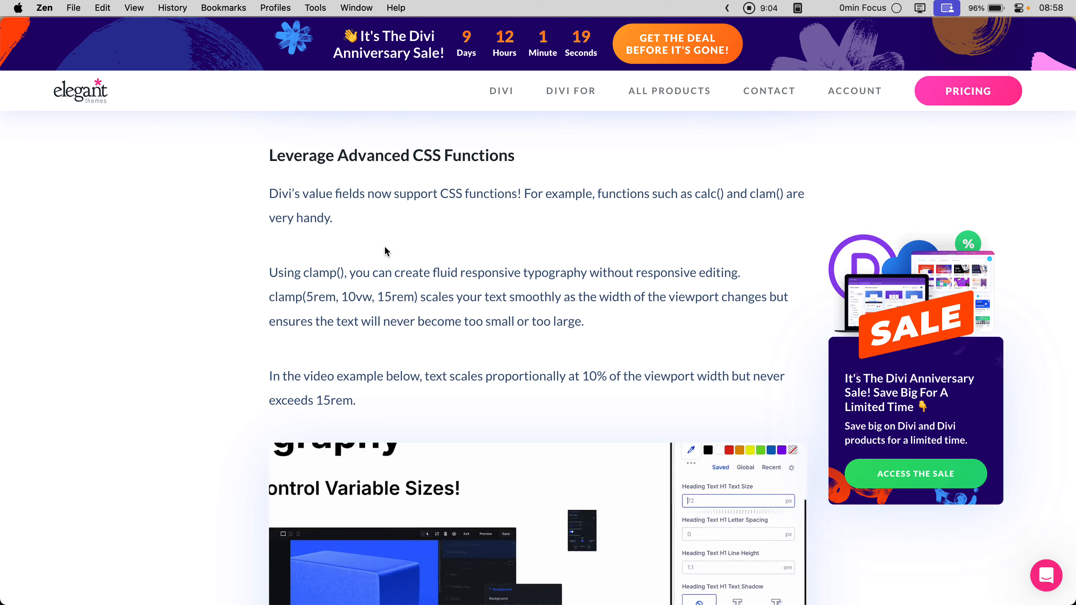
{"action": "scroll", "coordinate": [373, 279], "scroll_direction": "down", "scroll_amount": 2}
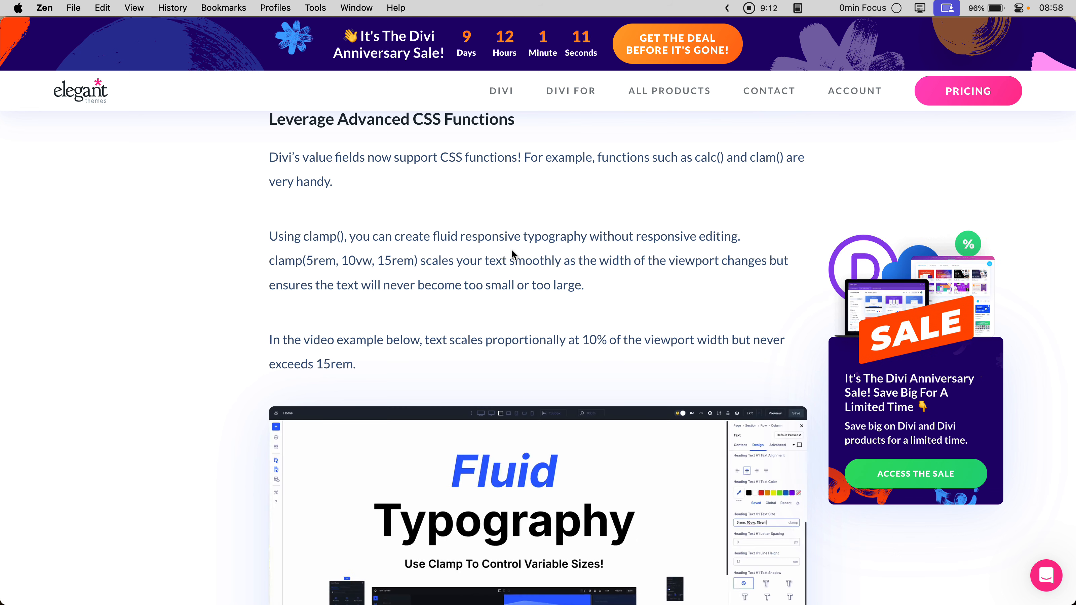
{"action": "scroll", "coordinate": [512, 251], "scroll_direction": "down", "scroll_amount": 5}
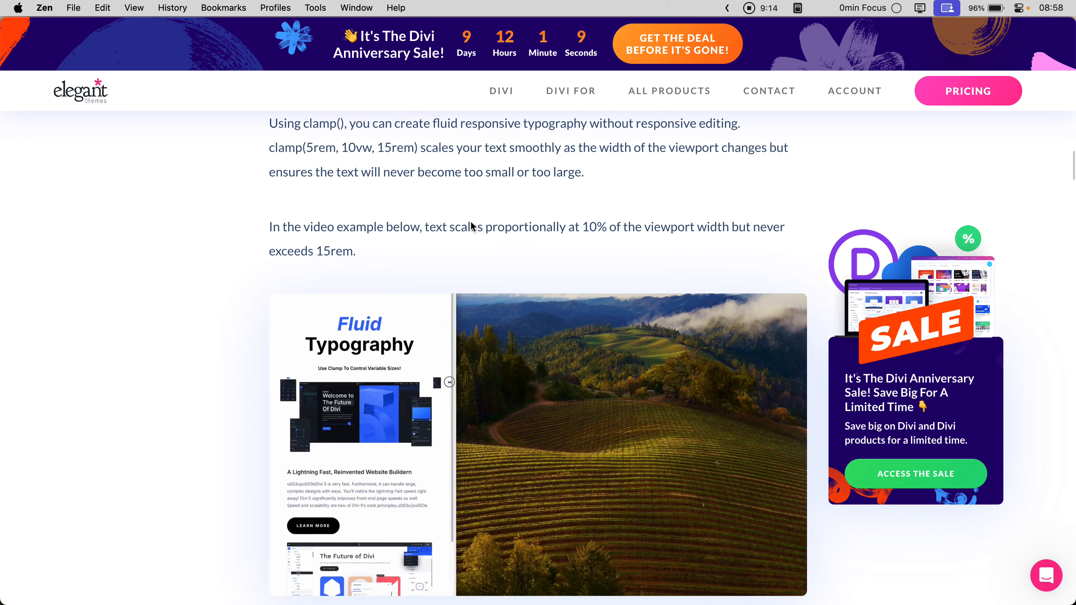
{"action": "scroll", "coordinate": [353, 269], "scroll_direction": "down", "scroll_amount": 9}
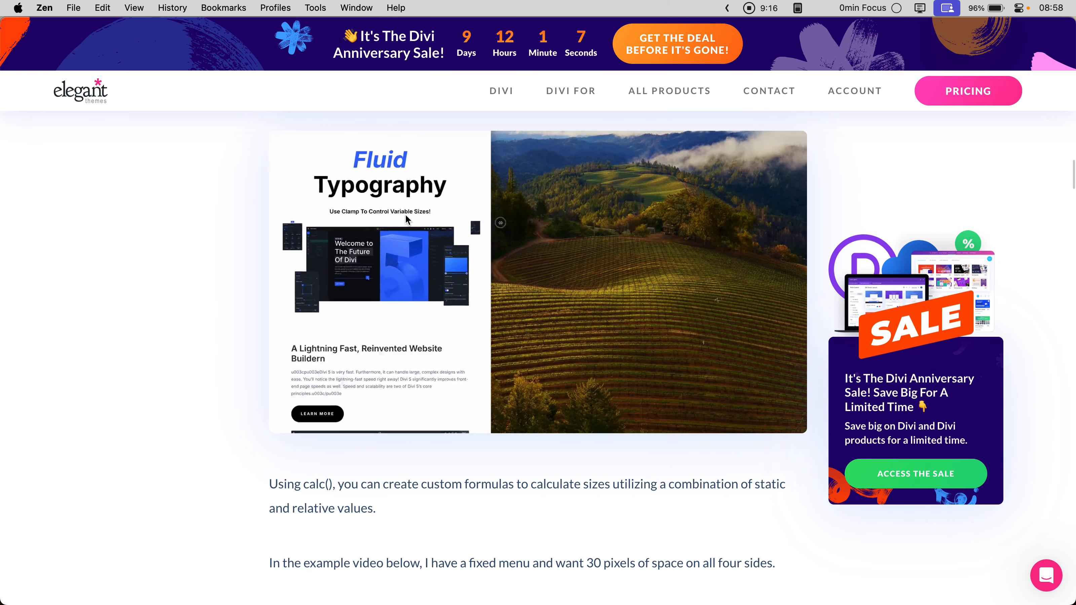
Read the calc() explanation about spacing a fixed menu evenly and look over the Math Formulas demo below it
{"action": "scroll", "coordinate": [293, 373], "scroll_direction": "down", "scroll_amount": 9}
{"action": "scroll", "coordinate": [293, 373], "scroll_direction": "down", "scroll_amount": 6}
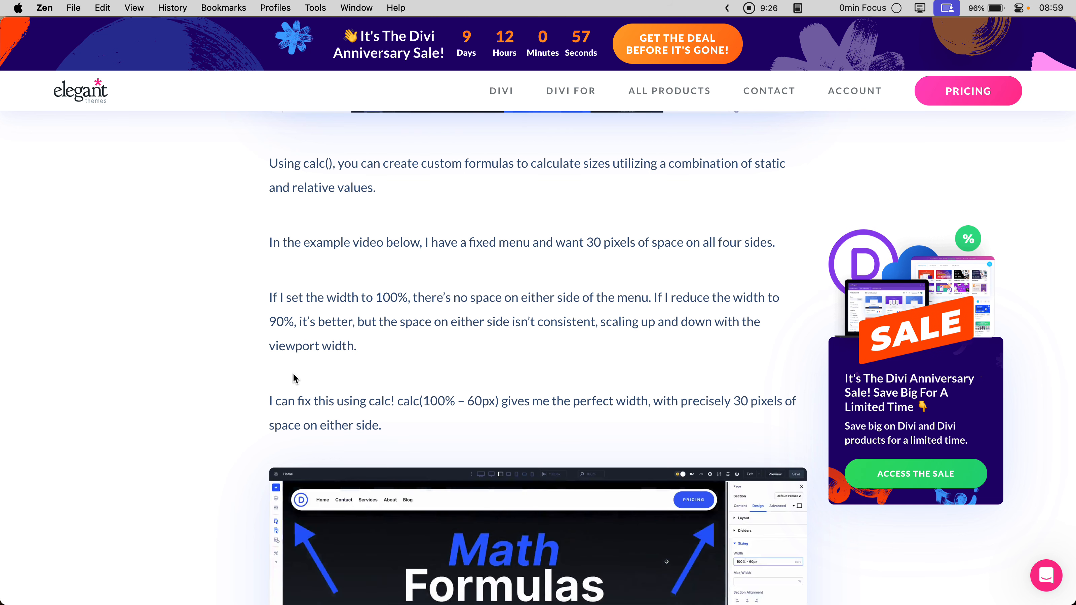
{"action": "scroll", "coordinate": [293, 376], "scroll_direction": "down", "scroll_amount": 4}
{"action": "scroll", "coordinate": [294, 378], "scroll_direction": "down", "scroll_amount": 1}
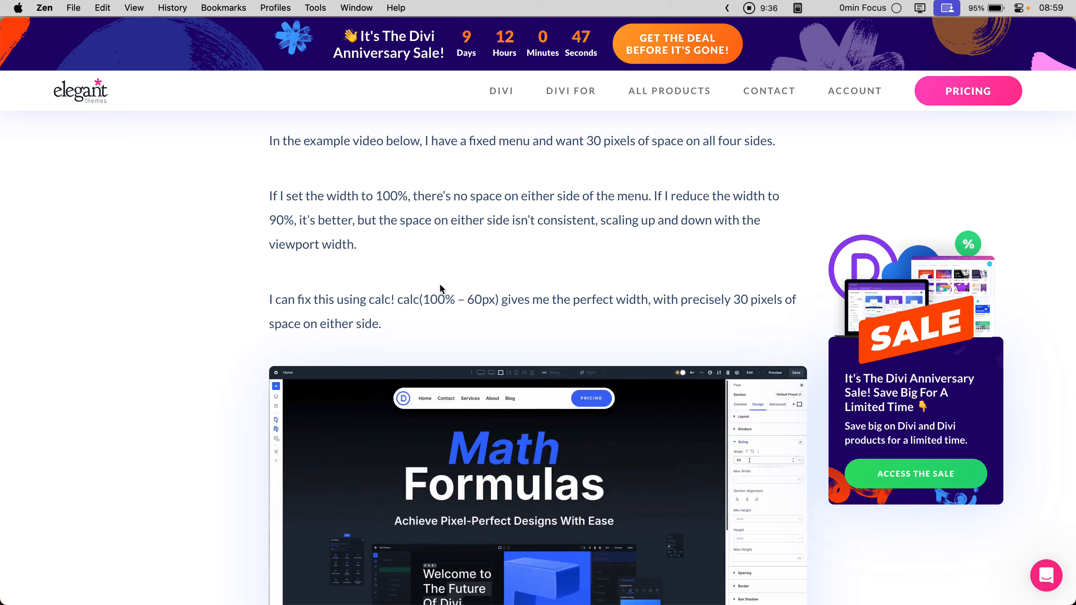
{"action": "scroll", "coordinate": [440, 285], "scroll_direction": "down", "scroll_amount": 5}
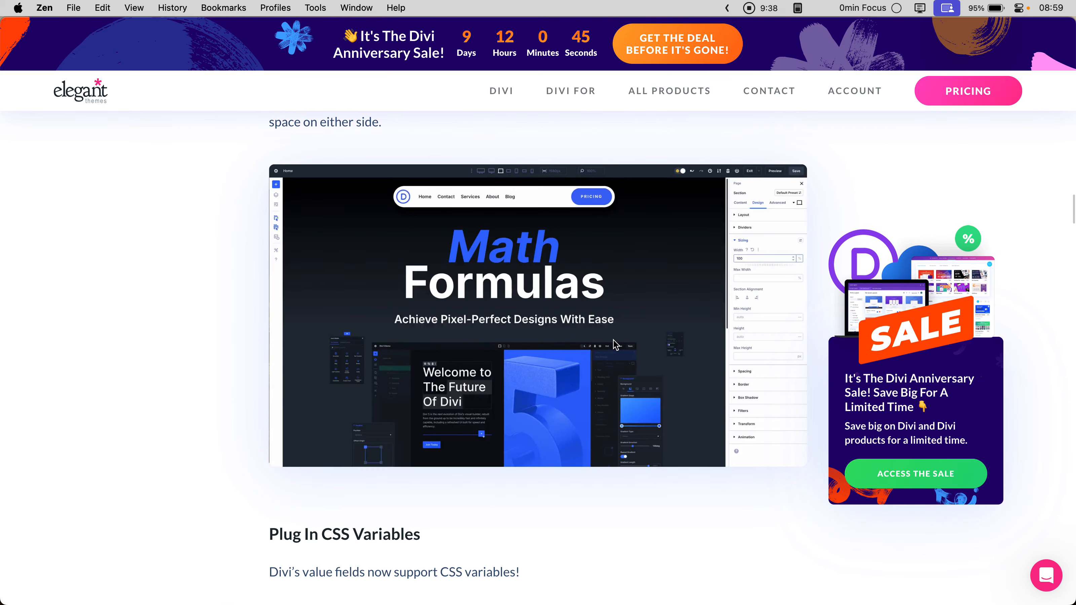
{"action": "scroll", "coordinate": [541, 210], "scroll_direction": "up", "scroll_amount": 1}
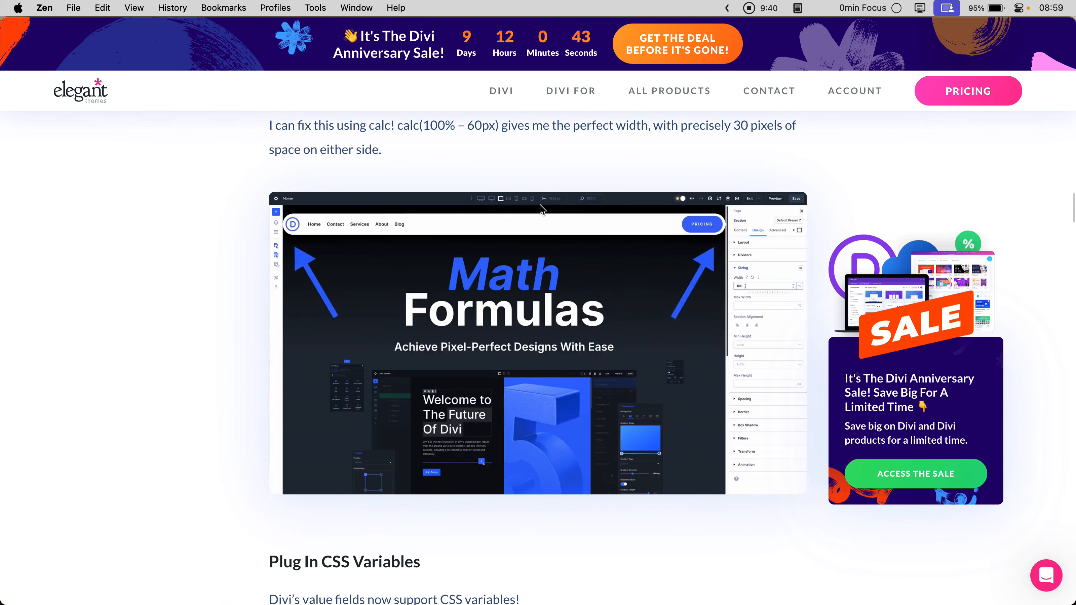
{"action": "scroll", "coordinate": [541, 210], "scroll_direction": "up", "scroll_amount": 5}
{"action": "scroll", "coordinate": [541, 210], "scroll_direction": "down", "scroll_amount": 3}
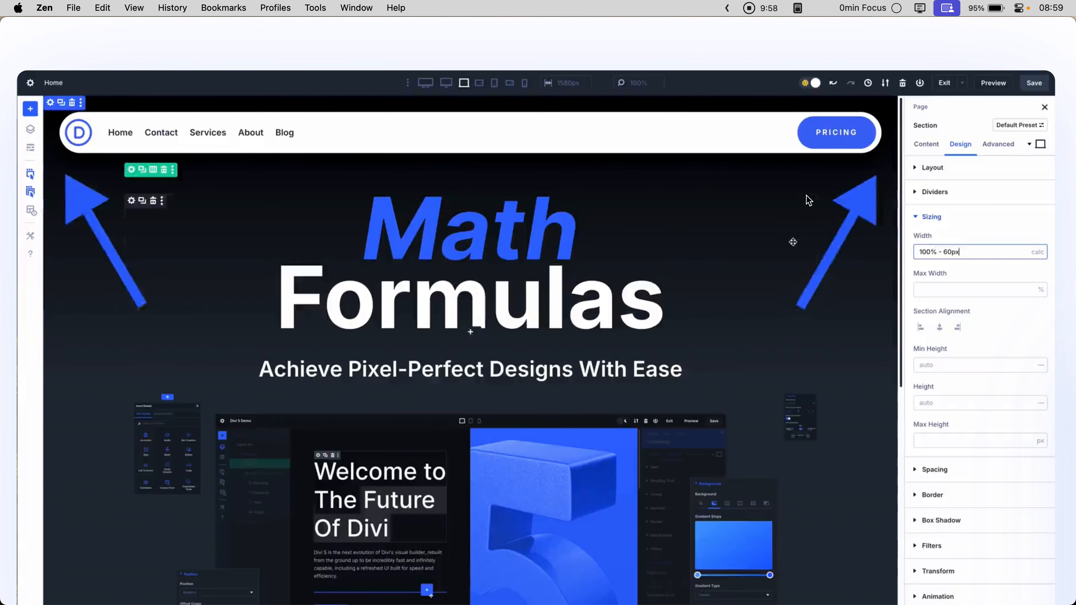
Examine the enlarged Math Formulas demo, comparing the fixed menu's spacing and width settings
{"action": "scroll", "coordinate": [808, 200], "scroll_direction": "down", "scroll_amount": 10}
{"action": "scroll", "coordinate": [835, 169], "scroll_direction": "up", "scroll_amount": 9}
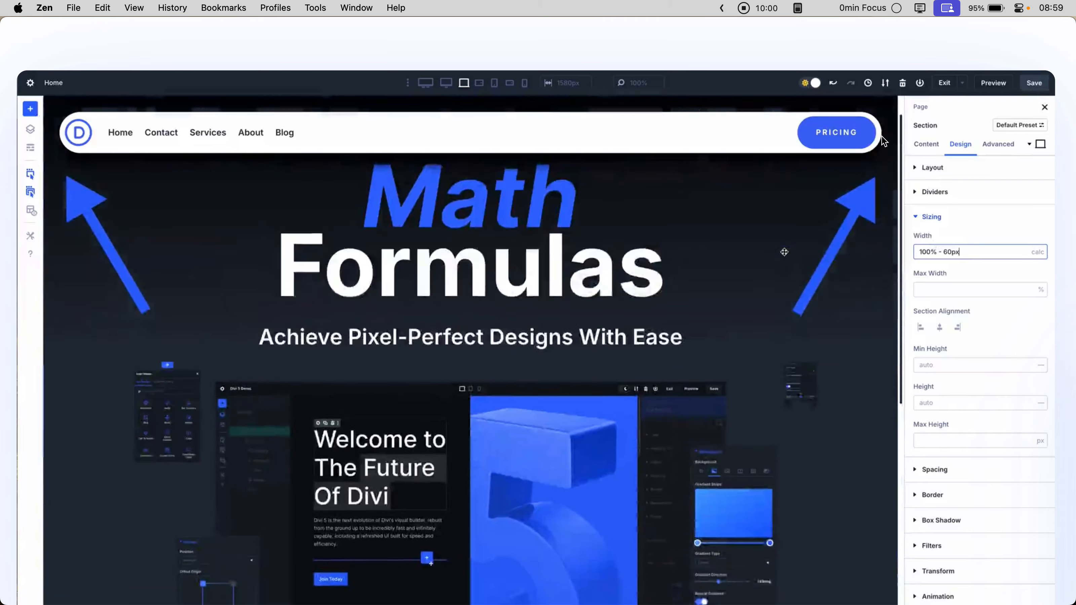
{"action": "scroll", "coordinate": [890, 144], "scroll_direction": "down", "scroll_amount": 10}
{"action": "scroll", "coordinate": [899, 131], "scroll_direction": "up", "scroll_amount": 10}
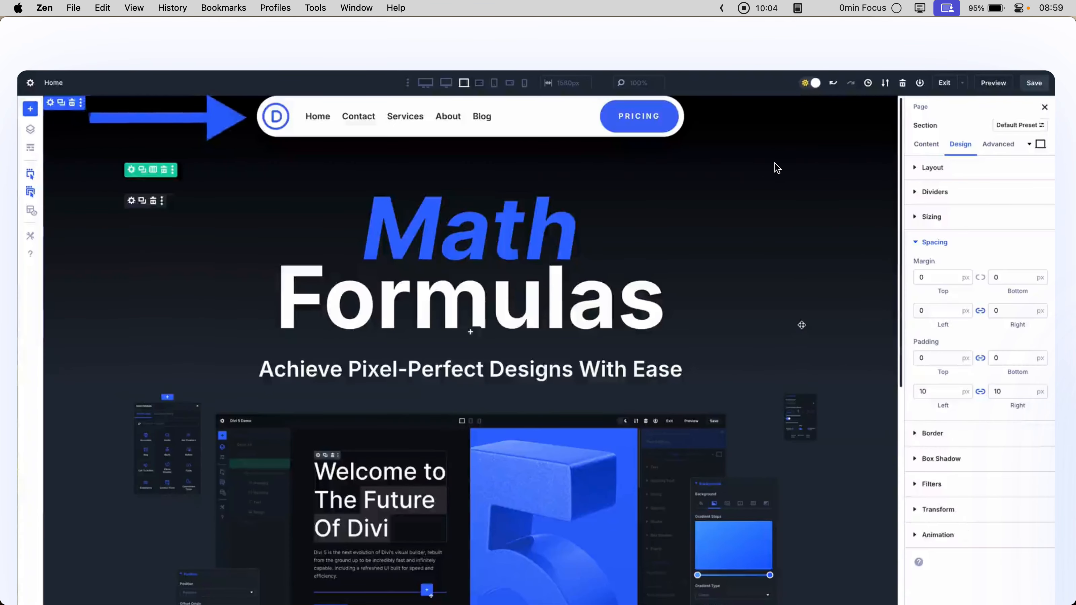
{"action": "scroll", "coordinate": [778, 167], "scroll_direction": "down", "scroll_amount": 10}
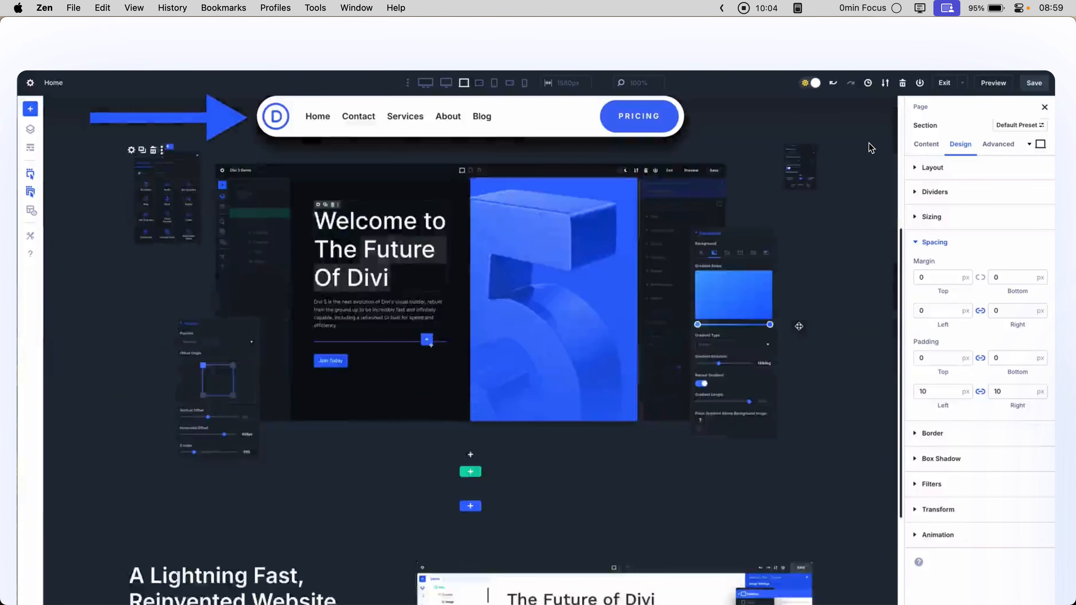
{"action": "scroll", "coordinate": [741, 170], "scroll_direction": "up", "scroll_amount": 8}
{"action": "left_click", "coordinate": [752, 129]}
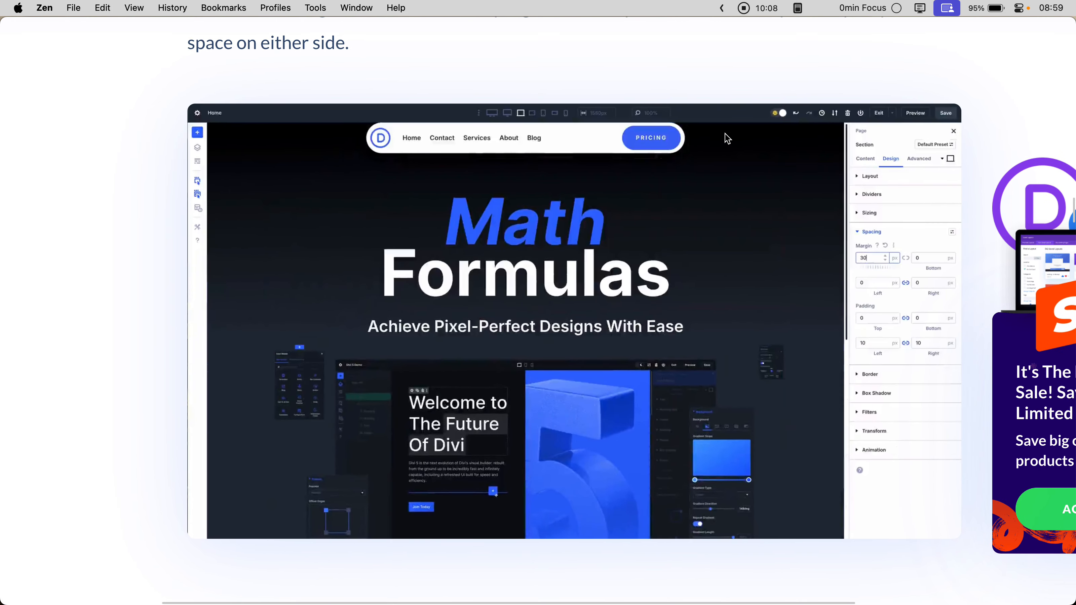
{"action": "left_click", "coordinate": [767, 257]}
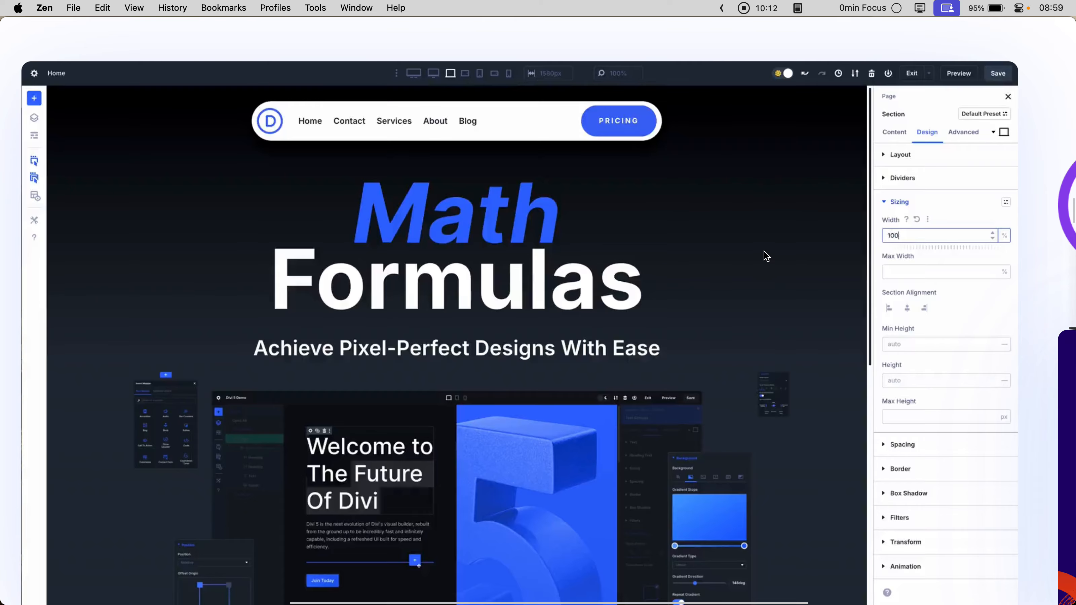
{"action": "left_click", "coordinate": [767, 257]}
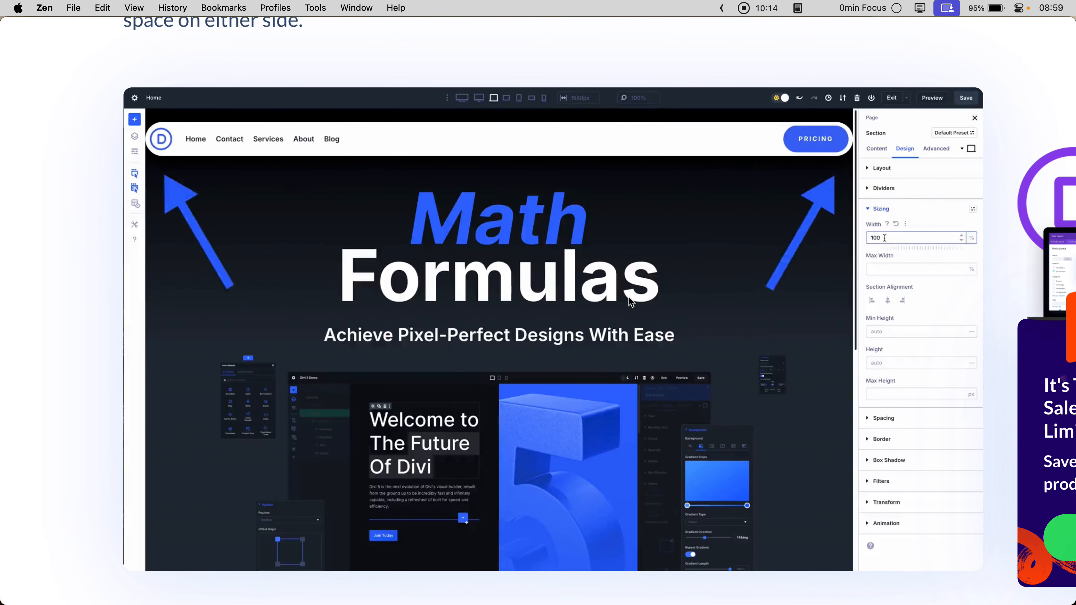
Read the Plug In CSS Variables section and examine its demo of heading sizes defined as CSS variables
{"action": "scroll", "coordinate": [631, 301], "scroll_direction": "down", "scroll_amount": 10}
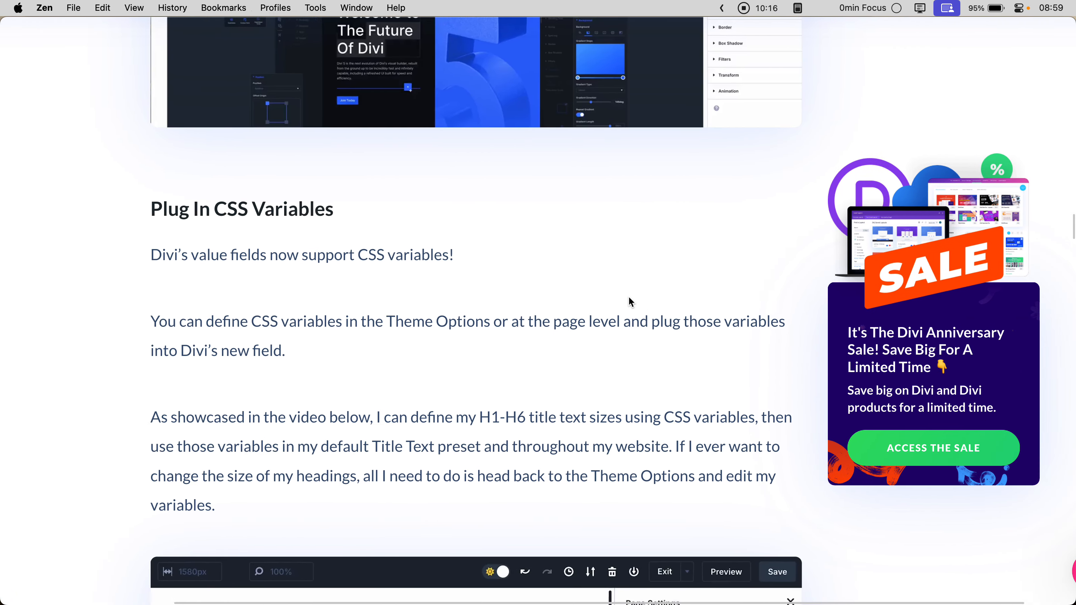
{"action": "scroll", "coordinate": [631, 301], "scroll_direction": "down", "scroll_amount": 8}
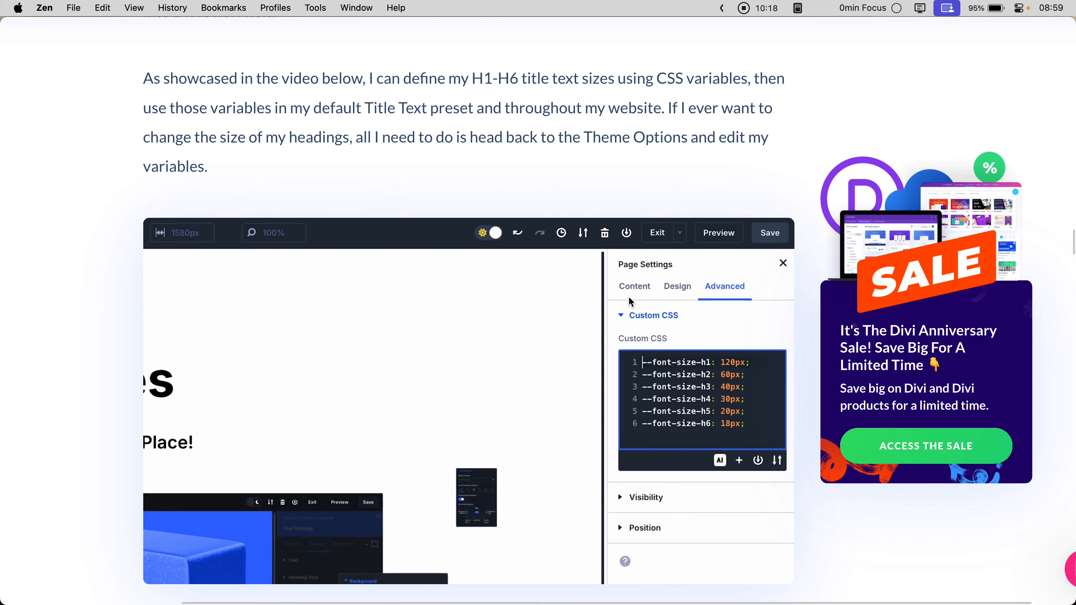
{"action": "scroll", "coordinate": [629, 297], "scroll_direction": "up", "scroll_amount": 7}
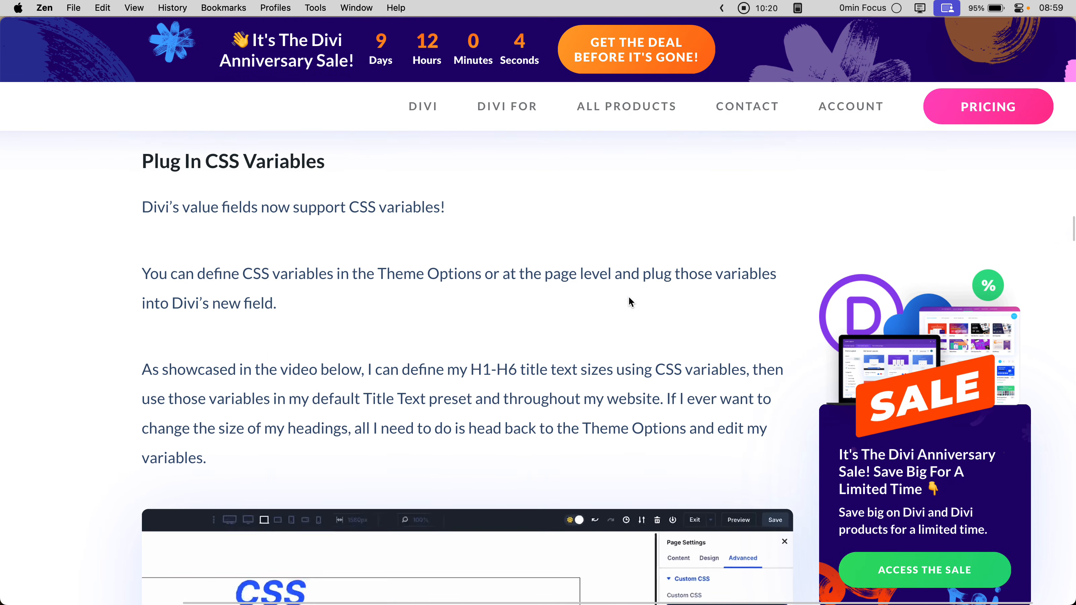
{"action": "scroll", "coordinate": [629, 301], "scroll_direction": "down", "scroll_amount": 2}
{"action": "scroll", "coordinate": [629, 297], "scroll_direction": "down", "scroll_amount": 4}
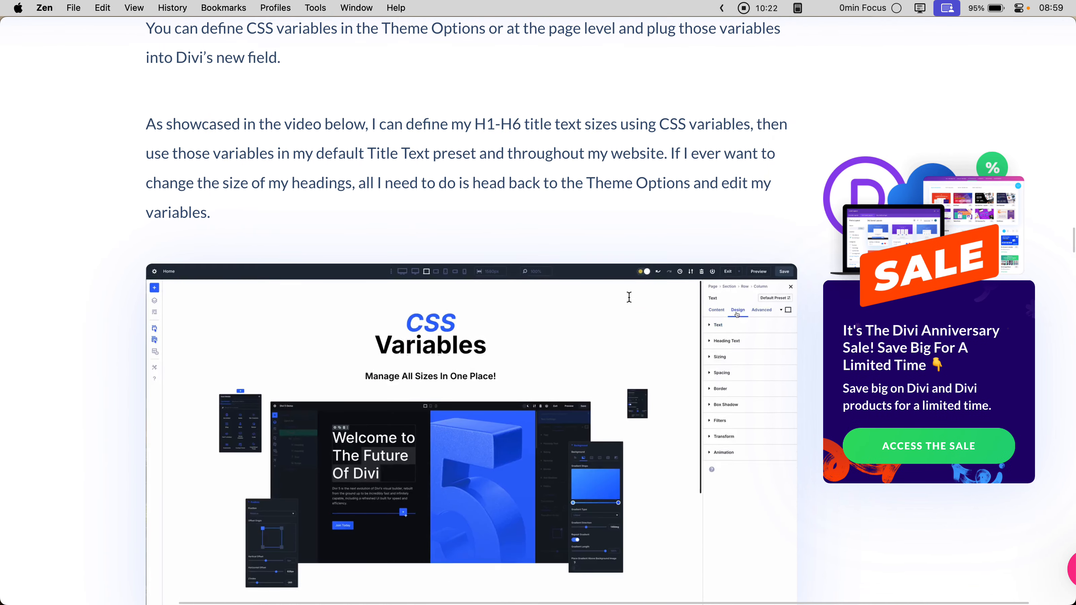
{"action": "scroll", "coordinate": [630, 298], "scroll_direction": "down", "scroll_amount": 2}
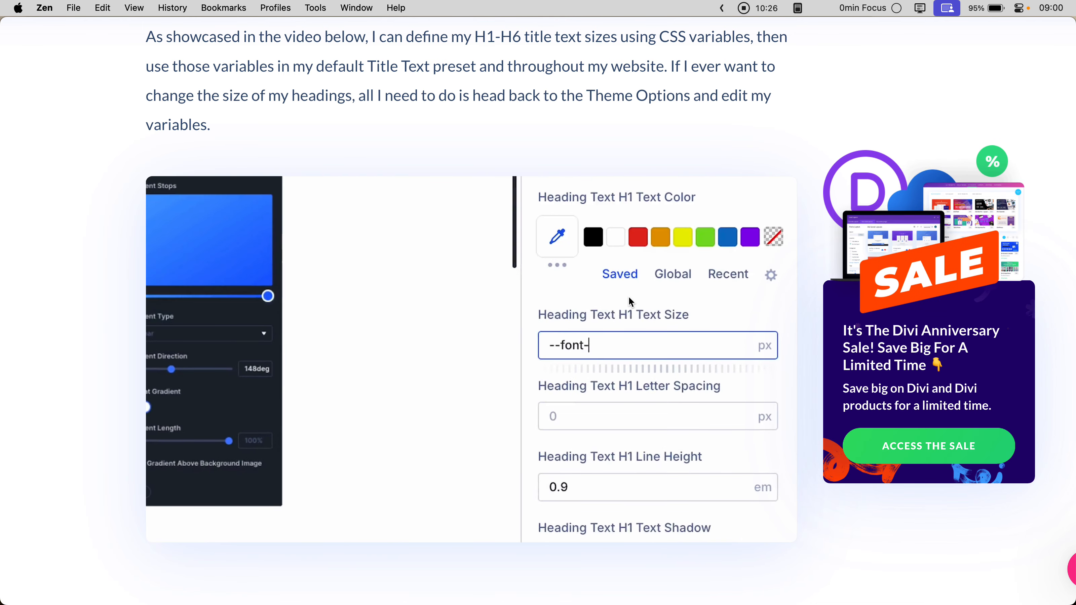
Glance at the Use Any CSS Unit section, then return to the CSS Variables demo and enlarge its page-level Custom CSS settings
{"action": "scroll", "coordinate": [631, 302], "scroll_direction": "down", "scroll_amount": 6}
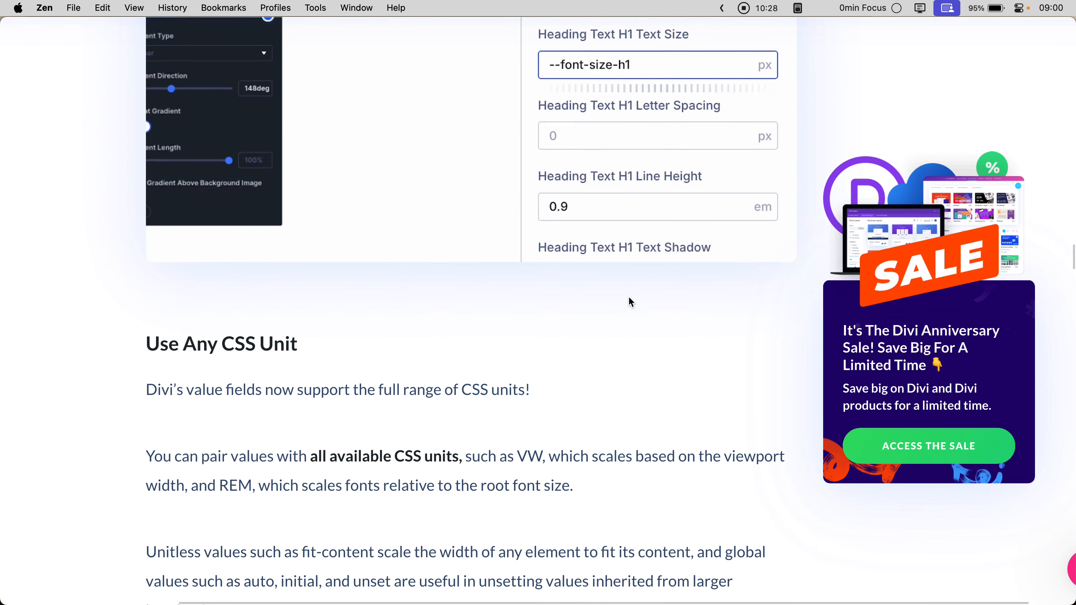
{"action": "scroll", "coordinate": [631, 302], "scroll_direction": "up", "scroll_amount": 2}
{"action": "scroll", "coordinate": [280, 285], "scroll_direction": "up", "scroll_amount": 15}
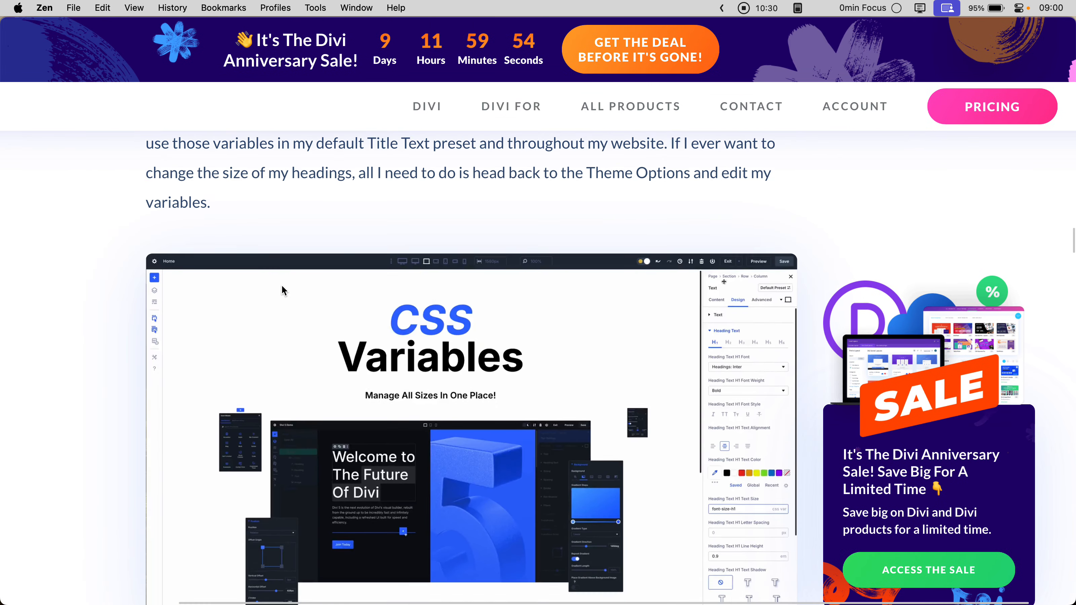
{"action": "scroll", "coordinate": [282, 286], "scroll_direction": "down", "scroll_amount": 2}
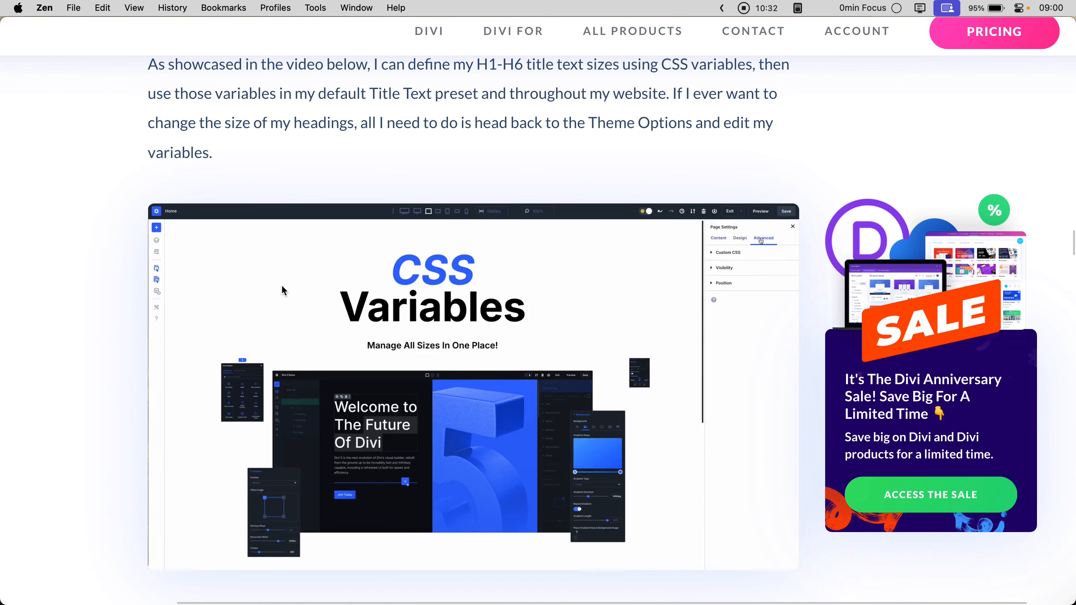
{"action": "scroll", "coordinate": [738, 217], "scroll_direction": "up", "scroll_amount": 10}
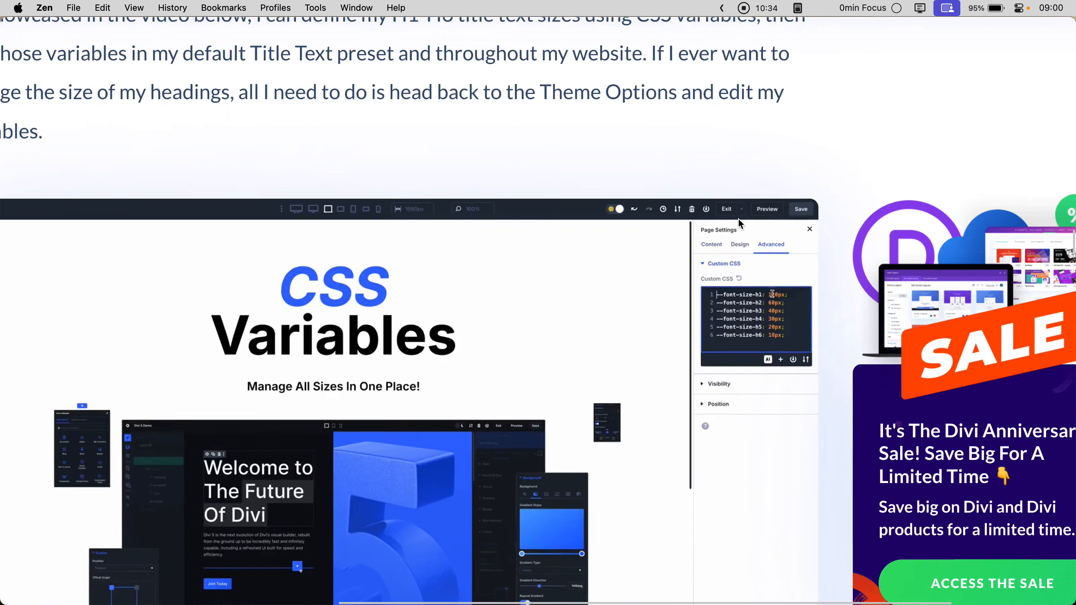
{"action": "type", "text": "200px"}
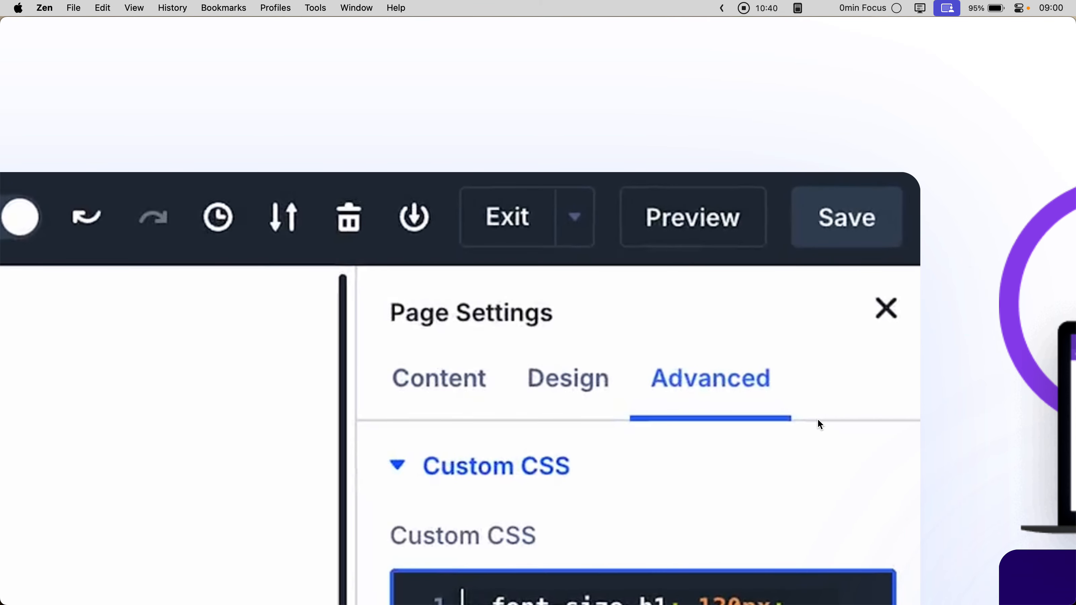
Skim the article from the CSS variables demo through the Use Any CSS Unit section to the Divi Design Variables sneak peek
{"action": "scroll", "coordinate": [817, 418], "scroll_direction": "down", "scroll_amount": 10}
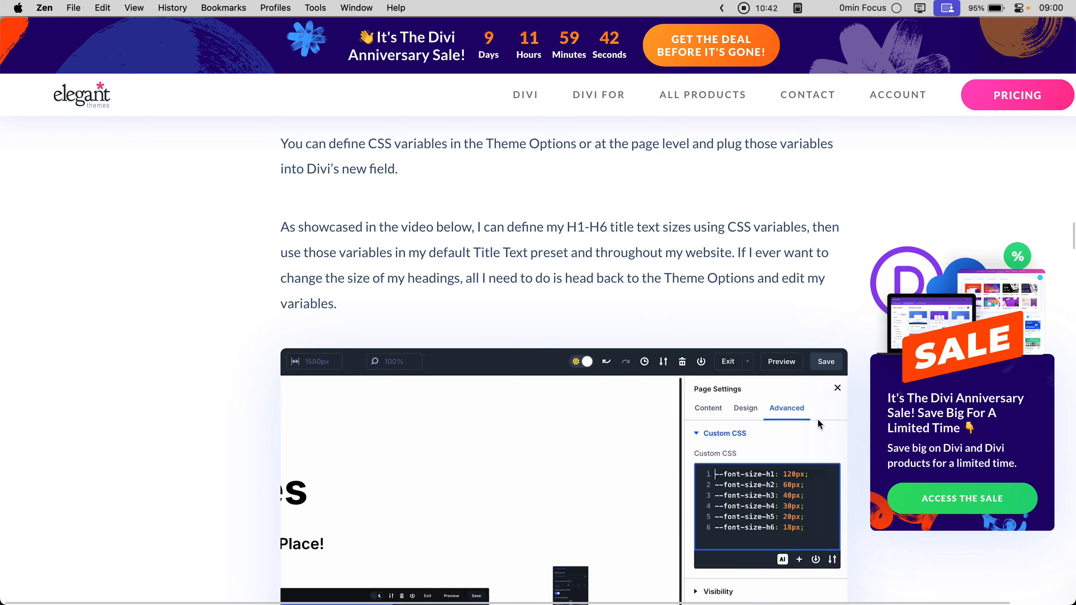
{"action": "scroll", "coordinate": [817, 418], "scroll_direction": "down", "scroll_amount": 15}
{"action": "scroll", "coordinate": [701, 291], "scroll_direction": "up", "scroll_amount": 3}
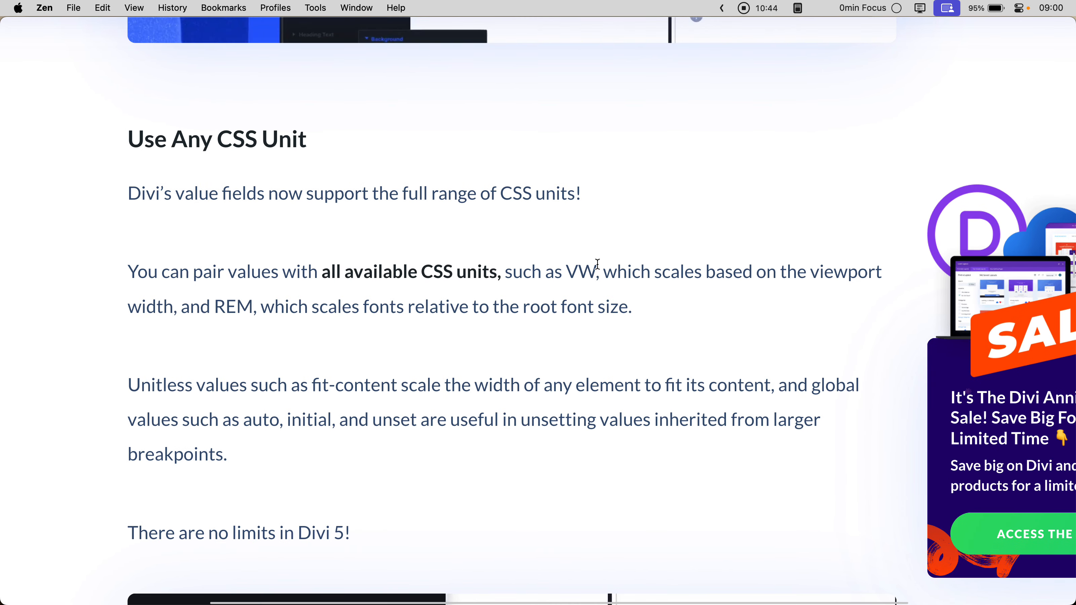
{"action": "scroll", "coordinate": [371, 228], "scroll_direction": "down", "scroll_amount": 15}
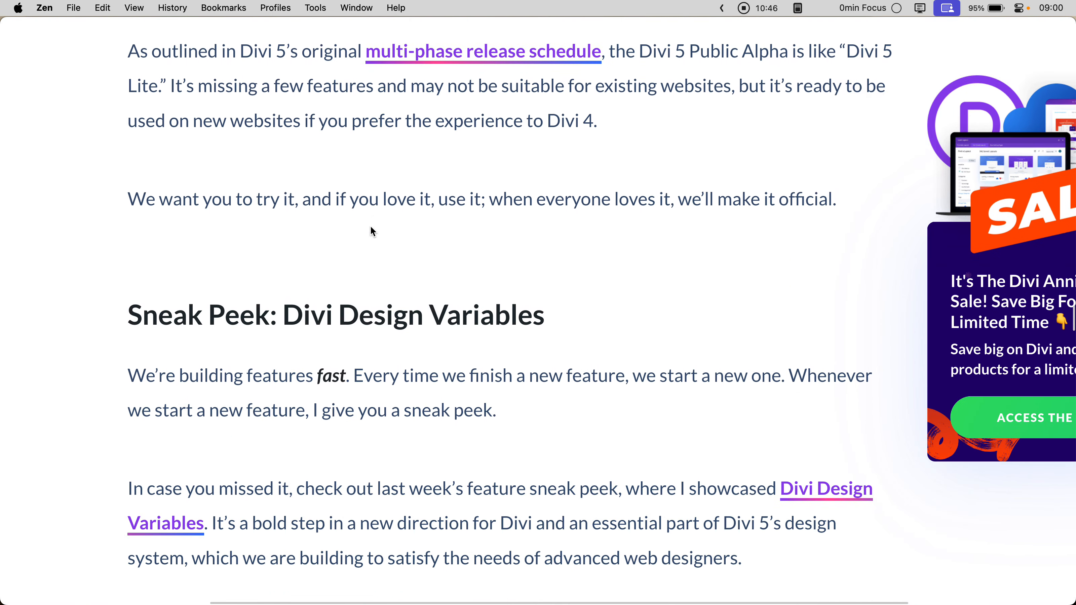
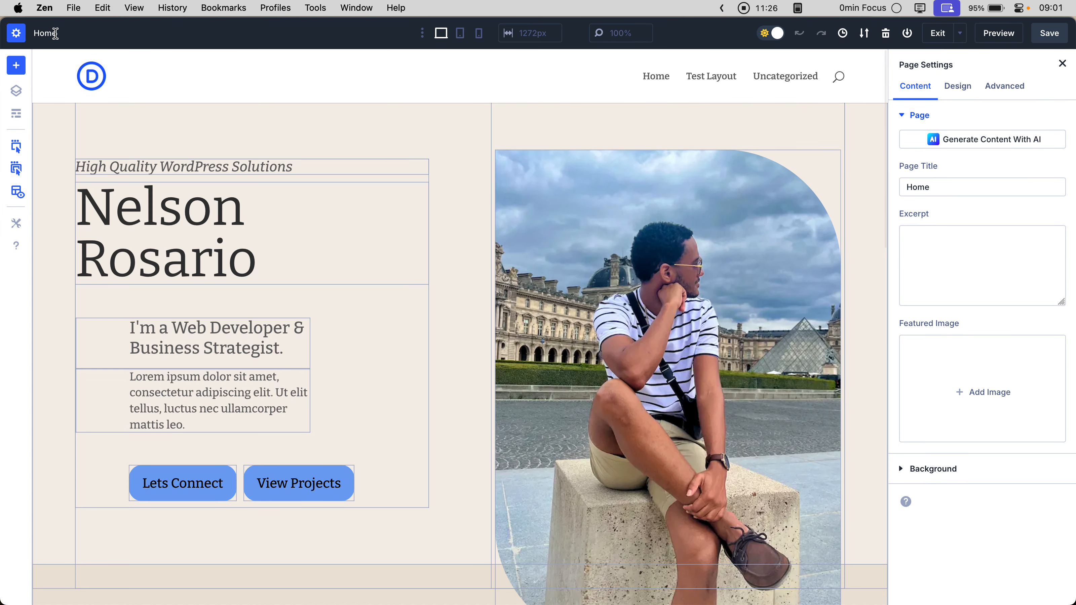
Exit the page builder, open the child theme's style.css in the Theme File Editor, and review its spacing, font-size and line-height variables
{"action": "left_click", "coordinate": [939, 33]}
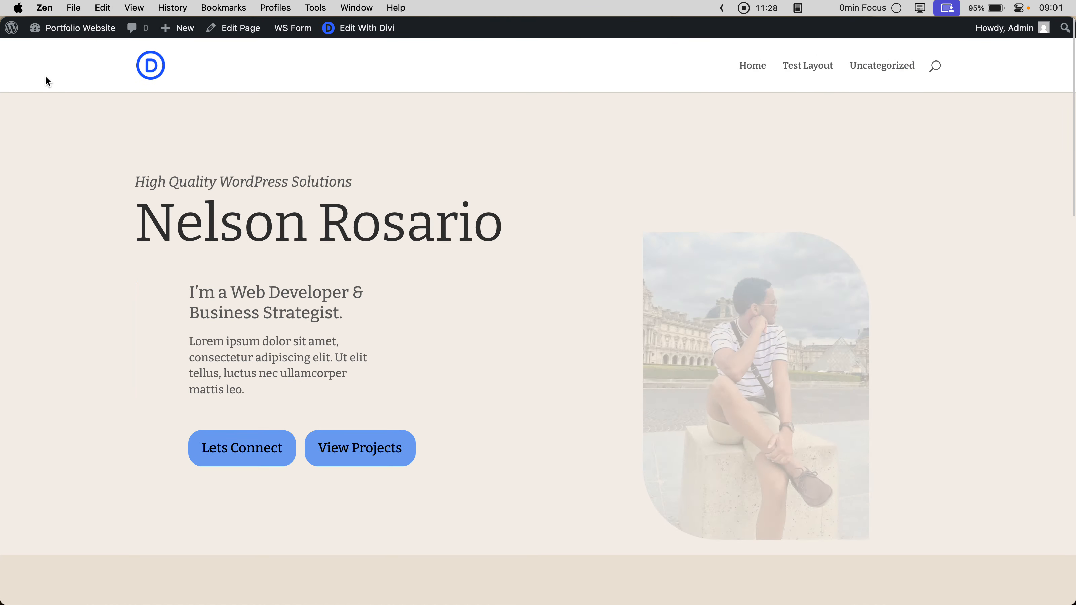
{"action": "mouse_move", "coordinate": [11, 27]}
{"action": "left_click", "coordinate": [26, 48]}
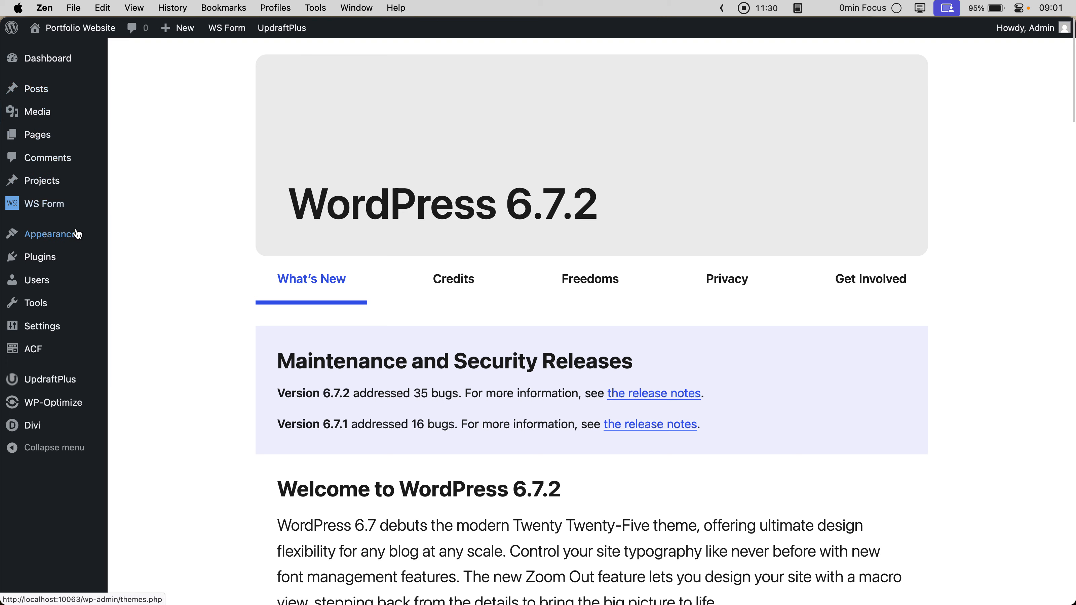
{"action": "mouse_move", "coordinate": [76, 233]}
{"action": "left_click", "coordinate": [163, 358]}
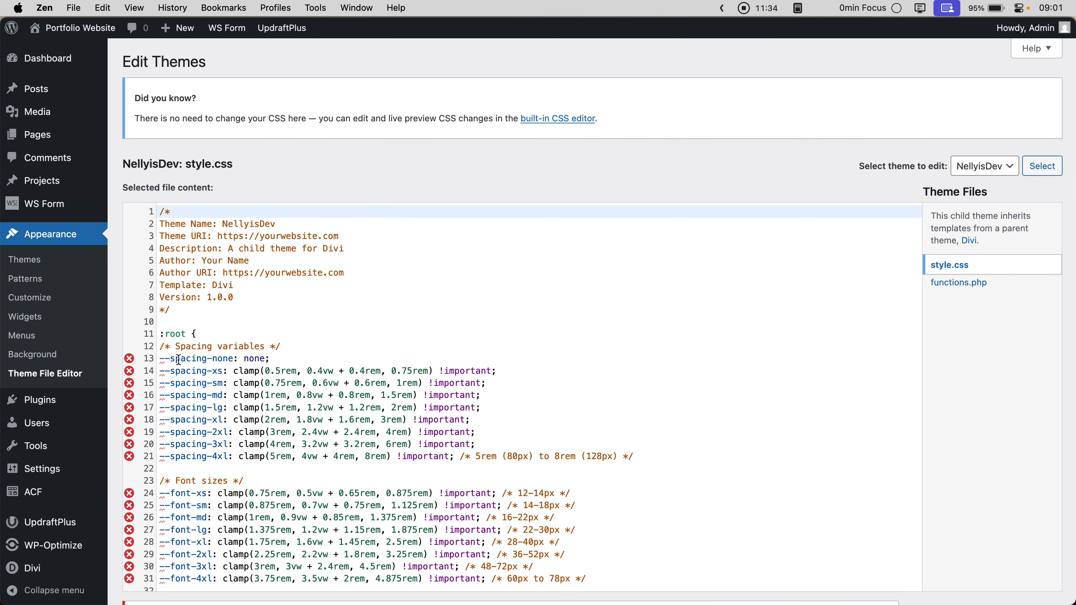
{"action": "mouse_move", "coordinate": [125, 361]}
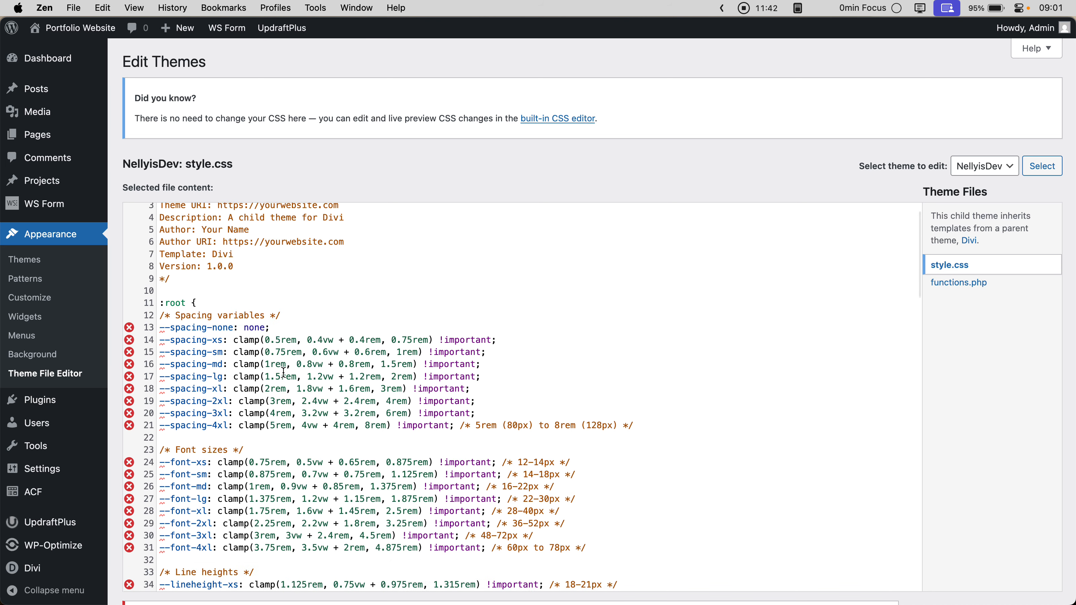
{"action": "scroll", "coordinate": [283, 373], "scroll_direction": "down", "scroll_amount": 5}
{"action": "scroll", "coordinate": [283, 373], "scroll_direction": "up", "scroll_amount": 4}
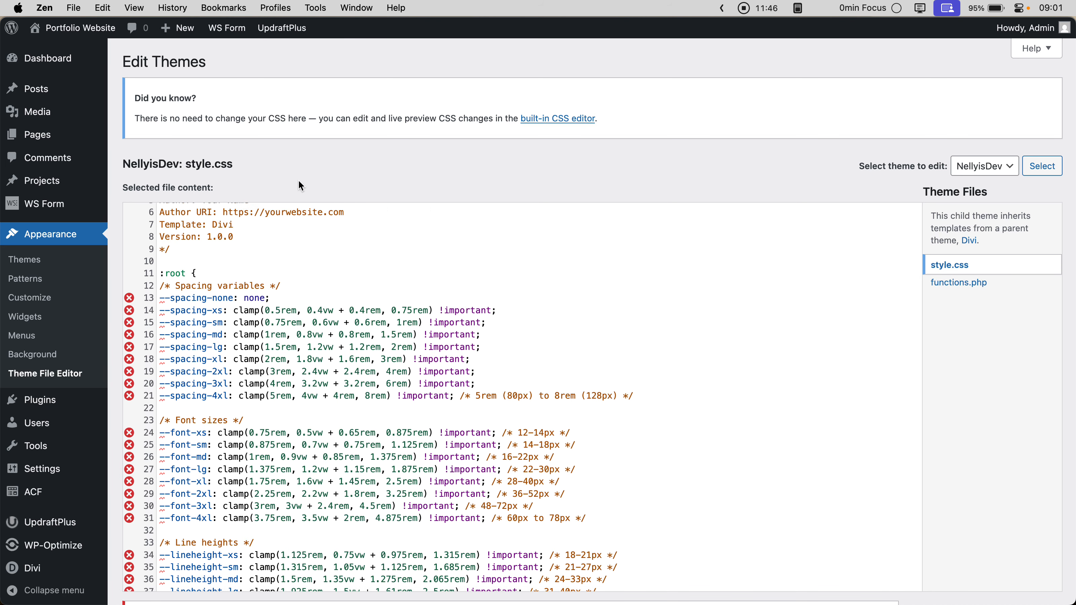
Return to the home page builder, replace the page's Custom CSS with --text-sm: 10px; and save
{"action": "mouse_move", "coordinate": [5, 186]}
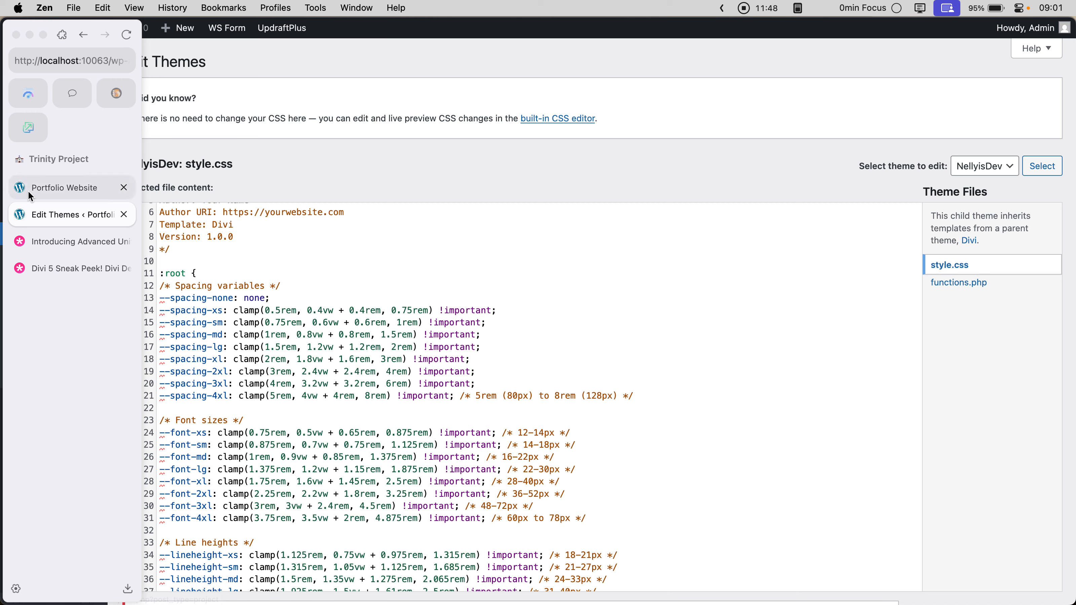
{"action": "left_click", "coordinate": [64, 189]}
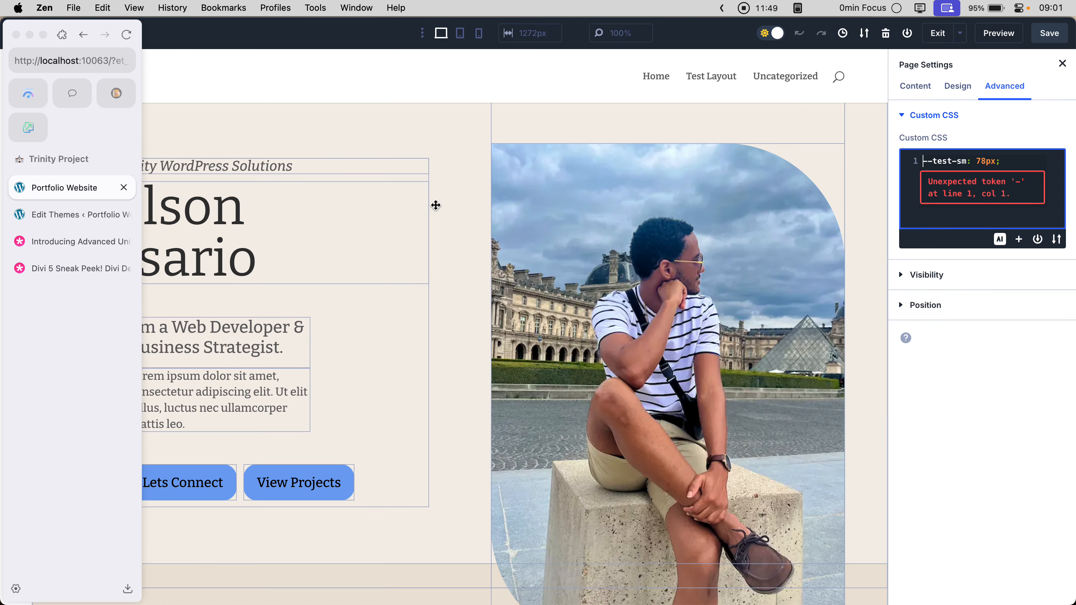
{"action": "triple_click", "coordinate": [1027, 167]}
{"action": "key", "text": "BackSpace"}
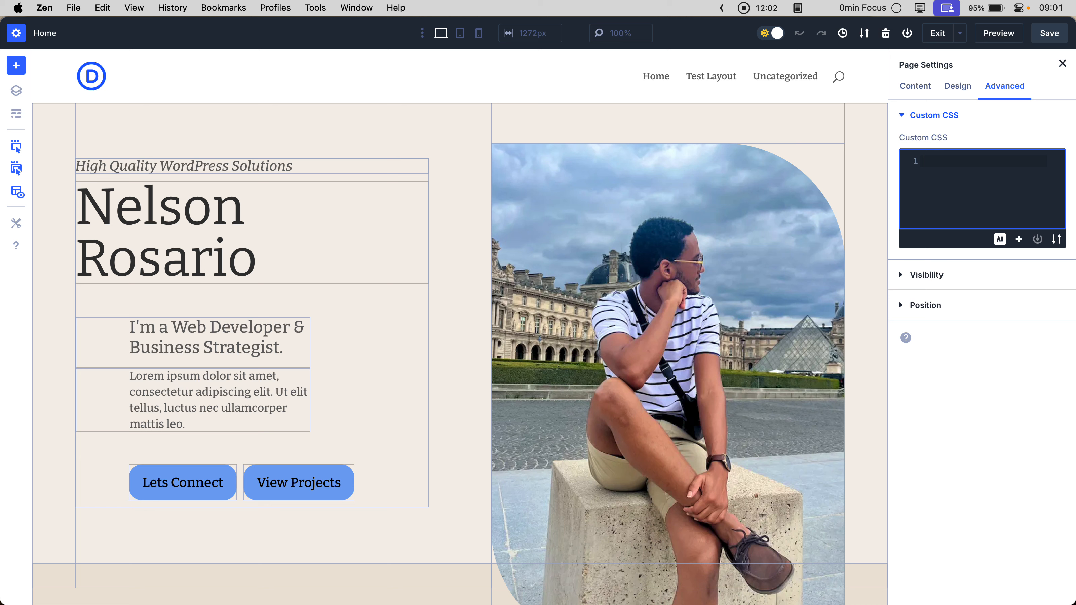
{"action": "type", "text": "--"}
{"action": "key", "text": "BackSpace"}
{"action": "type", "text": "--text-sm: 20"}
{"action": "key", "text": "super+s"}
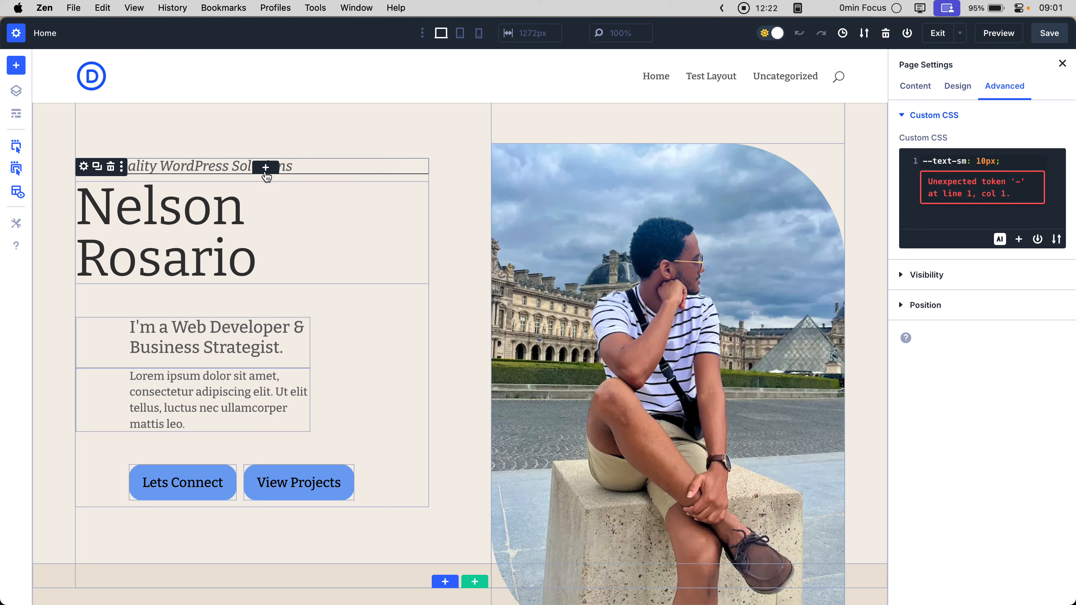
Switch the text styling of the "High Quality WordPress Solutions" module to the Text Default Preset
{"action": "left_click", "coordinate": [220, 169]}
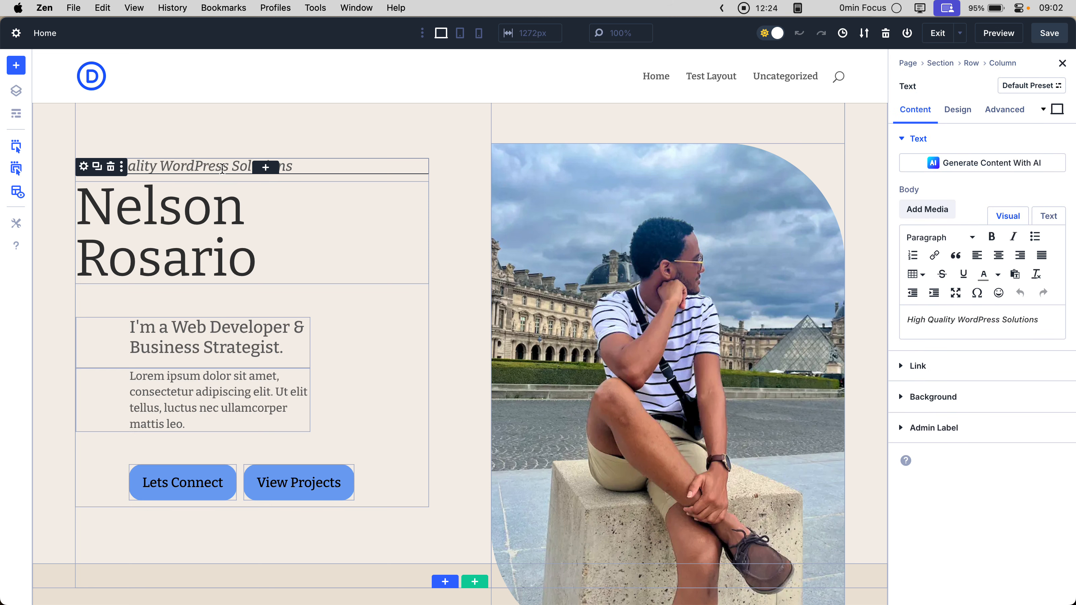
{"action": "triple_click", "coordinate": [974, 313]}
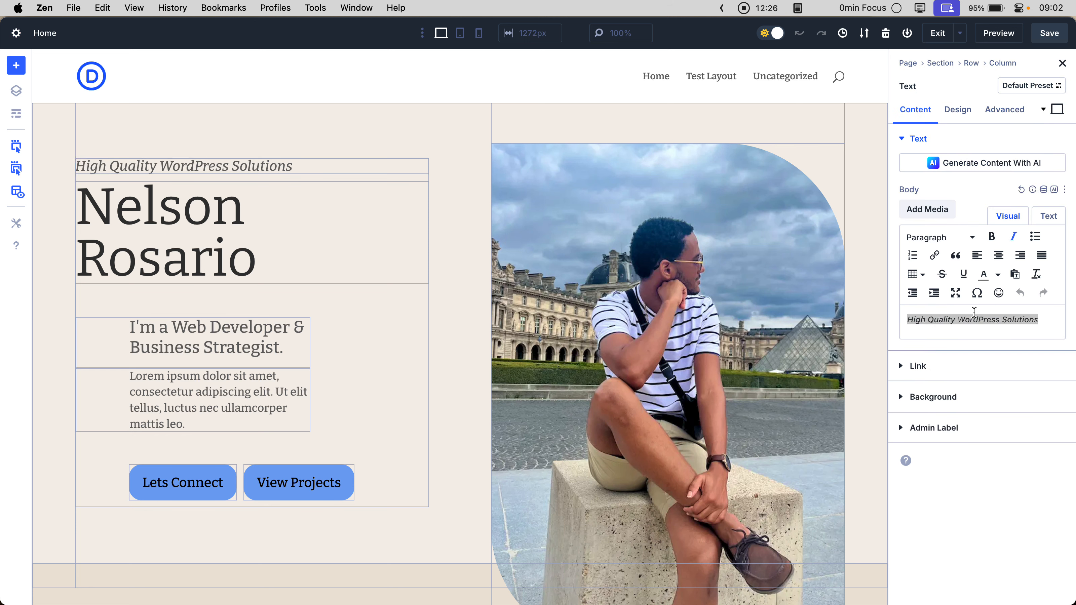
{"action": "left_click", "coordinate": [969, 112]}
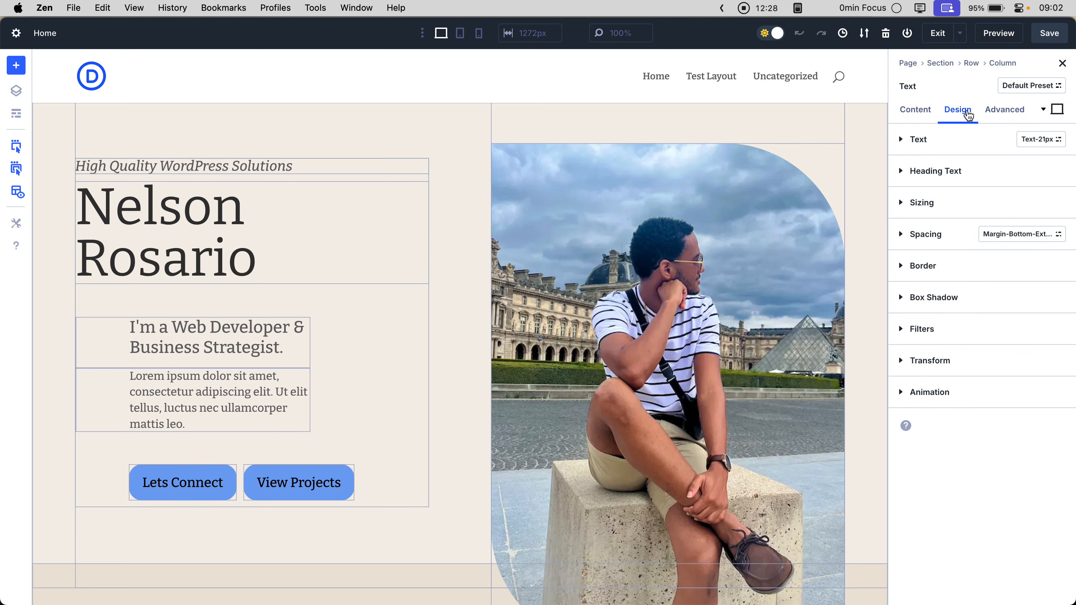
{"action": "left_click", "coordinate": [954, 140]}
{"action": "left_click", "coordinate": [1041, 139]}
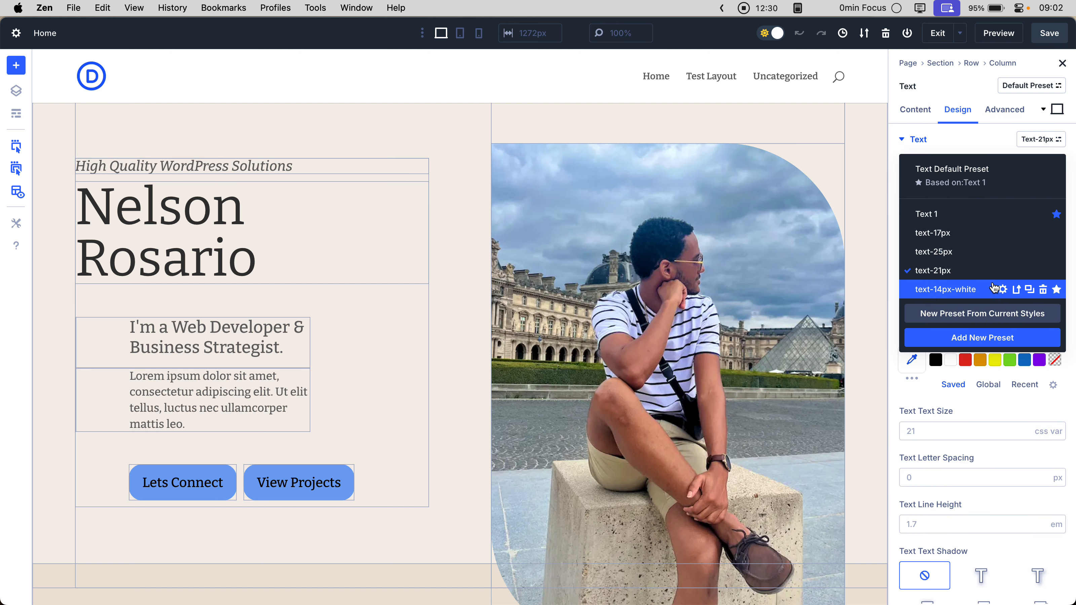
{"action": "left_click", "coordinate": [966, 190]}
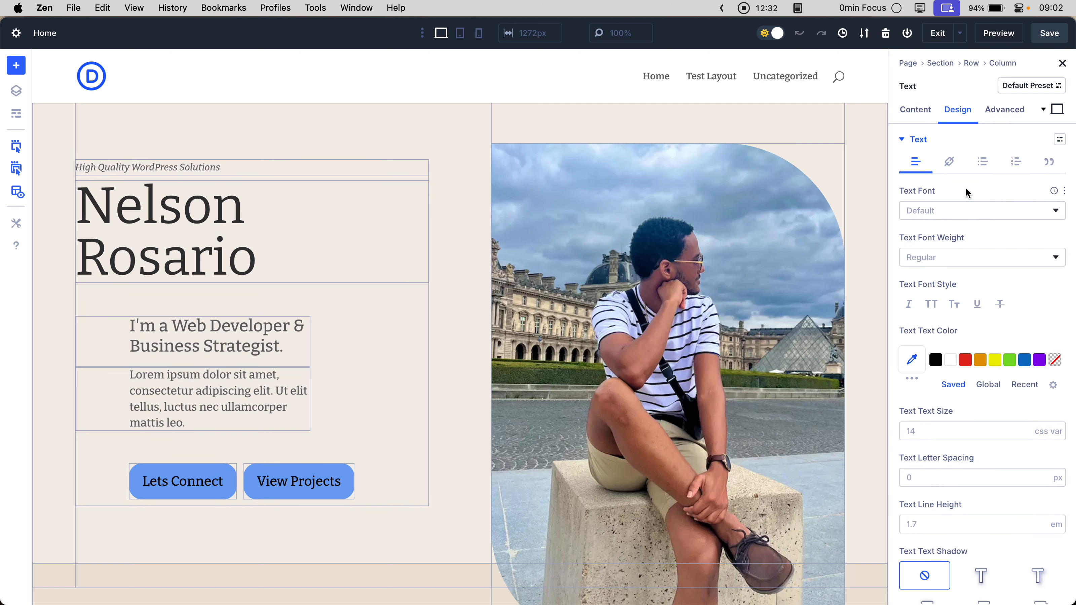
Set the text size of the "High Quality WordPress Solutions" module to the CSS variable text-sm
{"action": "scroll", "coordinate": [955, 258], "scroll_direction": "down", "scroll_amount": 2}
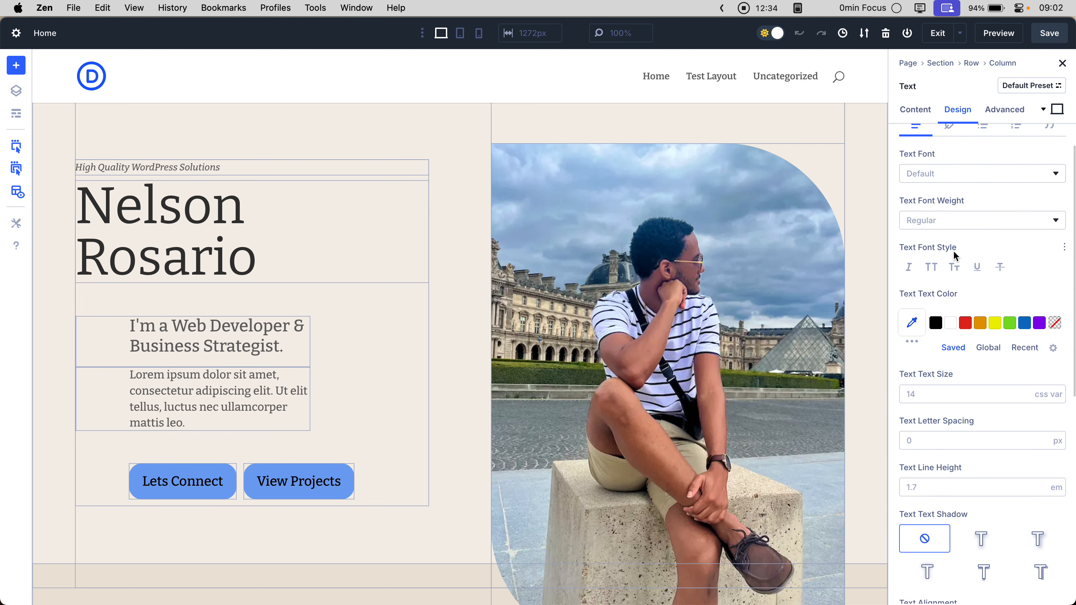
{"action": "left_click", "coordinate": [946, 394]}
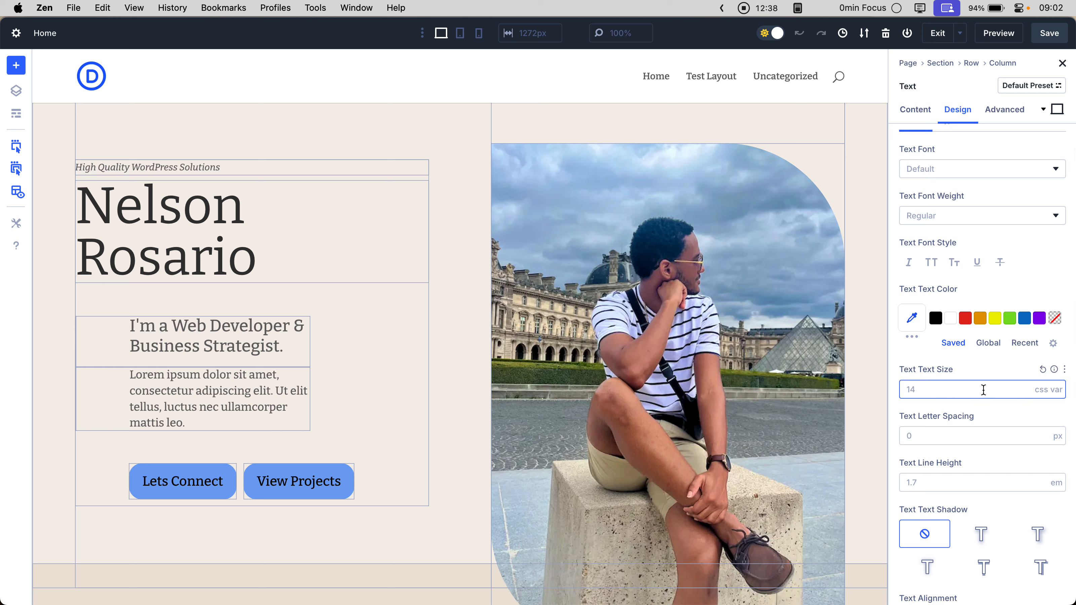
{"action": "type", "text": "--"}
Change the --text-sm variable in the page's Custom CSS to 40px and save the page
{"action": "left_click", "coordinate": [911, 65]}
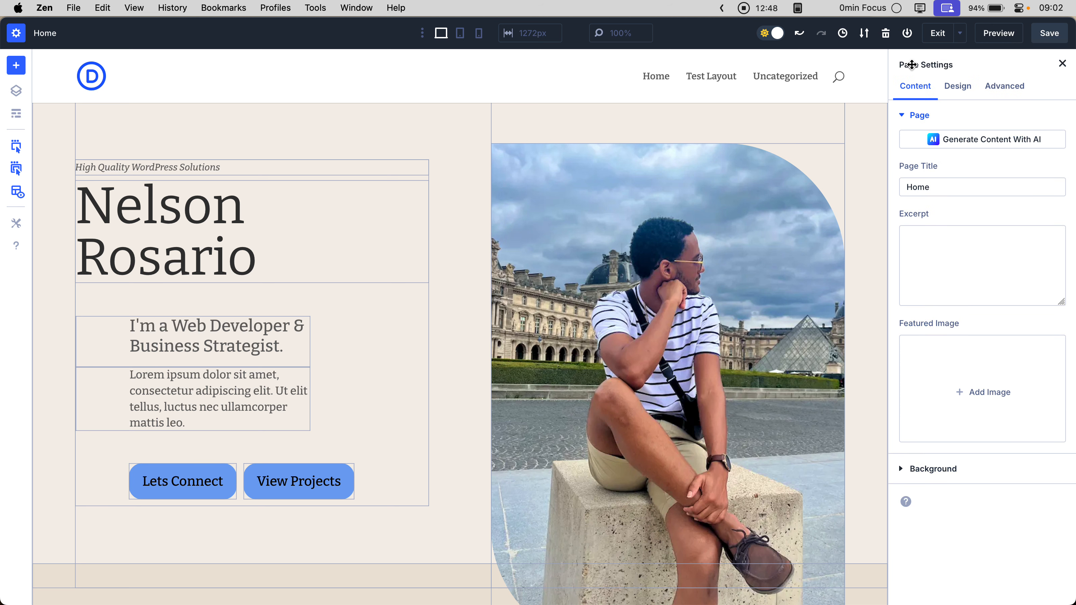
{"action": "left_click", "coordinate": [1003, 89]}
{"action": "left_click", "coordinate": [959, 114]}
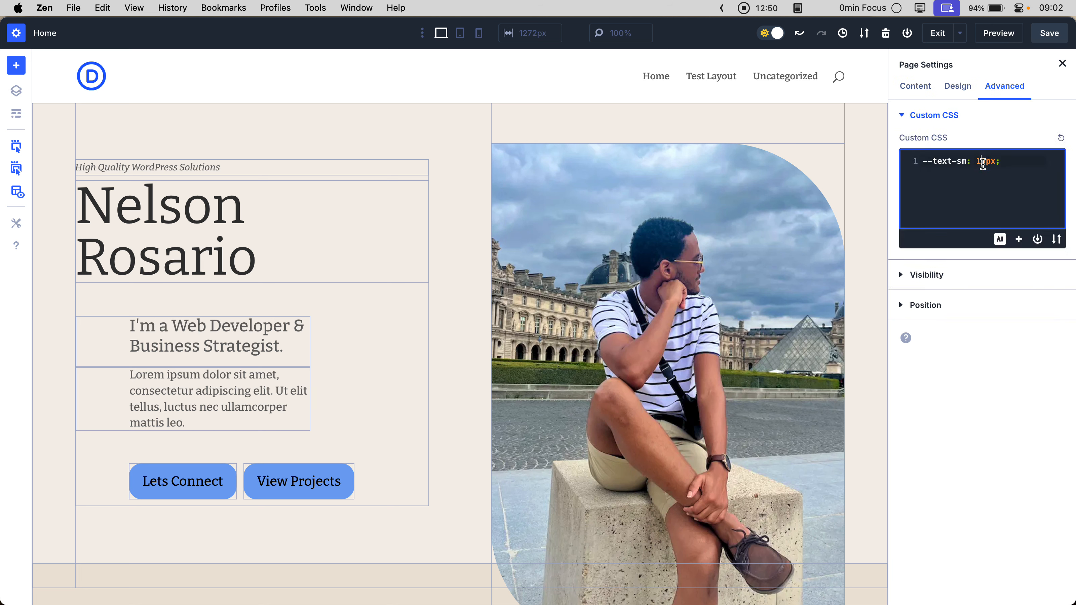
{"action": "key", "text": "BackSpace"}
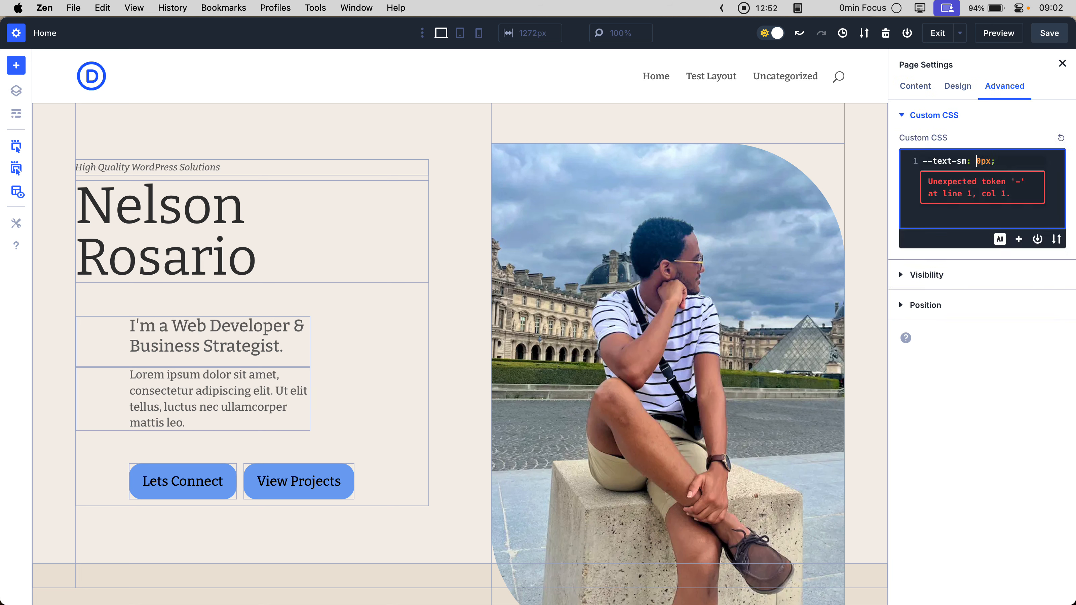
{"action": "type", "text": "40"}
{"action": "key", "text": "Delete"}
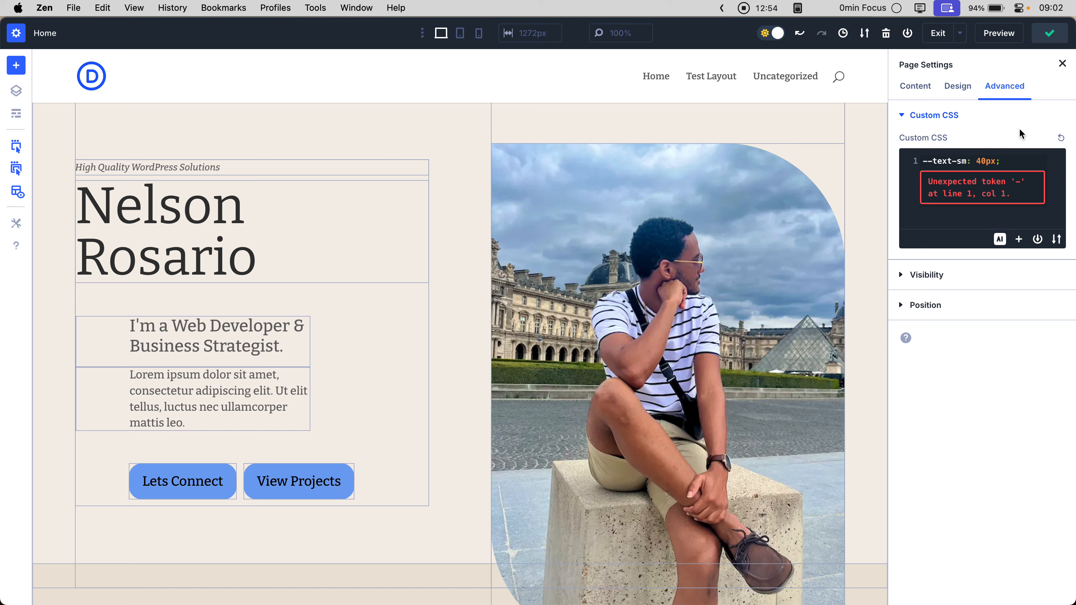
Check the variable name entered as the text size of the "High Quality WordPress Solutions" module
{"action": "left_click", "coordinate": [191, 167]}
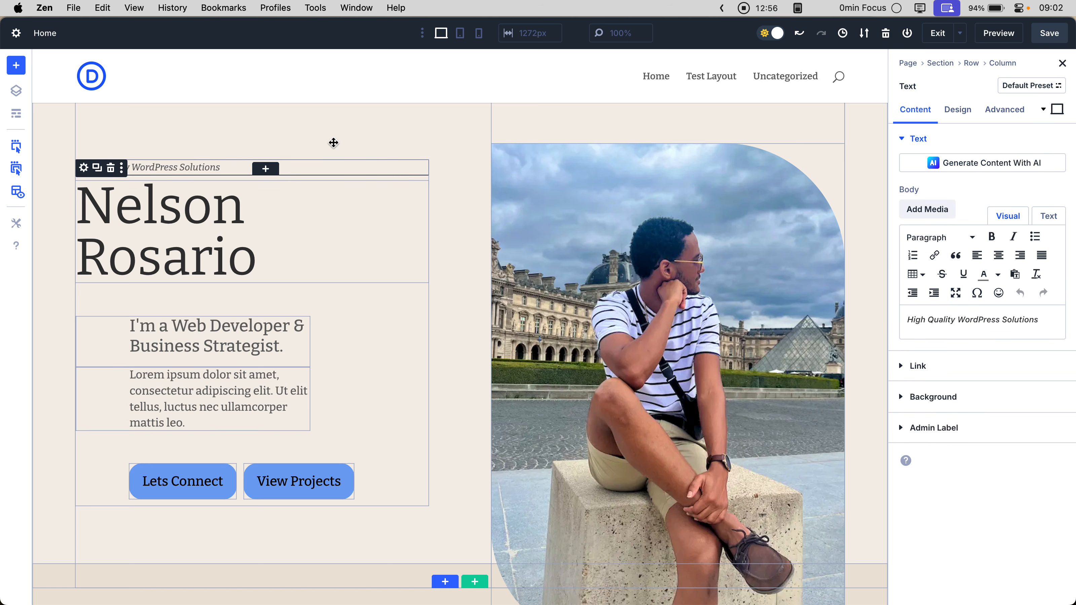
{"action": "left_click", "coordinate": [945, 114]}
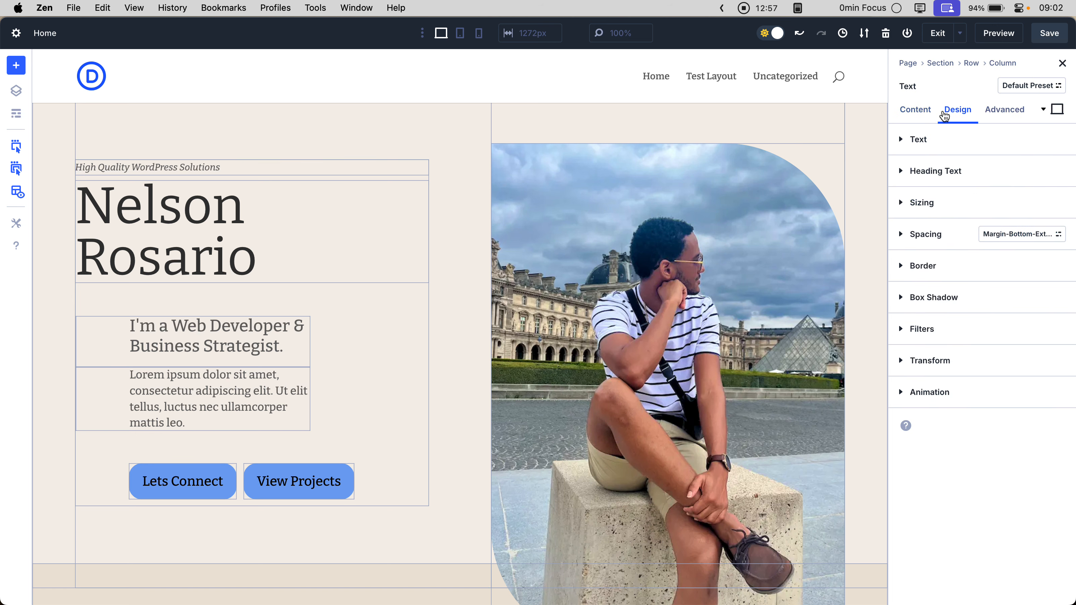
{"action": "left_click", "coordinate": [934, 140]}
{"action": "triple_click", "coordinate": [963, 435]}
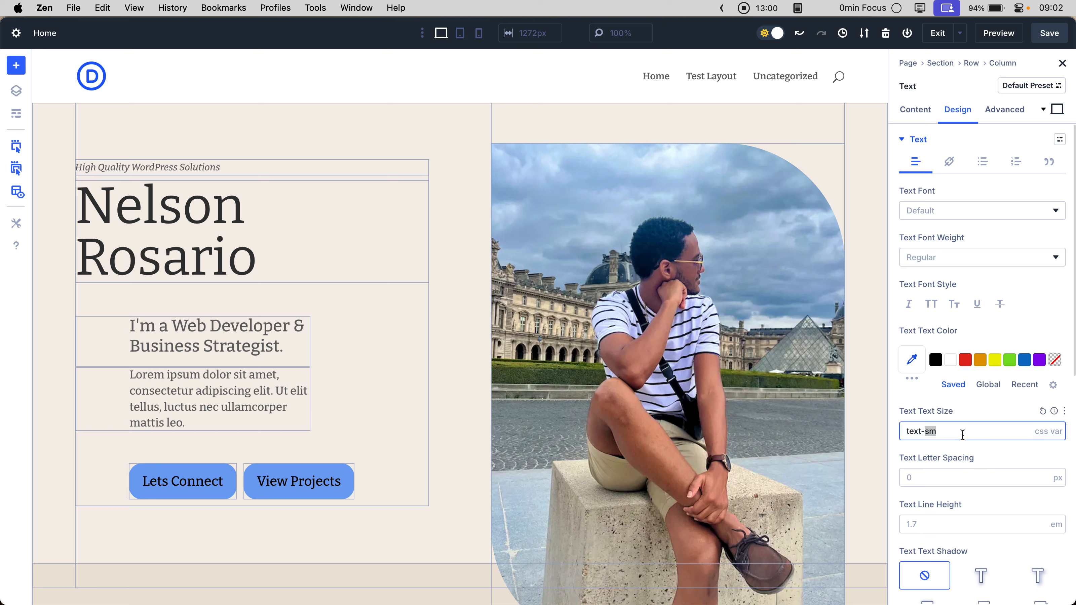
{"action": "left_click", "coordinate": [963, 435]}
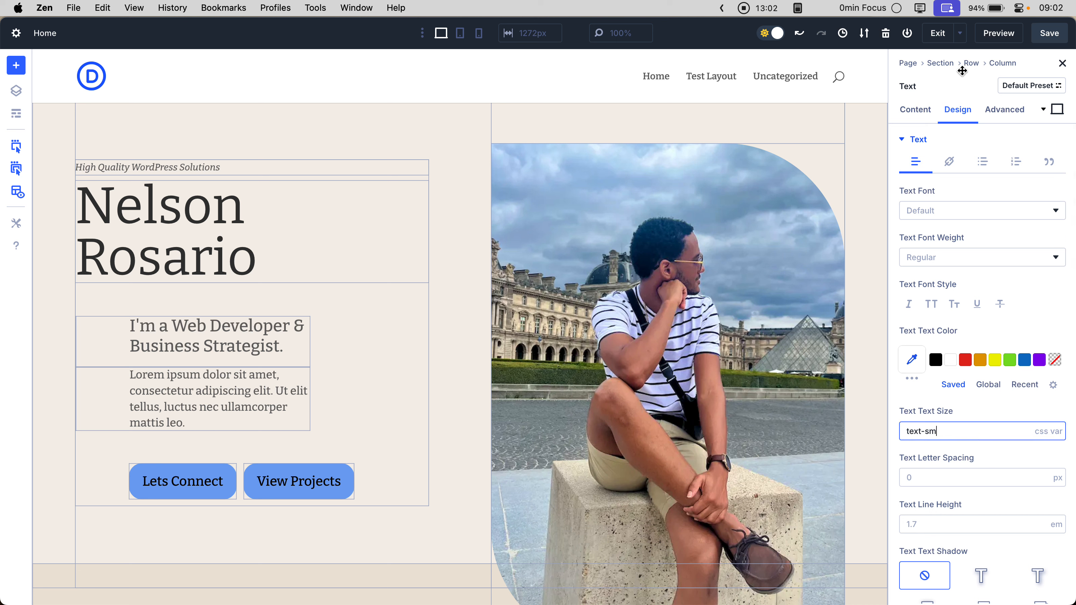
Duplicate the --text-sm line in the page's Custom CSS and turn the copy into --text-md: 60px;
{"action": "left_click", "coordinate": [909, 63]}
{"action": "left_click", "coordinate": [994, 86]}
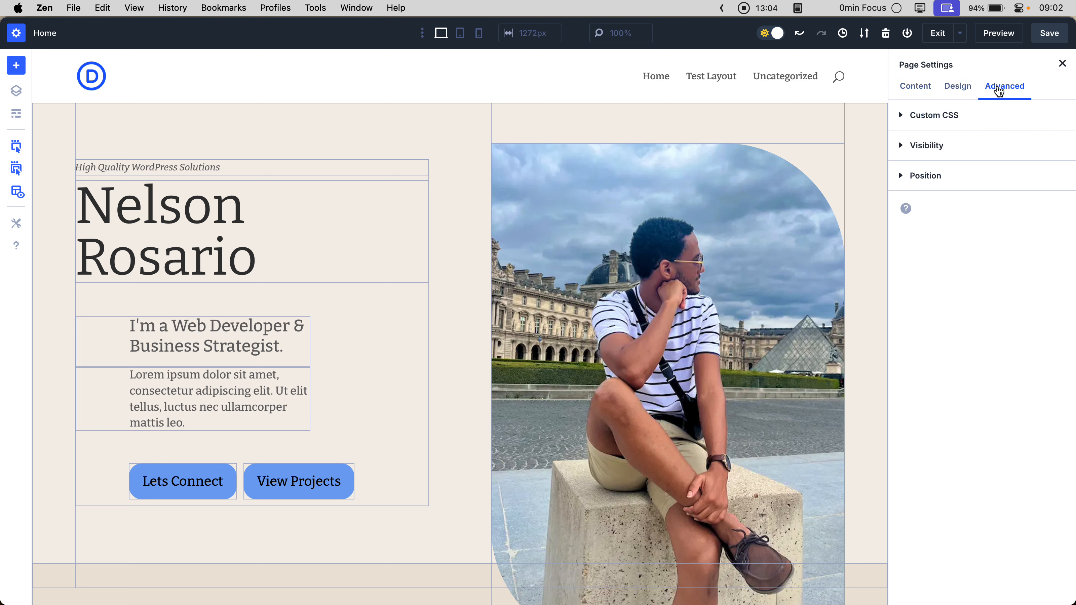
{"action": "left_click", "coordinate": [983, 114]}
{"action": "left_click", "coordinate": [1004, 161]}
{"action": "key", "text": "super+c"}
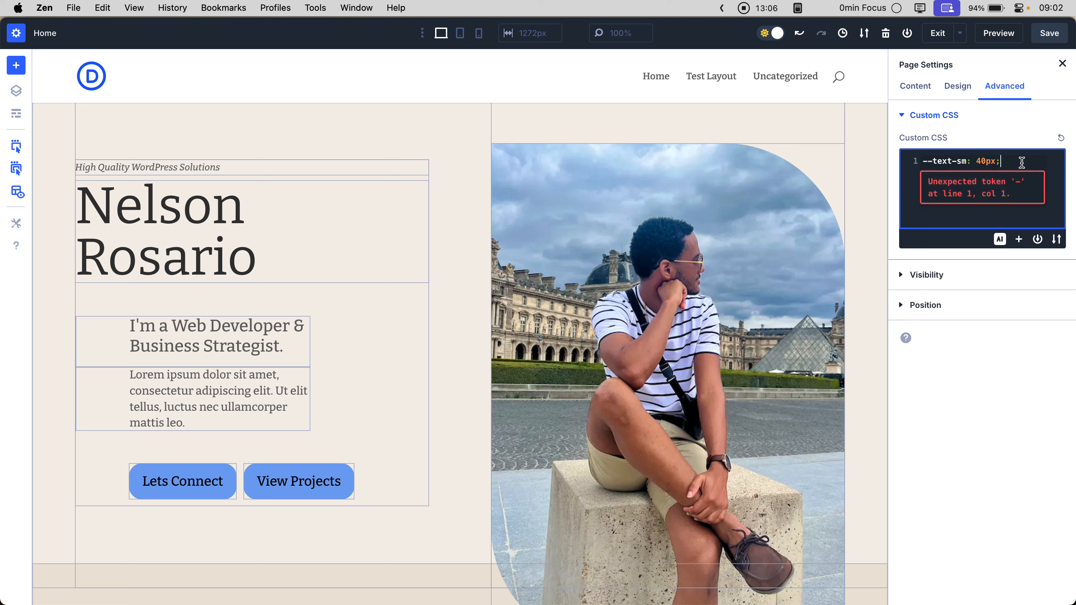
{"action": "key", "text": "super+v"}
{"action": "left_click", "coordinate": [968, 215]}
{"action": "key", "text": "BackSpace"}
{"action": "key", "text": "BackSpace"}
{"action": "type", "text": "md"}
{"action": "key", "text": "BackSpace"}
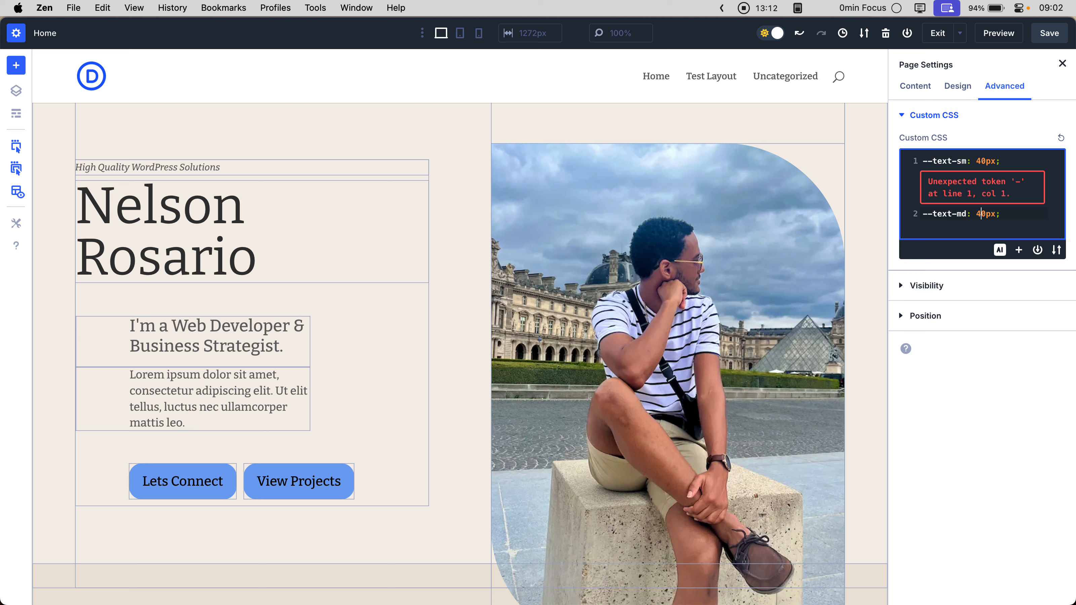
{"action": "type", "text": "6"}
Set the --text-sm variable in the page's Custom CSS to 30px and save the page
{"action": "left_click", "coordinate": [982, 164]}
{"action": "key", "text": "BackSpace"}
{"action": "type", "text": "3"}
{"action": "key", "text": "super+s"}
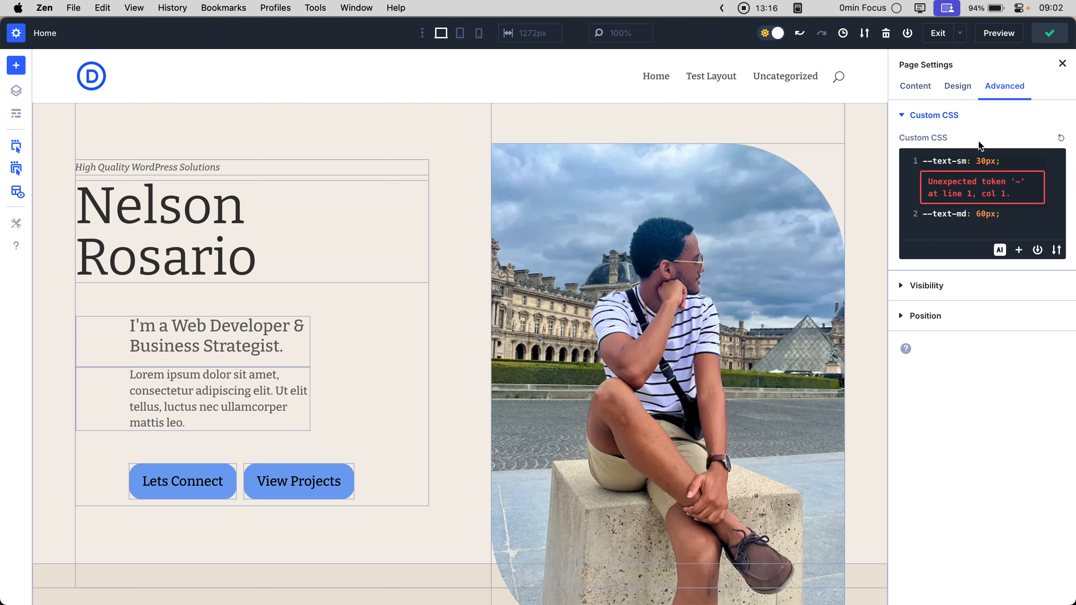
Change the text size variable of the "High Quality WordPress Solutions" module to text-md
{"action": "left_click", "coordinate": [915, 85]}
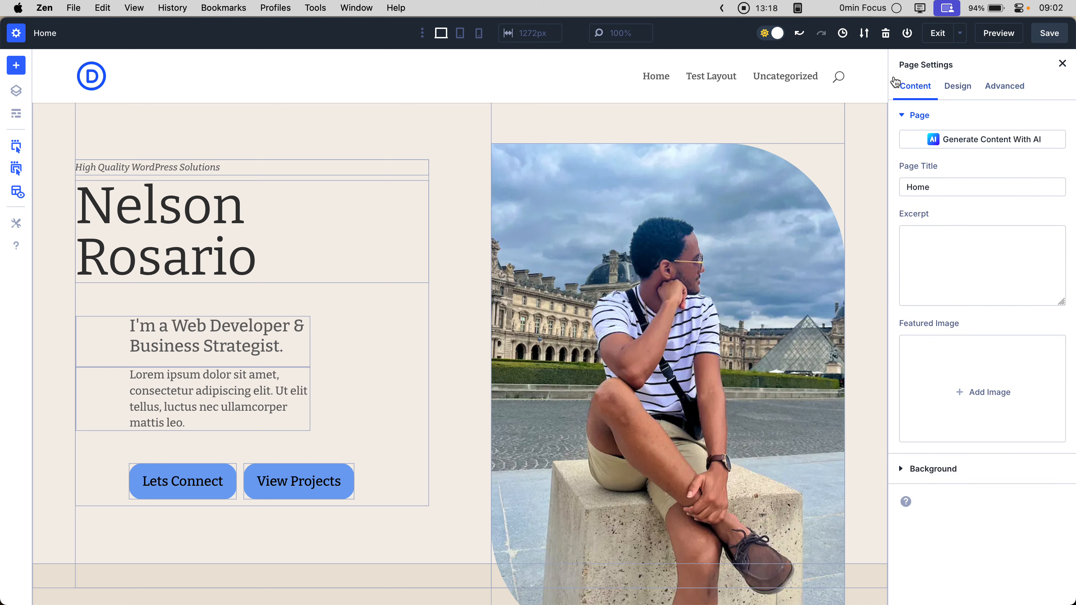
{"action": "left_click", "coordinate": [200, 168]}
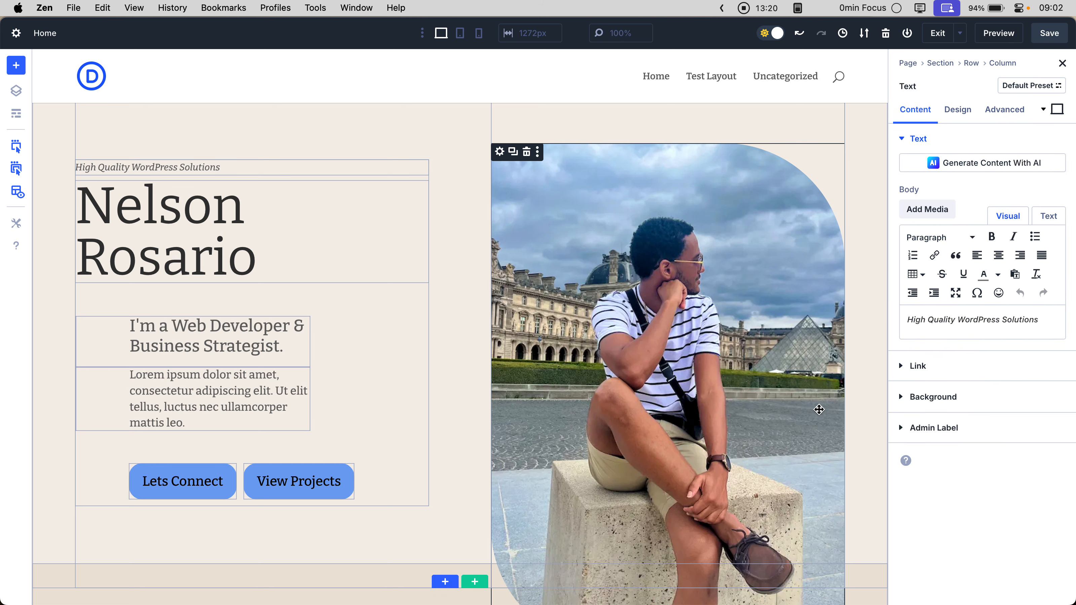
{"action": "left_click", "coordinate": [959, 110]}
{"action": "left_click", "coordinate": [952, 141]}
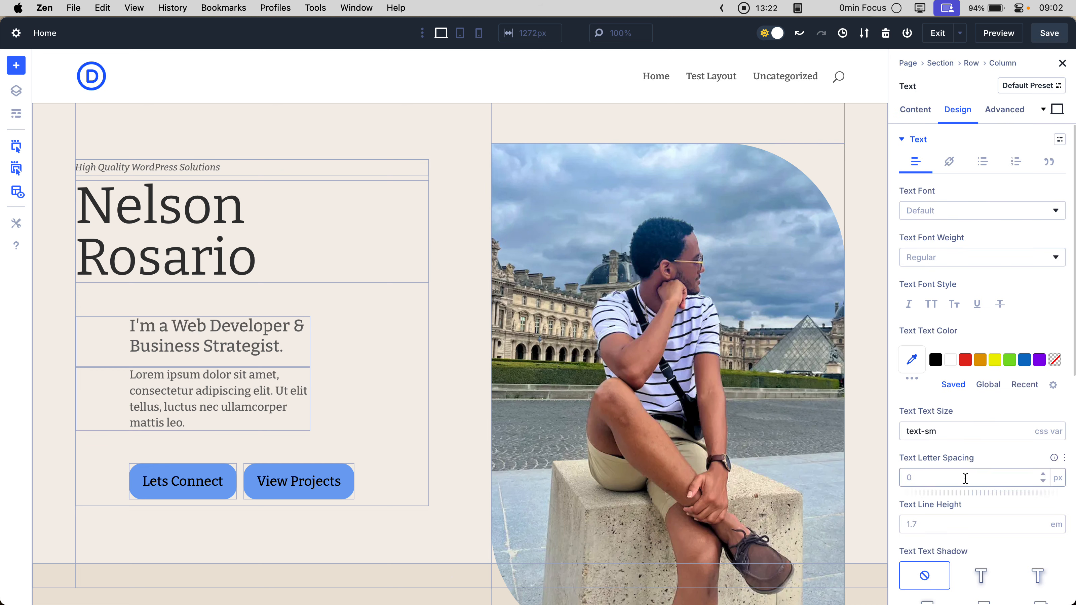
{"action": "left_click", "coordinate": [970, 432]}
{"action": "key", "text": "shift+Left"}
{"action": "key", "text": "shift+Left"}
{"action": "type", "text": "md"}
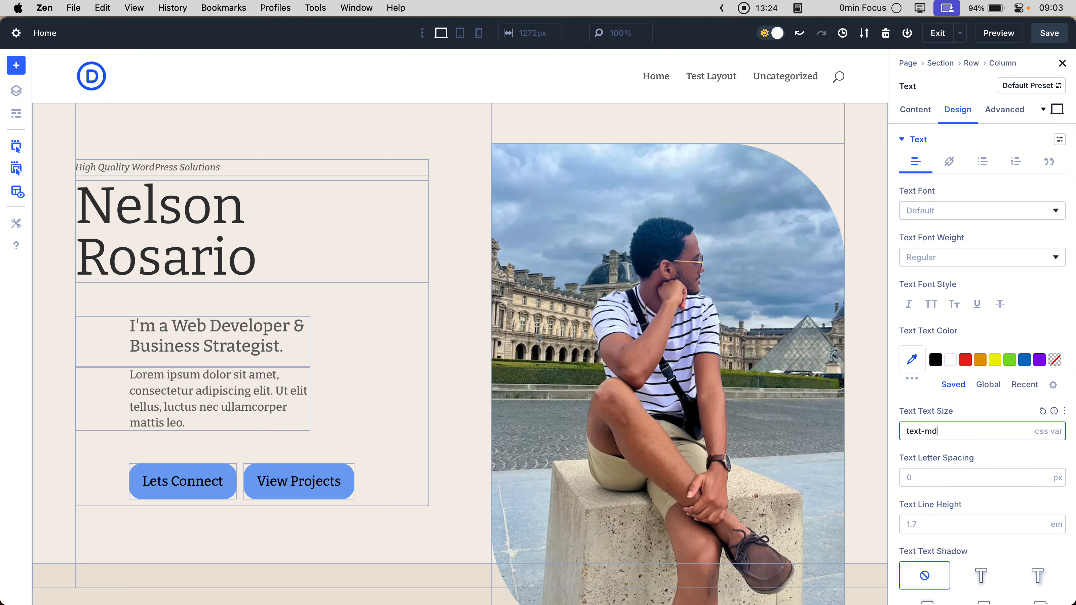
Try rewriting the module's text size variable name with a leading dash, and undo it
{"action": "key", "text": "alt+shift+Left"}
{"action": "key", "text": "alt+shift+Left"}
{"action": "type", "text": "-"}
{"action": "key", "text": "super+z"}
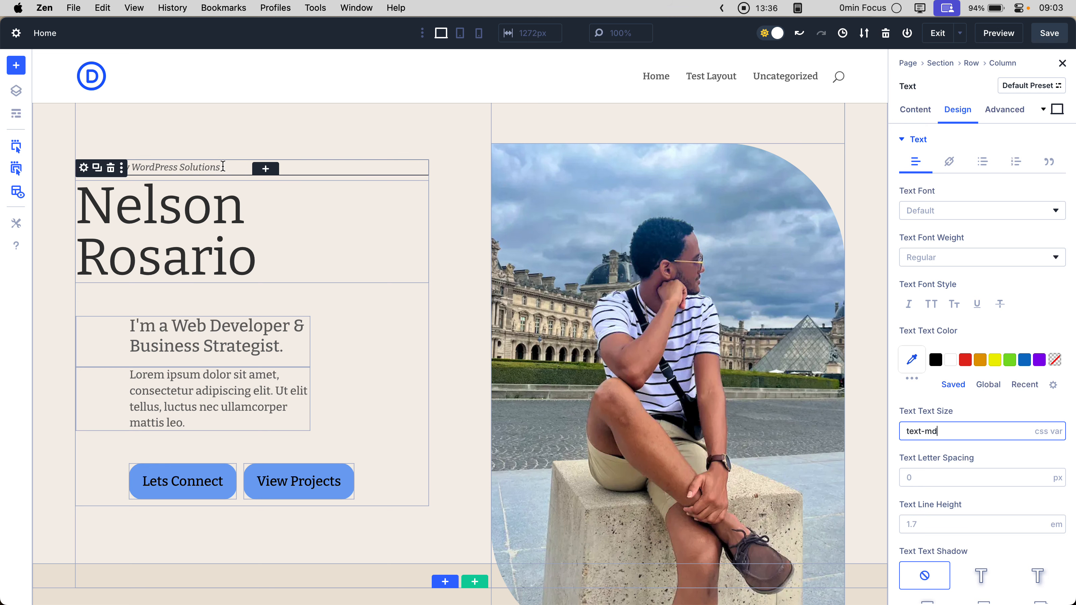
Add a new Text module directly below the "High Quality WordPress Solutions" module
{"action": "left_click", "coordinate": [258, 172]}
{"action": "type", "text": "te"}
{"action": "key", "text": "BackSpace"}
{"action": "key", "text": "BackSpace"}
{"action": "type", "text": "text"}
{"action": "left_click", "coordinate": [208, 303]}
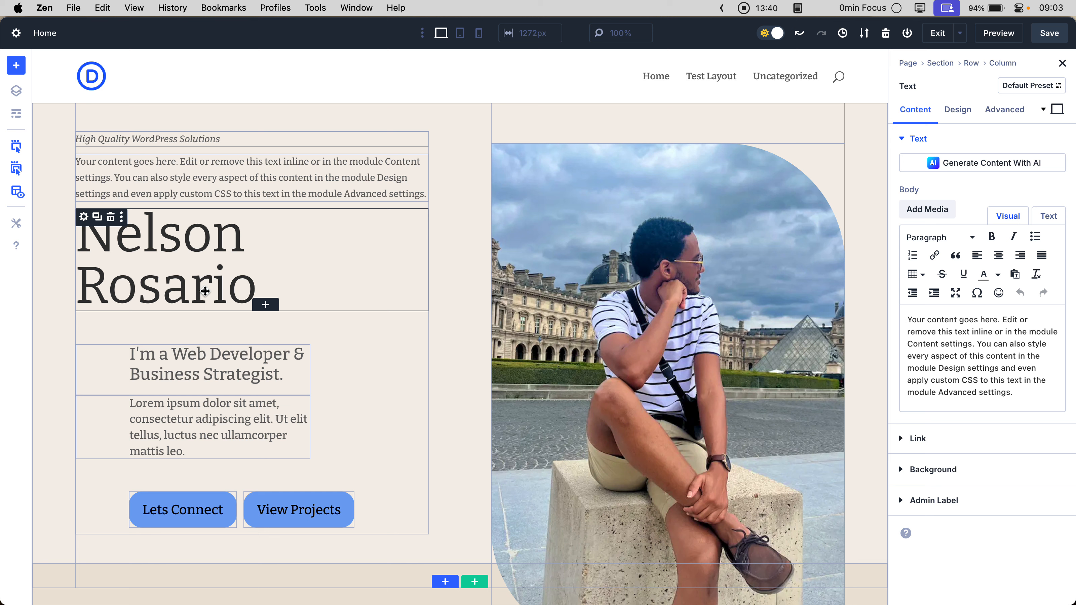
Try text-md as the CSS variable for the new text module's text size, and clear it
{"action": "left_click_drag", "start_coordinate": [180, 162], "coordinate": [185, 183]}
{"action": "left_click", "coordinate": [185, 183]}
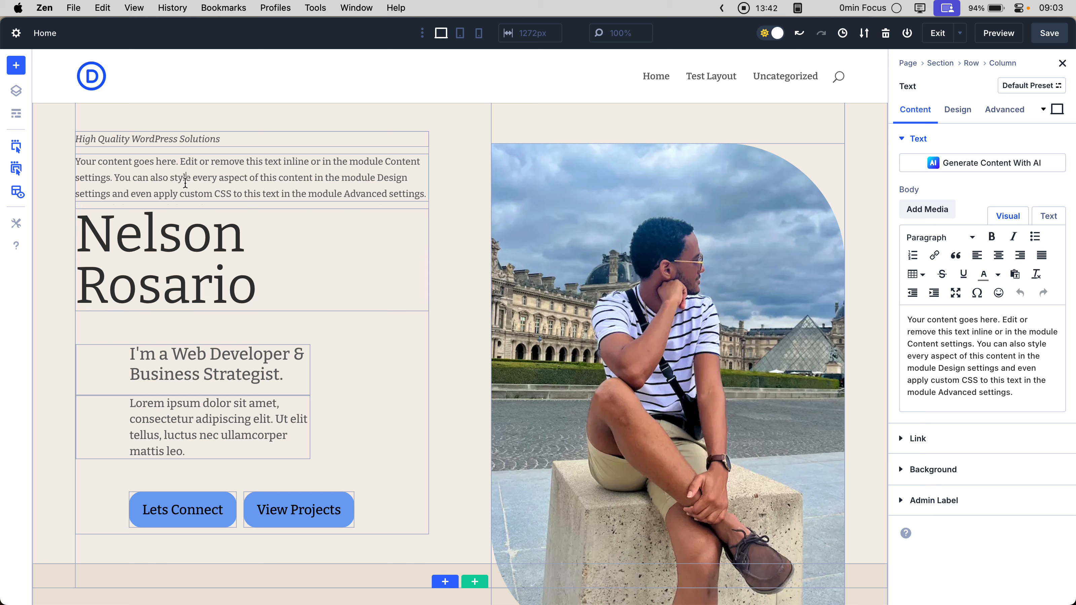
{"action": "left_click", "coordinate": [958, 110]}
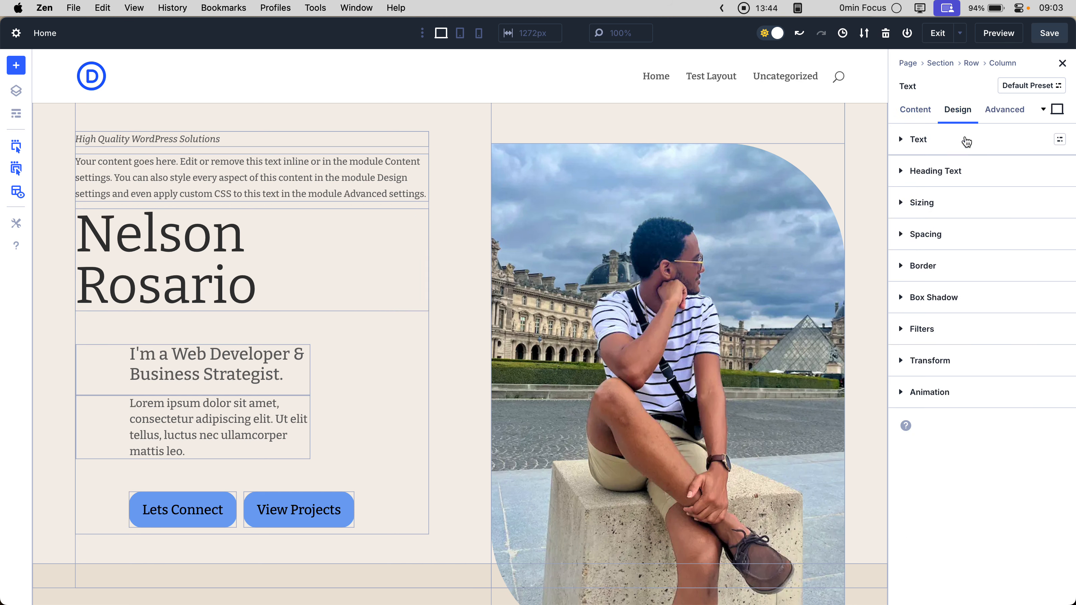
{"action": "left_click", "coordinate": [967, 140]}
{"action": "left_click", "coordinate": [950, 433]}
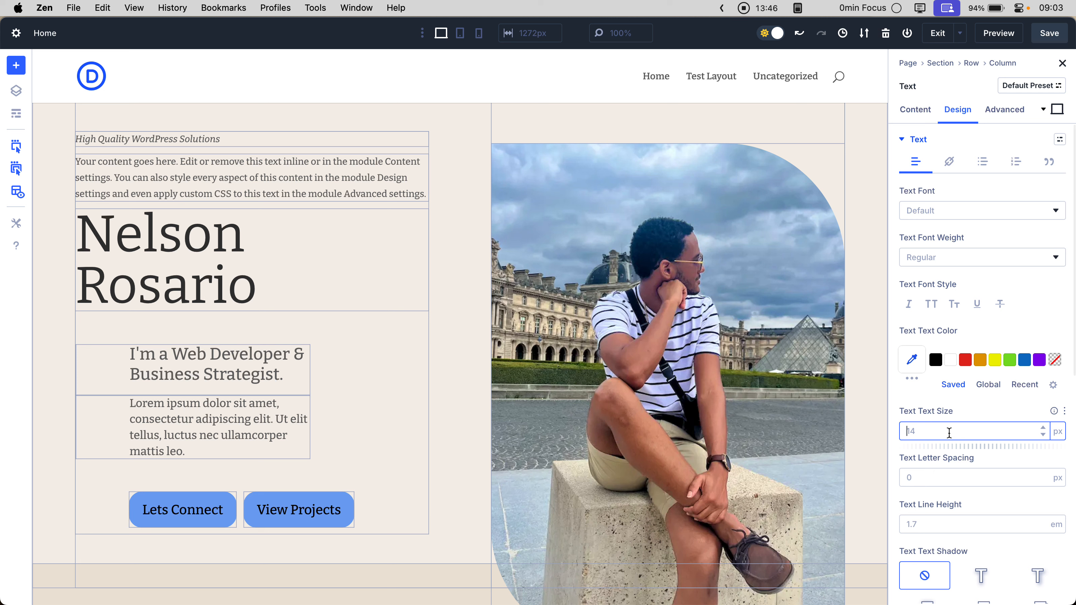
{"action": "type", "text": "-md"}
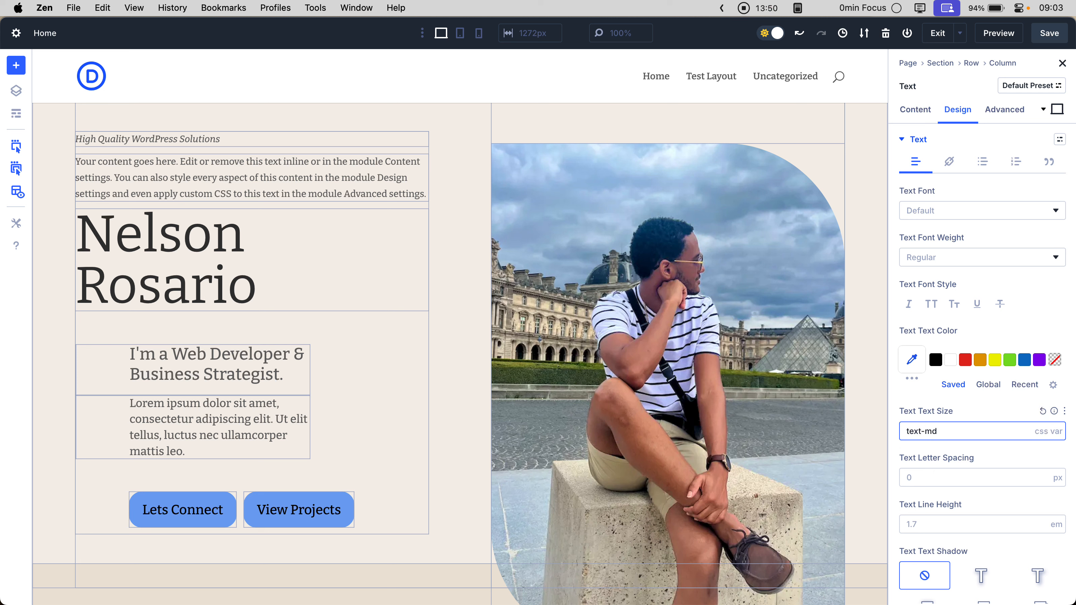
{"action": "key", "text": "BackSpace"}
Insert font-size: before the value of --text-sm in the page's Custom CSS and save the page
{"action": "left_click", "coordinate": [909, 62]}
{"action": "left_click", "coordinate": [1005, 86]}
{"action": "left_click", "coordinate": [985, 127]}
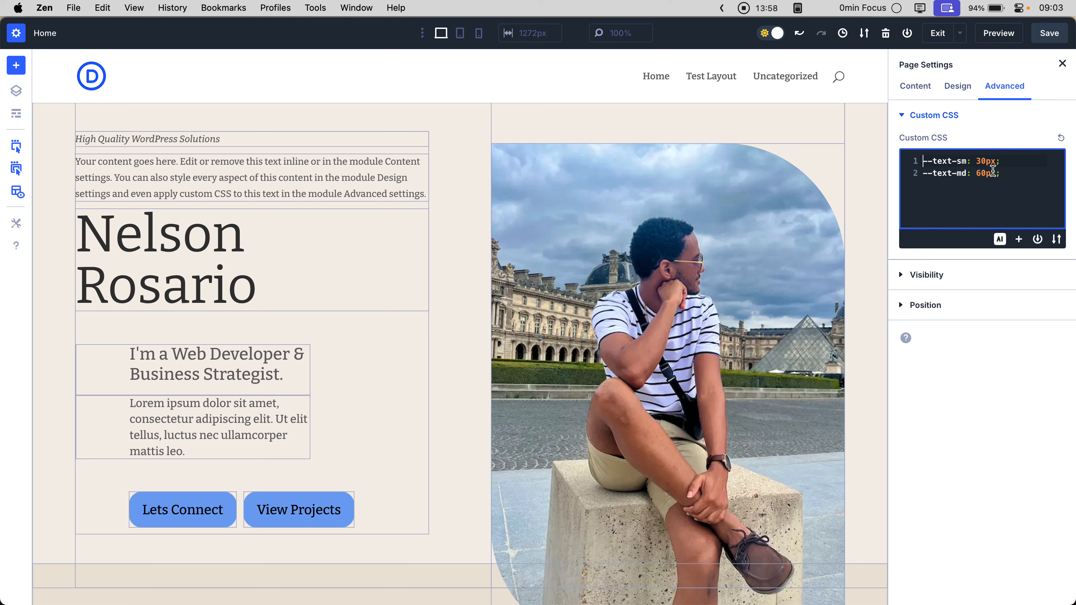
{"action": "key", "text": "Left"}
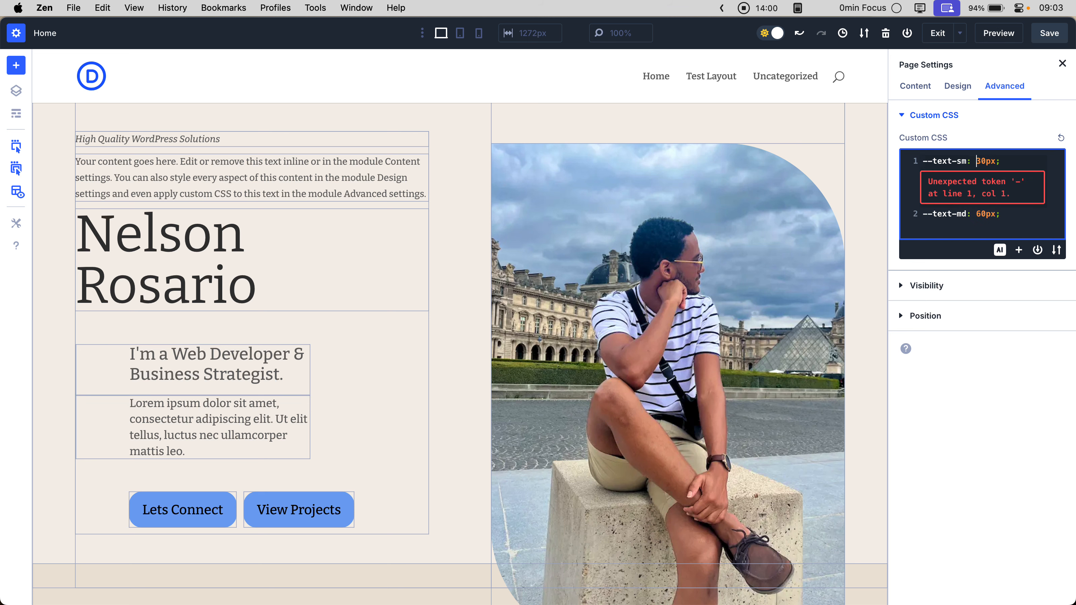
{"action": "type", "text": "font-size:"}
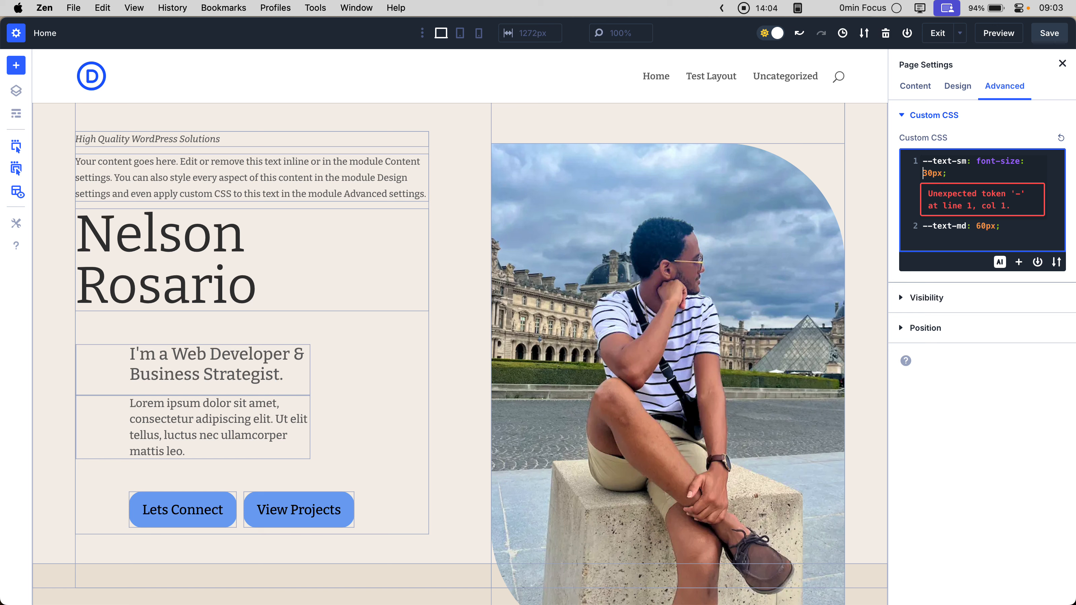
{"action": "key", "text": "super+s"}
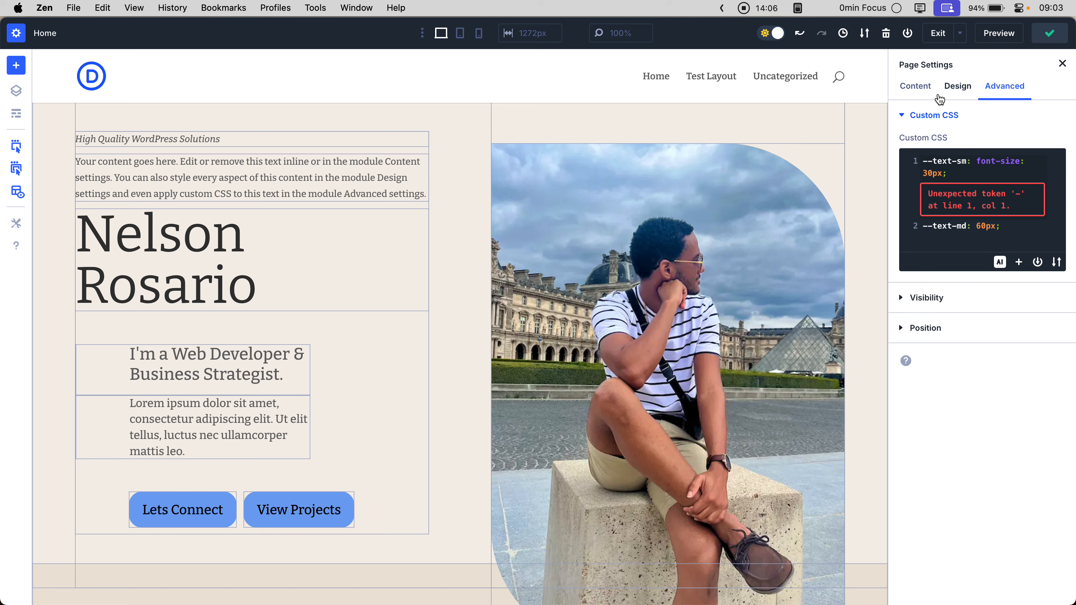
Try a variable name with leading dashes as the placeholder text module's text size, and clear it
{"action": "left_click", "coordinate": [161, 178]}
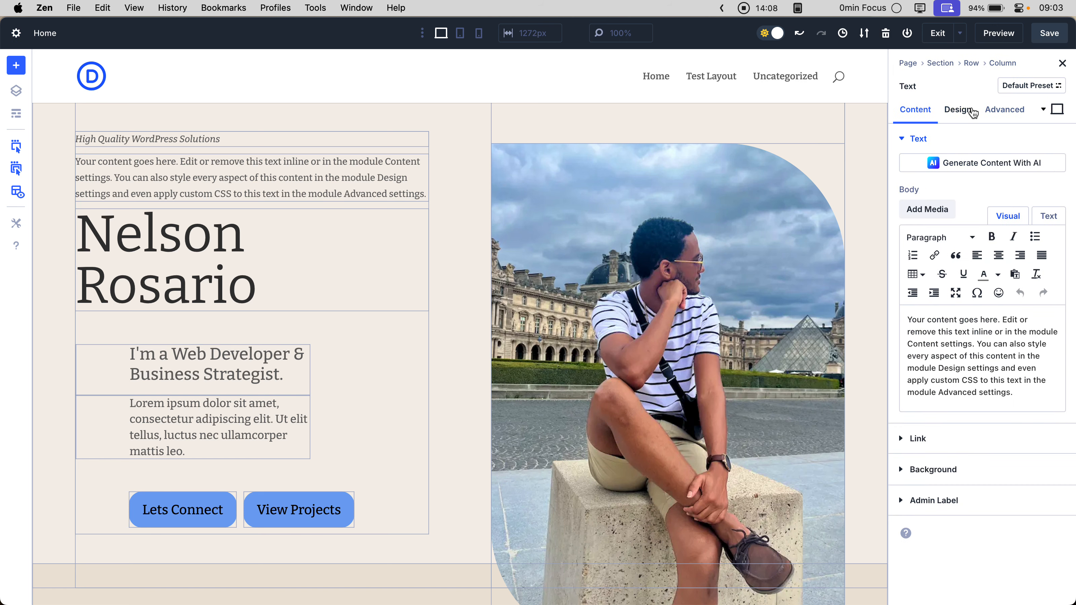
{"action": "left_click", "coordinate": [958, 110]}
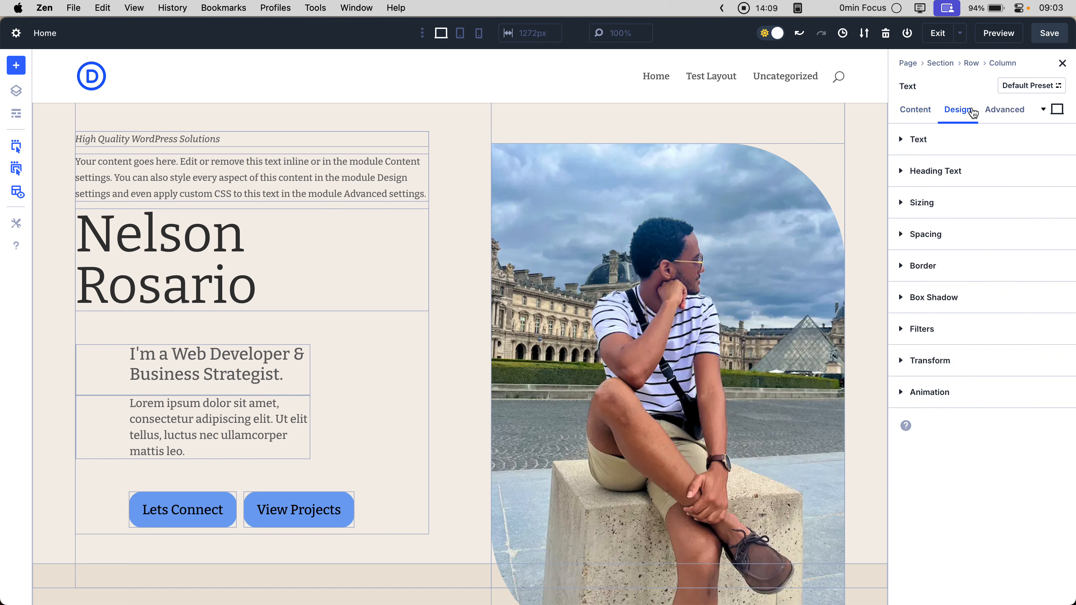
{"action": "left_click", "coordinate": [946, 152]}
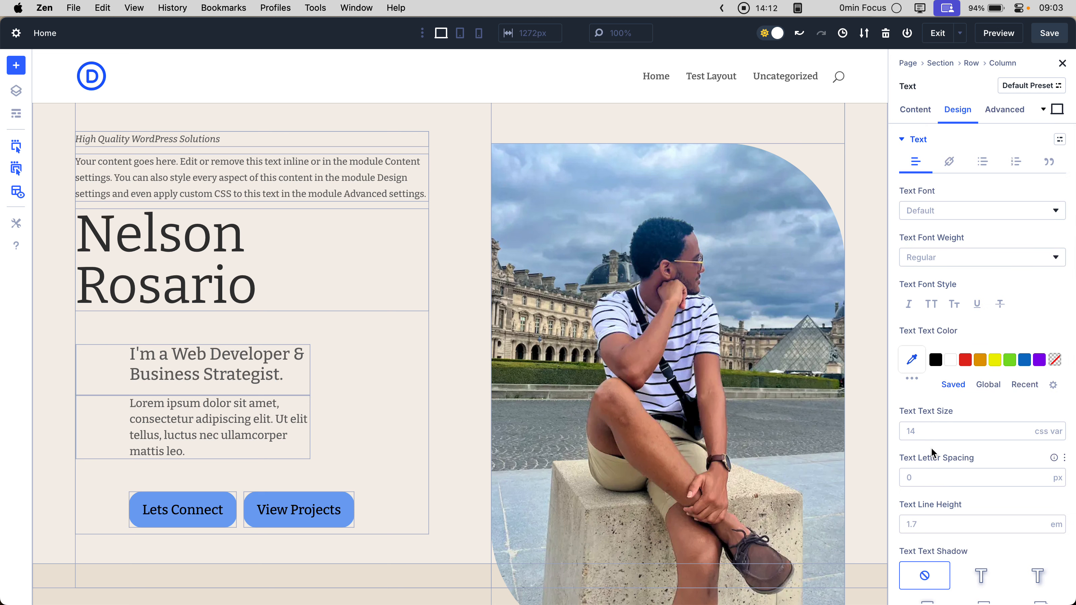
{"action": "left_click", "coordinate": [932, 433]}
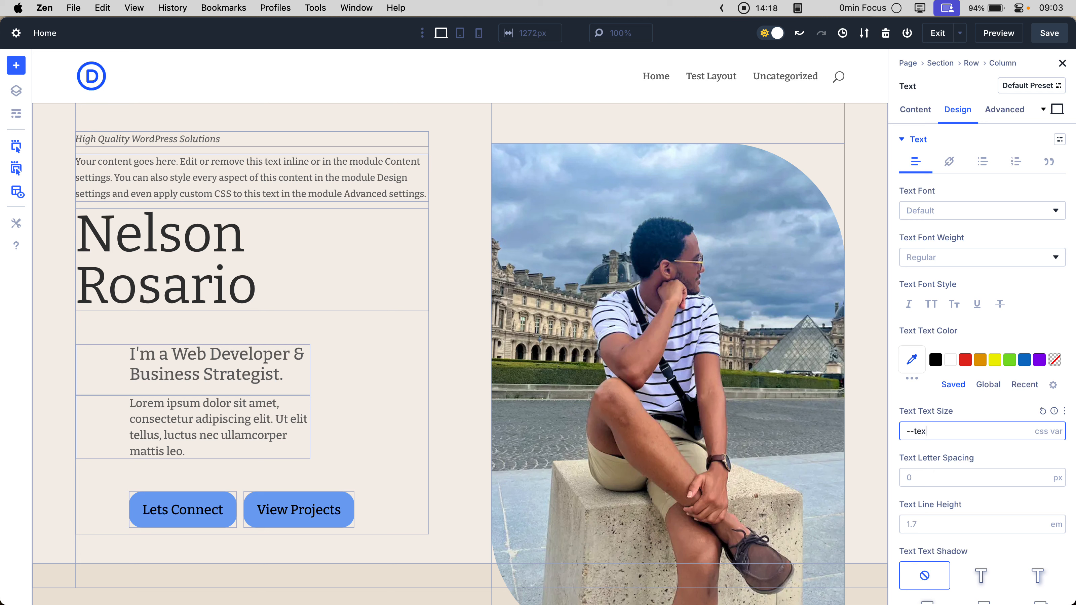
{"action": "key", "text": "BackSpace"}
{"action": "key", "text": "BackSpace"}
{"action": "key", "text": "BackSpace"}
{"action": "key", "text": "BackSpace"}
{"action": "key", "text": "BackSpace"}
{"action": "key", "text": "BackSpace"}
{"action": "key", "text": "BackSpace"}
{"action": "key", "text": "BackSpace"}
{"action": "key", "text": "BackSpace"}
Replace the whole value of --text-sm in the page's Custom CSS with 20px;
{"action": "left_click", "coordinate": [908, 63]}
{"action": "left_click", "coordinate": [993, 96]}
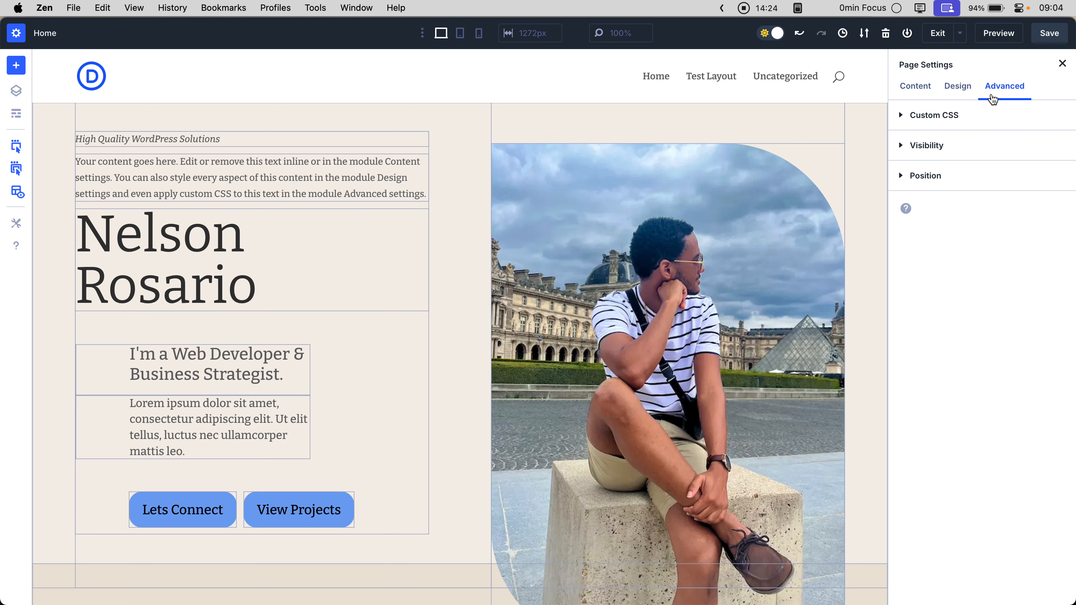
{"action": "left_click", "coordinate": [963, 124]}
{"action": "left_click", "coordinate": [961, 173]}
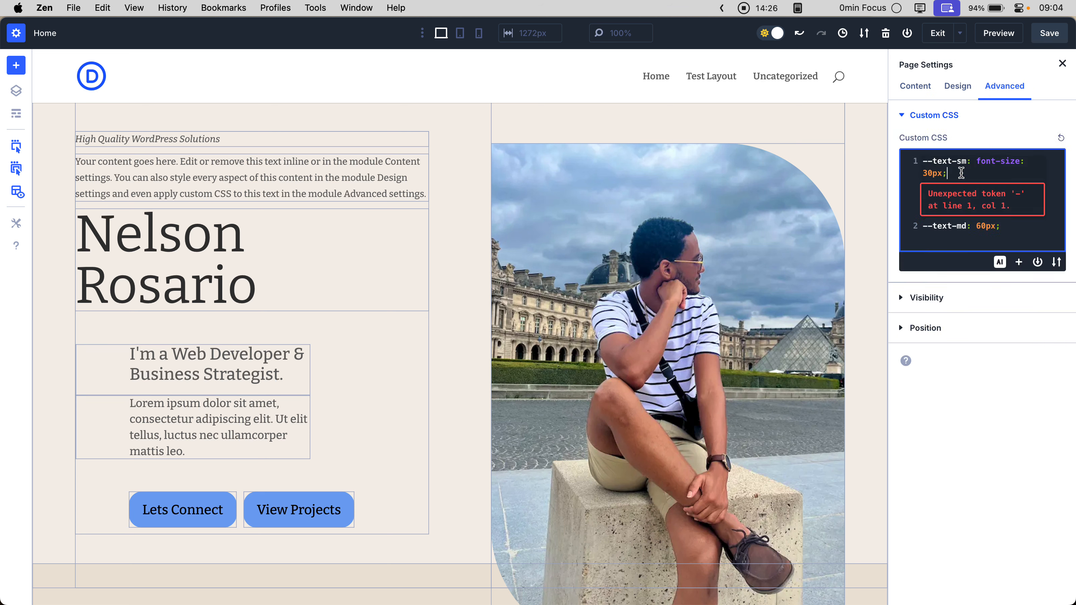
{"action": "left_click_drag", "start_coordinate": [970, 173], "coordinate": [979, 166]}
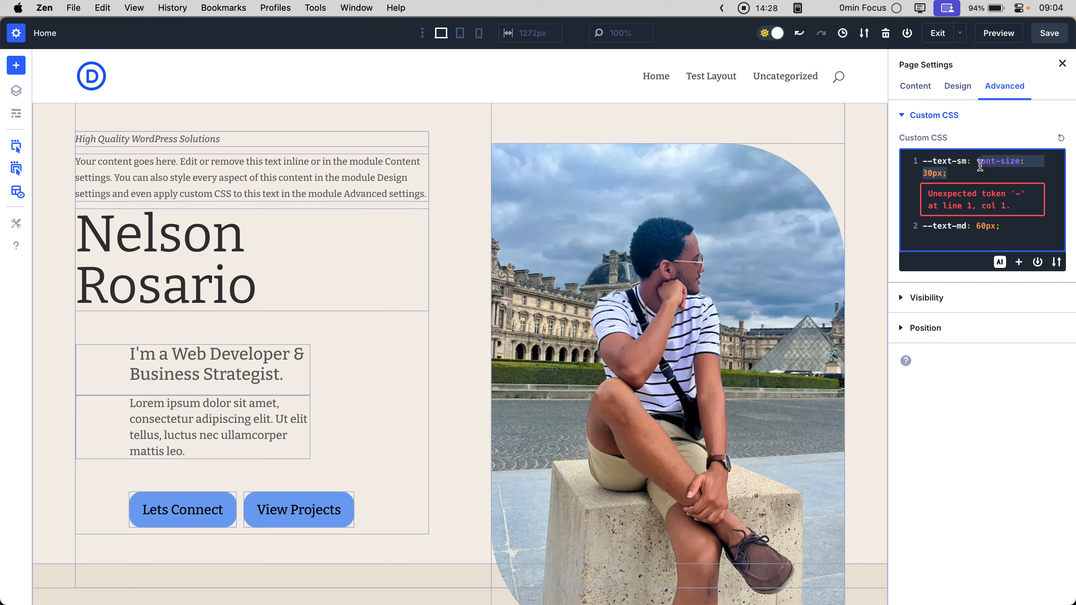
{"action": "key", "text": "BackSpace"}
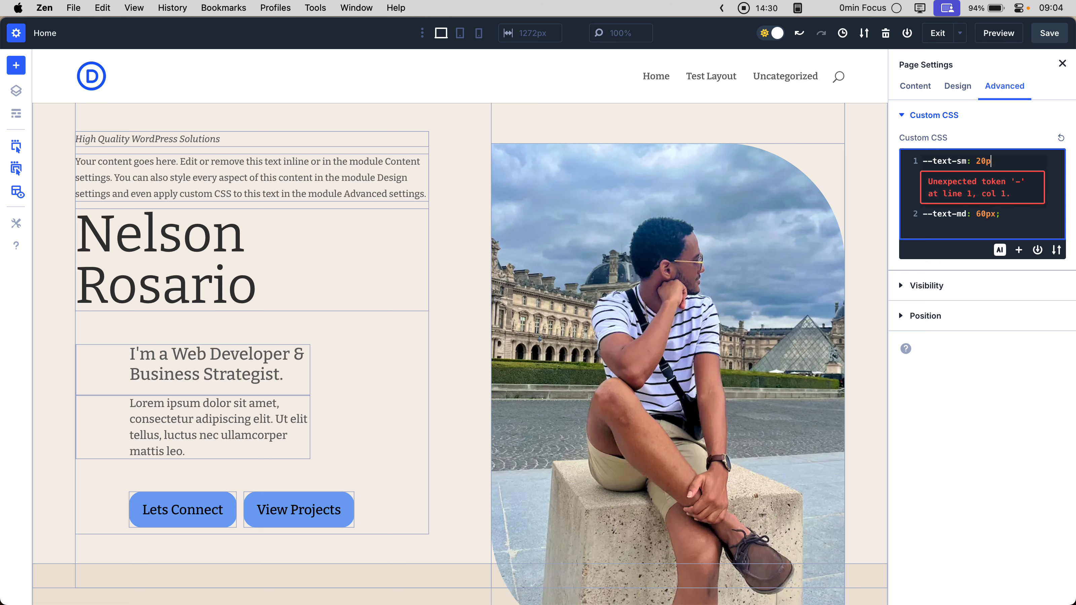
Rename the --text-sm variable in the Custom CSS to --text-test and save the page
{"action": "left_click", "coordinate": [967, 161]}
{"action": "key", "text": "BackSpace"}
{"action": "key", "text": "BackSpace"}
{"action": "type", "text": "test"}
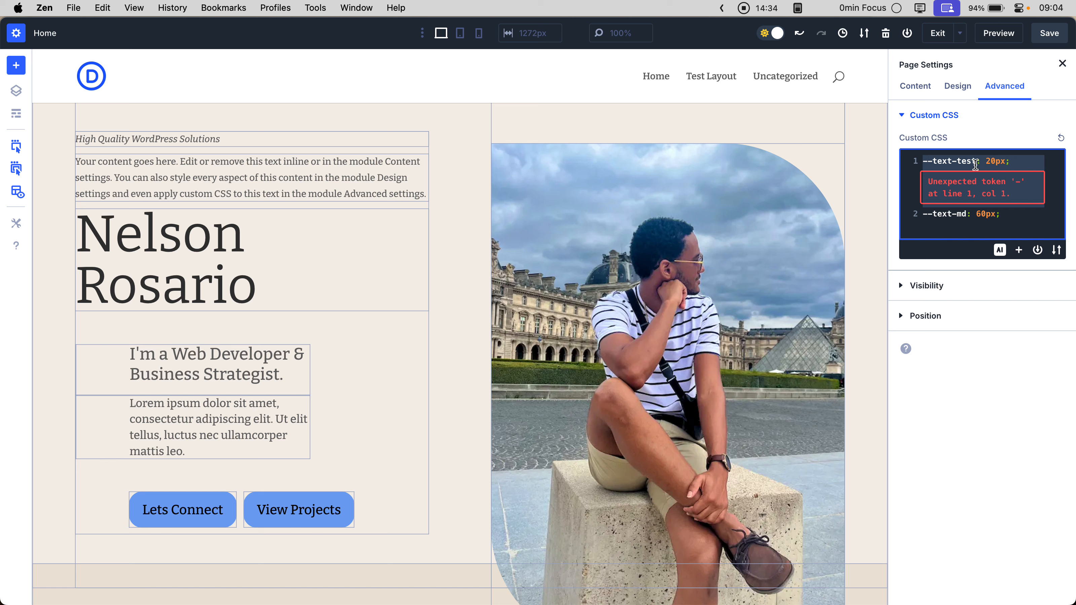
{"action": "key", "text": "super+s"}
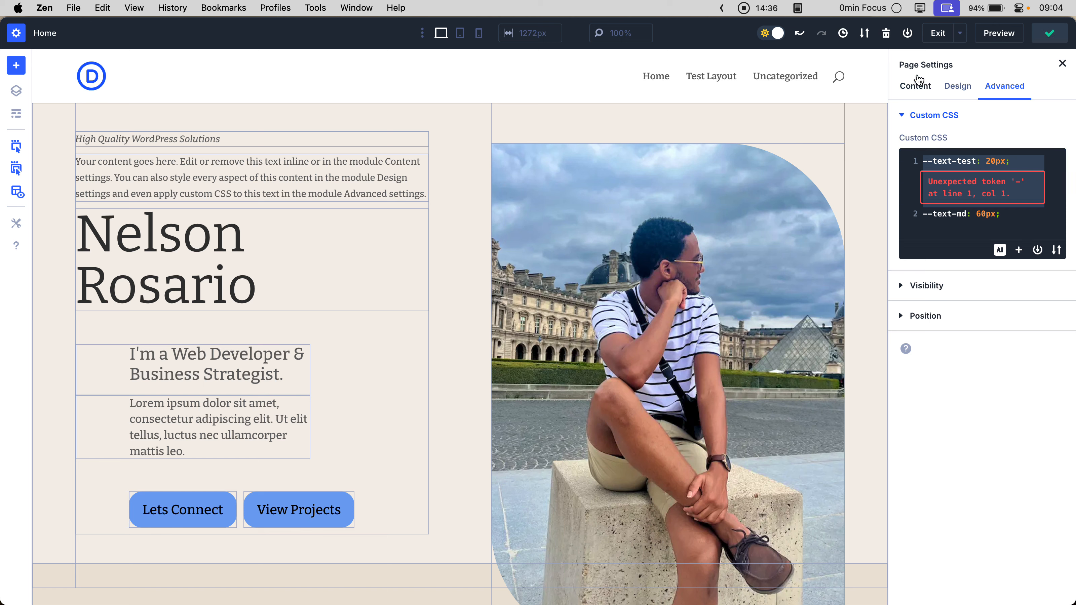
Try the renamed test variable as the placeholder text module's text size, and clear it
{"action": "left_click", "coordinate": [229, 174]}
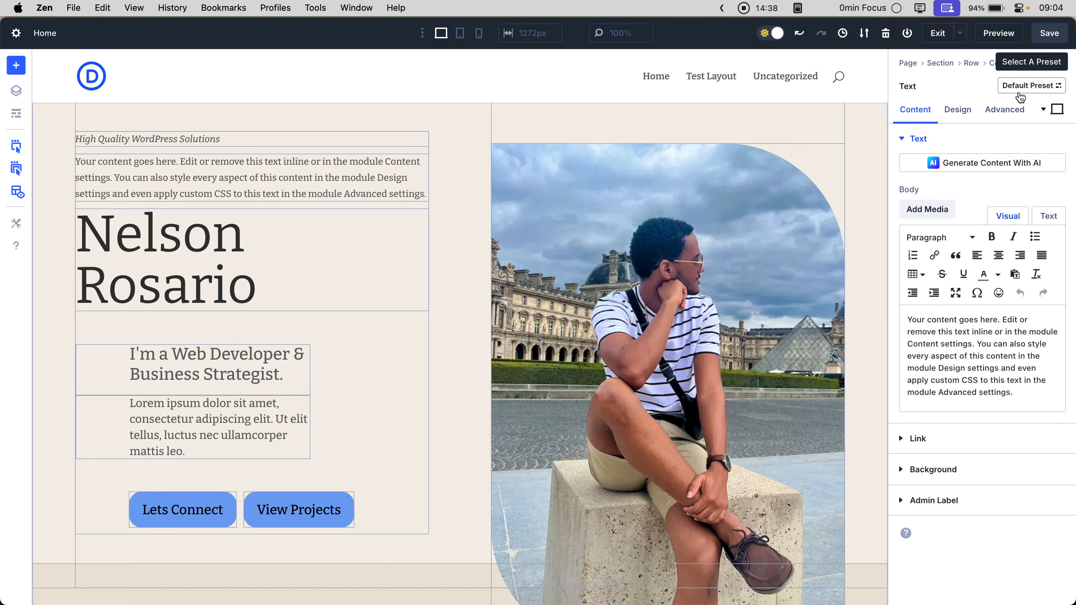
{"action": "left_click", "coordinate": [958, 111]}
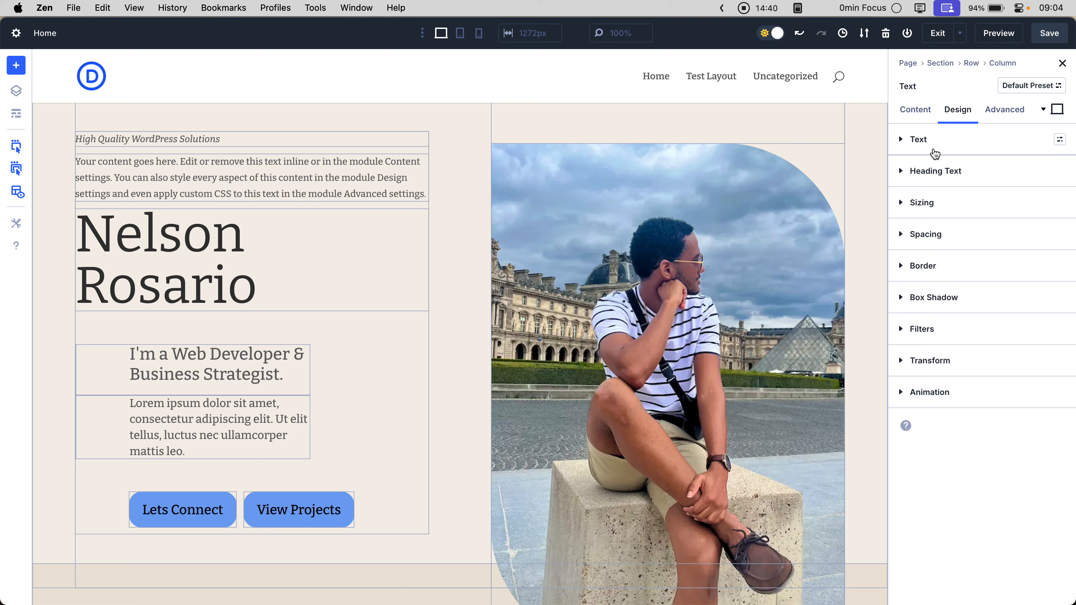
{"action": "left_click", "coordinate": [902, 140]}
{"action": "left_click", "coordinate": [963, 424]}
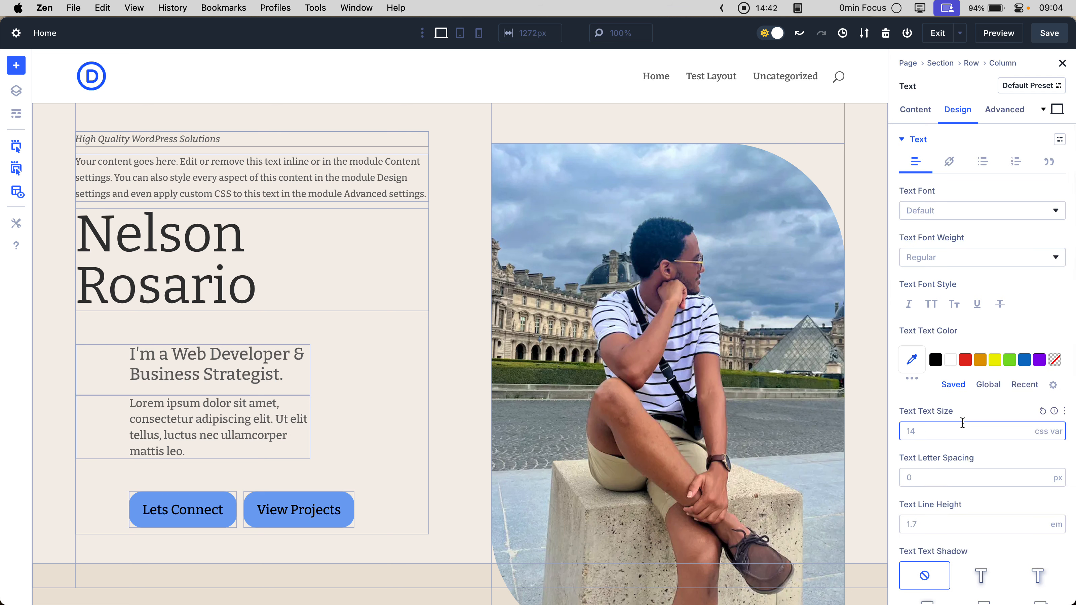
{"action": "type", "text": "st"}
{"action": "key", "text": "Return"}
{"action": "key", "text": "super+BackSpace"}
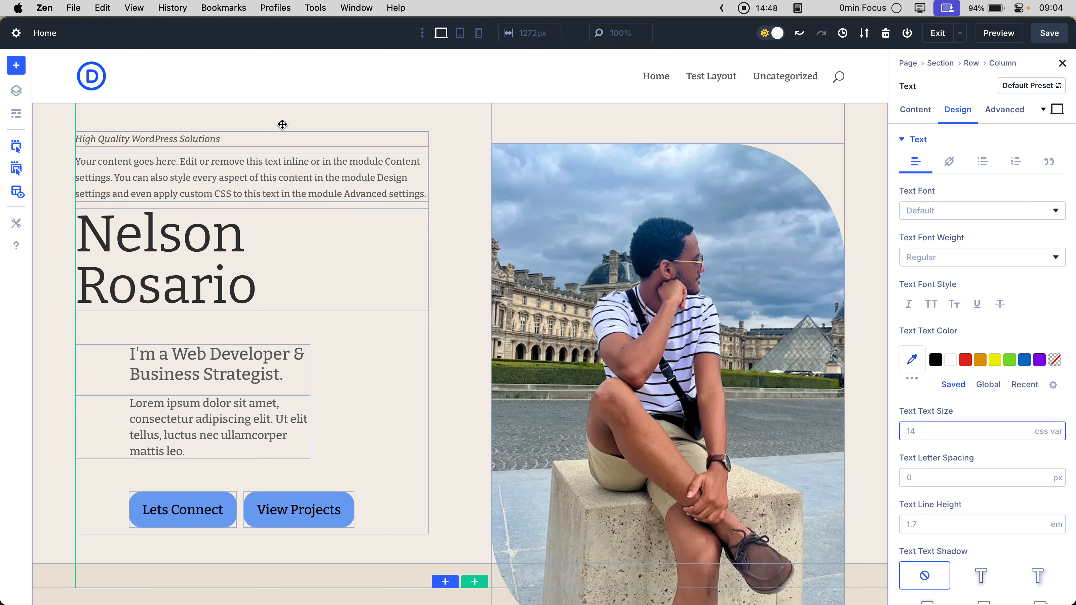
Delete the placeholder text module above the large name heading and save the page
{"action": "mouse_move", "coordinate": [142, 174]}
{"action": "left_click", "coordinate": [111, 165]}
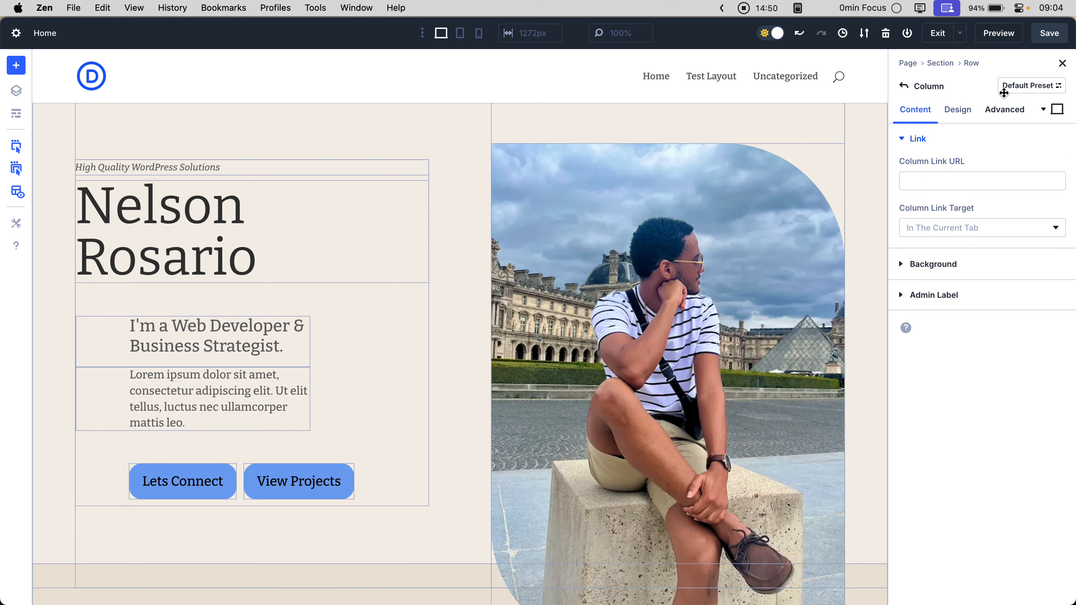
{"action": "left_click", "coordinate": [1049, 33]}
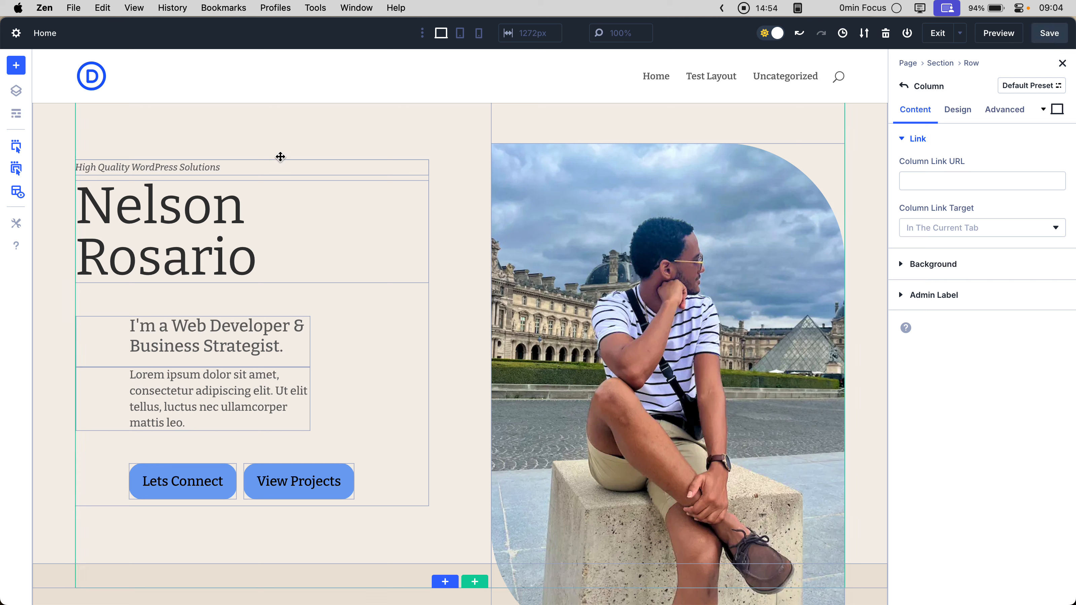
{"action": "left_click", "coordinate": [970, 116]}
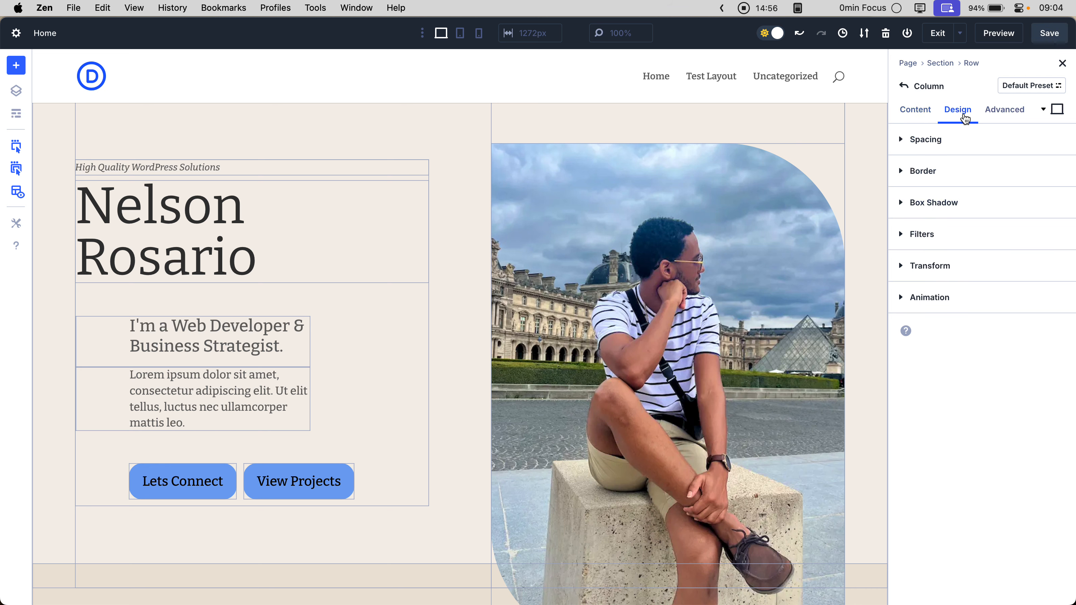
{"action": "left_click", "coordinate": [982, 150]}
{"action": "left_click", "coordinate": [983, 153]}
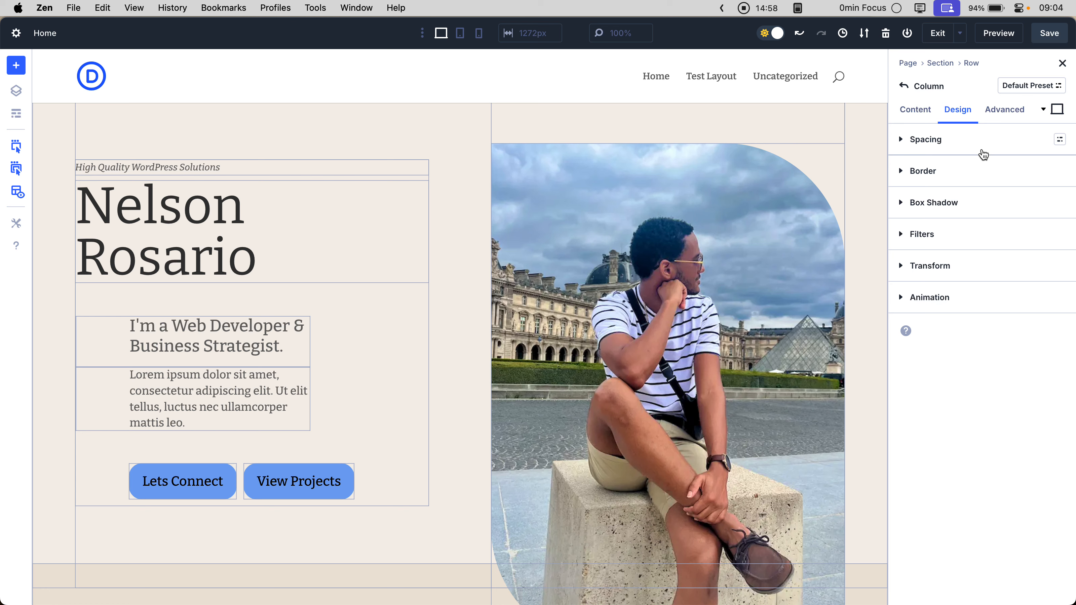
Switch to the WordPress theme file editor and examine the :root variables in the NellyisDev style.css
{"action": "mouse_move", "coordinate": [3, 171]}
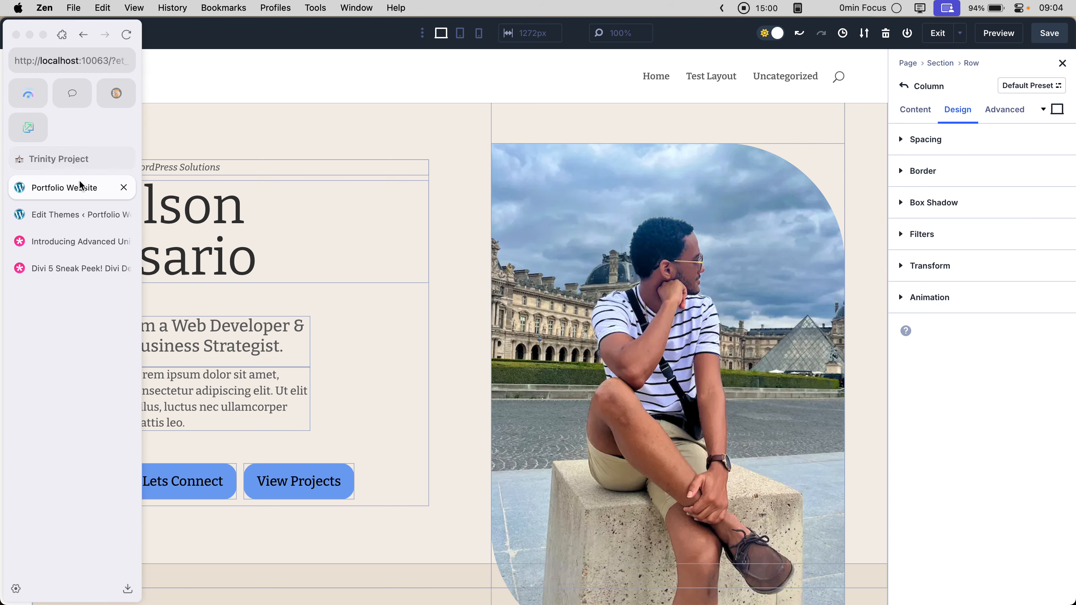
{"action": "left_click", "coordinate": [89, 216]}
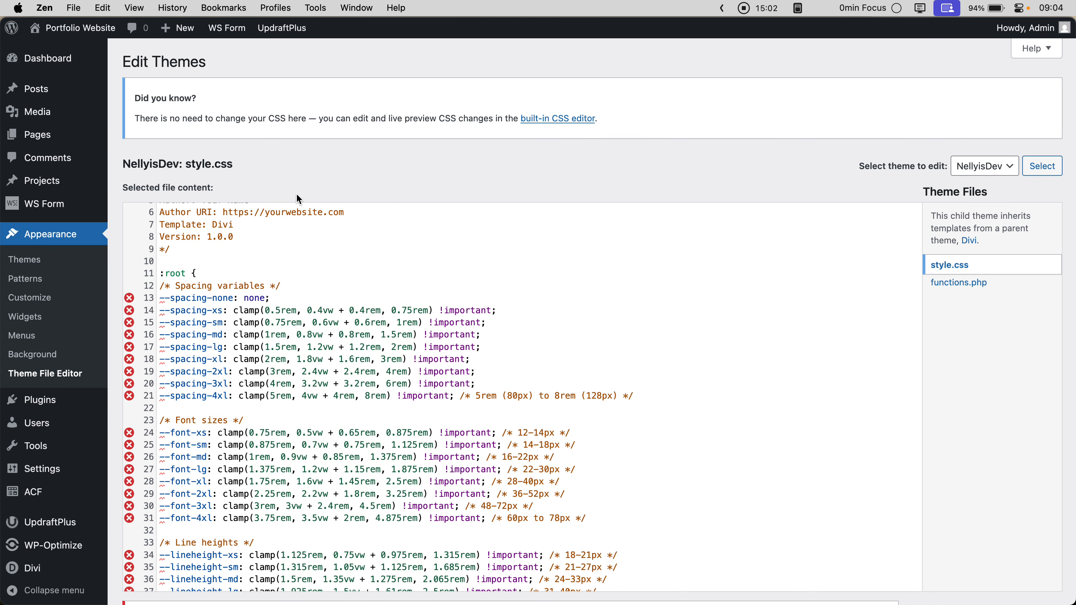
{"action": "scroll", "coordinate": [298, 199], "scroll_direction": "up", "scroll_amount": 3}
{"action": "scroll", "coordinate": [248, 203], "scroll_direction": "down", "scroll_amount": 3}
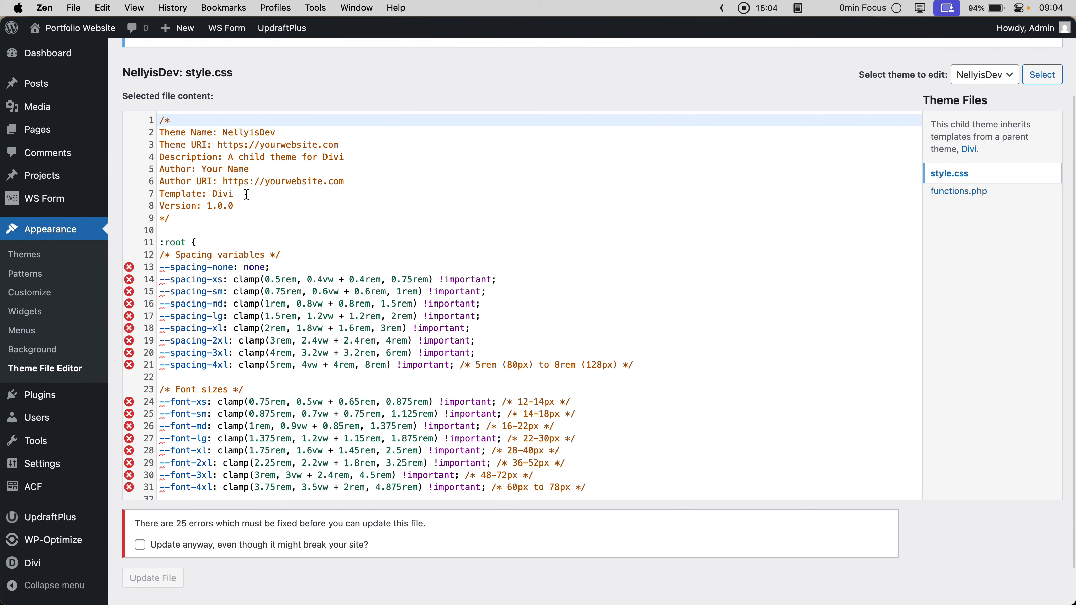
Examine the beginning of the :root block in style.css, and view the installed parent and child themes
{"action": "scroll", "coordinate": [247, 195], "scroll_direction": "down", "scroll_amount": 1}
{"action": "left_click", "coordinate": [178, 216]}
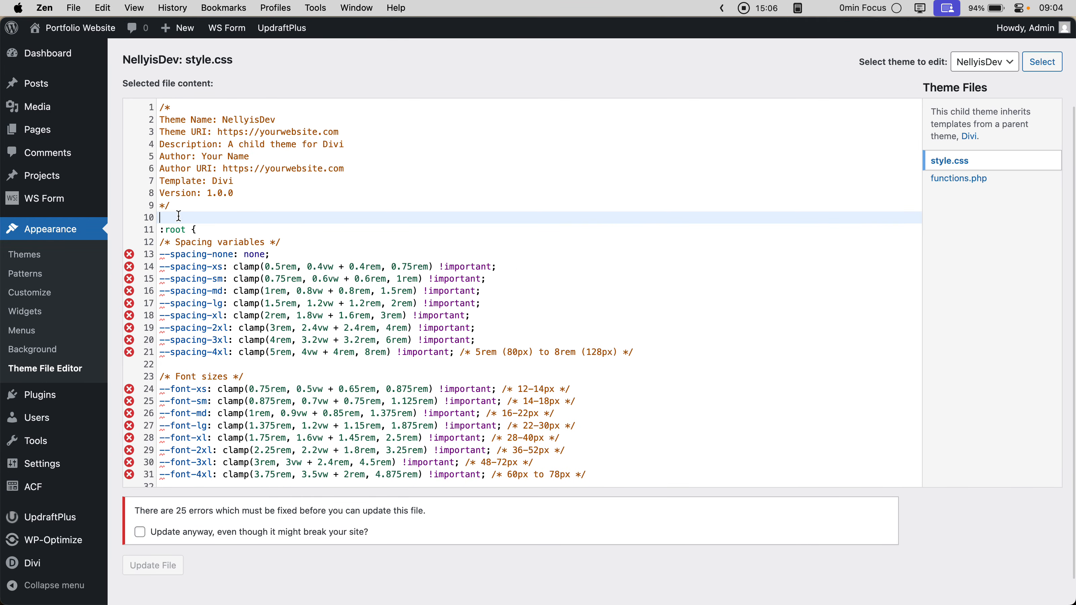
{"action": "left_click_drag", "start_coordinate": [178, 217], "coordinate": [184, 249]}
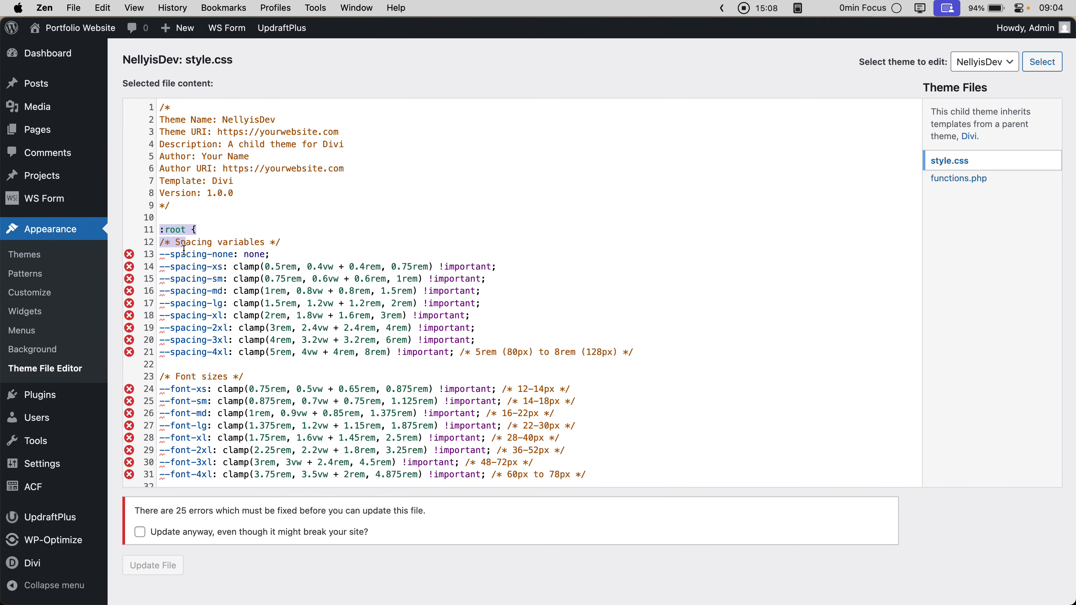
{"action": "left_click", "coordinate": [167, 216]}
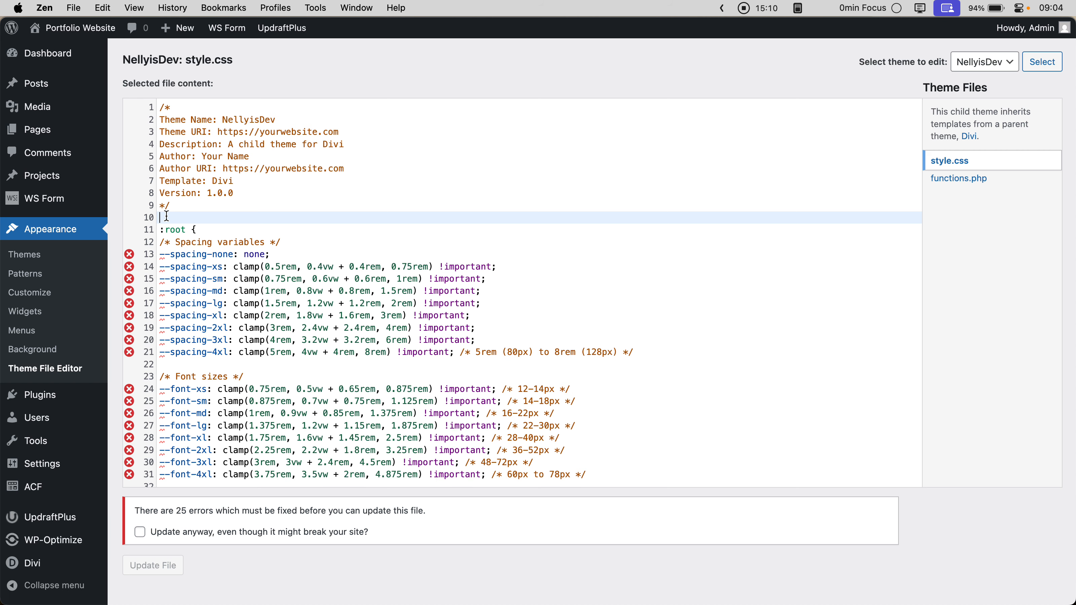
{"action": "left_click", "coordinate": [74, 233]}
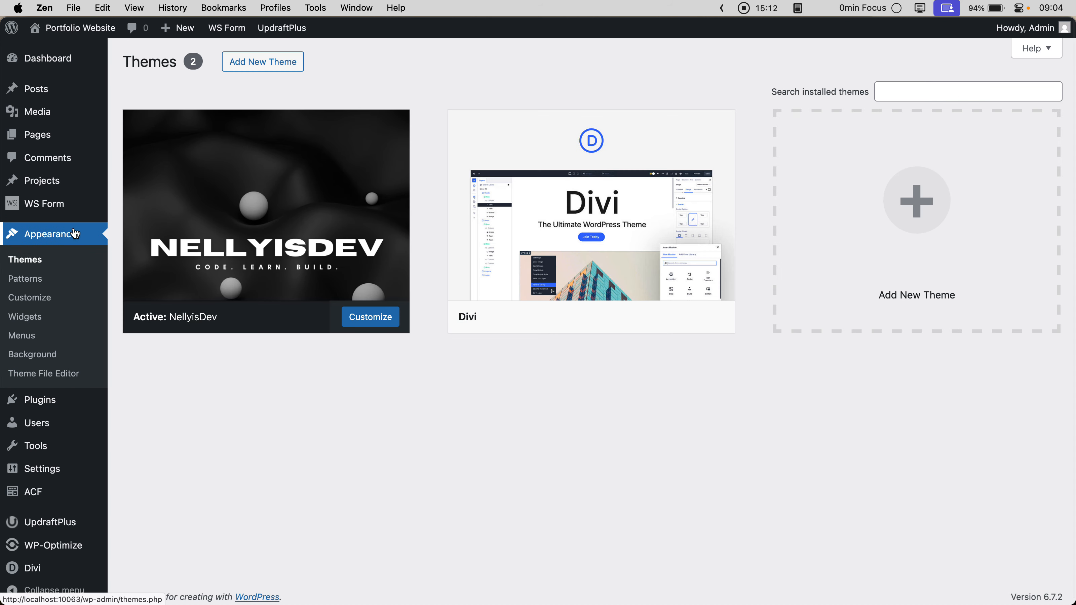
{"action": "mouse_move", "coordinate": [540, 204]}
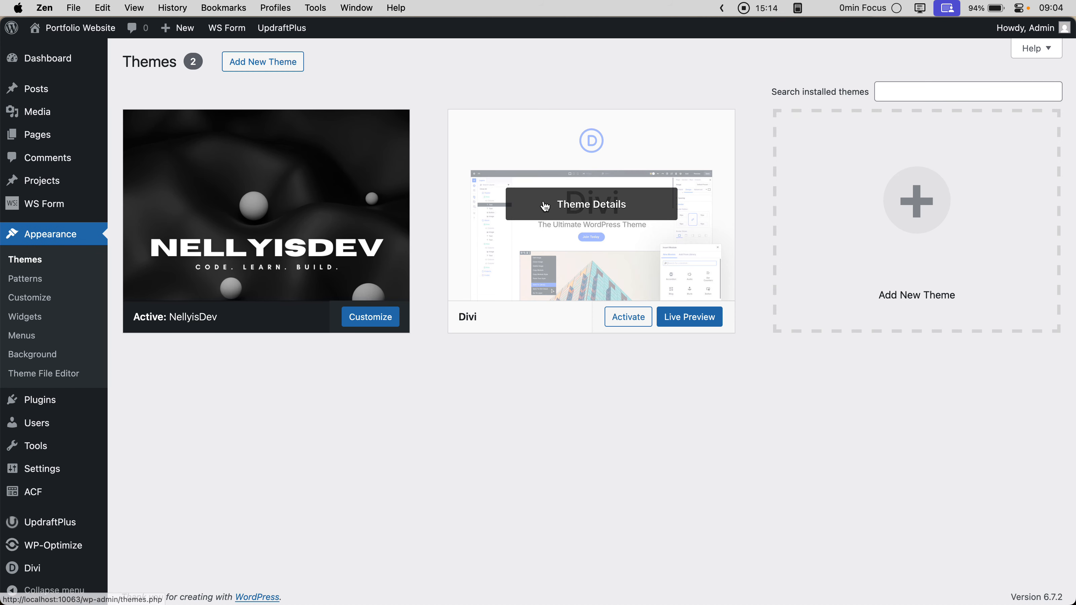
{"action": "mouse_move", "coordinate": [320, 185]}
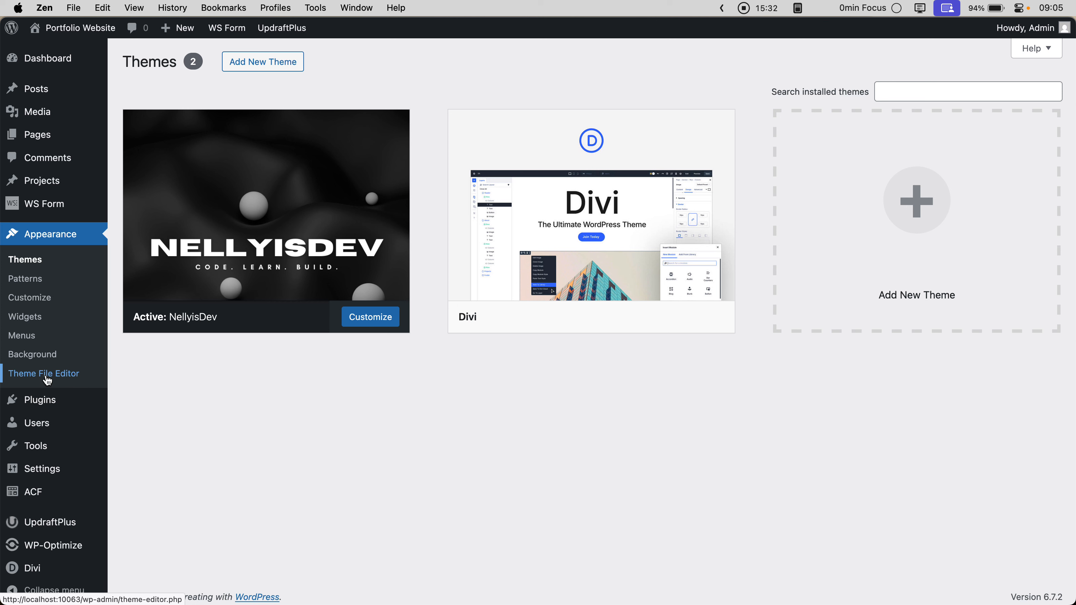
Reopen the theme file editor and look through the child theme's style.css, including the Divi module resets
{"action": "left_click", "coordinate": [47, 380]}
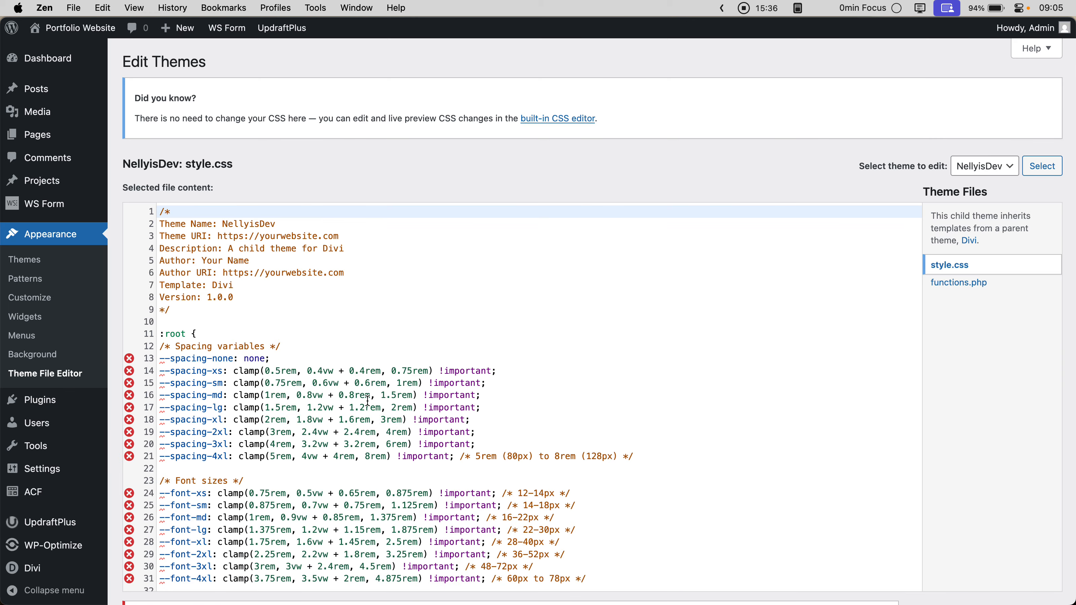
{"action": "scroll", "coordinate": [368, 399], "scroll_direction": "down", "scroll_amount": 10}
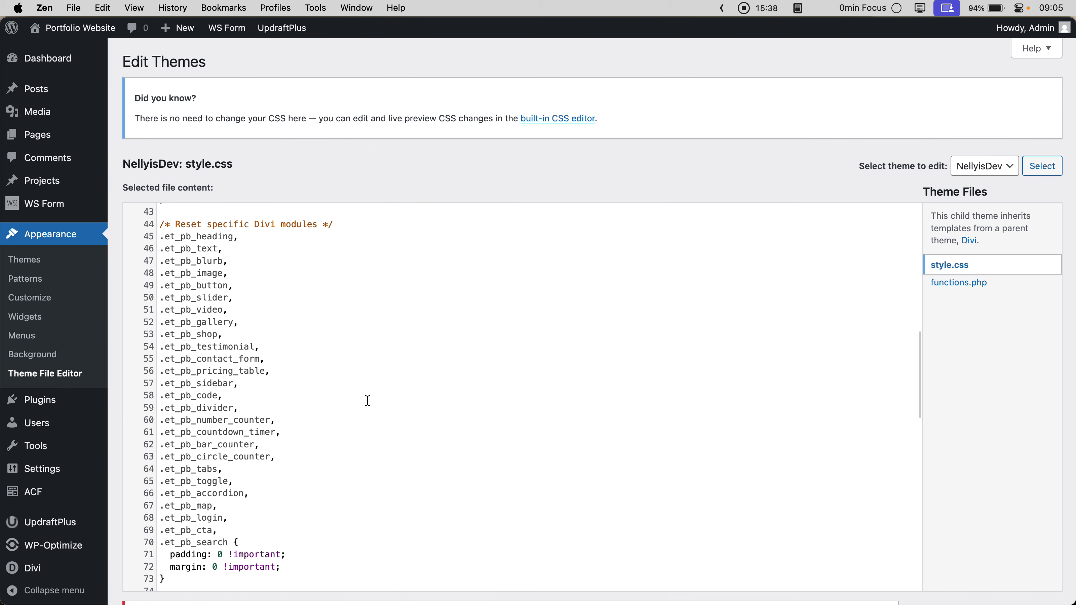
{"action": "scroll", "coordinate": [368, 401], "scroll_direction": "down", "scroll_amount": 3}
{"action": "scroll", "coordinate": [367, 401], "scroll_direction": "up", "scroll_amount": 15}
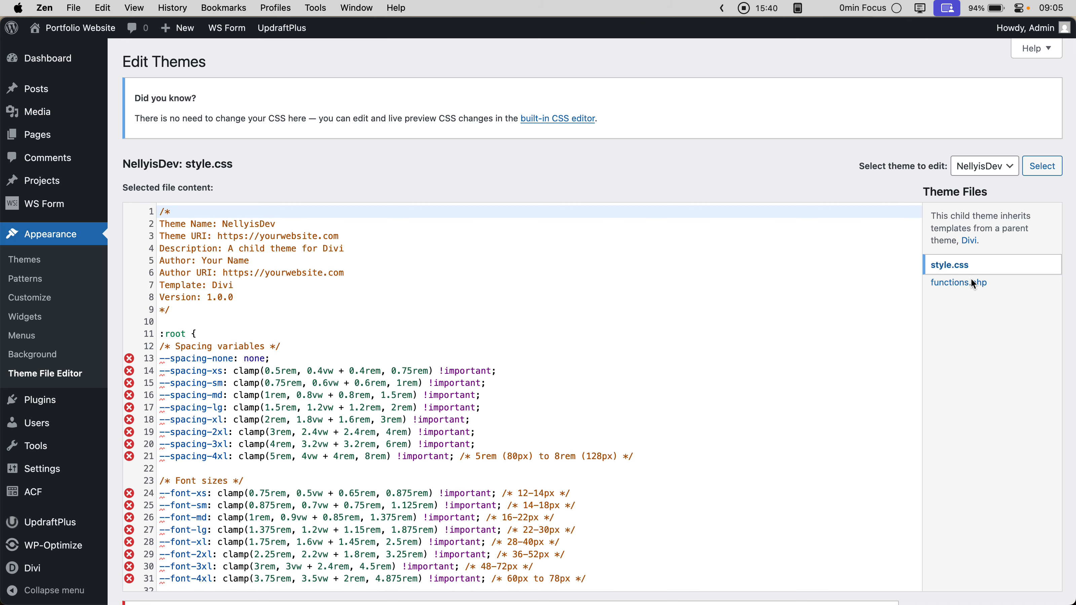
Open the child theme's functions.php and examine the code that enqueues the parent and child styles
{"action": "left_click", "coordinate": [983, 289]}
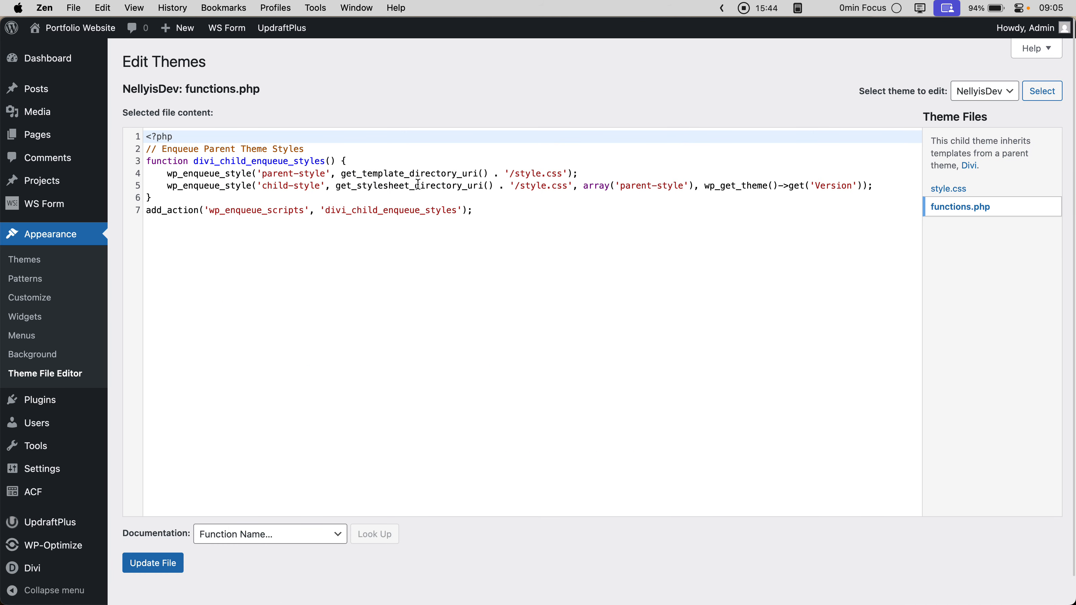
{"action": "triple_click", "coordinate": [529, 215]}
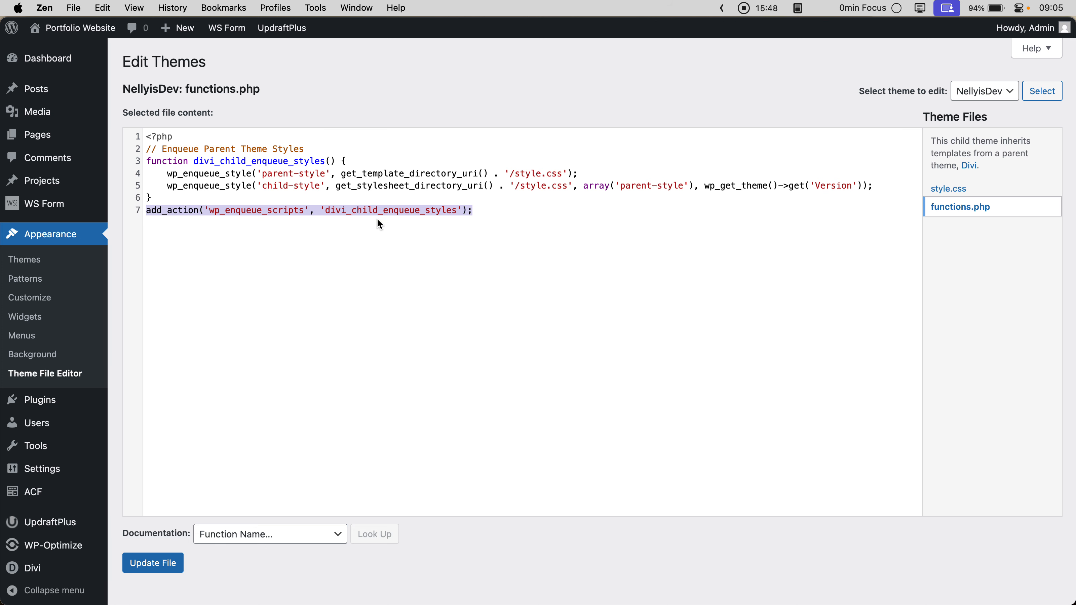
{"action": "left_click", "coordinate": [343, 212]}
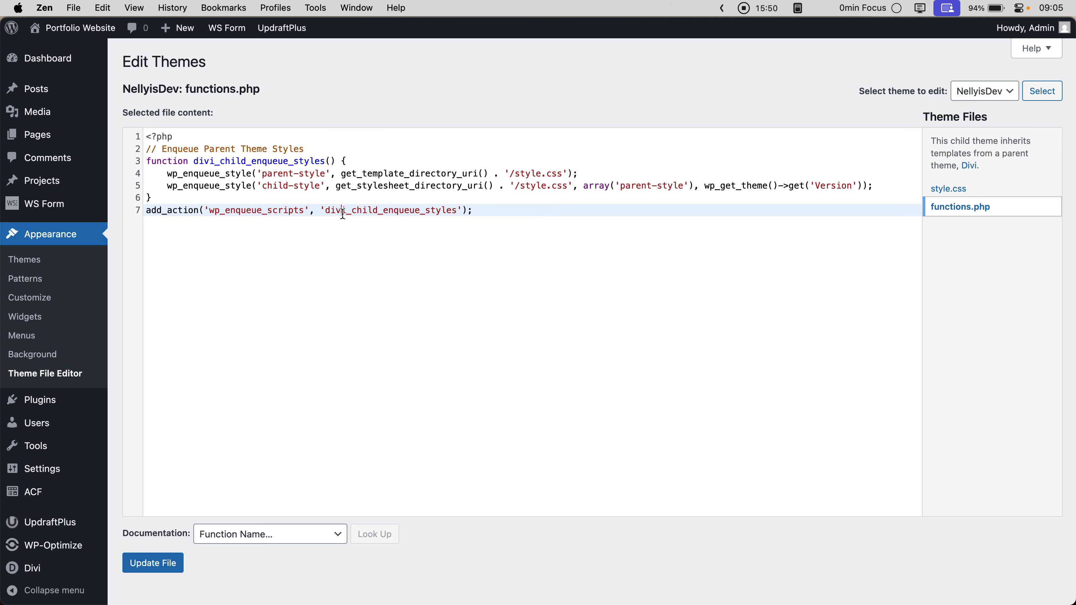
{"action": "left_click", "coordinate": [503, 208]}
Return to style.css and review its spacing, font size and line height variables
{"action": "left_click", "coordinate": [1016, 193]}
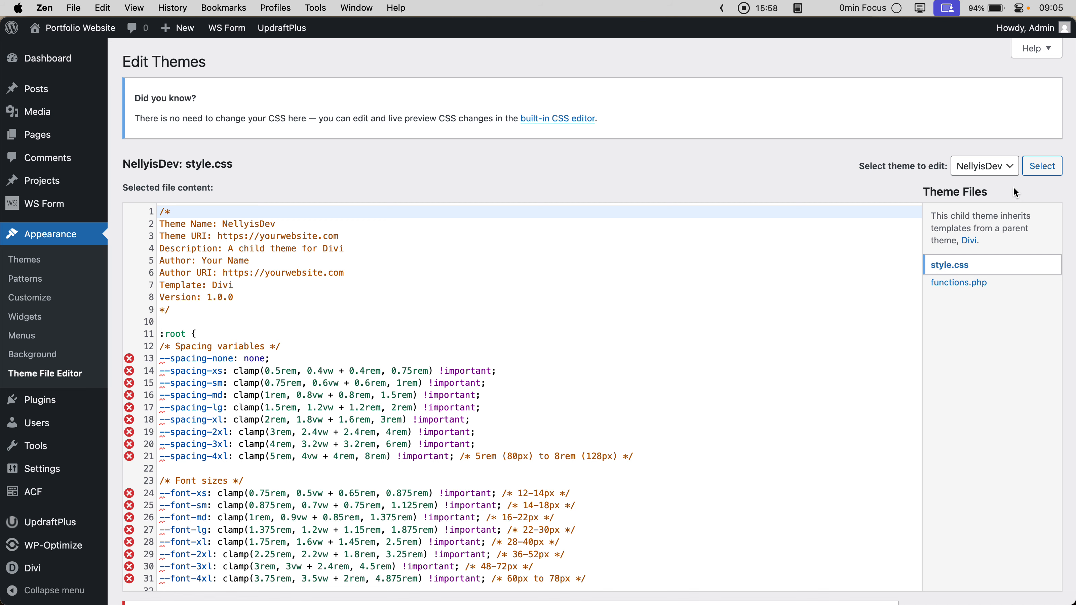
{"action": "scroll", "coordinate": [448, 118], "scroll_direction": "down", "scroll_amount": 5}
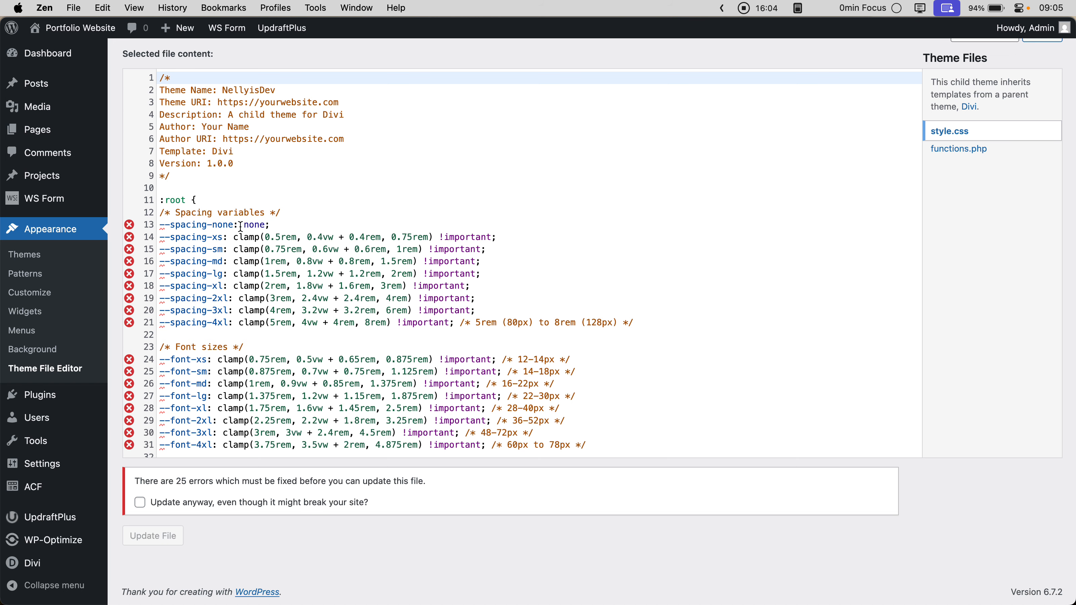
{"action": "scroll", "coordinate": [282, 285], "scroll_direction": "down", "scroll_amount": 8}
{"action": "scroll", "coordinate": [283, 285], "scroll_direction": "up", "scroll_amount": 4}
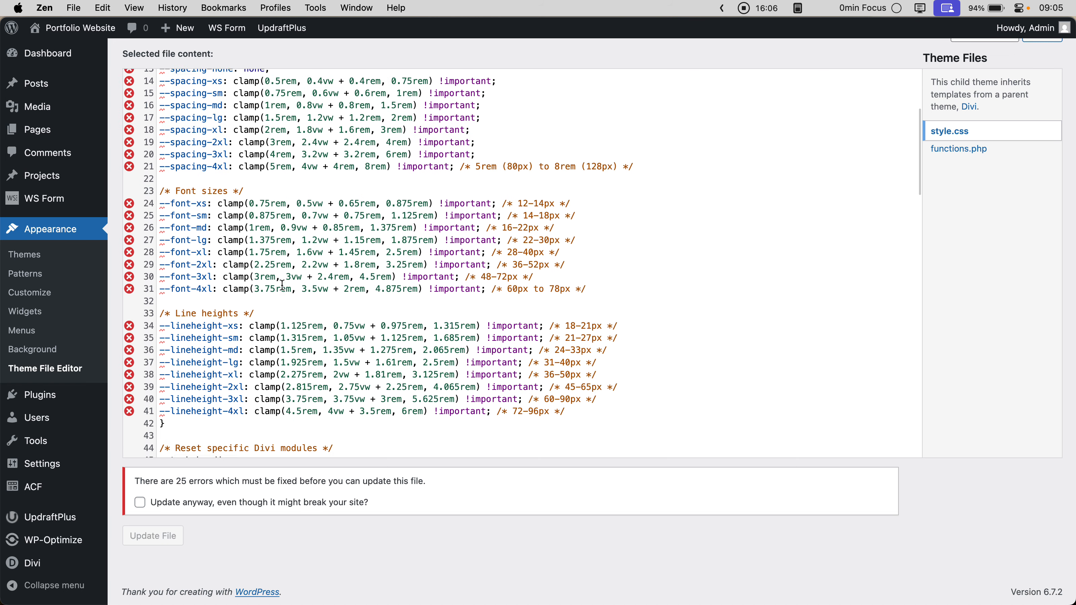
Switch to VS Code and examine the :root variables in the framework-minazia plugin's root.css
{"action": "key", "text": "ctrl+Right"}
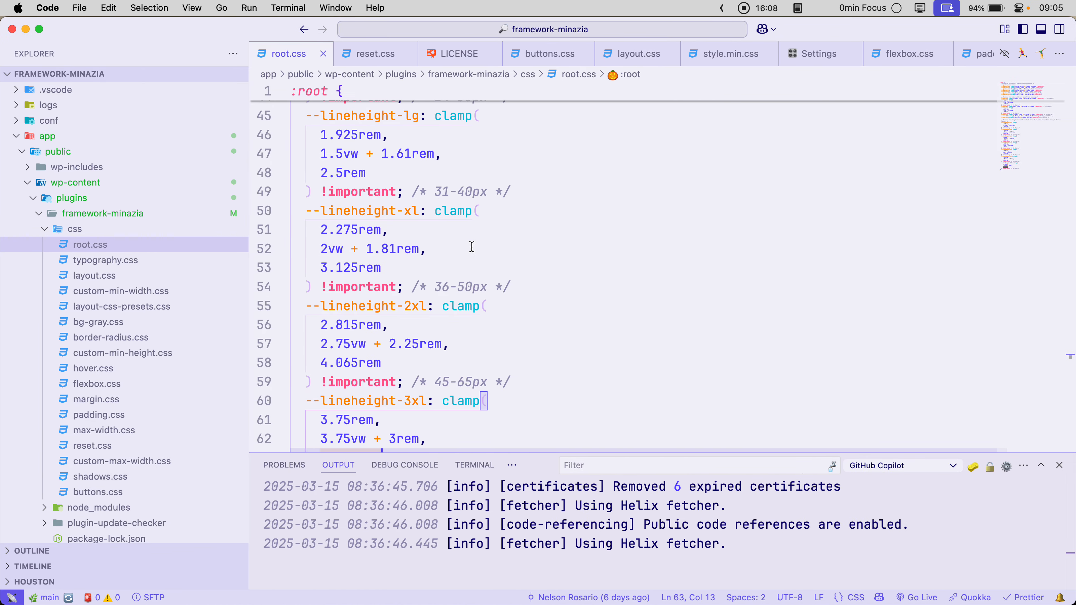
{"action": "scroll", "coordinate": [435, 182], "scroll_direction": "up", "scroll_amount": 15}
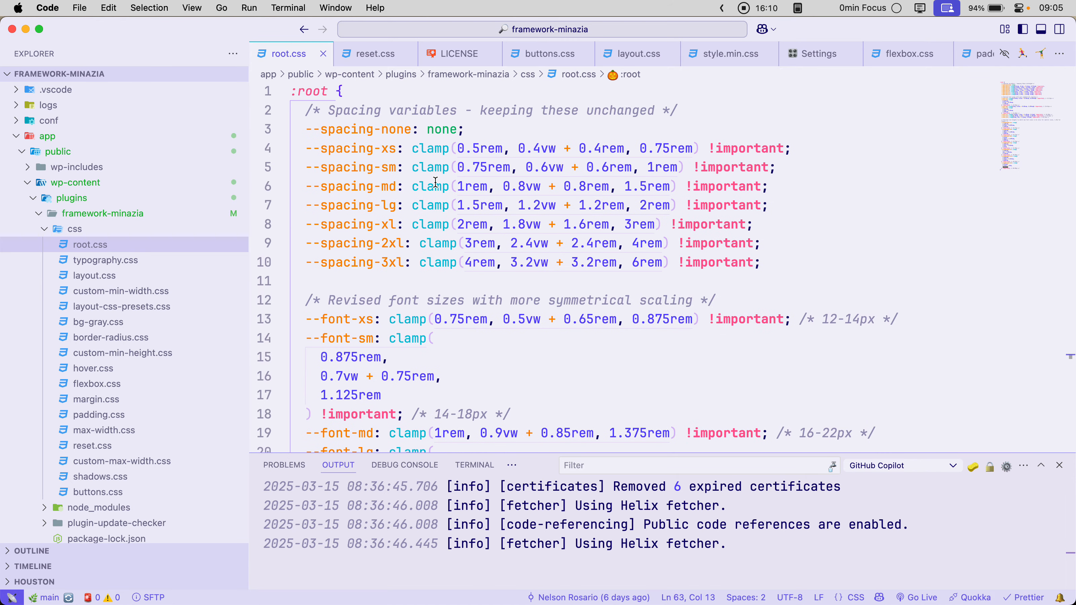
{"action": "scroll", "coordinate": [435, 182], "scroll_direction": "down", "scroll_amount": 20}
{"action": "scroll", "coordinate": [435, 183], "scroll_direction": "up", "scroll_amount": 6}
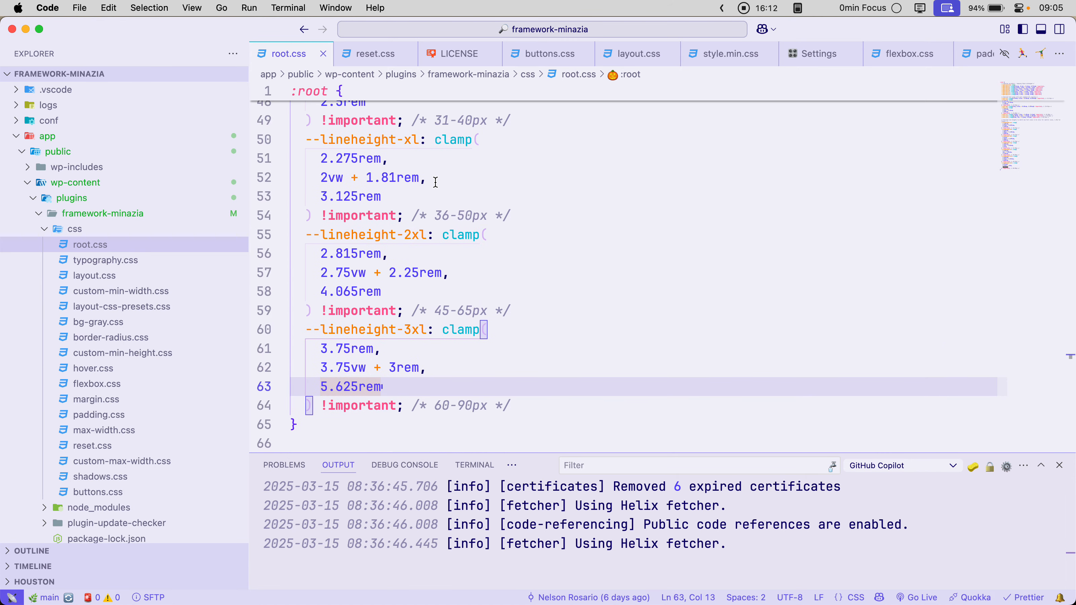
{"action": "scroll", "coordinate": [435, 182], "scroll_direction": "up", "scroll_amount": 15}
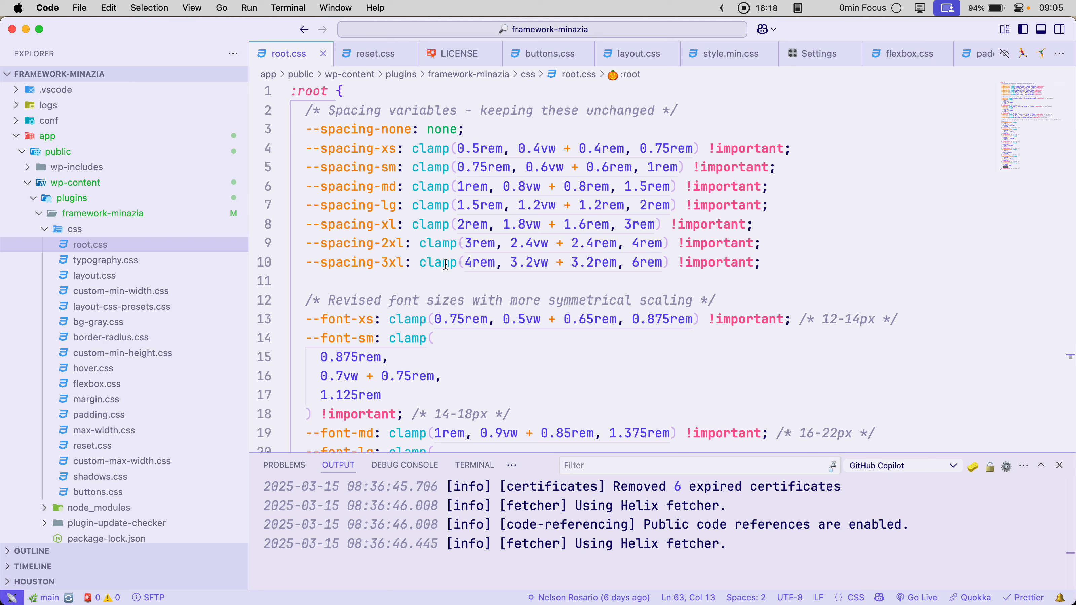
{"action": "left_click", "coordinate": [468, 282]}
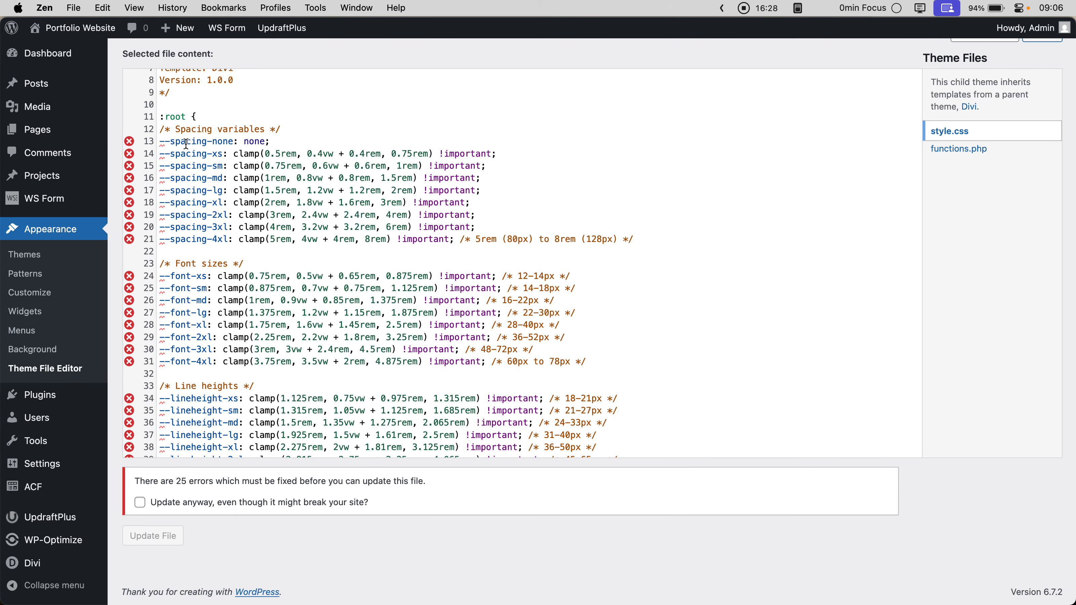
Back in the WordPress theme file editor, highlight the --spacing-xs declaration and the clamp value of --spacing-sm in style.css
{"action": "left_click_drag", "start_coordinate": [160, 142], "coordinate": [410, 147]}
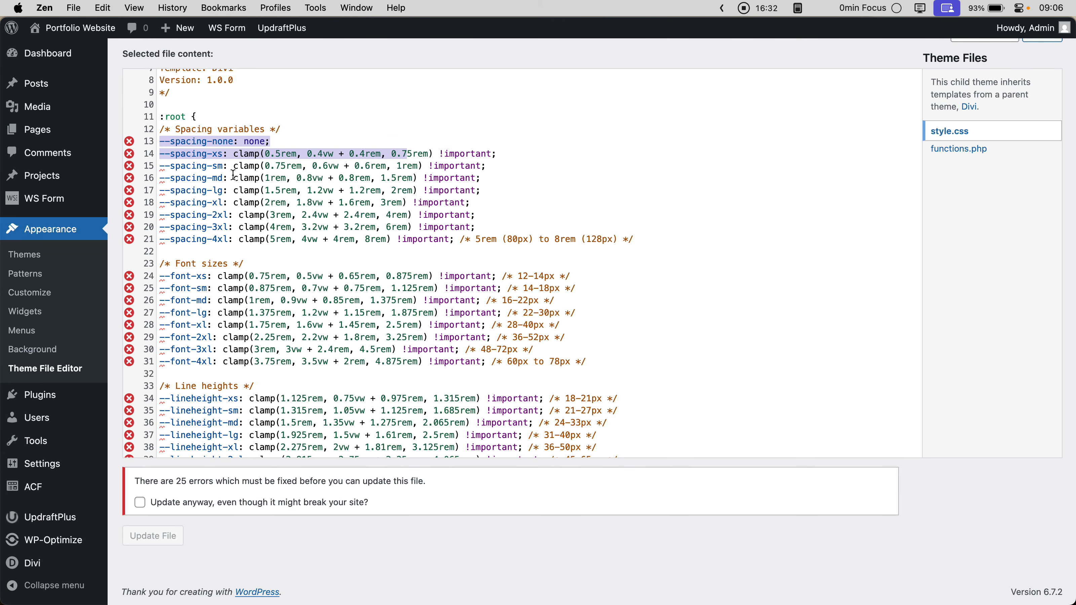
{"action": "triple_click", "coordinate": [232, 158]}
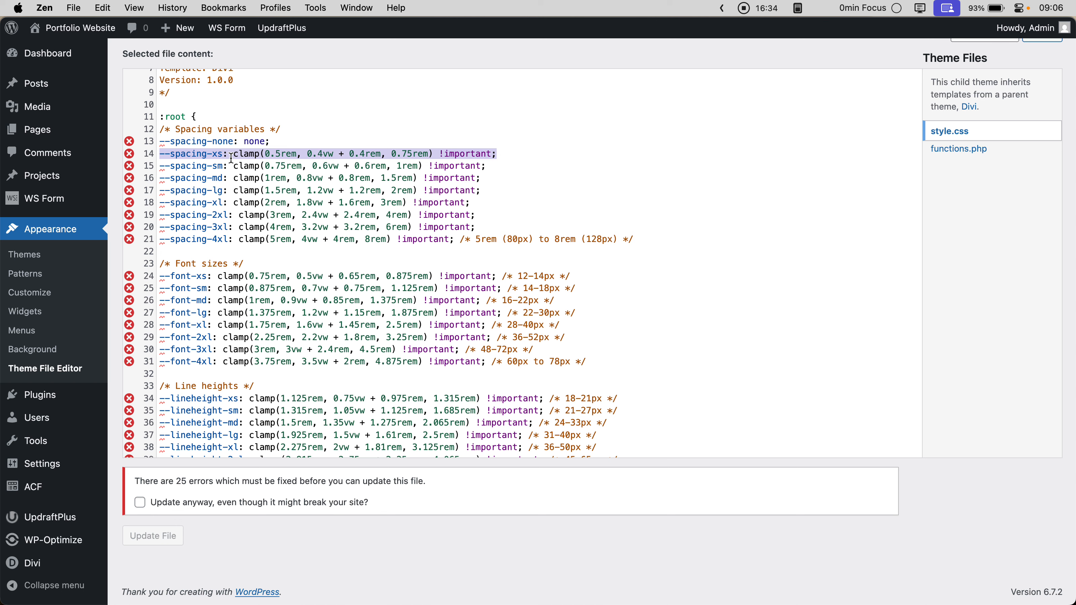
{"action": "triple_click", "coordinate": [258, 166]}
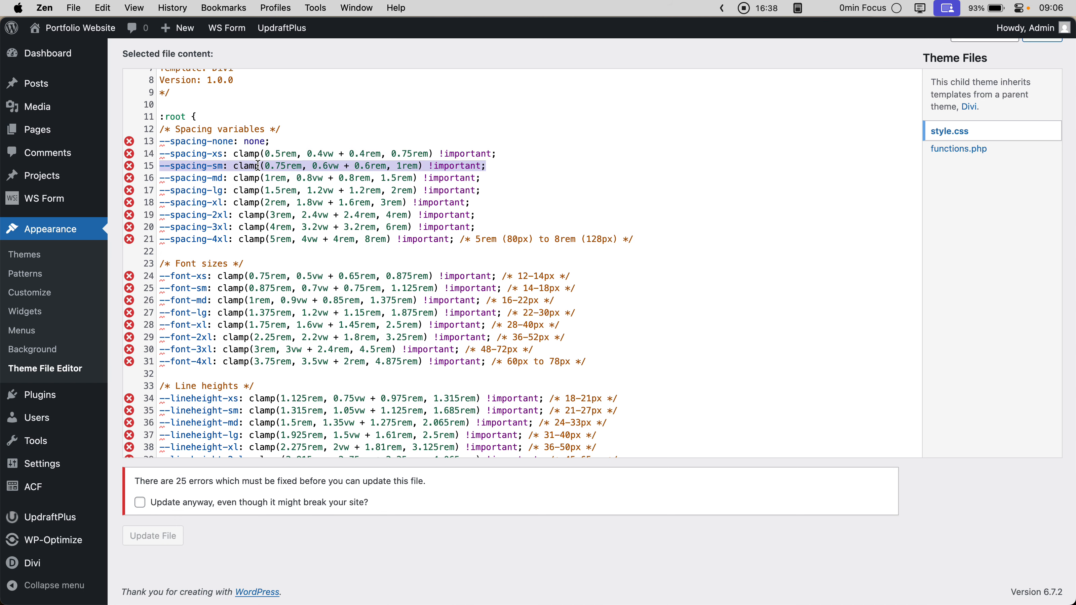
{"action": "left_click", "coordinate": [231, 165]}
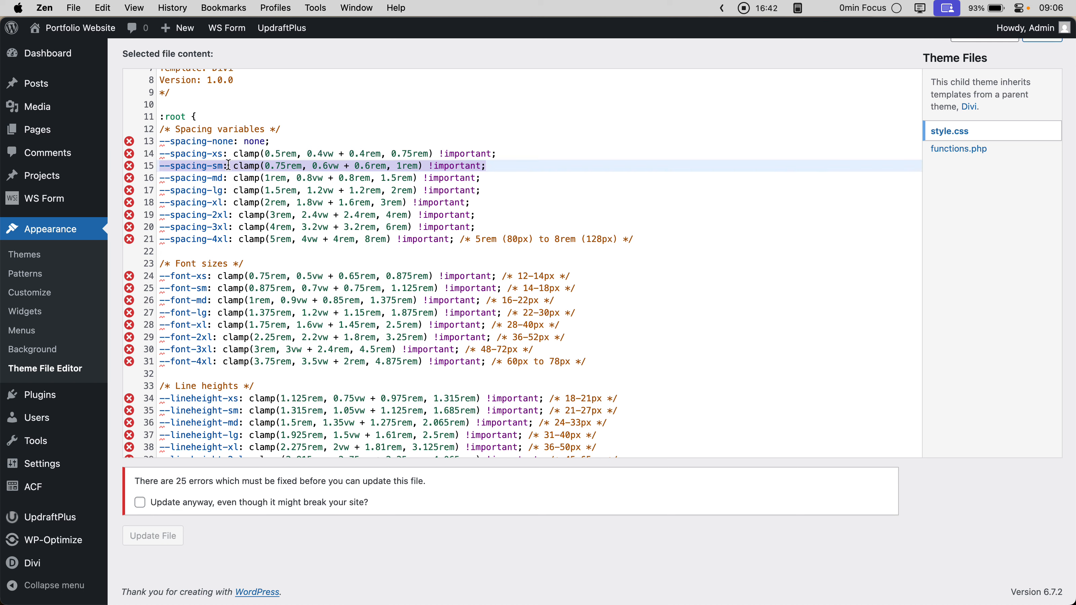
{"action": "left_click_drag", "start_coordinate": [234, 166], "coordinate": [486, 165]}
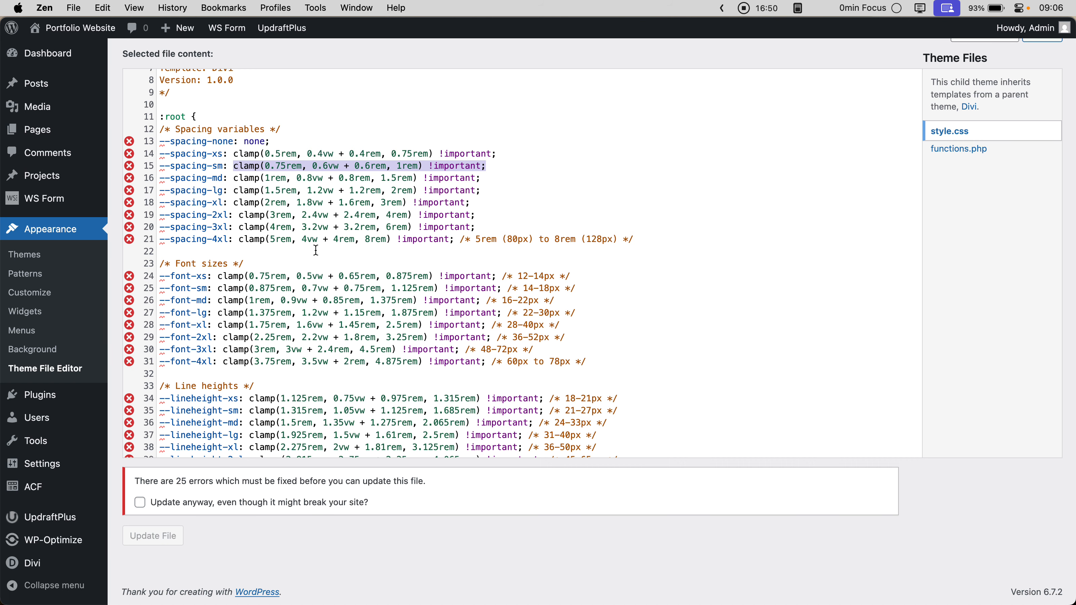
{"action": "scroll", "coordinate": [317, 250], "scroll_direction": "down", "scroll_amount": 5}
{"action": "scroll", "coordinate": [316, 250], "scroll_direction": "up", "scroll_amount": 5}
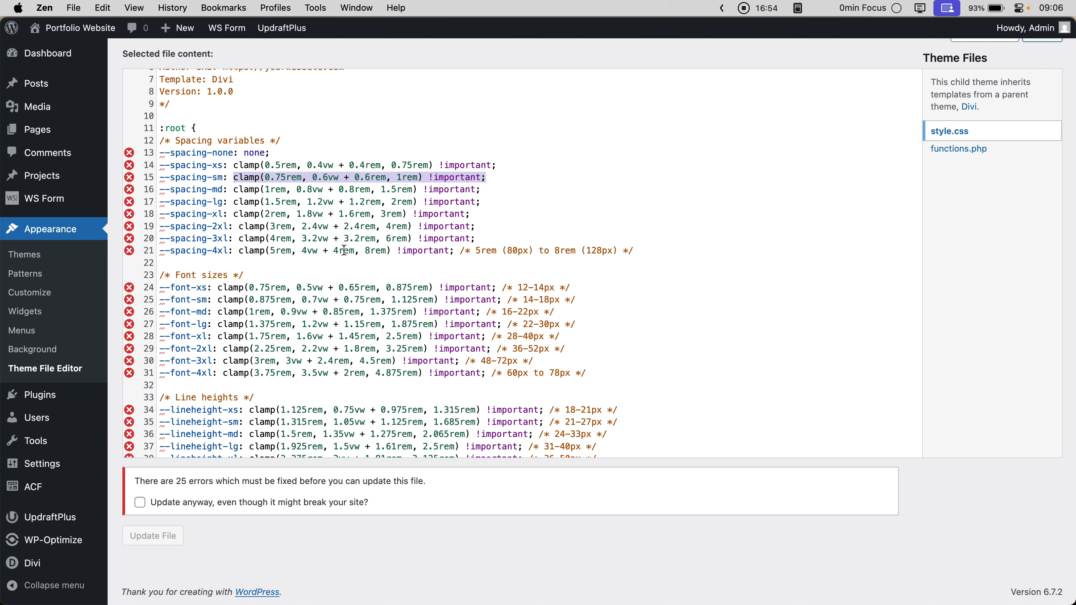
Add a "/* Colors */" comment below the --lineheight-4xl variable, inside the :root block
{"action": "scroll", "coordinate": [439, 202], "scroll_direction": "down", "scroll_amount": 4}
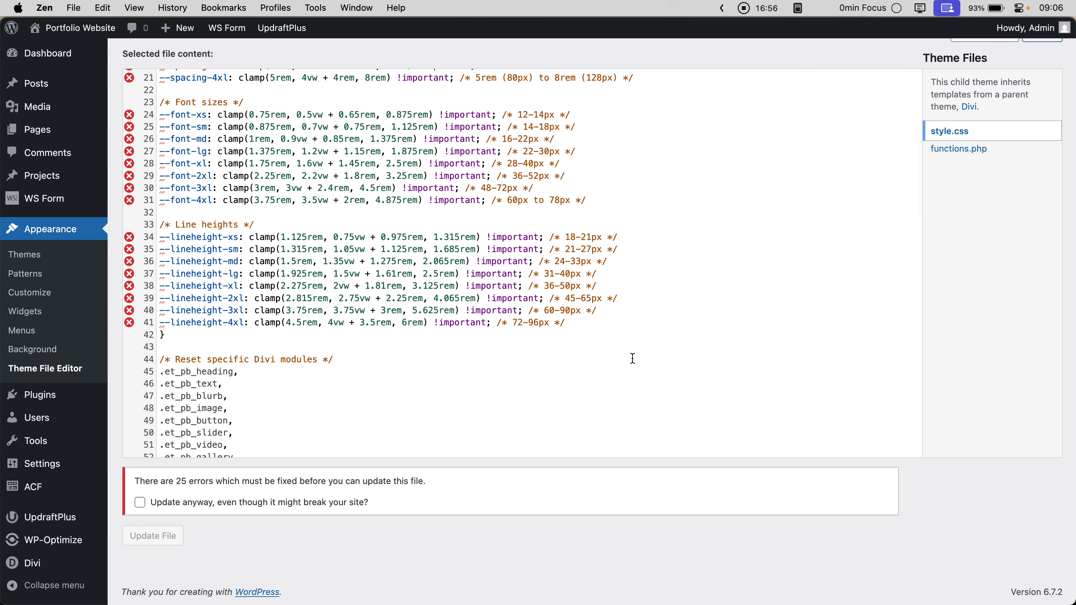
{"action": "left_click", "coordinate": [587, 331]}
{"action": "key", "text": "Up"}
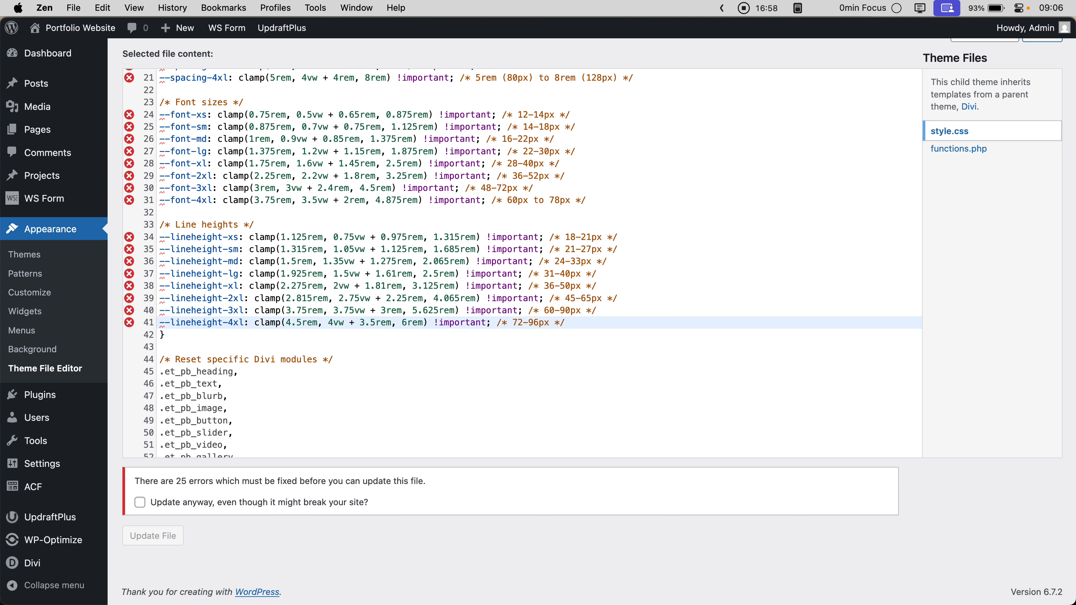
{"action": "key", "text": "Return"}
{"action": "key", "text": "Return"}
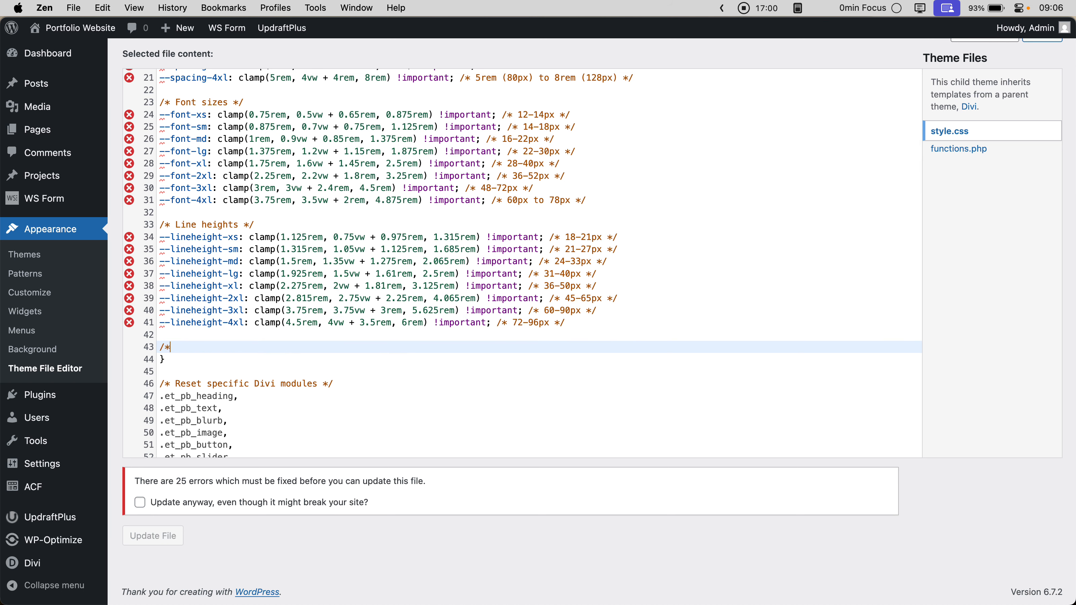
{"action": "type", "text": "/*"}
{"action": "key", "text": "Left"}
{"action": "type", "text": "Colors"}
{"action": "key", "text": "super+Right"}
{"action": "key", "text": "Return"}
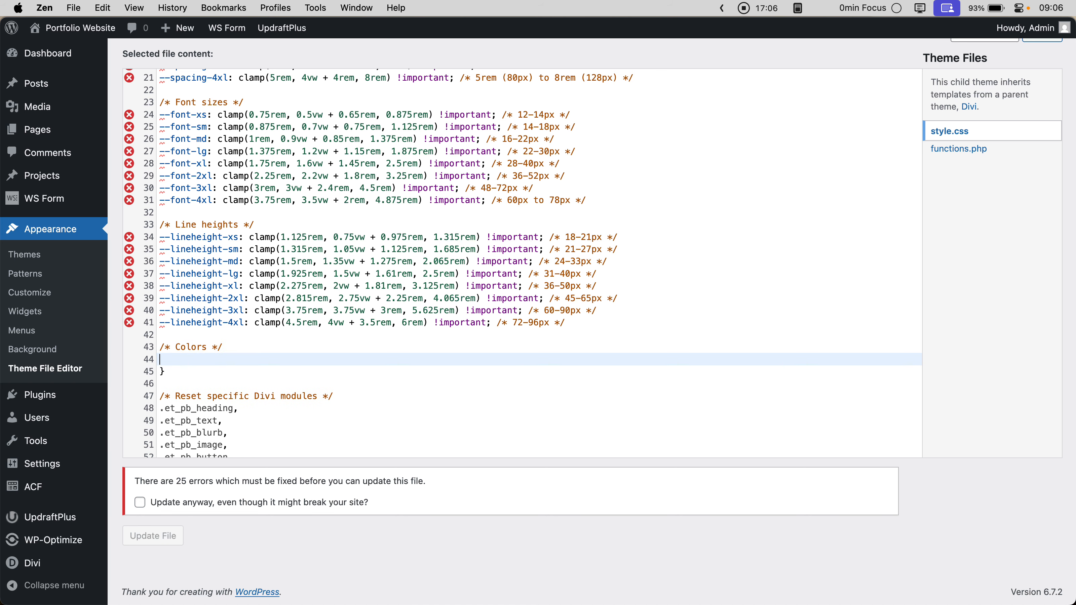
Begin a --bg-red-100 variable declaration with a # value under the Colors comment
{"action": "type", "text": "--b"}
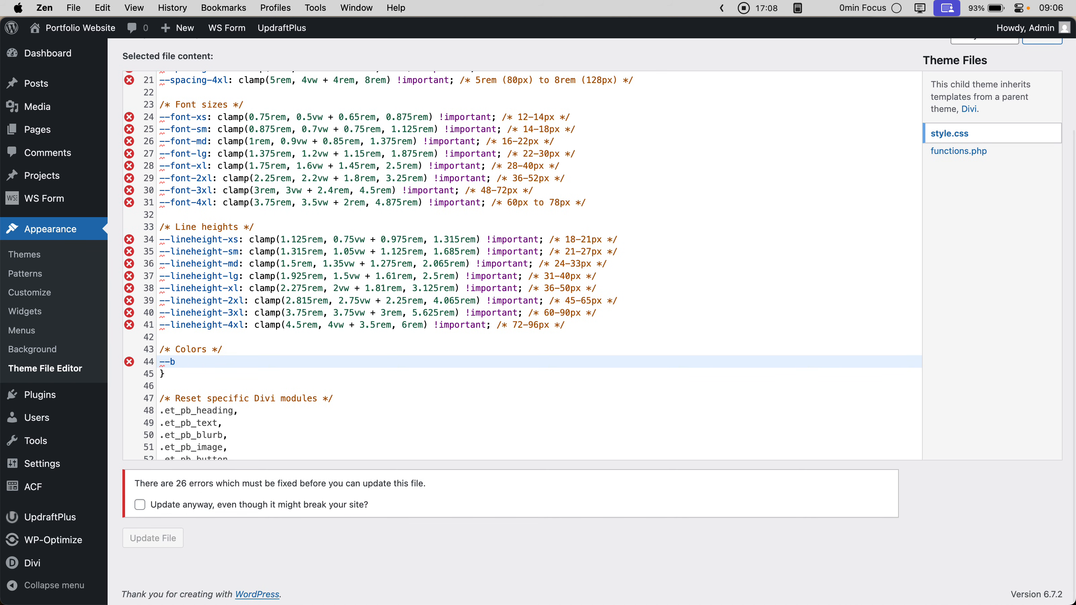
{"action": "type", "text": "g-re"}
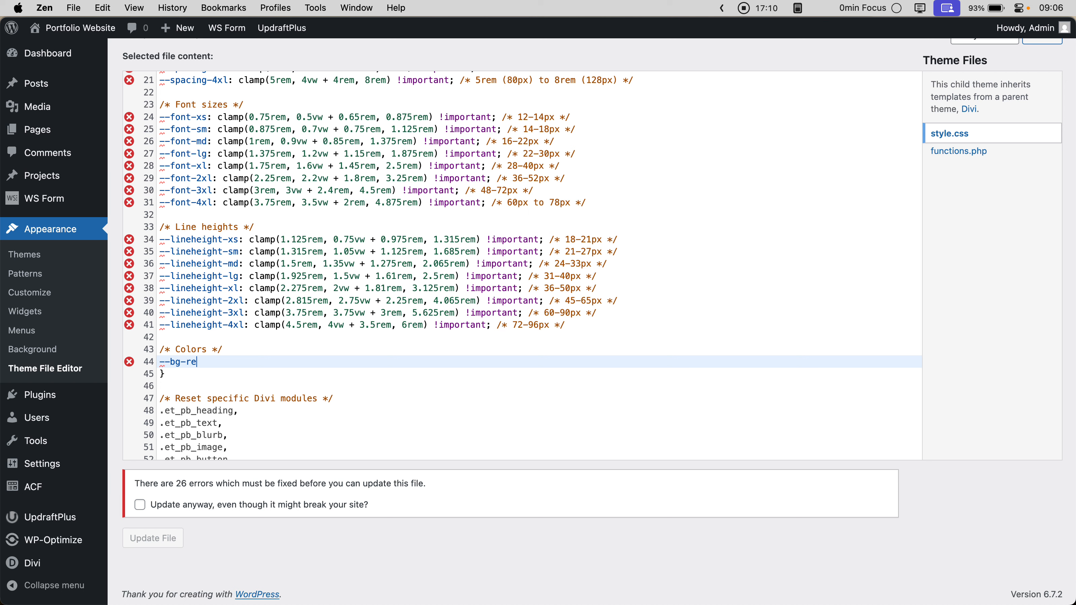
{"action": "type", "text": "d-100: "}
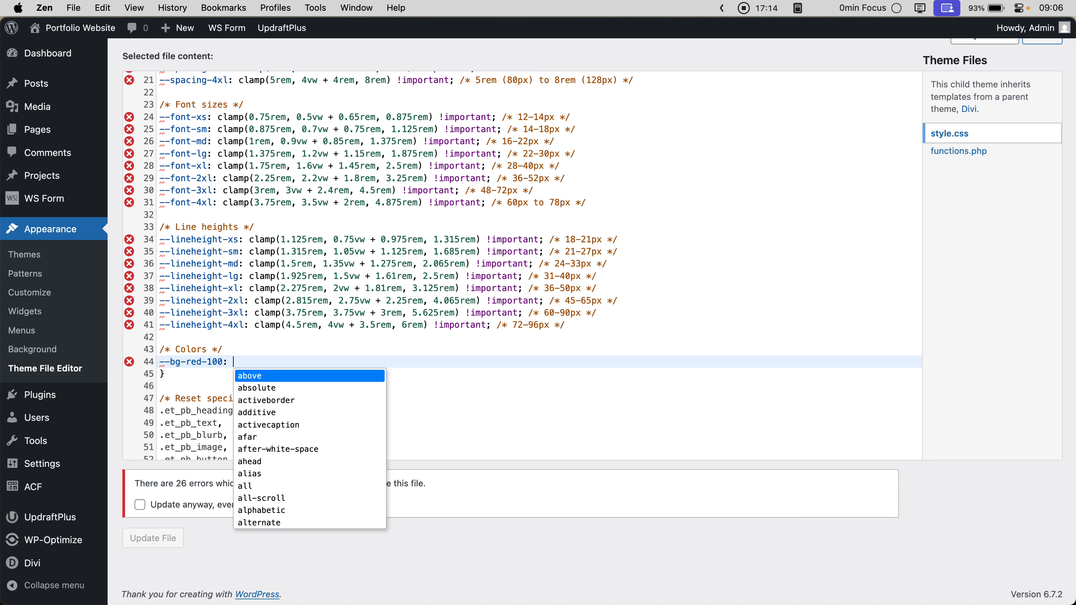
{"action": "type", "text": "#"}
Rename the new color variable to --bg-white, set its value to '#fff' and start a new line below it
{"action": "key", "text": "Left"}
{"action": "key", "text": "Left"}
{"action": "key", "text": "Left"}
{"action": "key", "text": "BackSpace"}
{"action": "key", "text": "BackSpace"}
{"action": "key", "text": "BackSpace"}
{"action": "key", "text": "BackSpace"}
{"action": "key", "text": "BackSpace"}
{"action": "key", "text": "BackSpace"}
{"action": "key", "text": "BackSpace"}
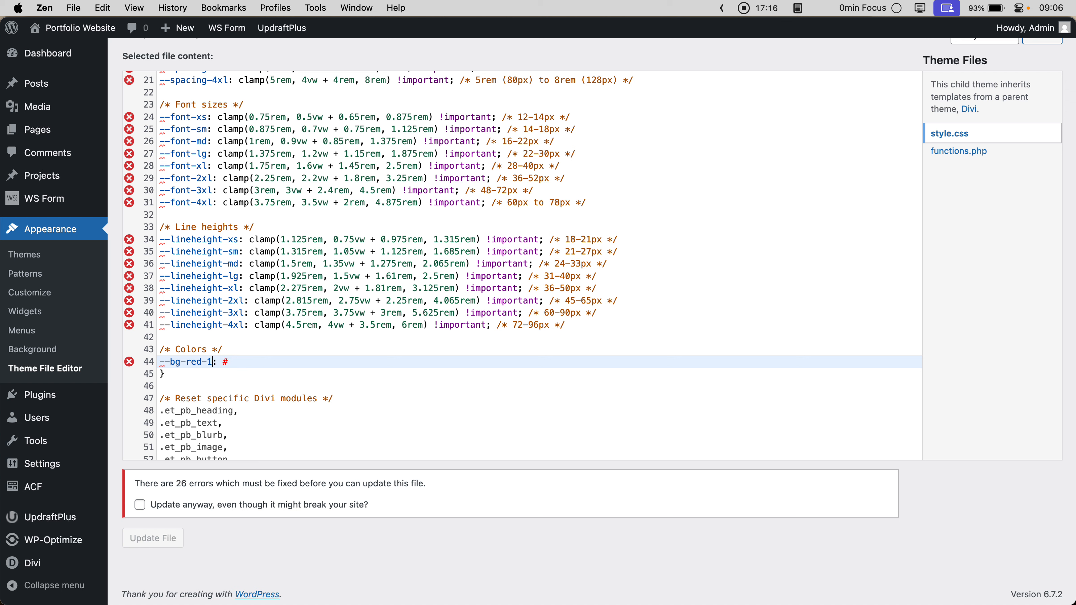
{"action": "type", "text": "white"}
{"action": "key", "text": "BackSpace"}
{"action": "key", "text": "Escape"}
{"action": "type", "text": "'#fff';"}
{"action": "key", "text": "Return"}
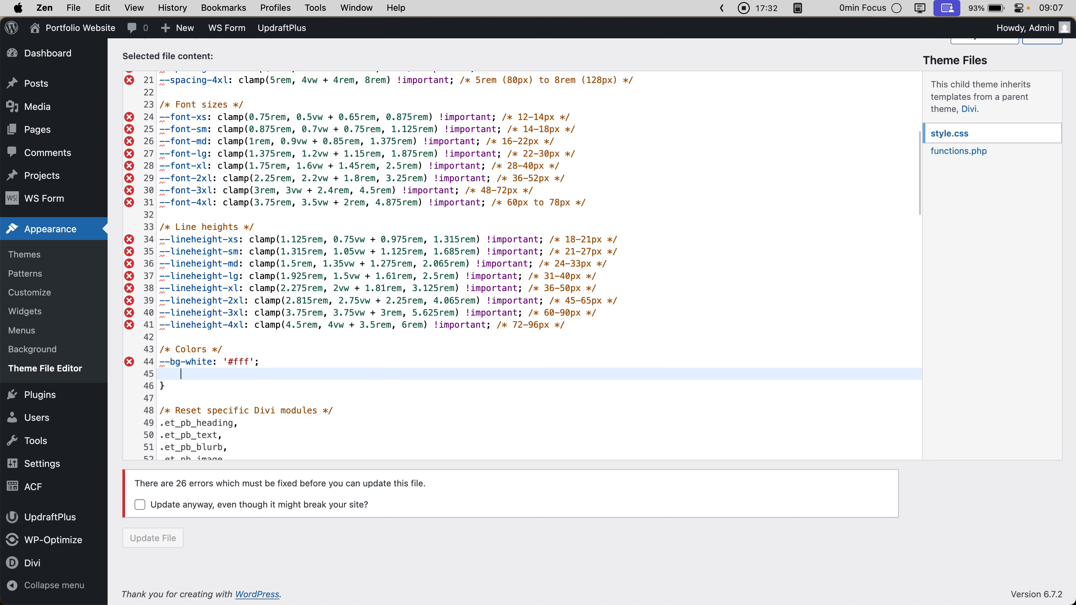
Remove the empty line below --bg-white and save style.css, allowing the update despite the reported errors
{"action": "key", "text": "BackSpace"}
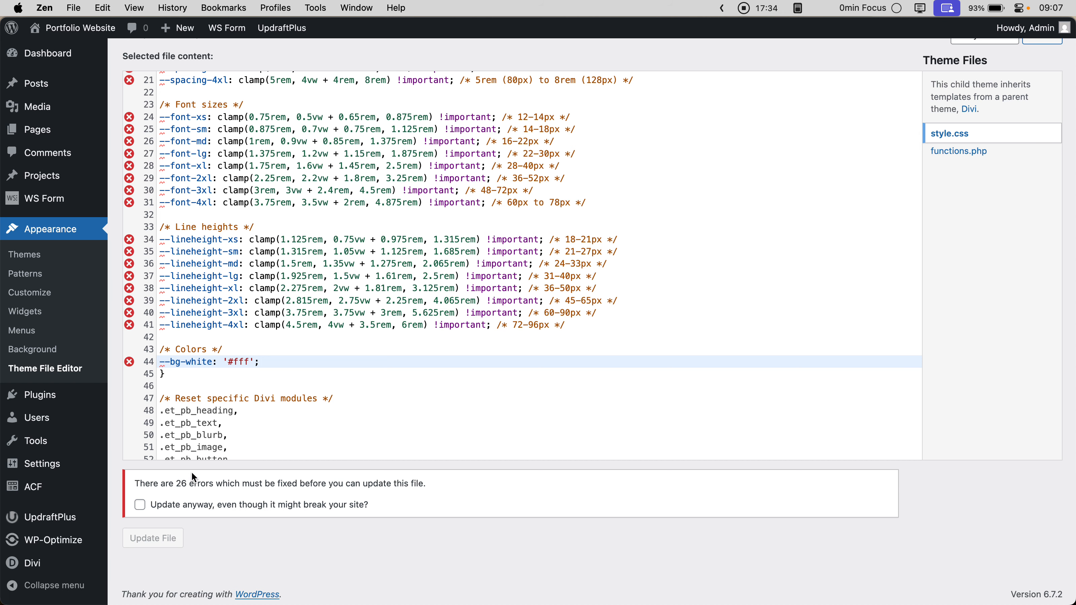
{"action": "left_click", "coordinate": [140, 504]}
{"action": "left_click", "coordinate": [153, 539]}
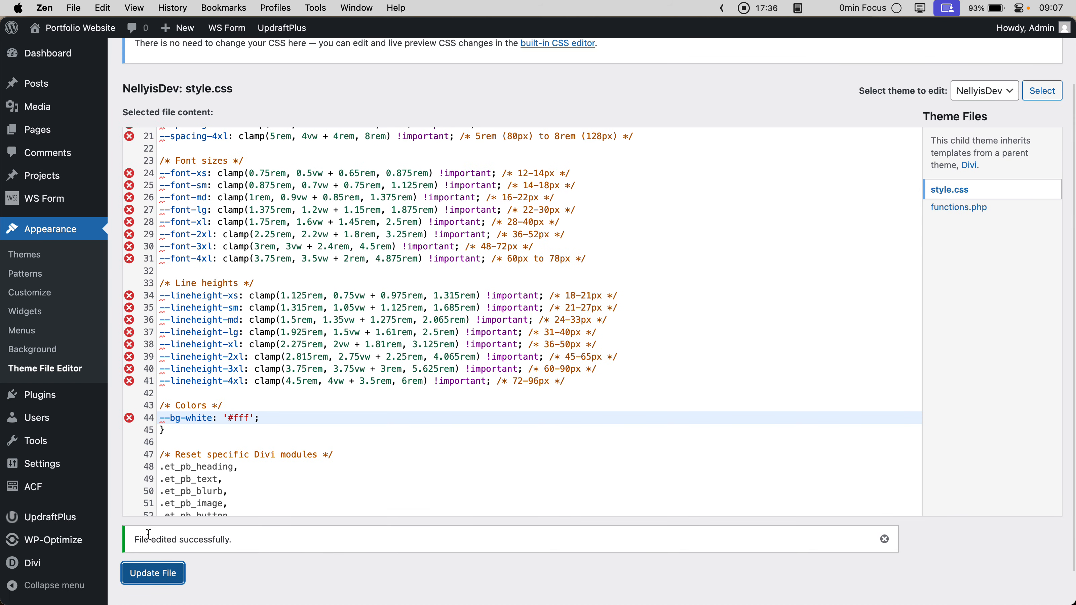
Switch to the Portfolio Website page in the Divi builder and reload it
{"action": "mouse_move", "coordinate": [55, 205]}
{"action": "left_click", "coordinate": [74, 185]}
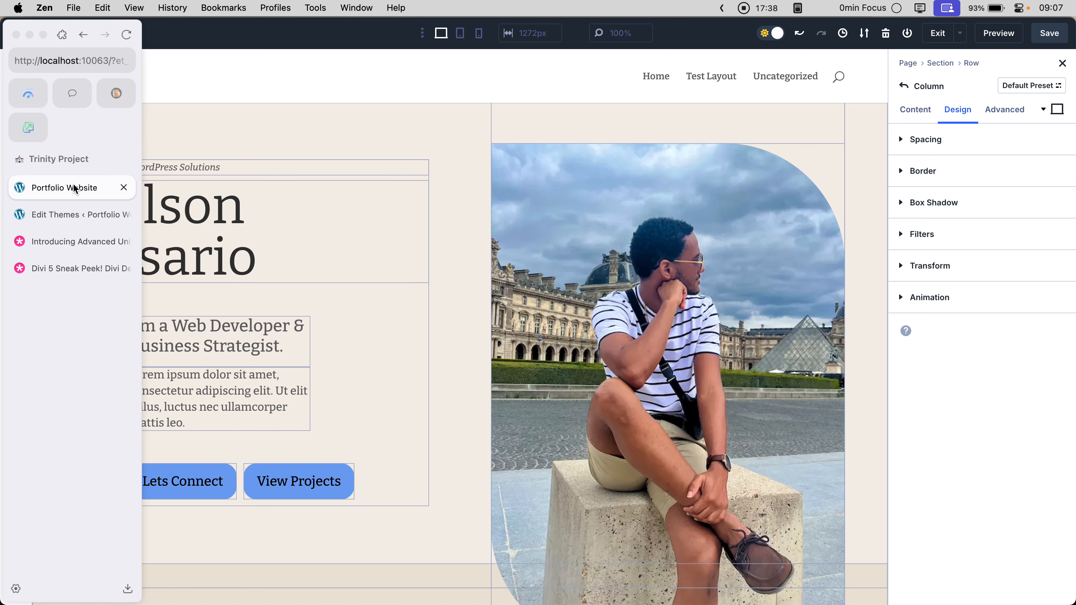
{"action": "key", "text": "super+r"}
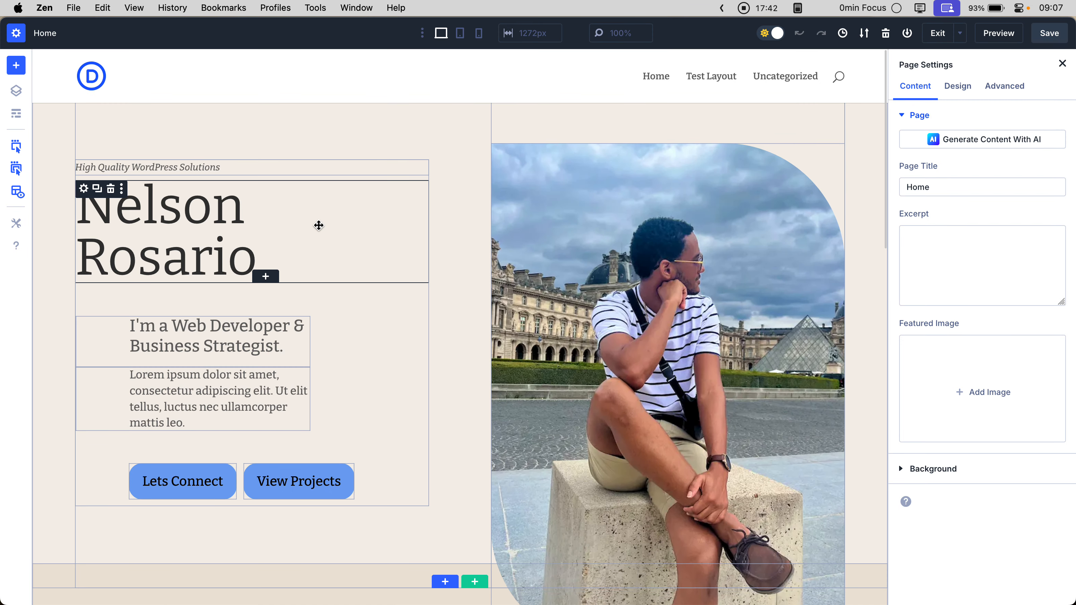
Open the spacing options in the design settings of the My Services heading
{"action": "scroll", "coordinate": [364, 219], "scroll_direction": "down", "scroll_amount": 10}
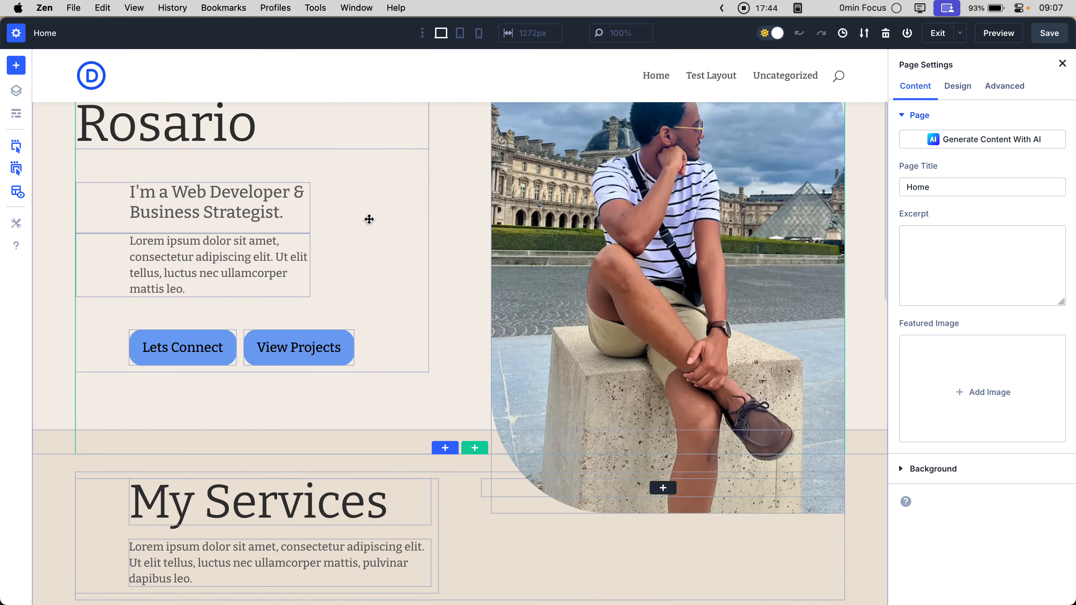
{"action": "scroll", "coordinate": [369, 219], "scroll_direction": "up", "scroll_amount": 3}
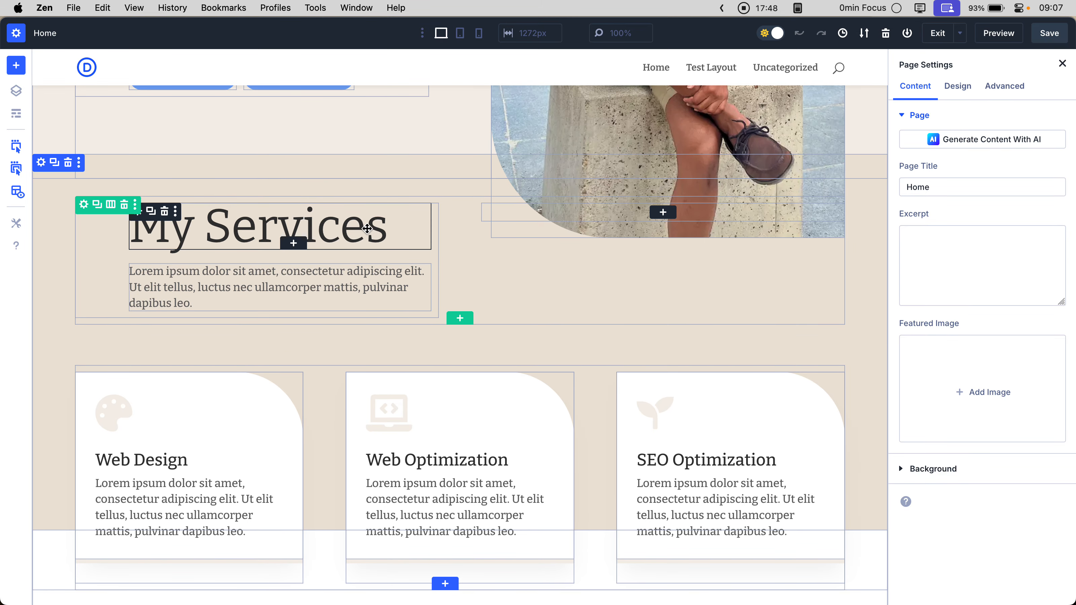
{"action": "left_click", "coordinate": [367, 228]}
{"action": "left_click", "coordinate": [964, 109]}
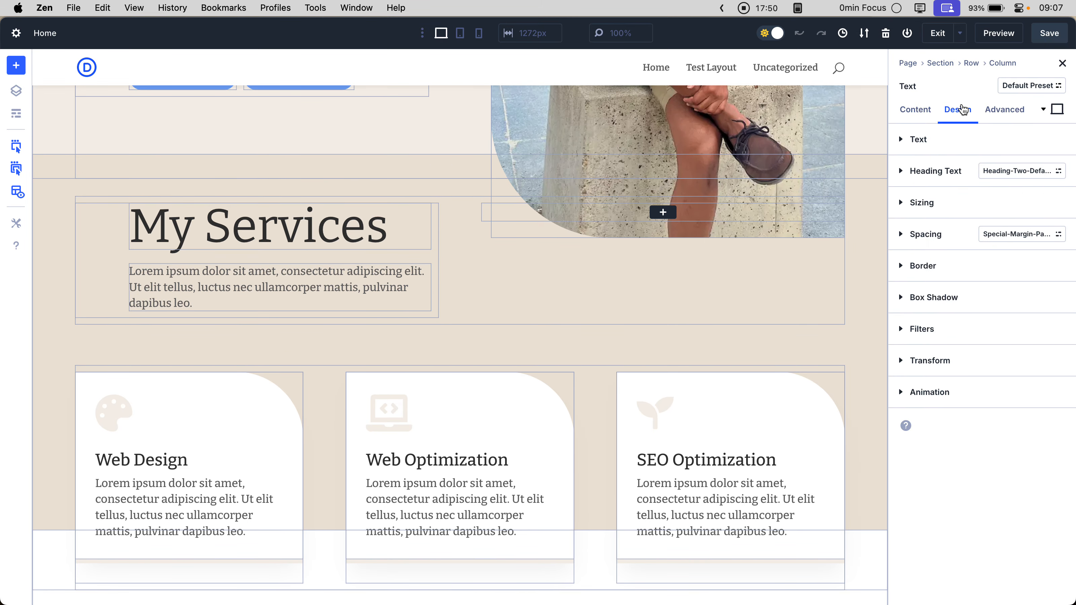
{"action": "left_click", "coordinate": [966, 236]}
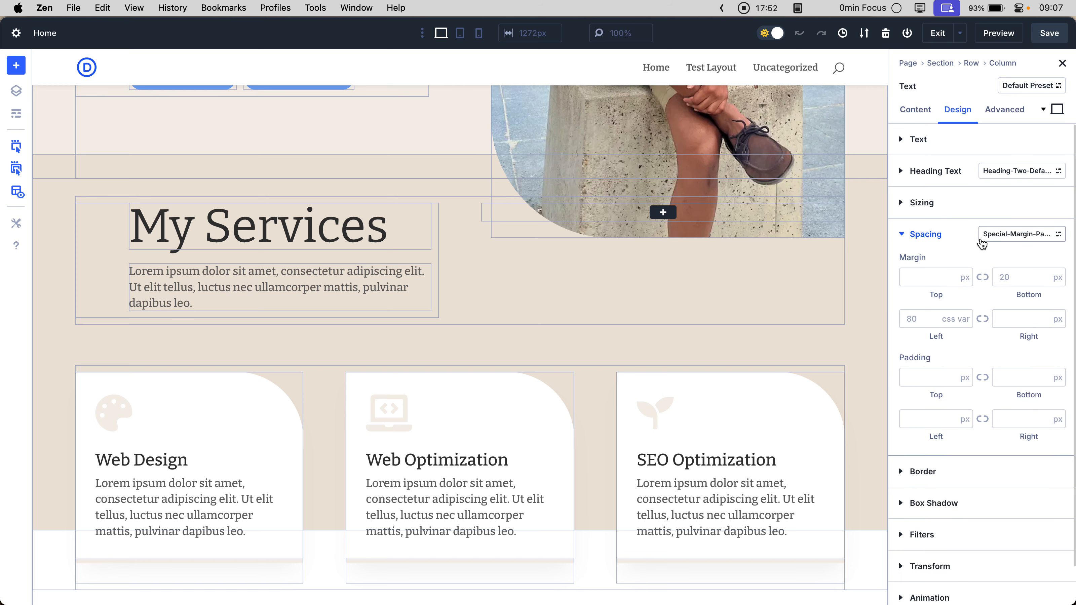
{"action": "mouse_move", "coordinate": [919, 291]}
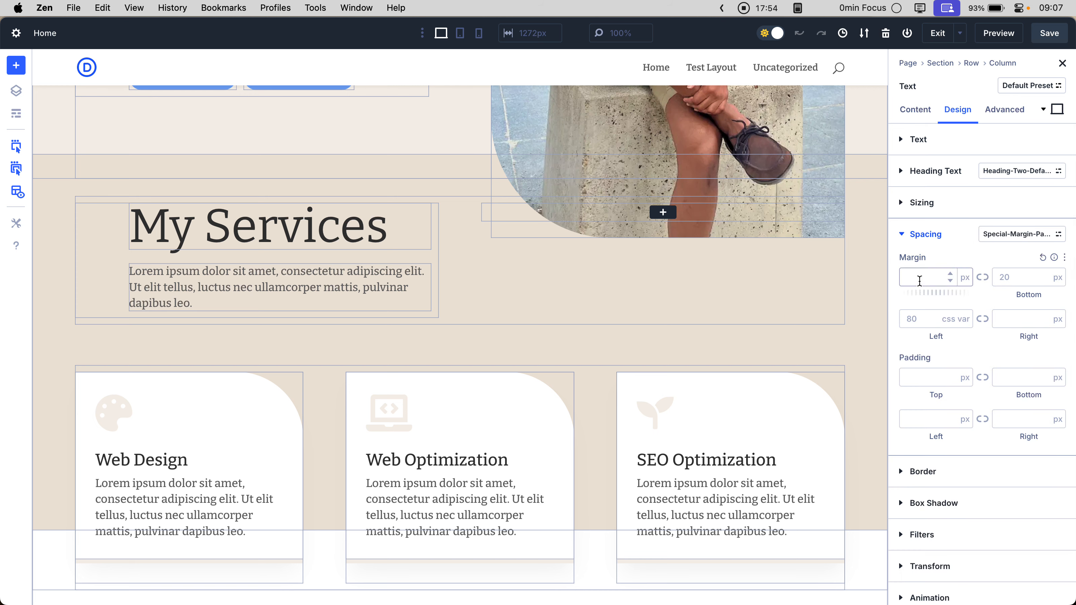
Review the spacing variables in the :root block of style.css, and return to the Portfolio Website builder page
{"action": "mouse_move", "coordinate": [4, 208]}
{"action": "left_click", "coordinate": [51, 207]}
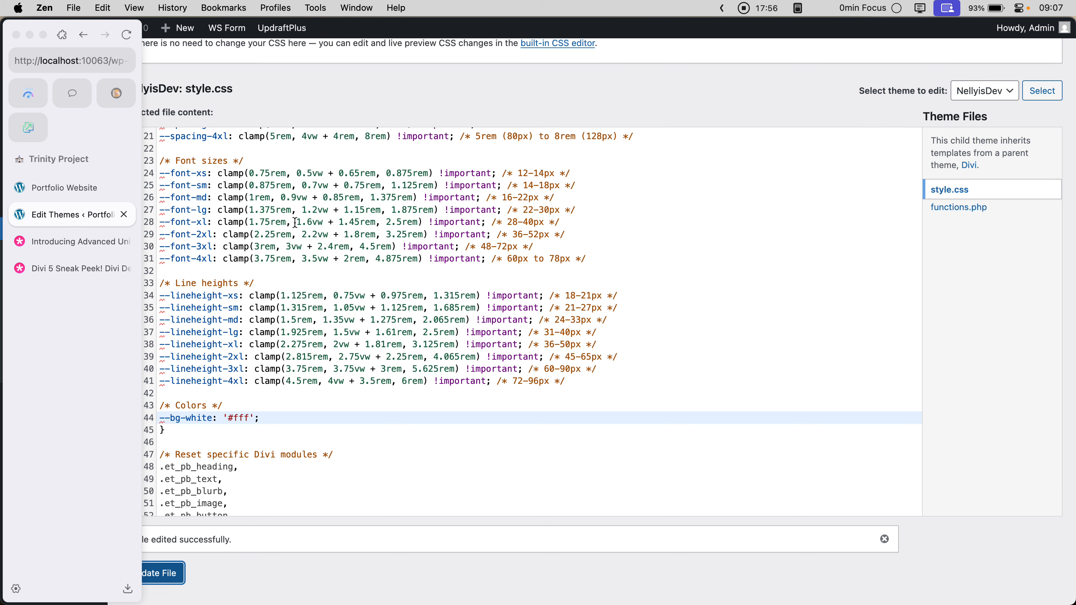
{"action": "scroll", "coordinate": [257, 200], "scroll_direction": "up", "scroll_amount": 3}
{"action": "scroll", "coordinate": [257, 200], "scroll_direction": "up", "scroll_amount": 2}
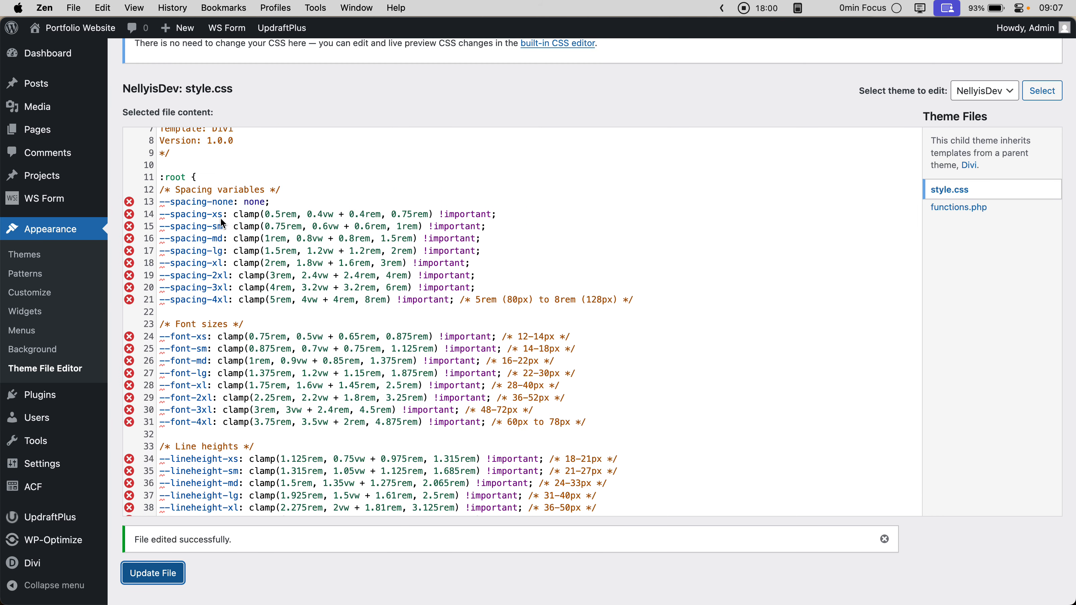
{"action": "mouse_move", "coordinate": [31, 218]}
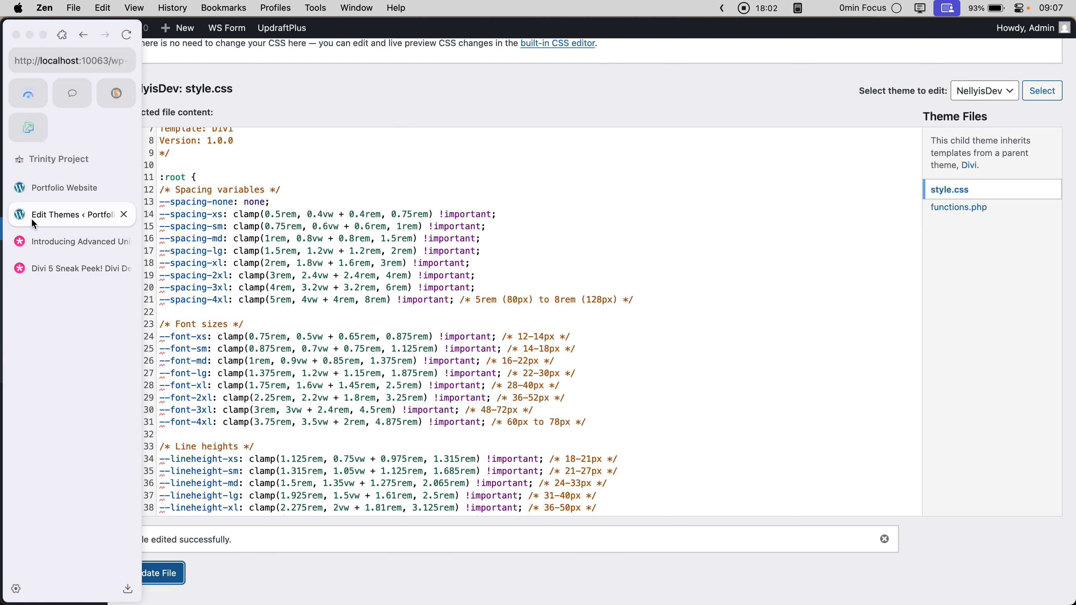
{"action": "left_click", "coordinate": [65, 191]}
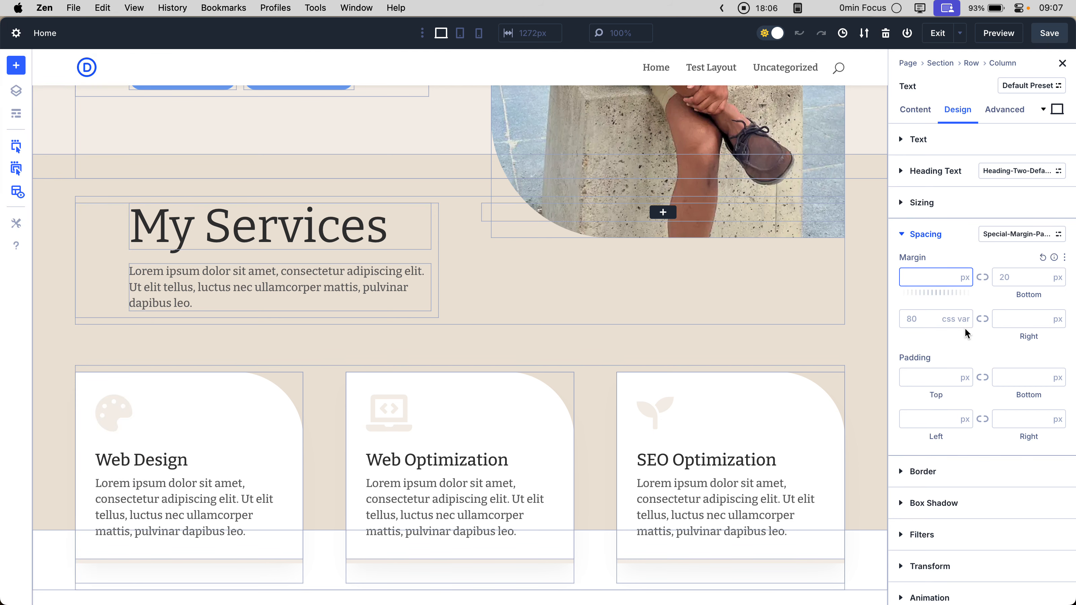
Try a freehand top margin adjustment on the My Services heading, clear it and compare with the Recent Work heading
{"action": "left_click_drag", "start_coordinate": [957, 292], "coordinate": [879, 280]}
{"action": "left_click", "coordinate": [925, 275]}
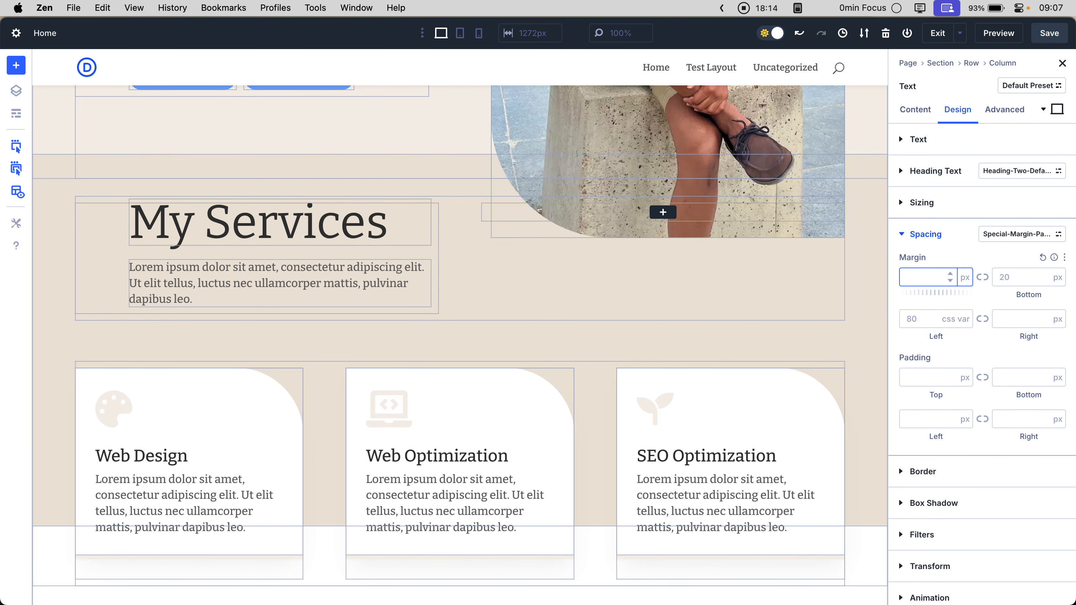
{"action": "scroll", "coordinate": [502, 276], "scroll_direction": "down", "scroll_amount": 10}
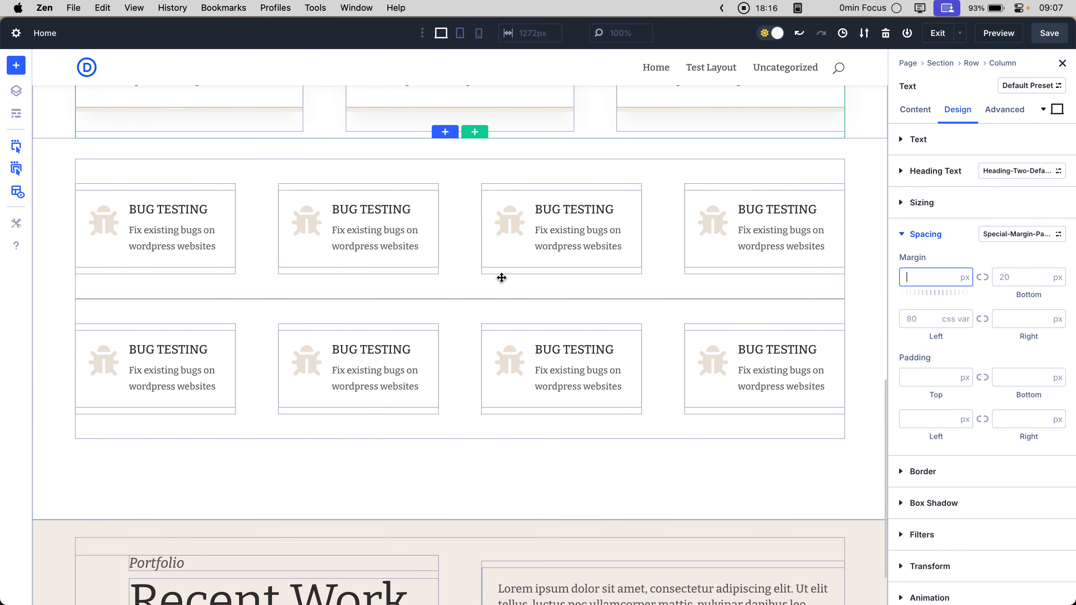
{"action": "scroll", "coordinate": [392, 253], "scroll_direction": "down", "scroll_amount": 2}
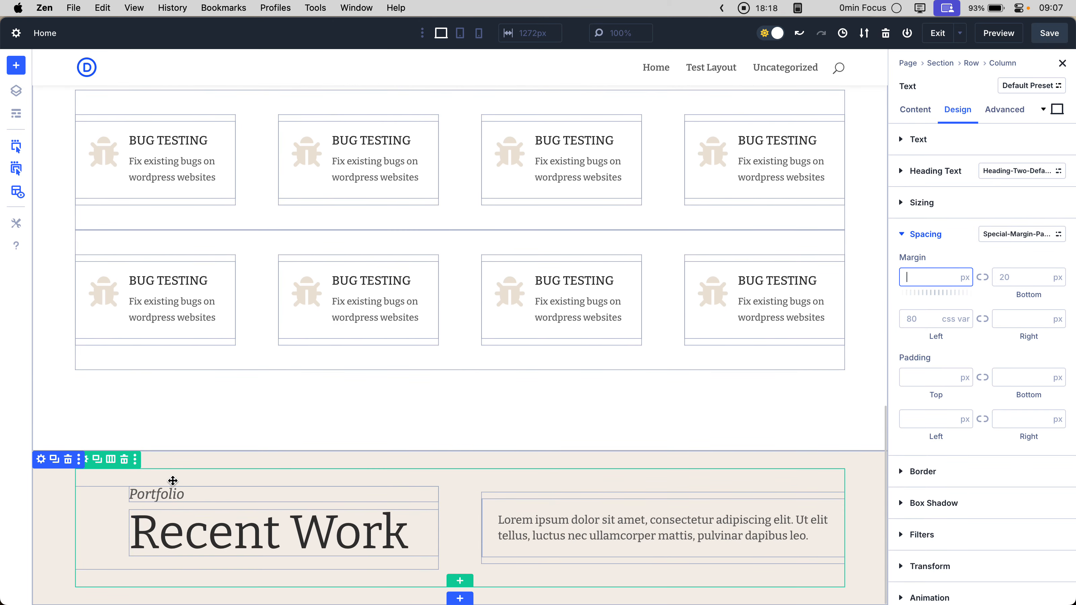
{"action": "scroll", "coordinate": [551, 320], "scroll_direction": "up", "scroll_amount": 15}
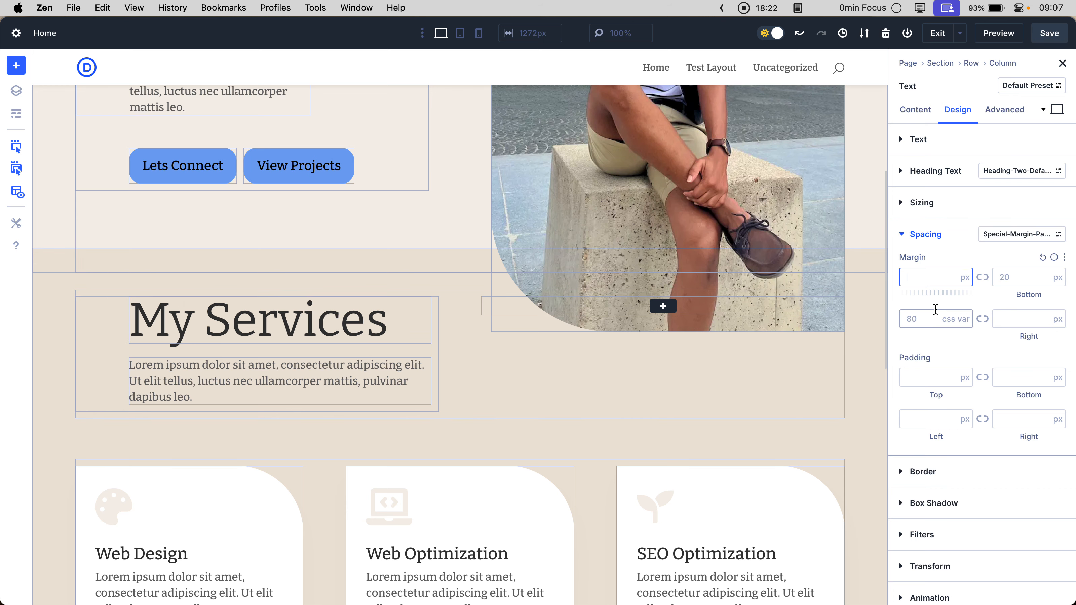
Try a top margin of -12 px on the My Services heading and compare its position with Recent Work
{"action": "left_click_drag", "start_coordinate": [953, 294], "coordinate": [901, 296]}
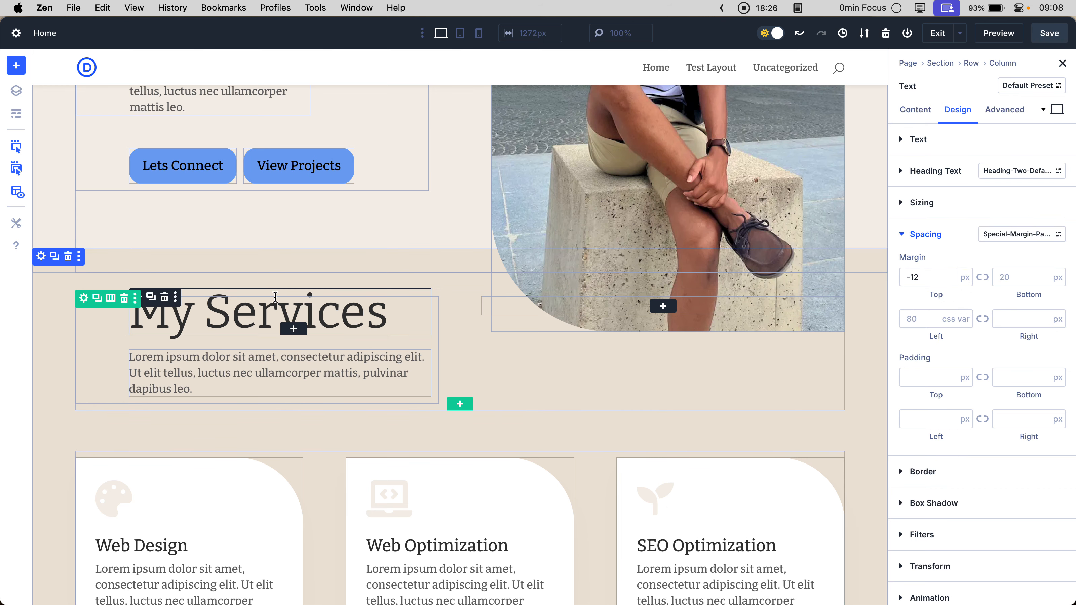
{"action": "scroll", "coordinate": [494, 313], "scroll_direction": "down", "scroll_amount": 7}
{"action": "scroll", "coordinate": [495, 313], "scroll_direction": "down", "scroll_amount": 7}
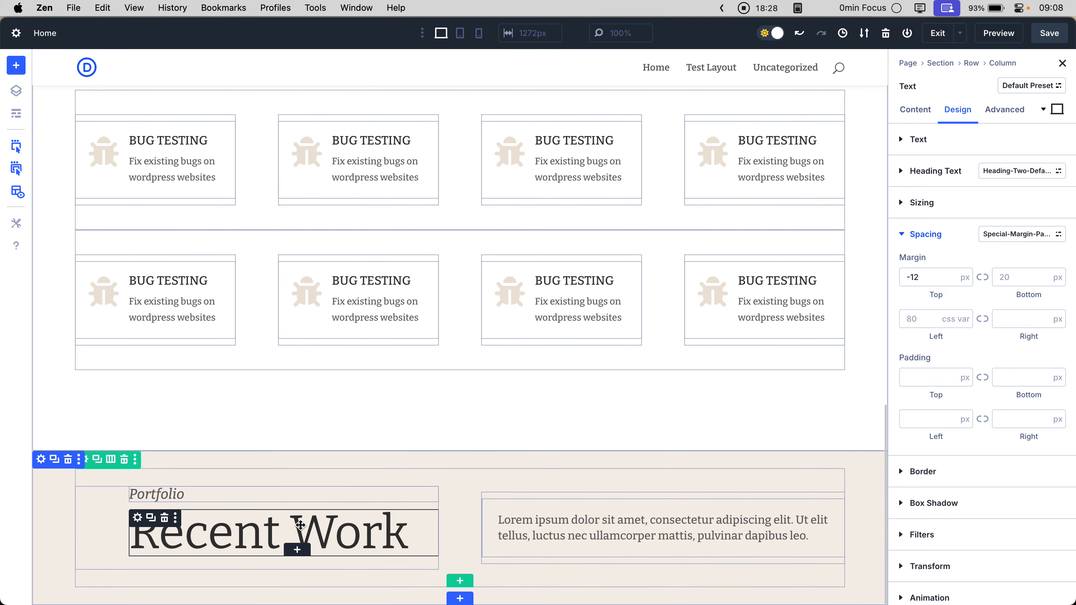
{"action": "scroll", "coordinate": [665, 343], "scroll_direction": "up", "scroll_amount": 14}
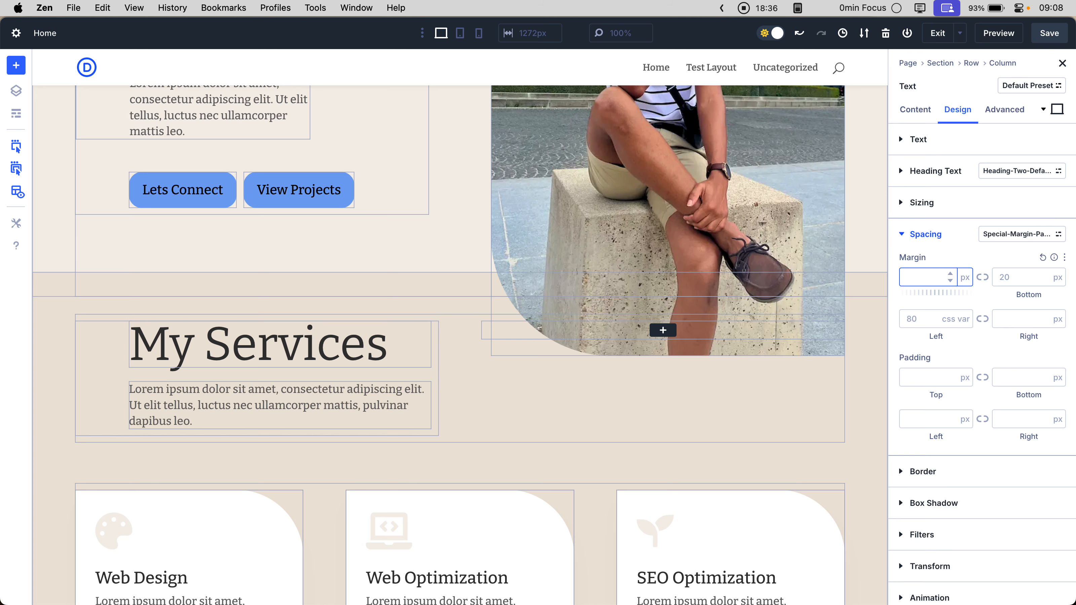
Set the My Services heading's top margin to the spacing-sm variable, using the css var unit
{"action": "scroll", "coordinate": [344, 389], "scroll_direction": "down", "scroll_amount": 6}
{"action": "scroll", "coordinate": [342, 394], "scroll_direction": "up", "scroll_amount": 2}
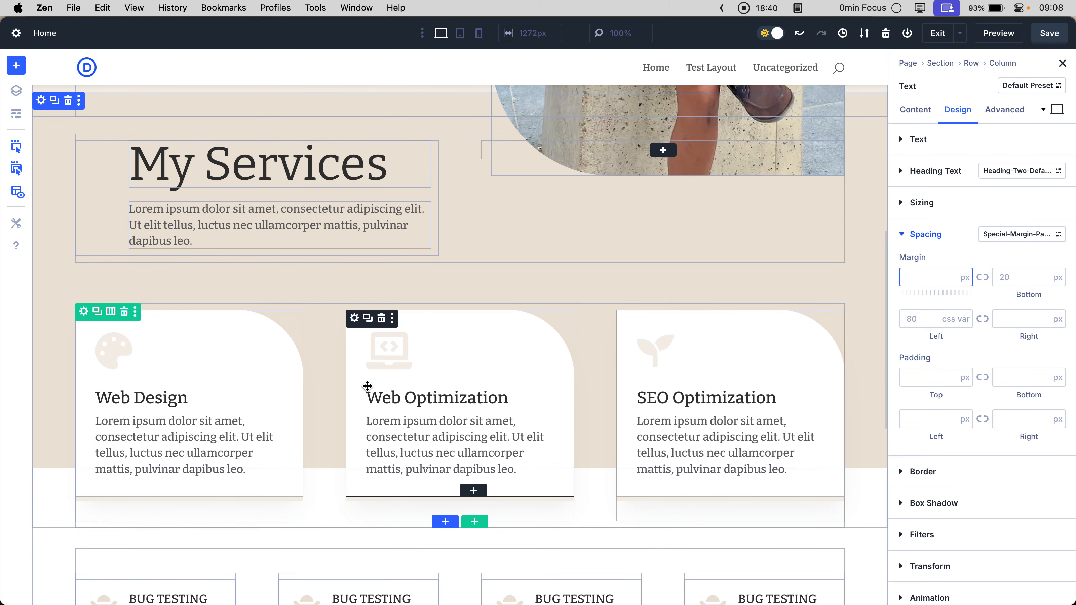
{"action": "scroll", "coordinate": [367, 386], "scroll_direction": "down", "scroll_amount": 4}
{"action": "scroll", "coordinate": [367, 386], "scroll_direction": "down", "scroll_amount": 9}
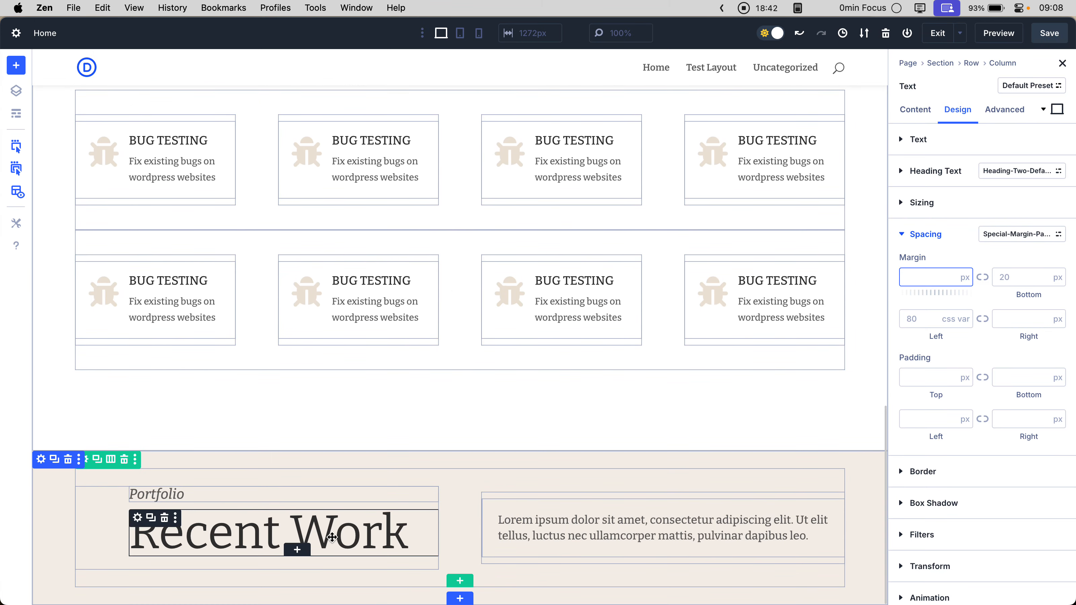
{"action": "scroll", "coordinate": [331, 538], "scroll_direction": "up", "scroll_amount": 13}
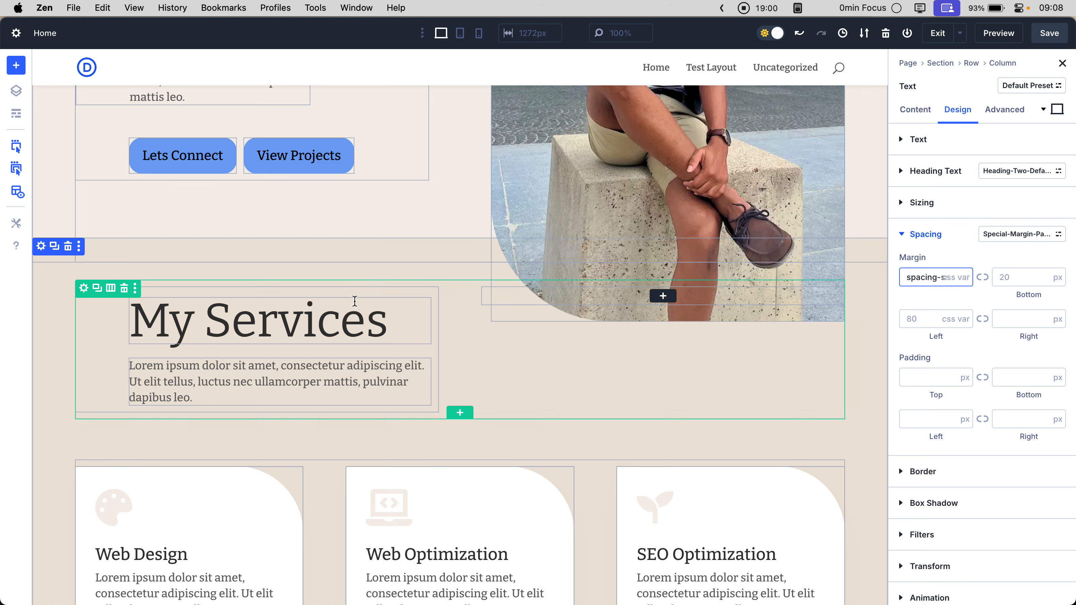
Give the Recent Work heading the same spacing-sm CSS variable as top margin and compare it with My Services
{"action": "scroll", "coordinate": [646, 327], "scroll_direction": "down", "scroll_amount": 2}
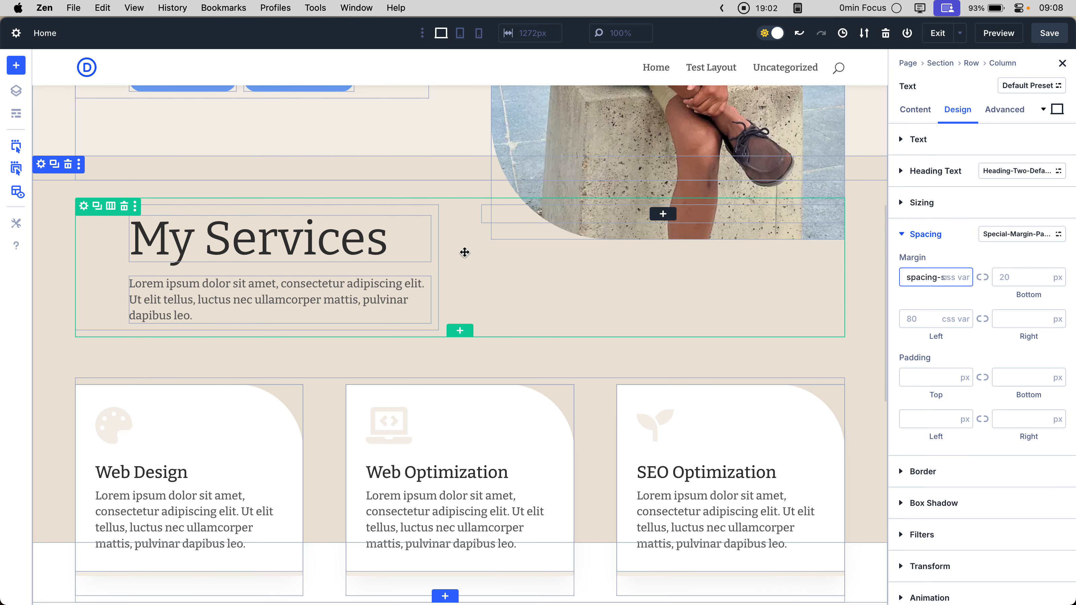
{"action": "scroll", "coordinate": [289, 248], "scroll_direction": "down", "scroll_amount": 10}
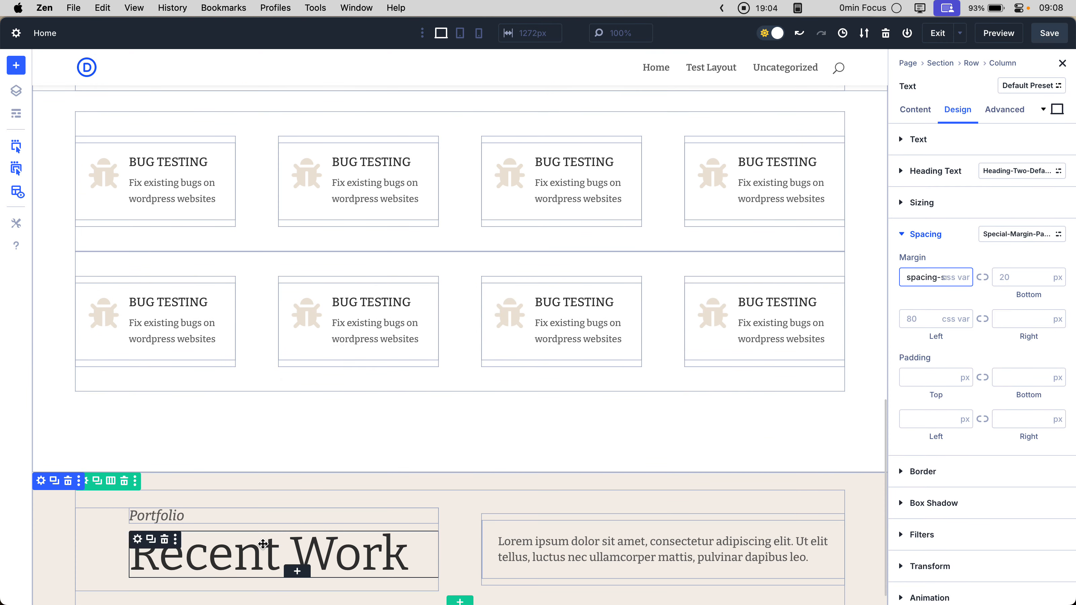
{"action": "left_click", "coordinate": [288, 568]}
{"action": "left_click", "coordinate": [958, 109]}
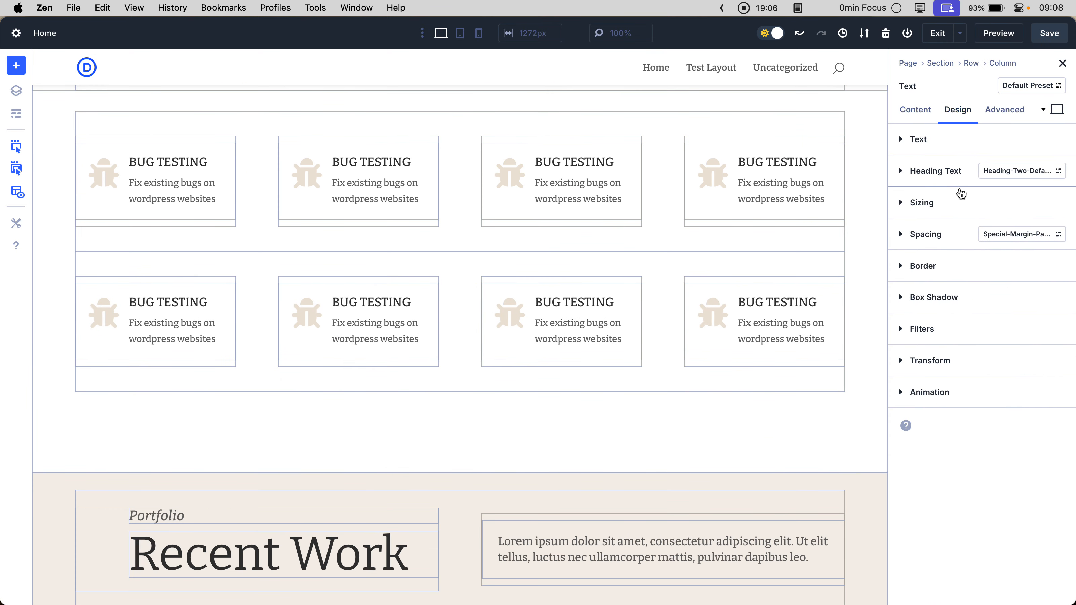
{"action": "left_click", "coordinate": [947, 235]}
{"action": "type", "text": "-s"}
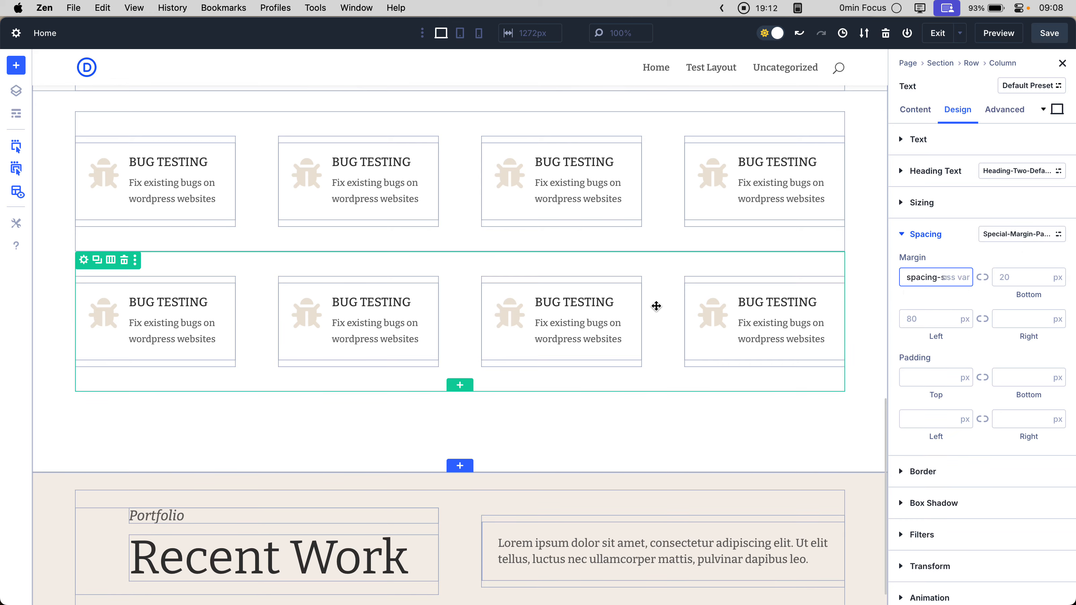
{"action": "scroll", "coordinate": [614, 361], "scroll_direction": "up", "scroll_amount": 4}
{"action": "scroll", "coordinate": [598, 344], "scroll_direction": "up", "scroll_amount": 10}
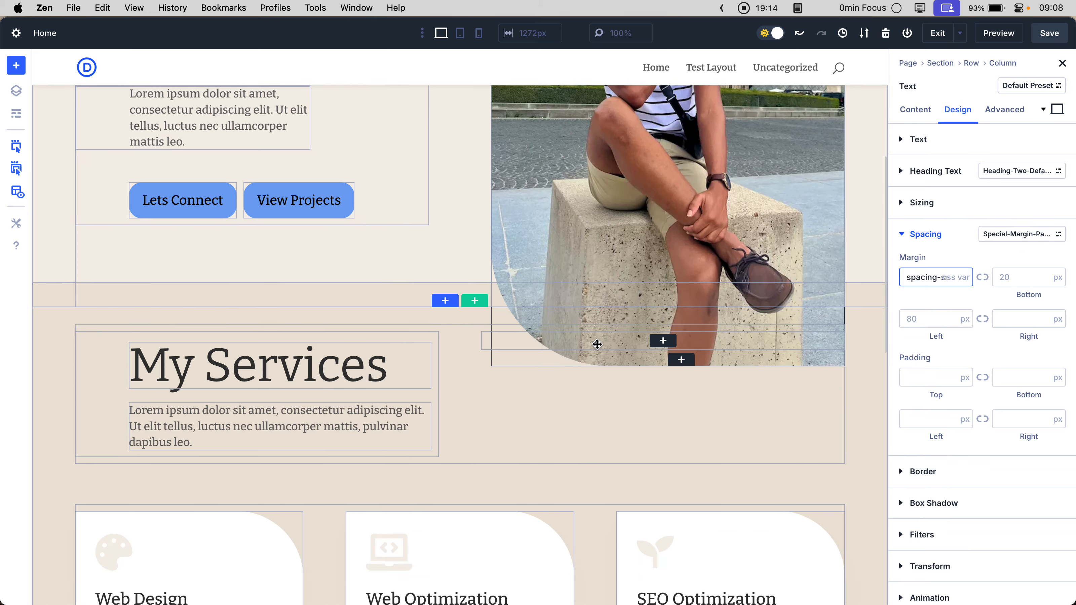
{"action": "scroll", "coordinate": [597, 345], "scroll_direction": "down", "scroll_amount": 15}
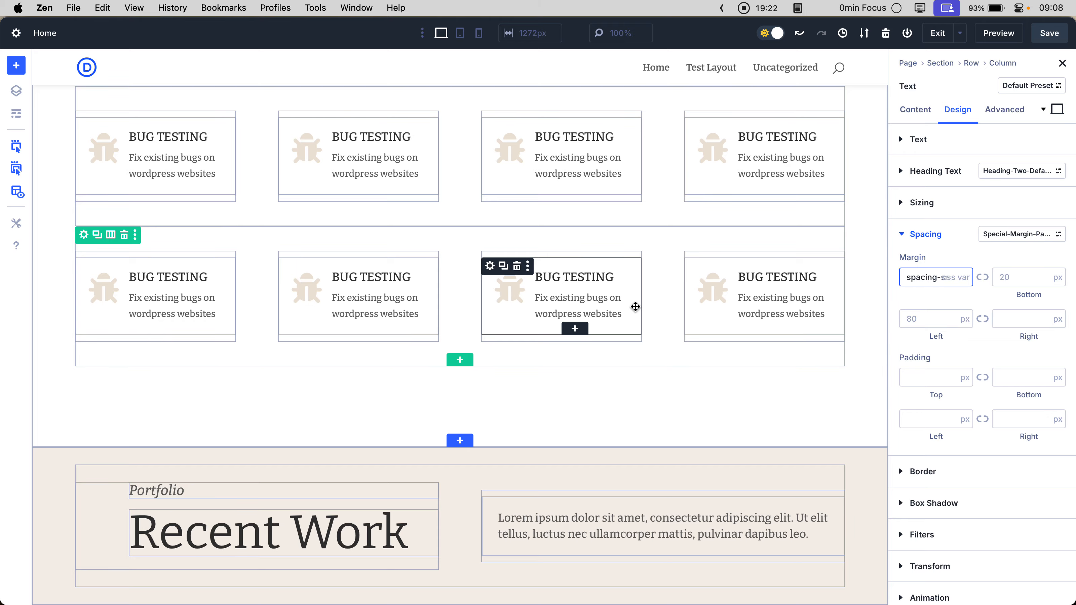
{"action": "scroll", "coordinate": [577, 251], "scroll_direction": "up", "scroll_amount": 10}
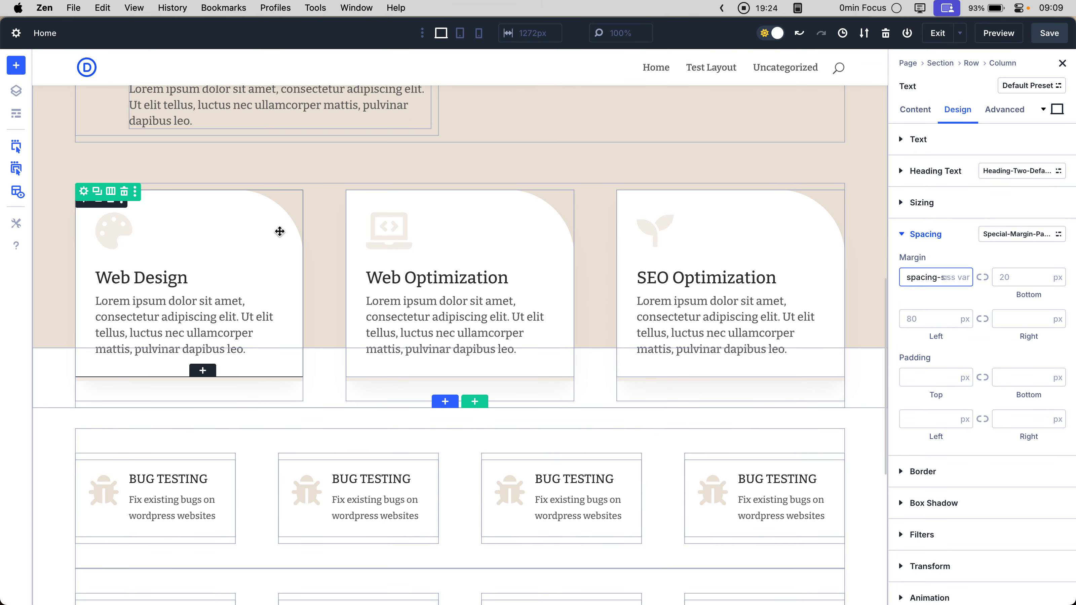
{"action": "scroll", "coordinate": [244, 345], "scroll_direction": "down", "scroll_amount": 15}
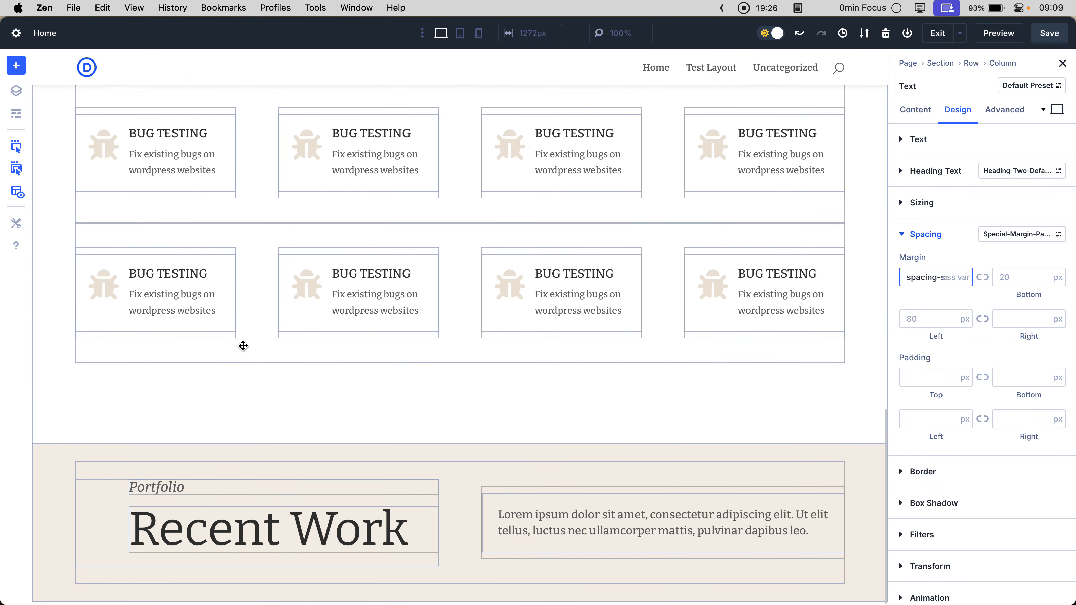
{"action": "scroll", "coordinate": [251, 531], "scroll_direction": "up", "scroll_amount": 15}
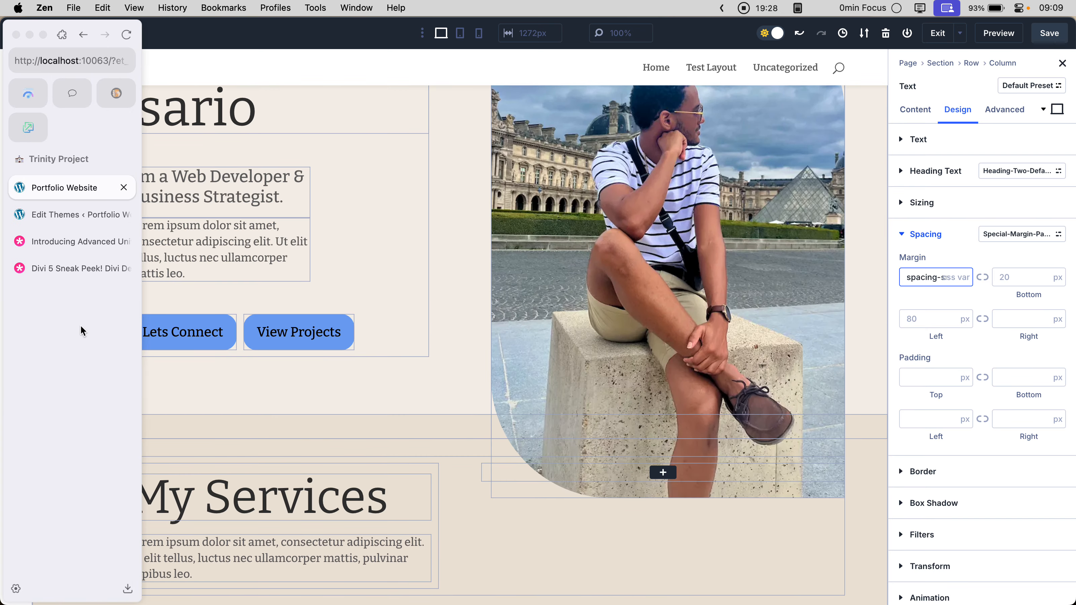
Highlight the --spacing-xs declaration in the child theme's style.css, then return to the portfolio page's visual builder
{"action": "left_click", "coordinate": [87, 214]}
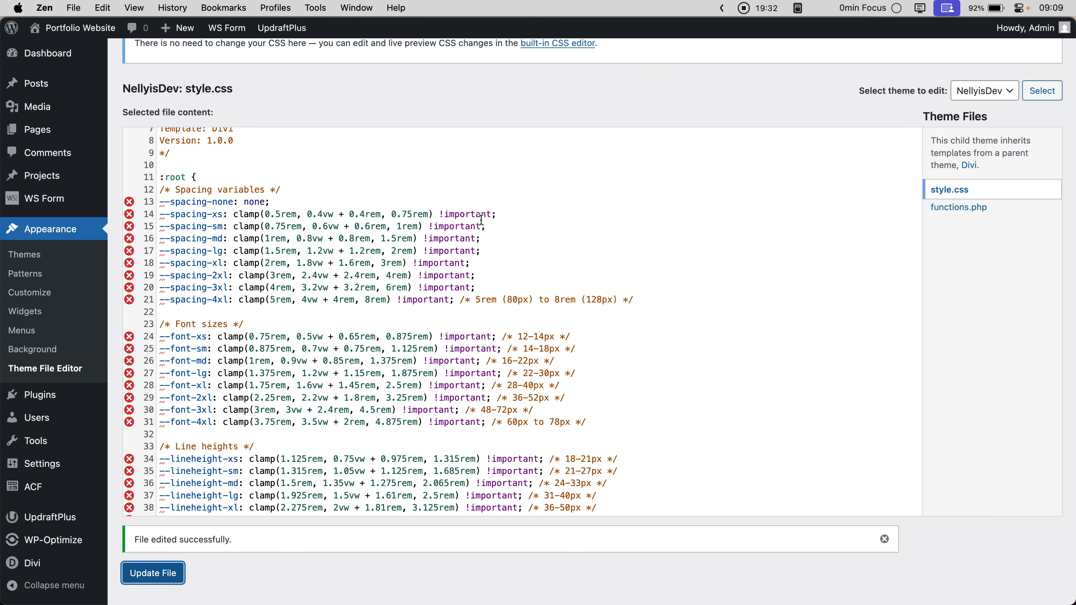
{"action": "left_click_drag", "start_coordinate": [514, 211], "coordinate": [163, 215]}
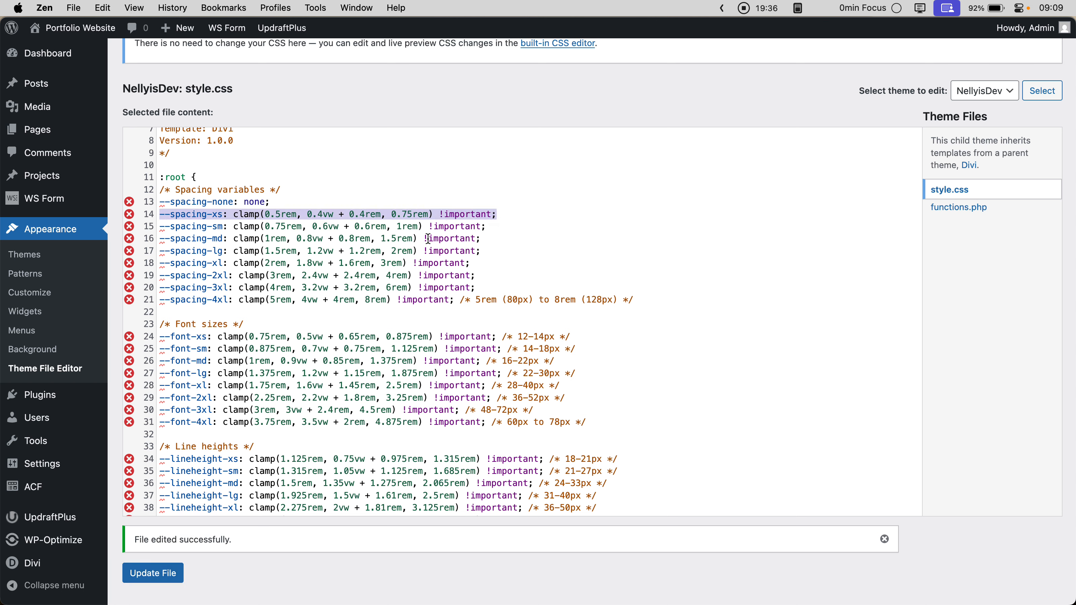
{"action": "mouse_move", "coordinate": [3, 255]}
{"action": "left_click", "coordinate": [83, 189]}
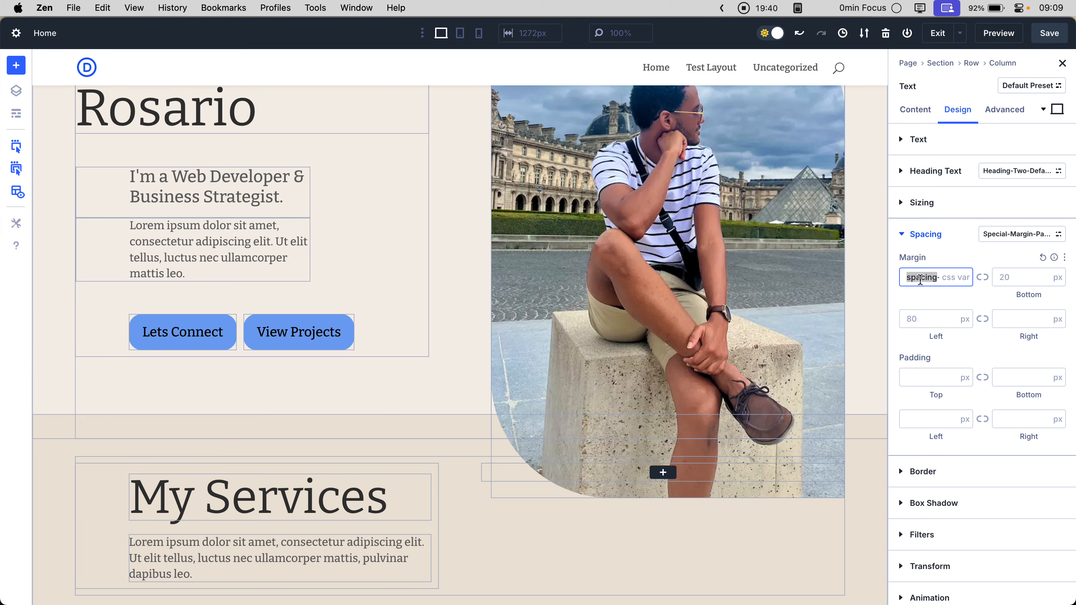
Examine the Global Variables mockups in the Divi 5 article and the spacing and font variables in the child theme's style.css
{"action": "mouse_move", "coordinate": [3, 178]}
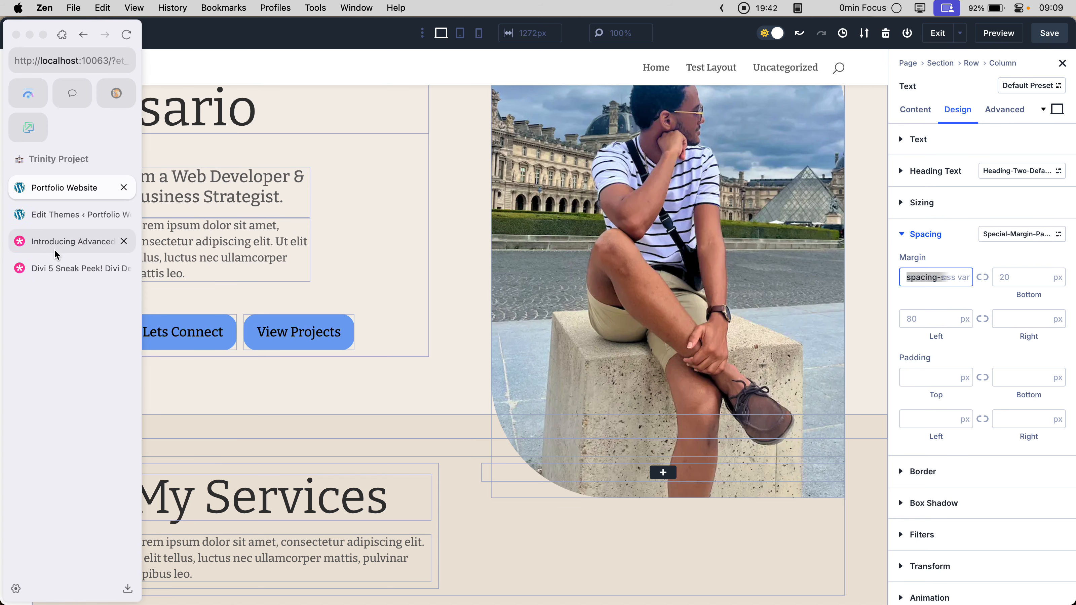
{"action": "left_click", "coordinate": [59, 261]}
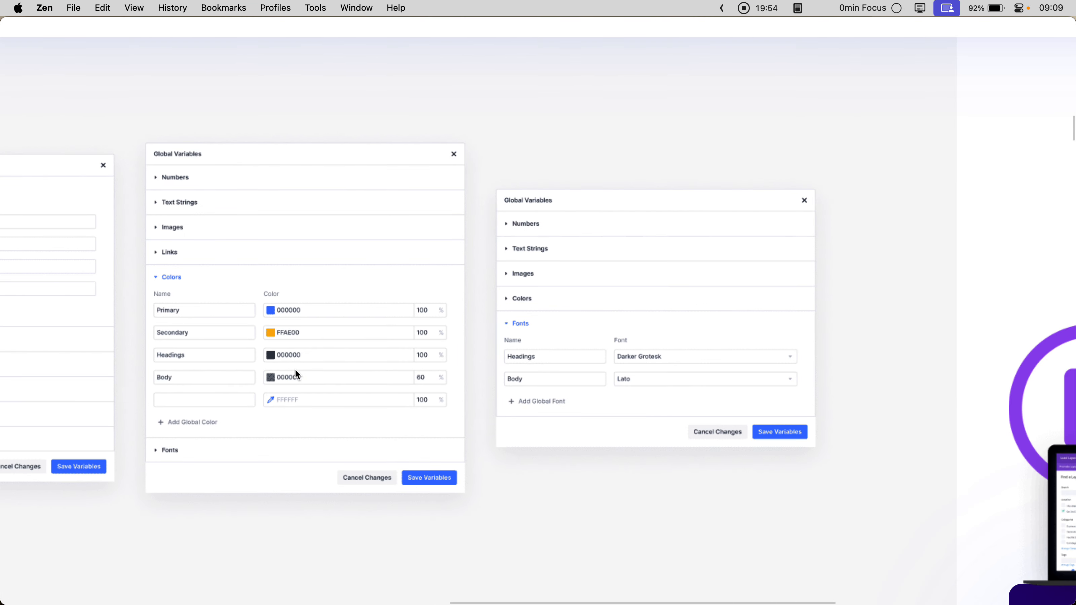
{"action": "mouse_move", "coordinate": [46, 266]}
{"action": "left_click", "coordinate": [76, 214]}
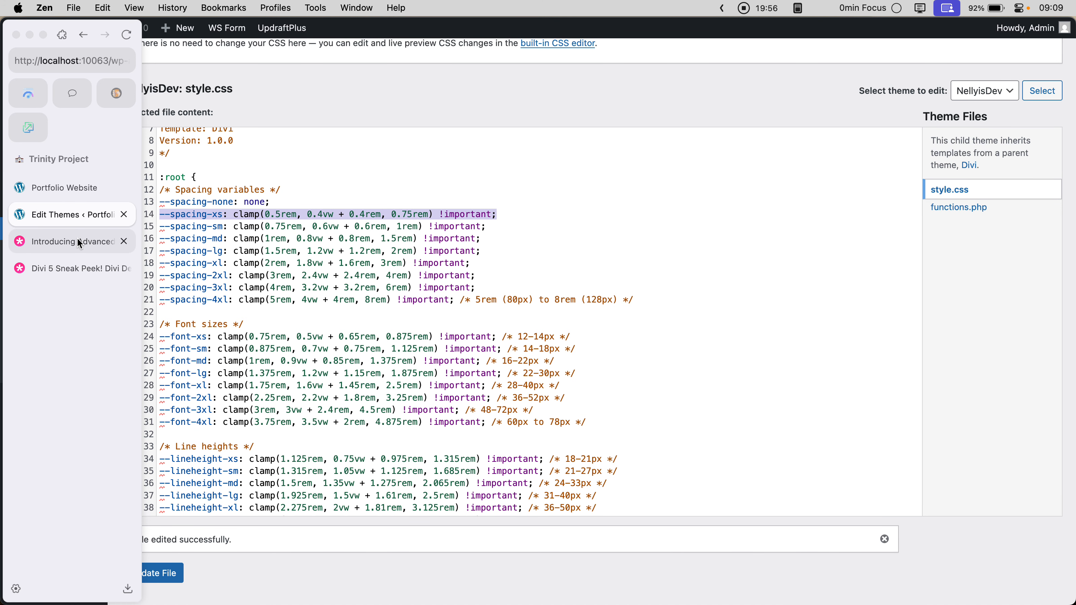
{"action": "scroll", "coordinate": [370, 313], "scroll_direction": "down", "scroll_amount": 5}
{"action": "scroll", "coordinate": [370, 313], "scroll_direction": "up", "scroll_amount": 6}
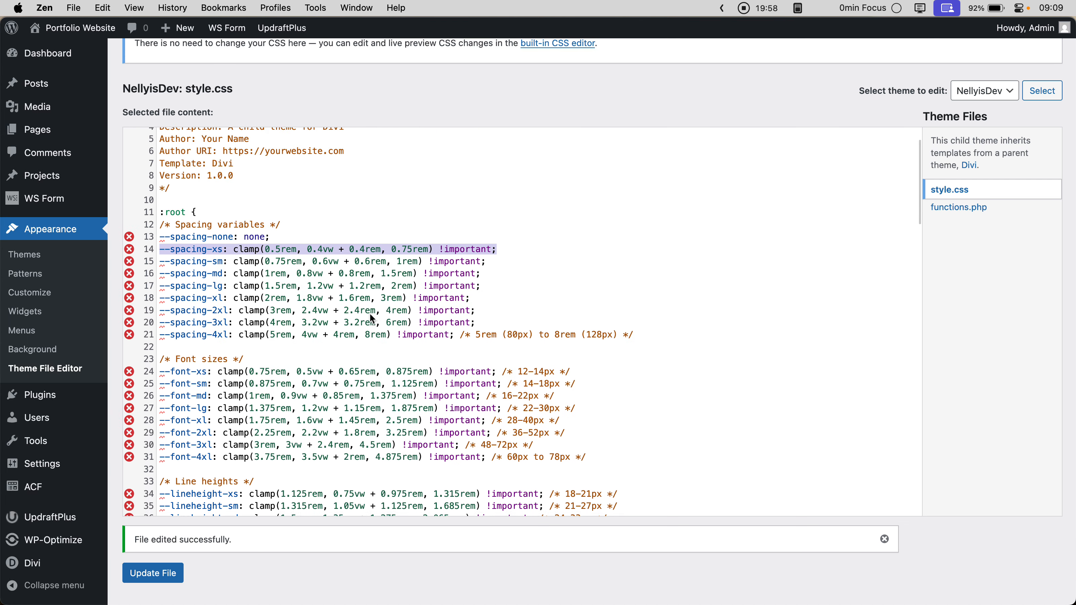
Return to the page builder and clear the top margin value of the My Services heading
{"action": "left_click", "coordinate": [83, 189]}
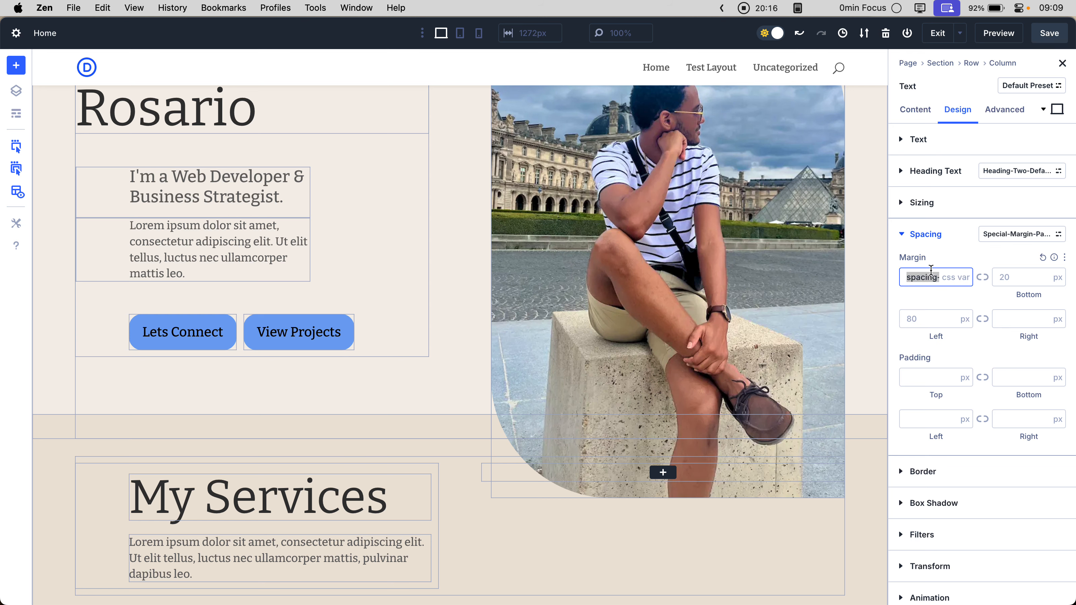
{"action": "scroll", "coordinate": [427, 420], "scroll_direction": "down", "scroll_amount": 15}
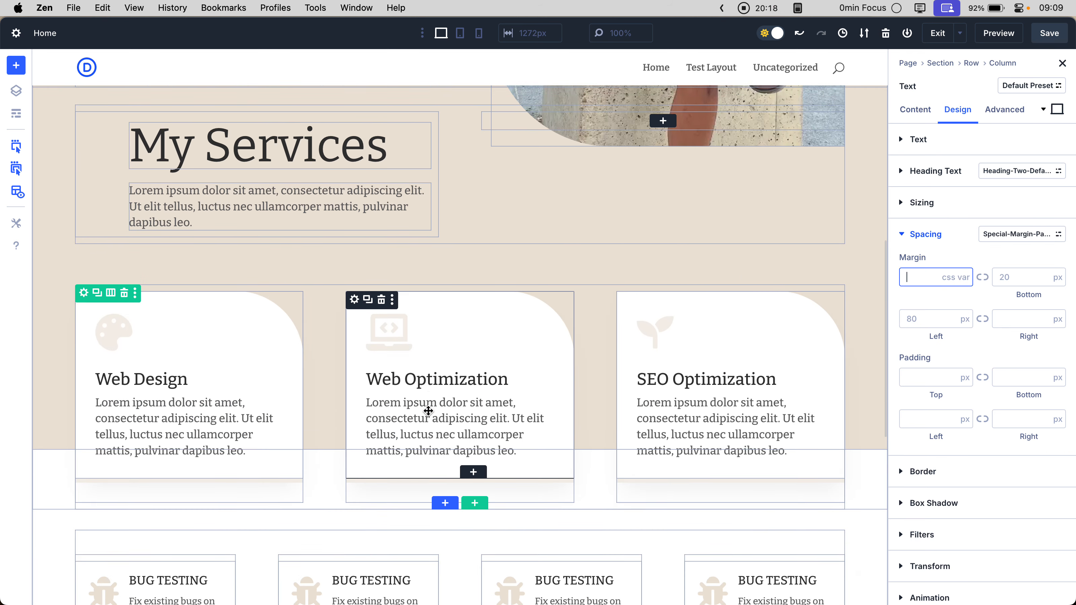
{"action": "scroll", "coordinate": [428, 411], "scroll_direction": "up", "scroll_amount": 10}
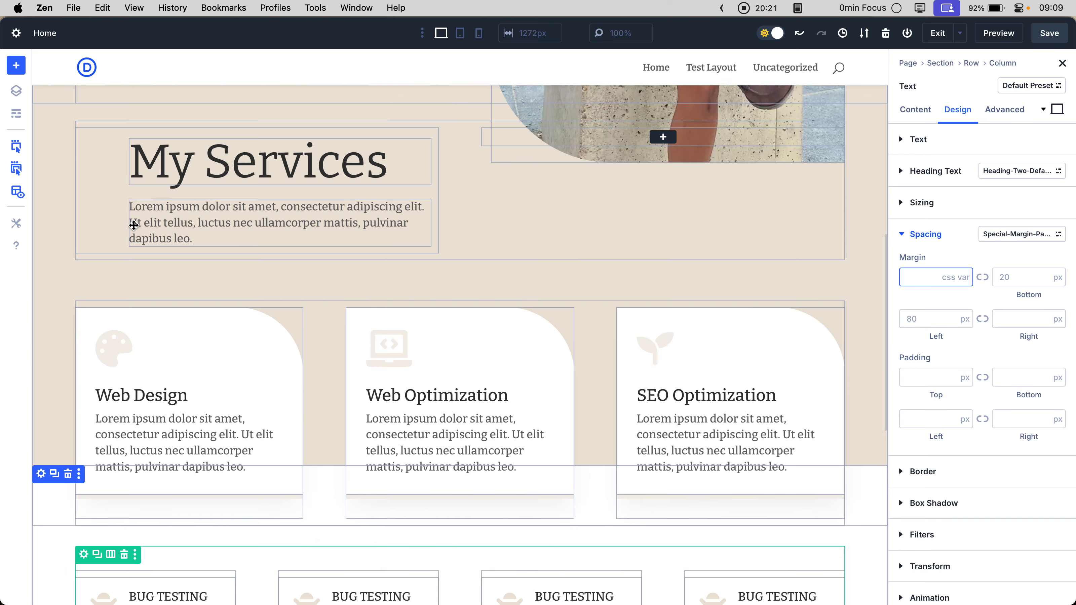
{"action": "scroll", "coordinate": [134, 225], "scroll_direction": "up", "scroll_amount": 2}
{"action": "left_click", "coordinate": [227, 250]}
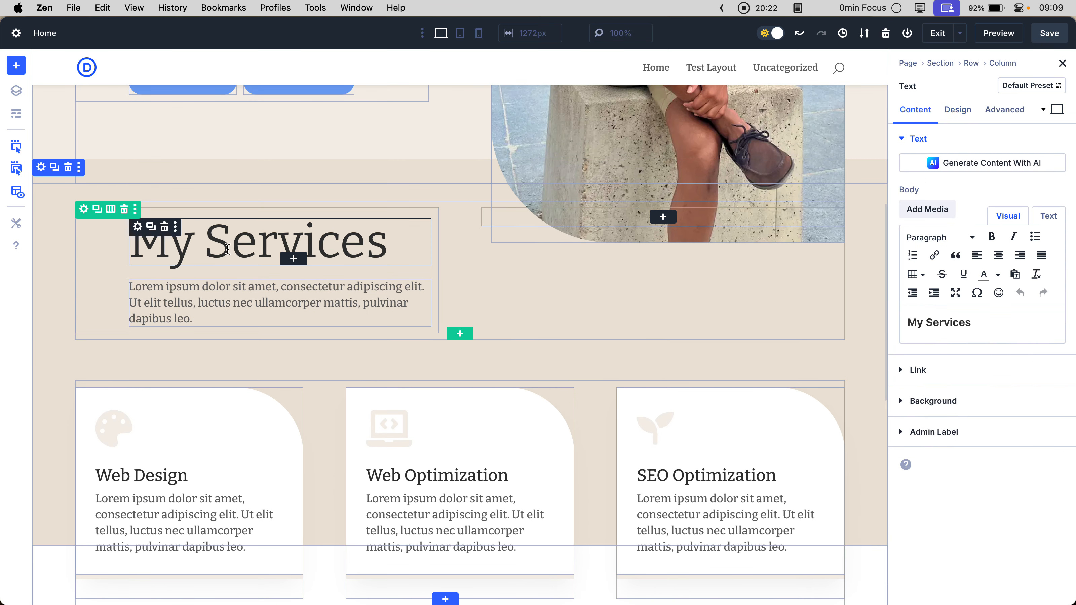
{"action": "left_click", "coordinate": [946, 112]}
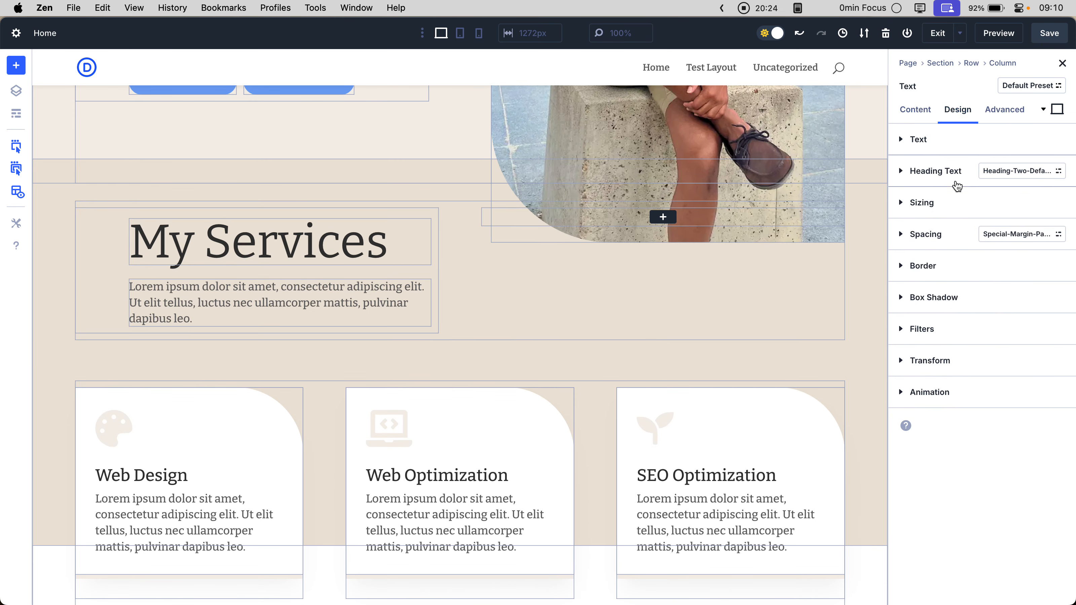
{"action": "left_click", "coordinate": [951, 172]}
{"action": "left_click", "coordinate": [952, 172]}
{"action": "left_click", "coordinate": [950, 235]}
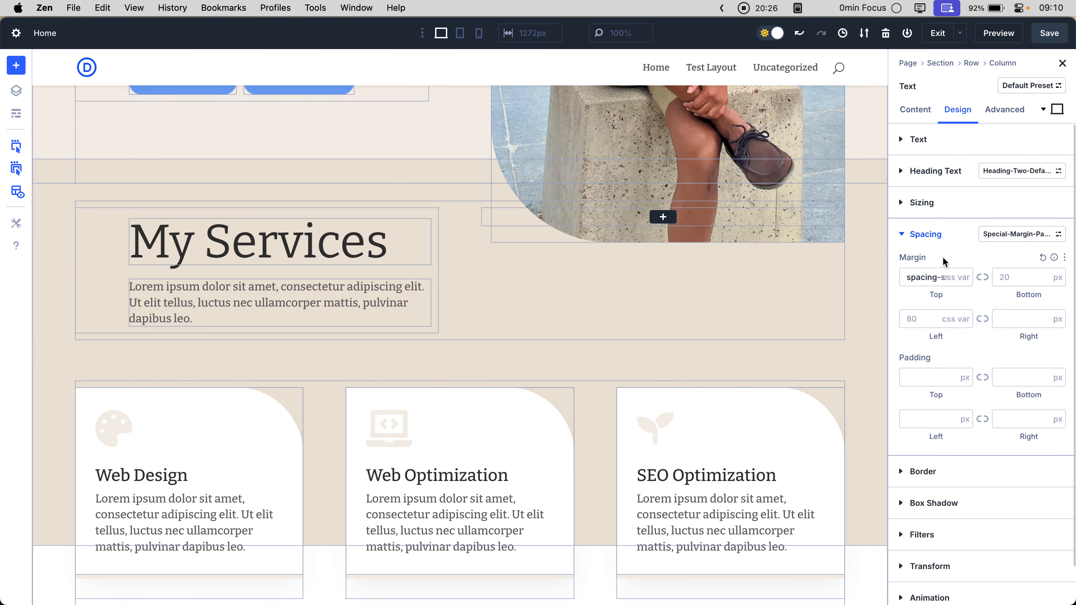
{"action": "double_click", "coordinate": [925, 278]}
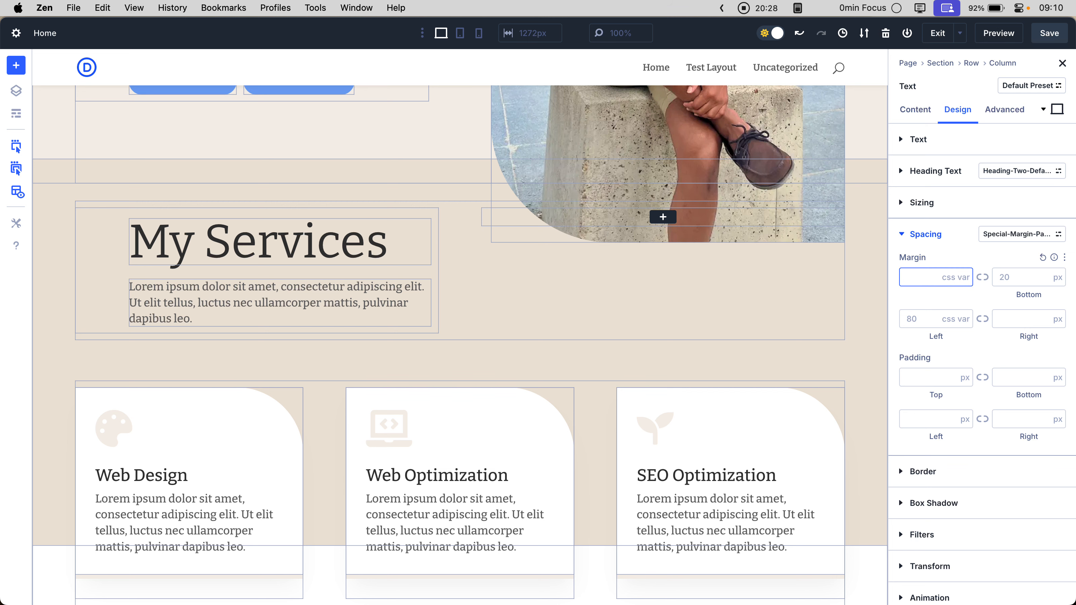
Inspect the global, recent and saved background color palettes for the My Services section
{"action": "left_click", "coordinate": [50, 353]}
{"action": "left_click", "coordinate": [971, 186]}
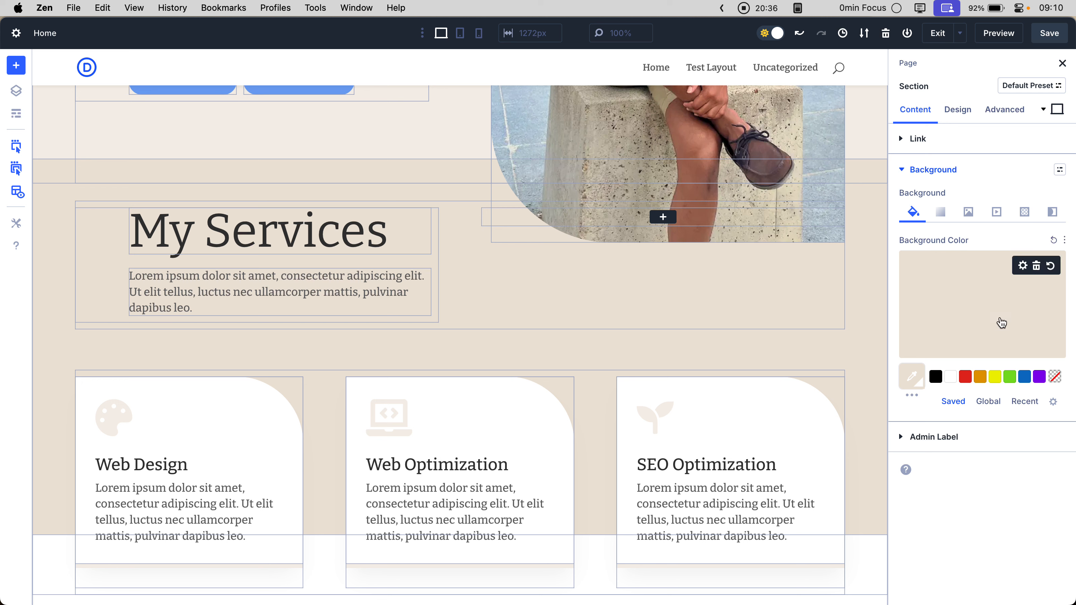
{"action": "left_click", "coordinate": [991, 405]}
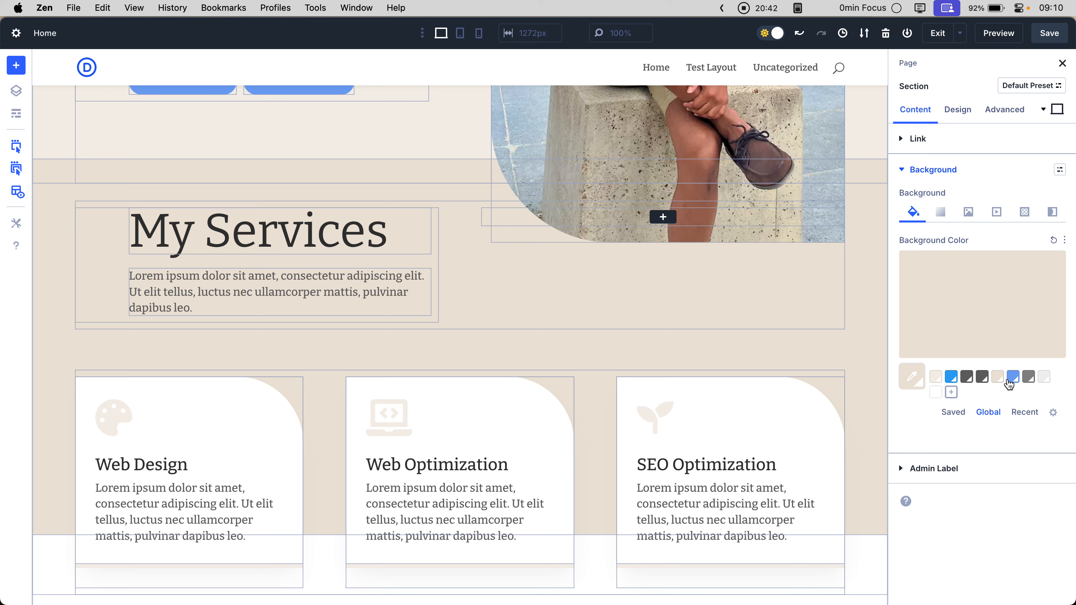
{"action": "left_click", "coordinate": [1026, 412]}
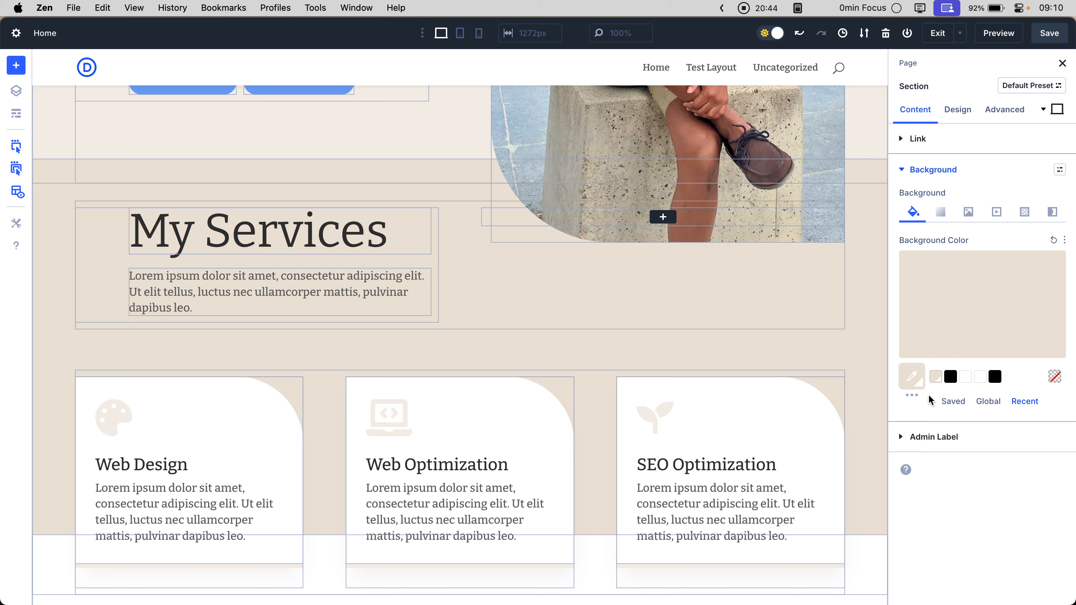
{"action": "left_click", "coordinate": [949, 399]}
{"action": "left_click", "coordinate": [946, 170]}
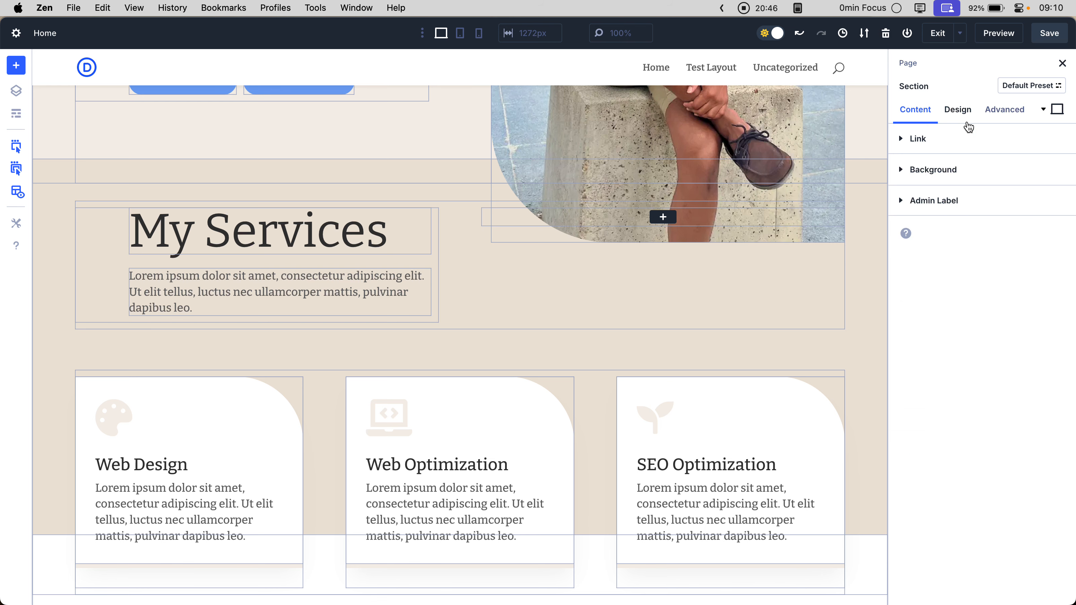
Open the background color settings of the Web Optimization blurb
{"action": "scroll", "coordinate": [594, 283], "scroll_direction": "down", "scroll_amount": 3}
{"action": "left_click", "coordinate": [499, 317]}
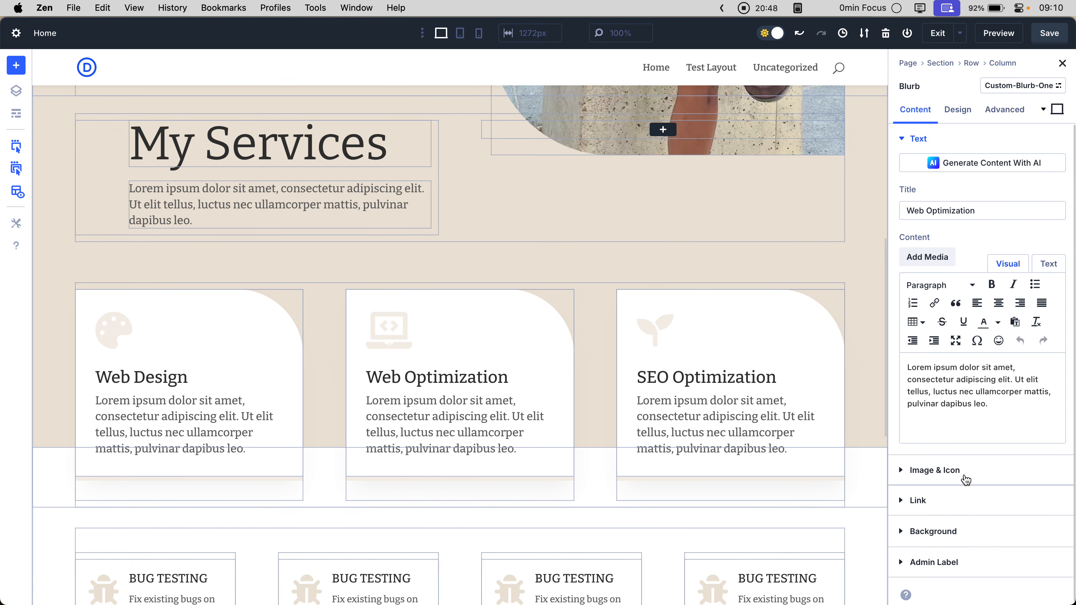
{"action": "left_click", "coordinate": [949, 532]}
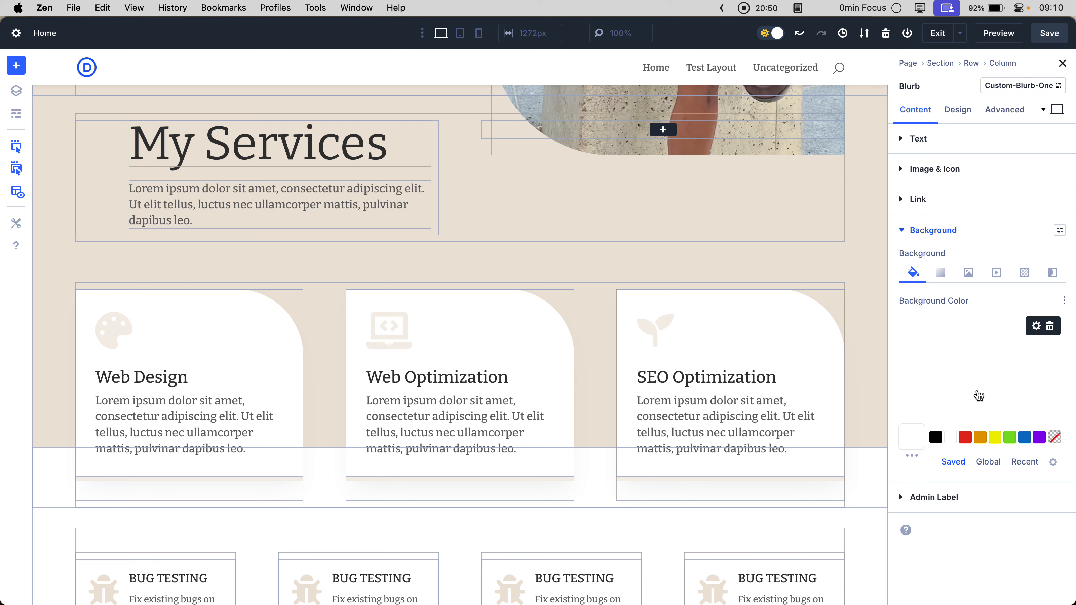
Open chatgpt.com in a new browser tab
{"action": "mouse_move", "coordinate": [2, 218]}
{"action": "key", "text": "super+t"}
{"action": "type", "text": "cha"}
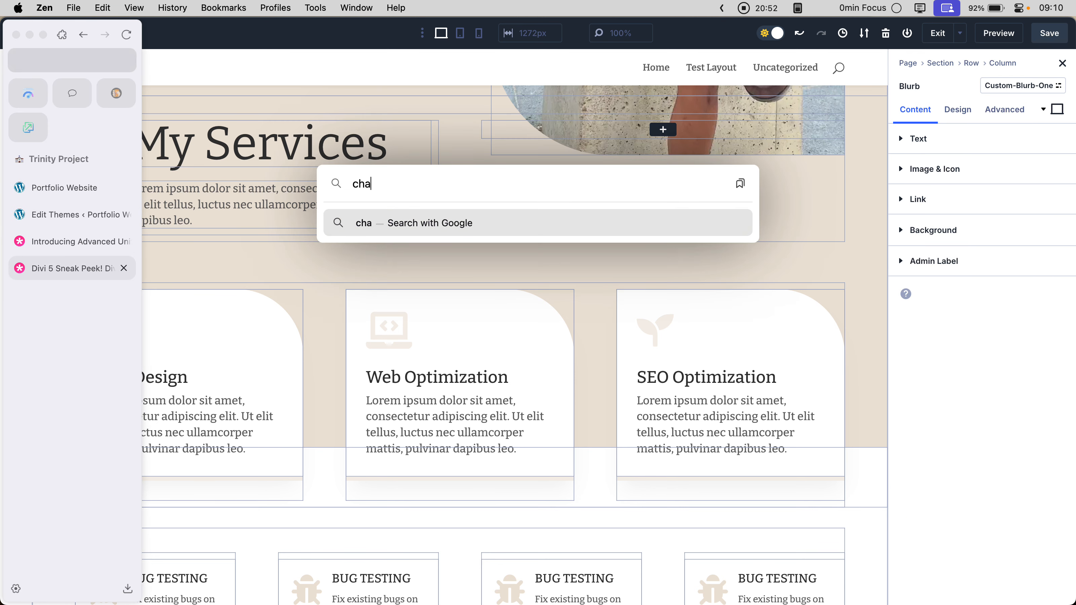
{"action": "type", "text": "tgpt.com"}
{"action": "key", "text": "Return"}
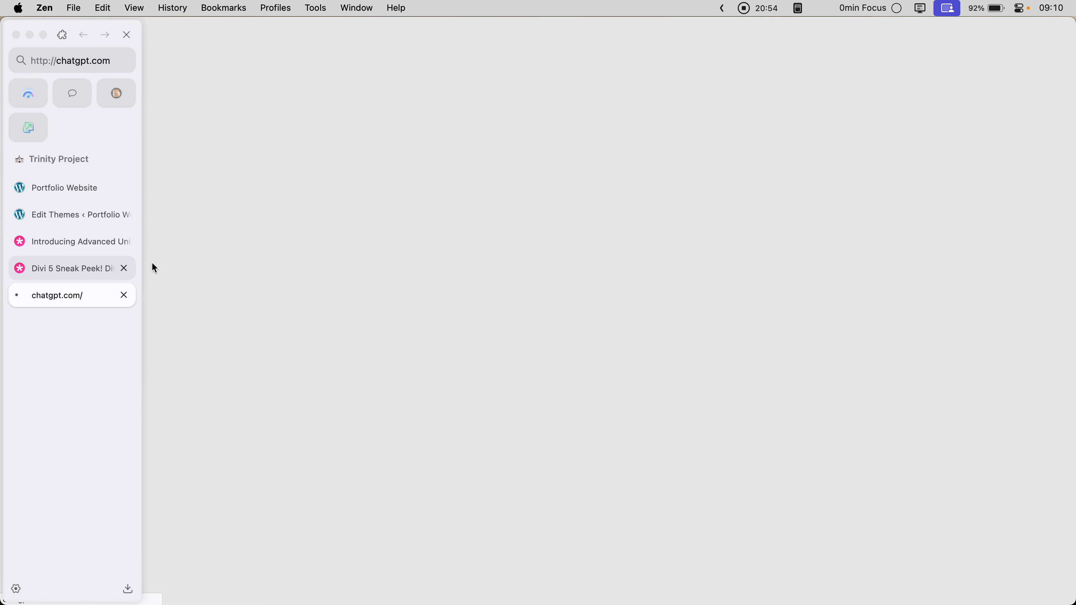
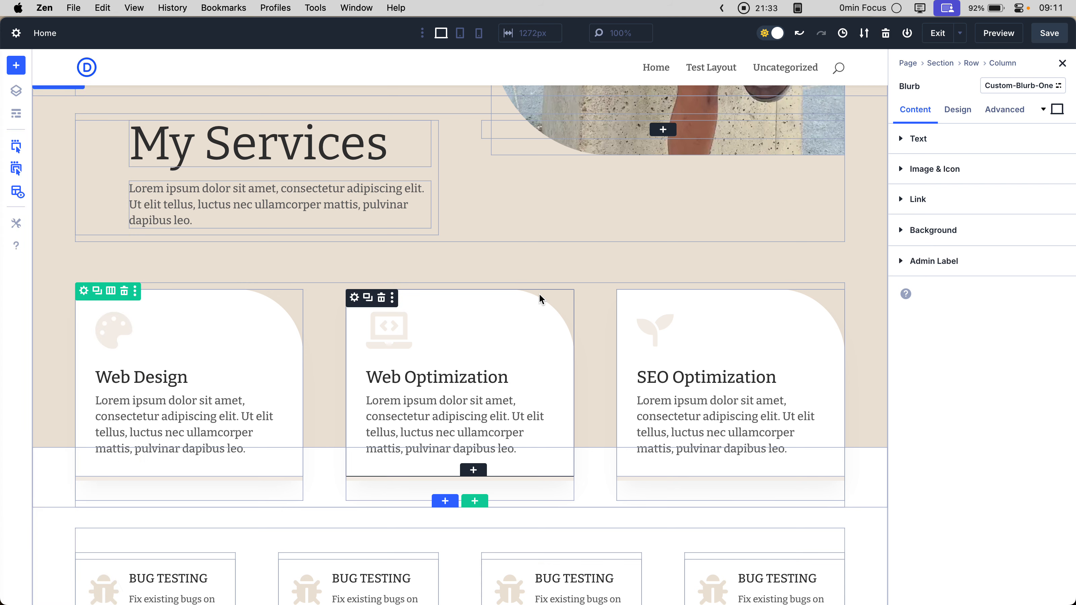
Try dark gray, beige and #72a4f2 blue global colors as the Web Optimization blurb's background, then remove the background color
{"action": "left_click", "coordinate": [974, 239]}
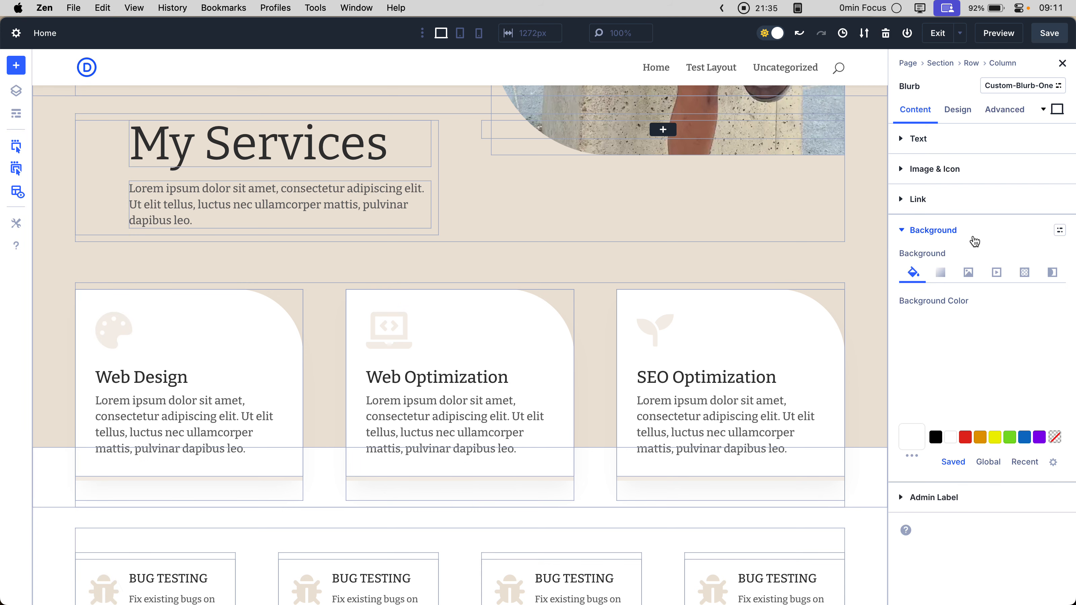
{"action": "left_click", "coordinate": [964, 385]}
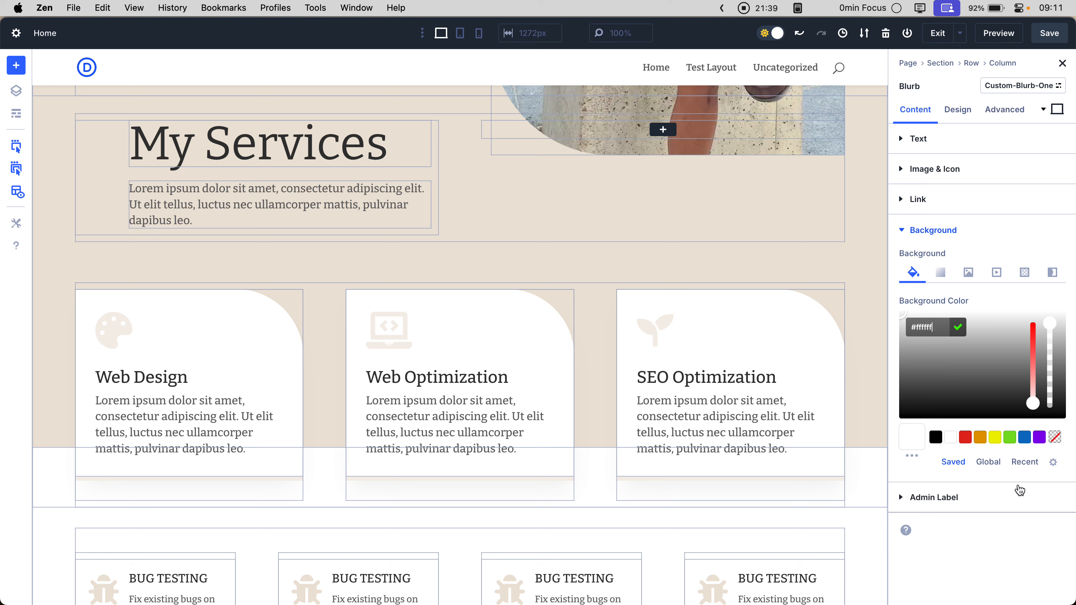
{"action": "left_click", "coordinate": [987, 463]}
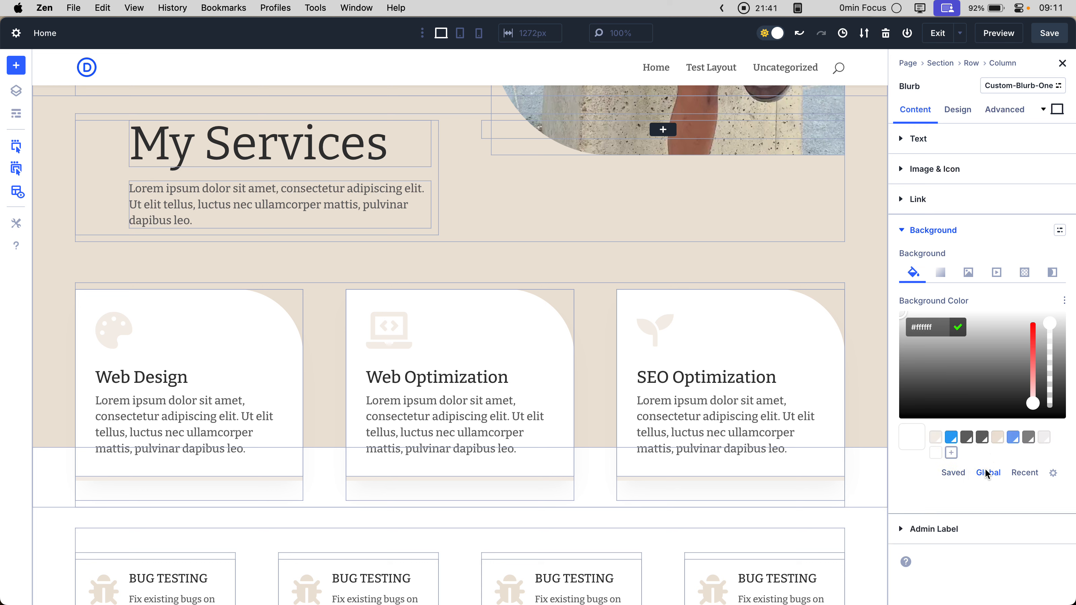
{"action": "left_click", "coordinate": [983, 437]}
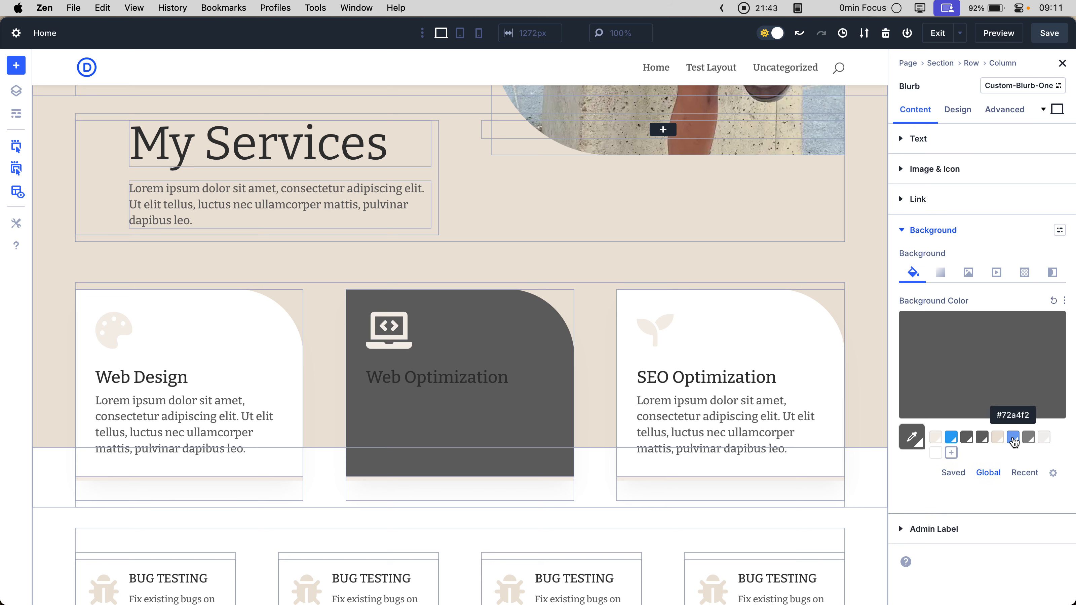
{"action": "left_click", "coordinate": [1013, 438]}
{"action": "left_click", "coordinate": [998, 439]}
{"action": "left_click", "coordinate": [1013, 441]}
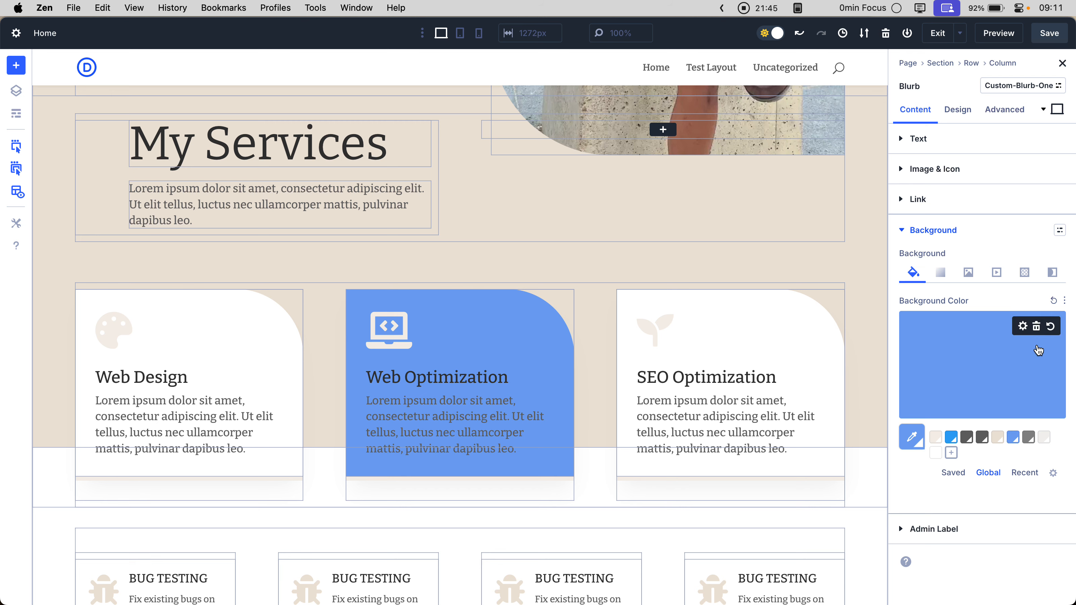
{"action": "left_click", "coordinate": [1037, 329]}
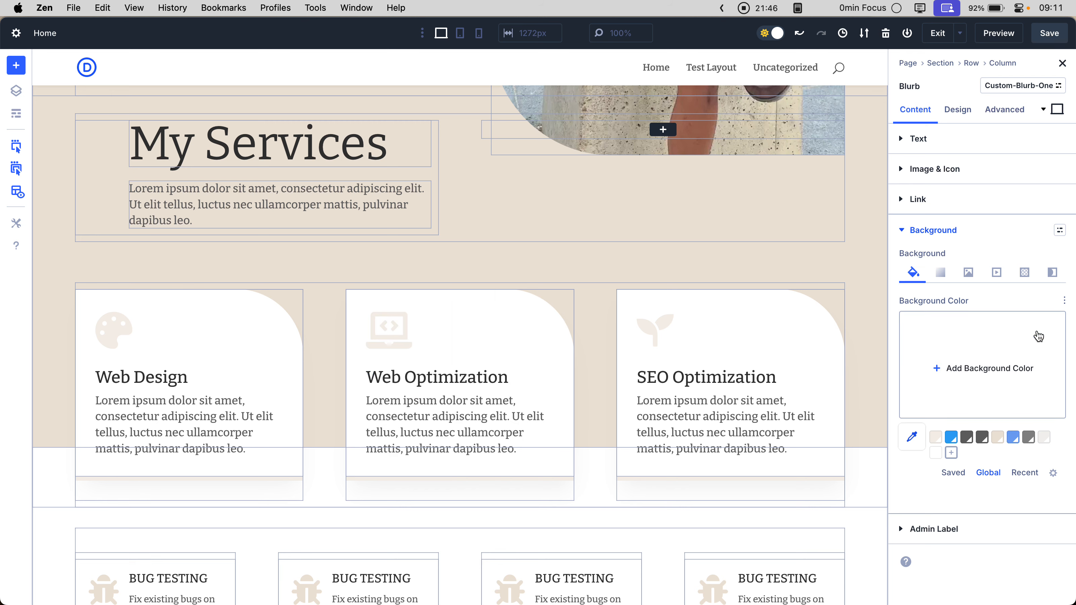
{"action": "left_click", "coordinate": [926, 242]}
Switch to the theme file editor tab with the child theme's style.css
{"action": "mouse_move", "coordinate": [20, 181]}
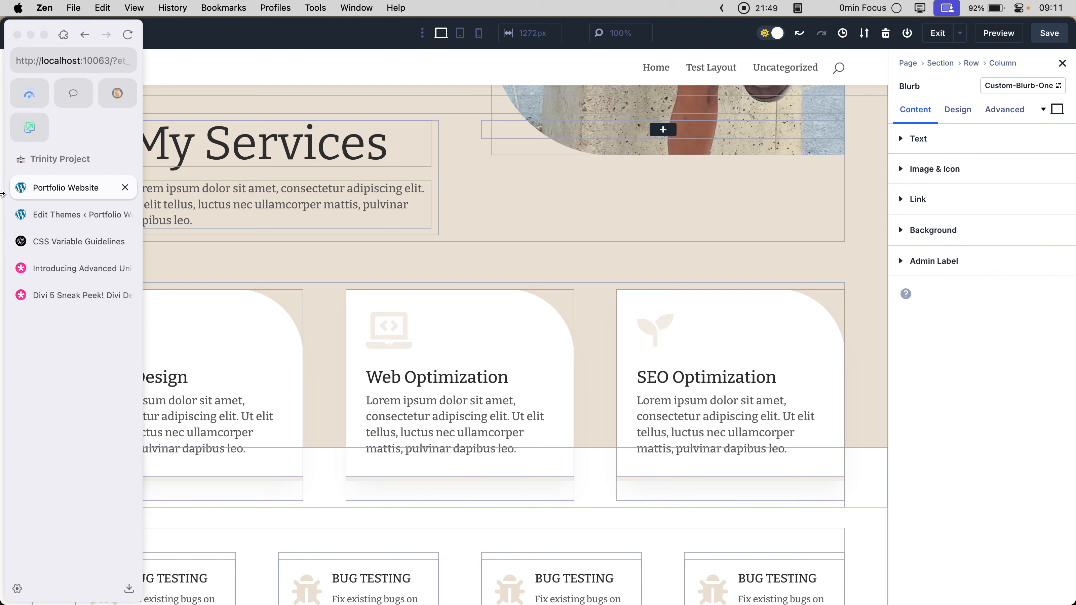
{"action": "left_click", "coordinate": [74, 216]}
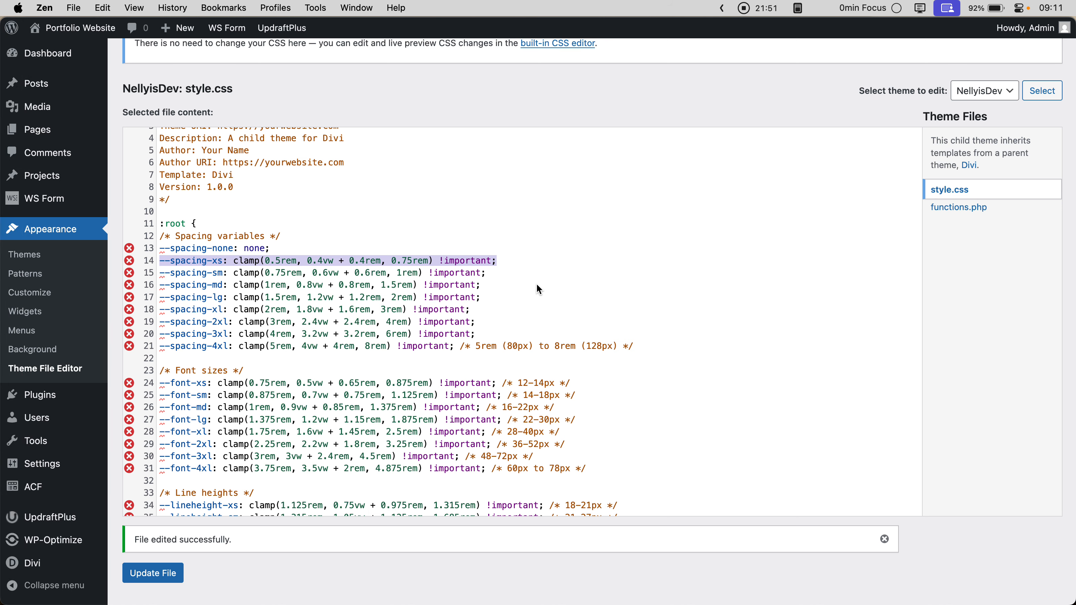
Switch to the ChatGPT tab and review the suggested color, typography and spacing CSS variables
{"action": "mouse_move", "coordinate": [4, 263]}
{"action": "left_click", "coordinate": [80, 241]}
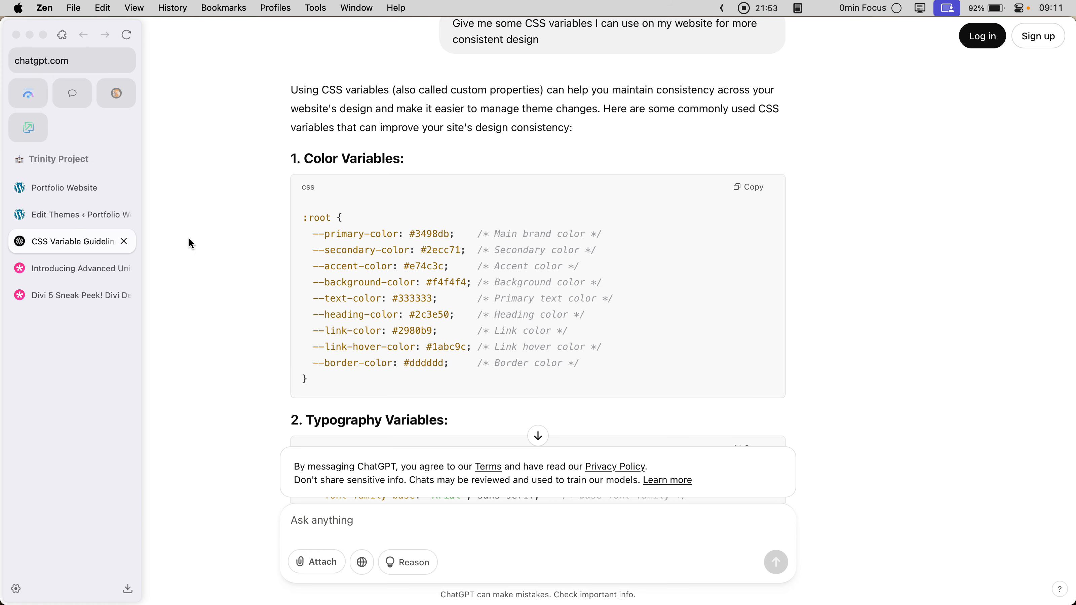
{"action": "scroll", "coordinate": [315, 255], "scroll_direction": "down", "scroll_amount": 8}
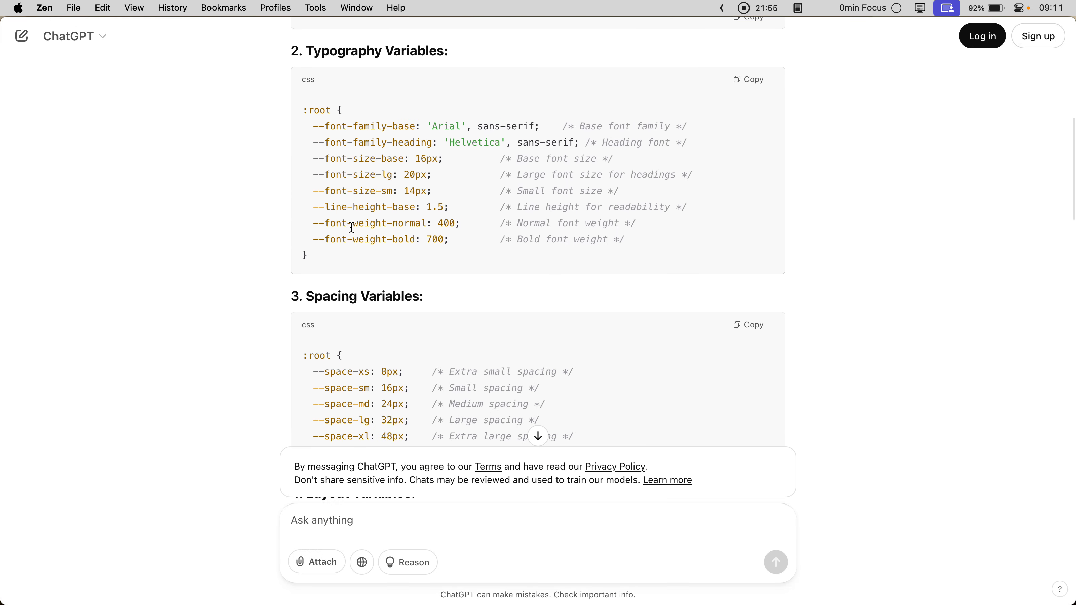
{"action": "scroll", "coordinate": [352, 228], "scroll_direction": "up", "scroll_amount": 3}
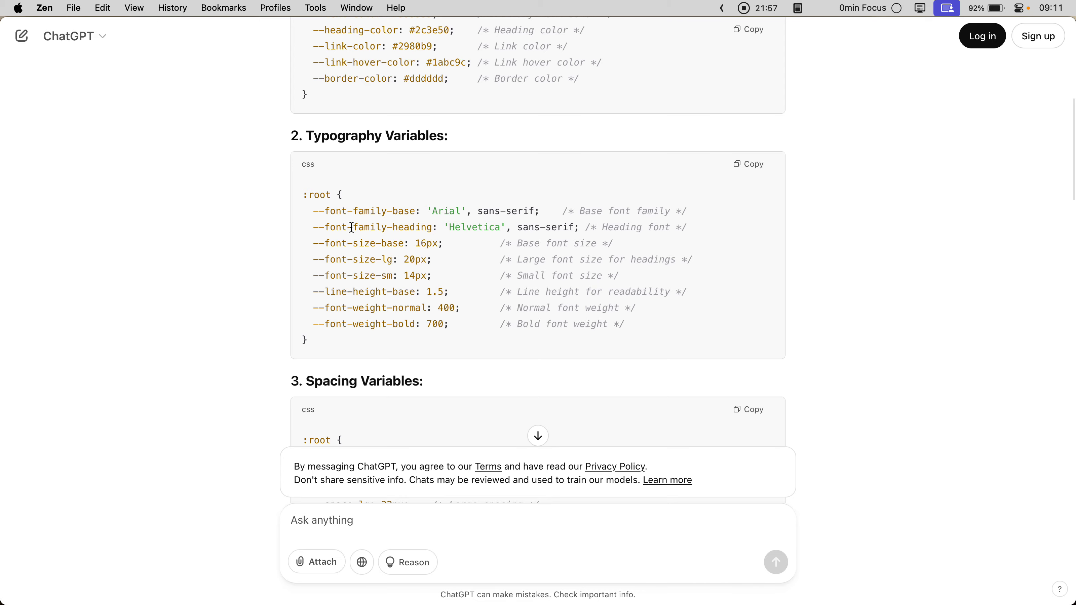
Return to the Portfolio Website builder tab and open the text design settings of the My Services heading
{"action": "mouse_move", "coordinate": [4, 238]}
{"action": "left_click", "coordinate": [70, 187]}
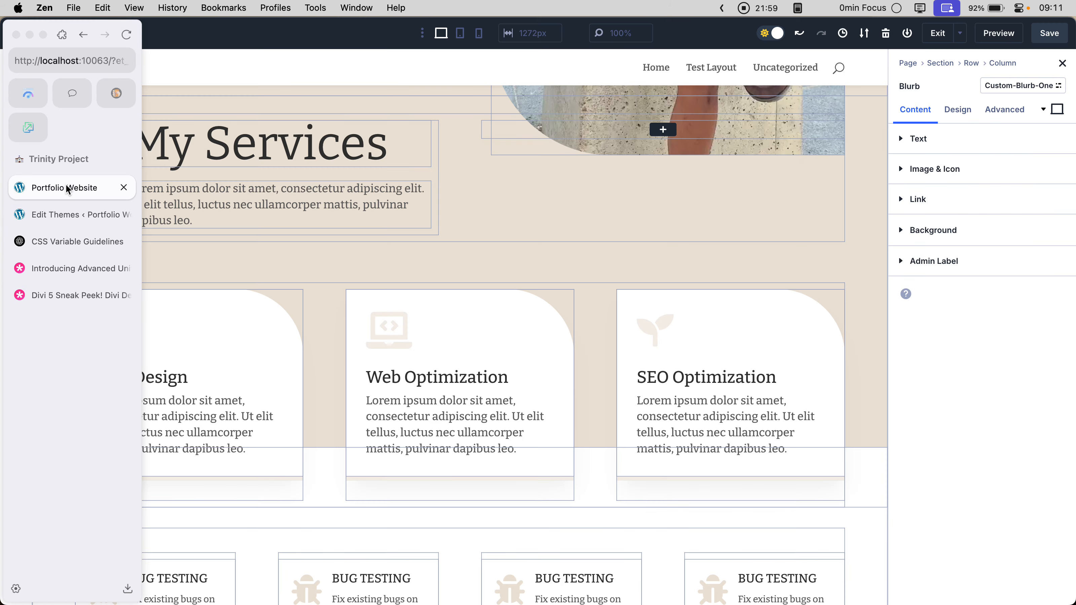
{"action": "scroll", "coordinate": [254, 200], "scroll_direction": "up", "scroll_amount": 3}
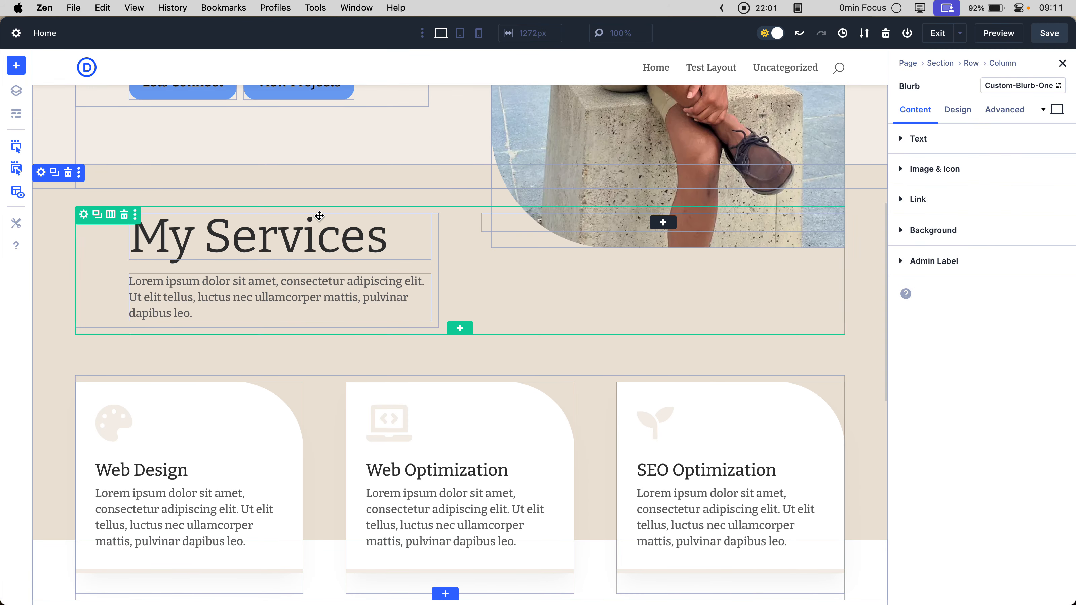
{"action": "left_click", "coordinate": [287, 236]}
{"action": "left_click", "coordinate": [958, 110]}
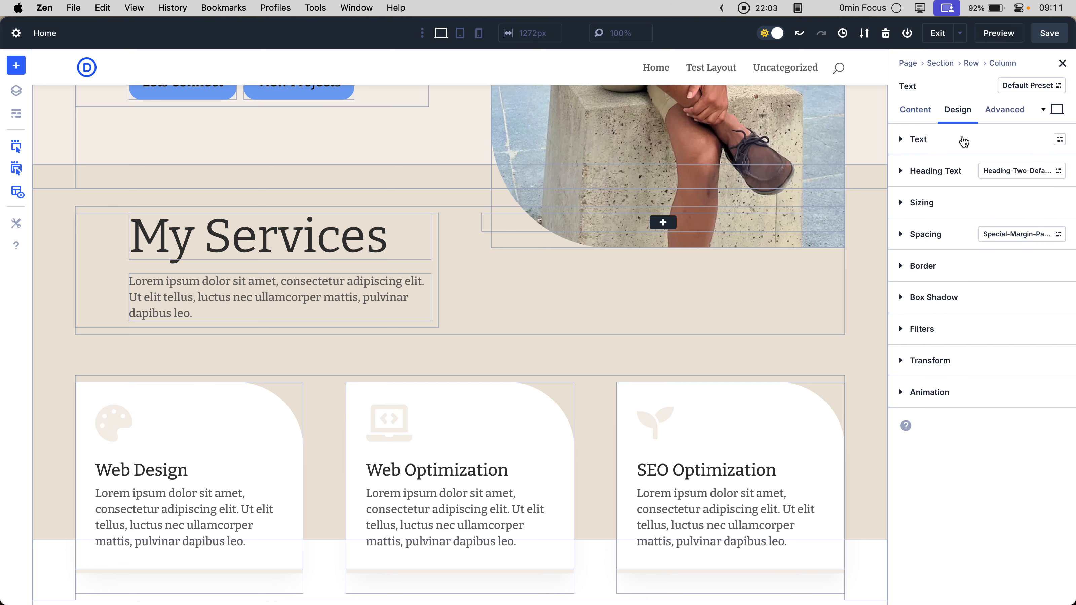
{"action": "left_click", "coordinate": [962, 142]}
Examine the font list, text size, letter spacing and line height options of the My Services text module
{"action": "scroll", "coordinate": [953, 291], "scroll_direction": "down", "scroll_amount": 6}
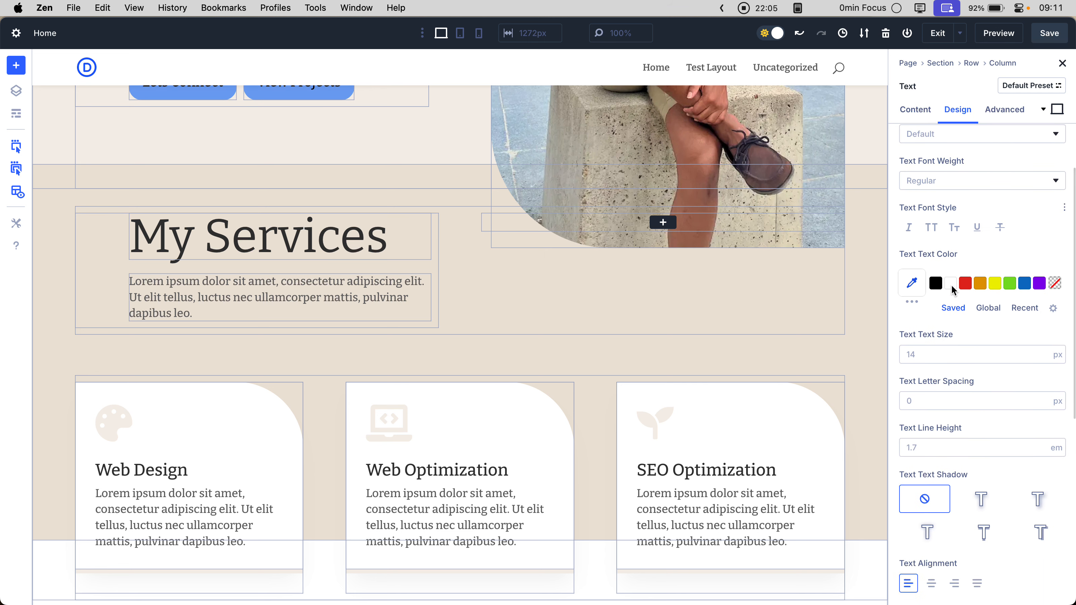
{"action": "scroll", "coordinate": [954, 291], "scroll_direction": "up", "scroll_amount": 5}
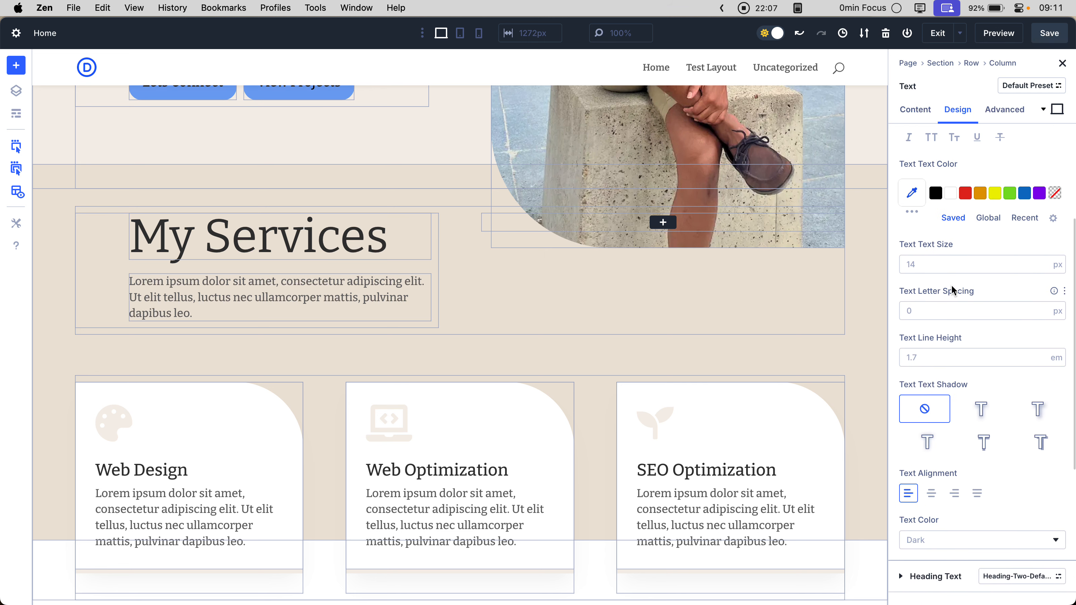
{"action": "scroll", "coordinate": [953, 290], "scroll_direction": "up", "scroll_amount": 2}
{"action": "left_click", "coordinate": [961, 209]}
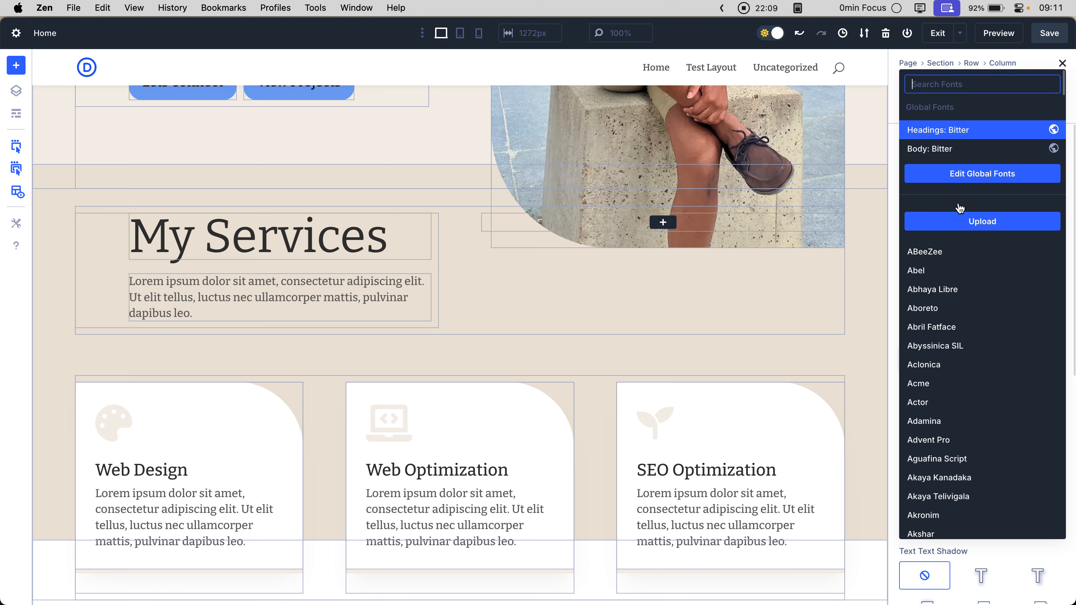
{"action": "left_click", "coordinate": [894, 215]}
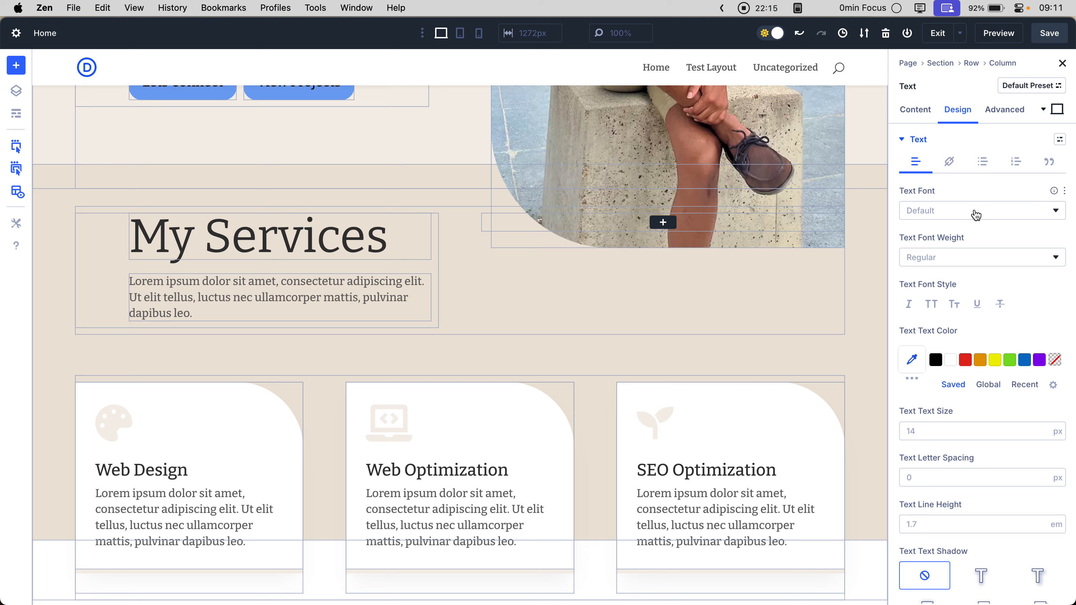
{"action": "scroll", "coordinate": [969, 293], "scroll_direction": "down", "scroll_amount": 1}
{"action": "scroll", "coordinate": [965, 291], "scroll_direction": "down", "scroll_amount": 5}
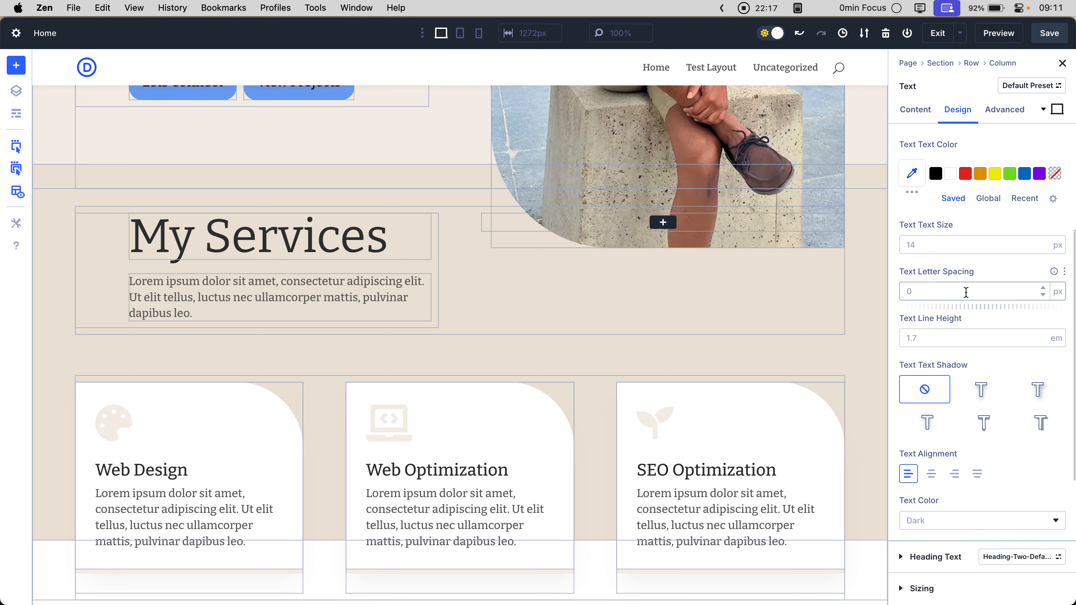
{"action": "left_click", "coordinate": [965, 240]}
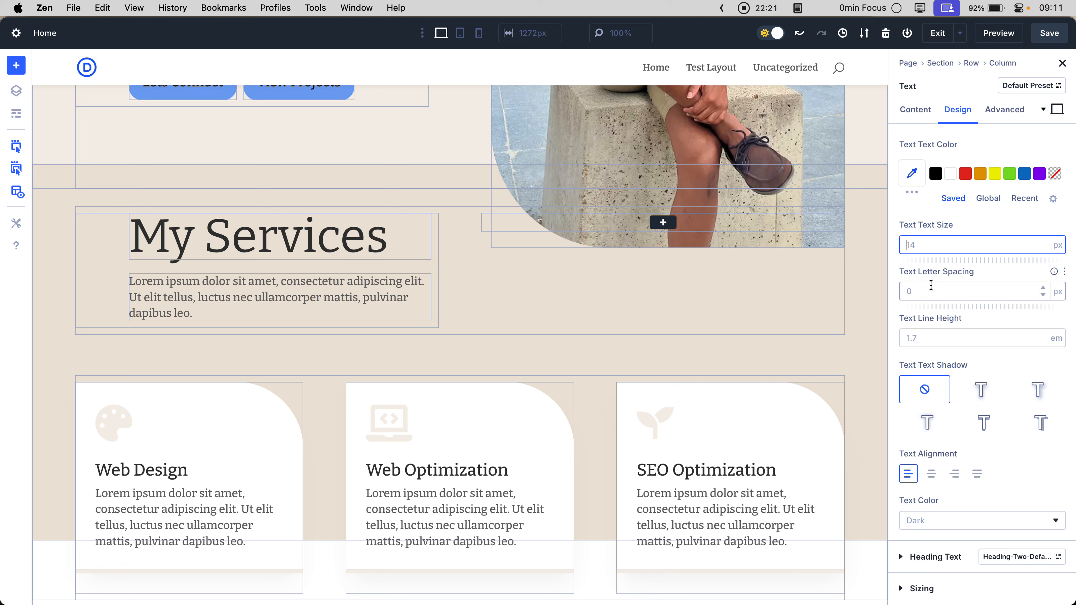
{"action": "left_click", "coordinate": [923, 336]}
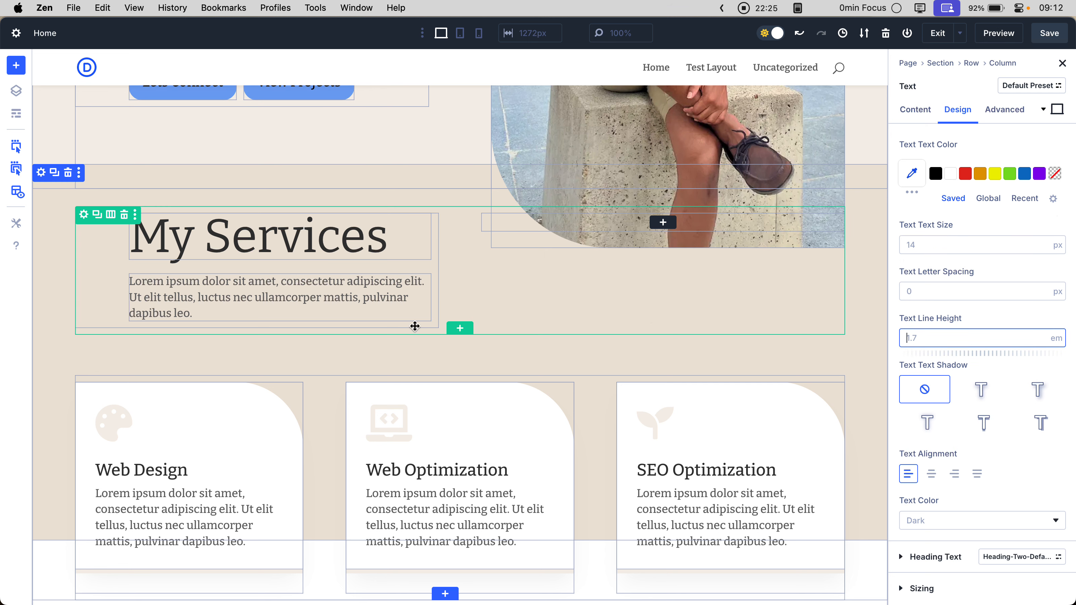
Go back to the ChatGPT tab by way of the theme file editor and highlight the font-family lines under Typography Variables
{"action": "mouse_move", "coordinate": [2, 237]}
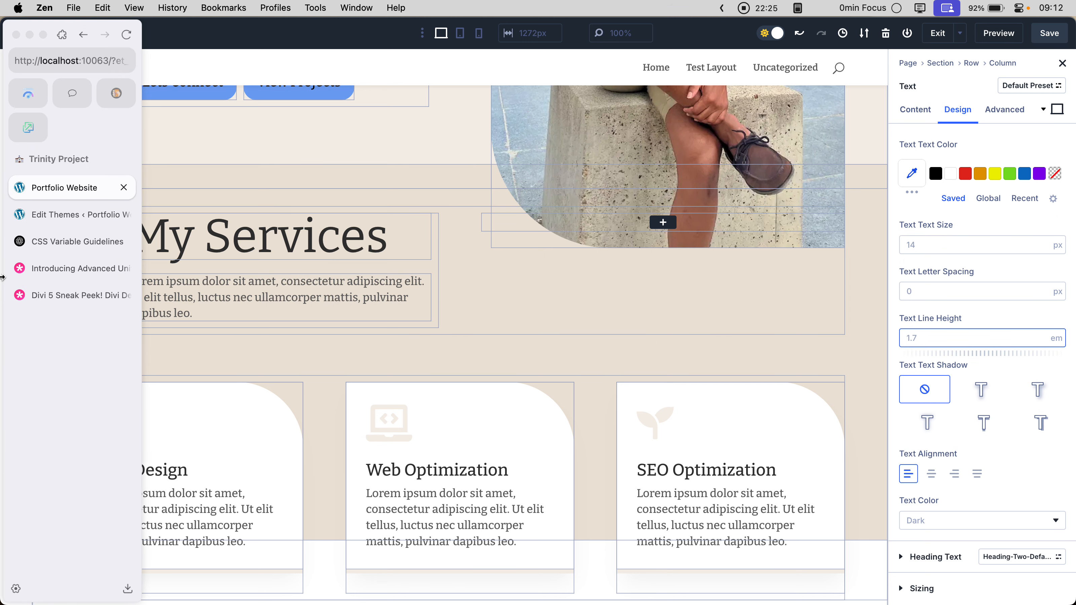
{"action": "left_click", "coordinate": [86, 215]}
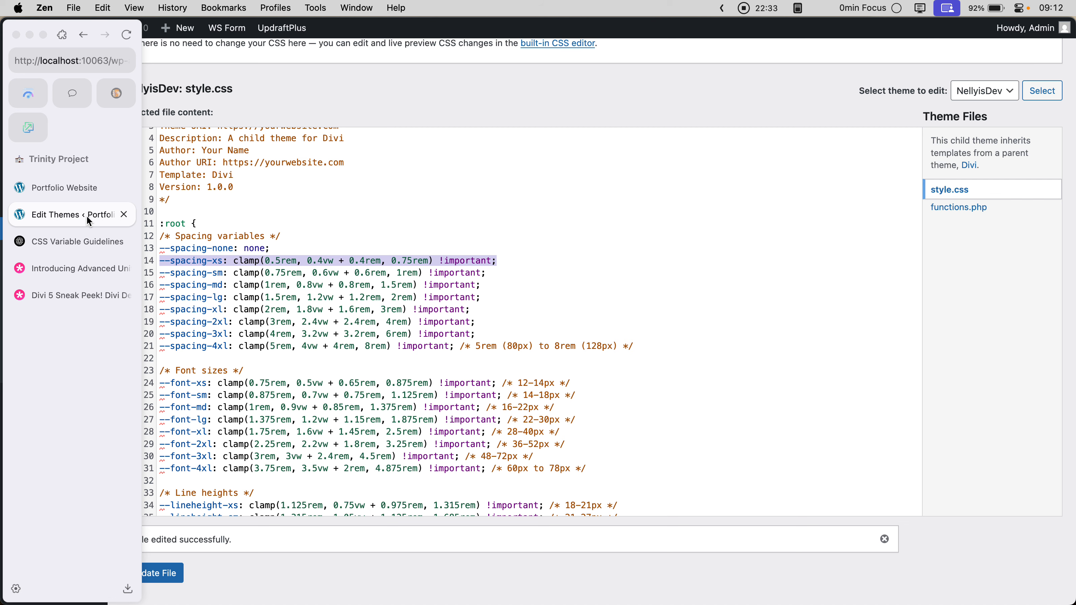
{"action": "left_click", "coordinate": [78, 242]}
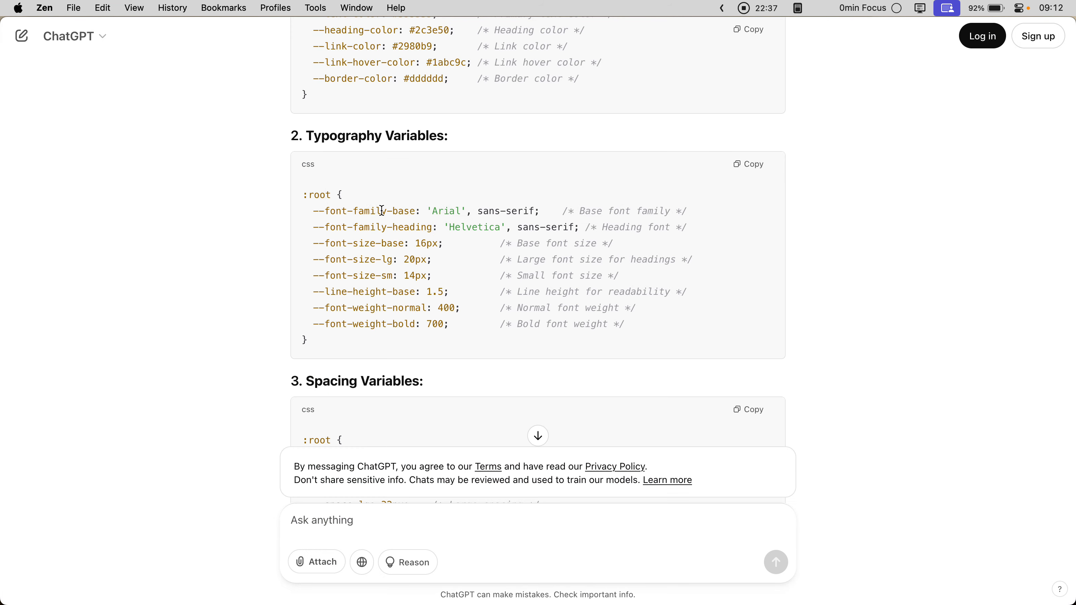
{"action": "triple_click", "coordinate": [403, 210]}
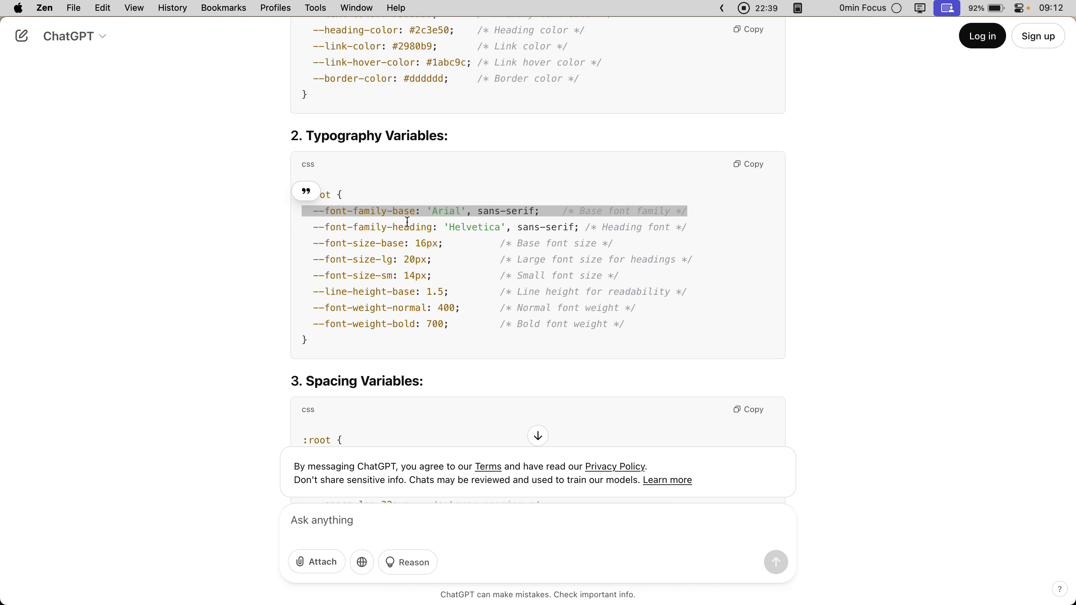
{"action": "triple_click", "coordinate": [408, 222]}
Copy the --max-width: 1200px line from the Layout Variables code block in the ChatGPT answer
{"action": "scroll", "coordinate": [407, 222], "scroll_direction": "down", "scroll_amount": 5}
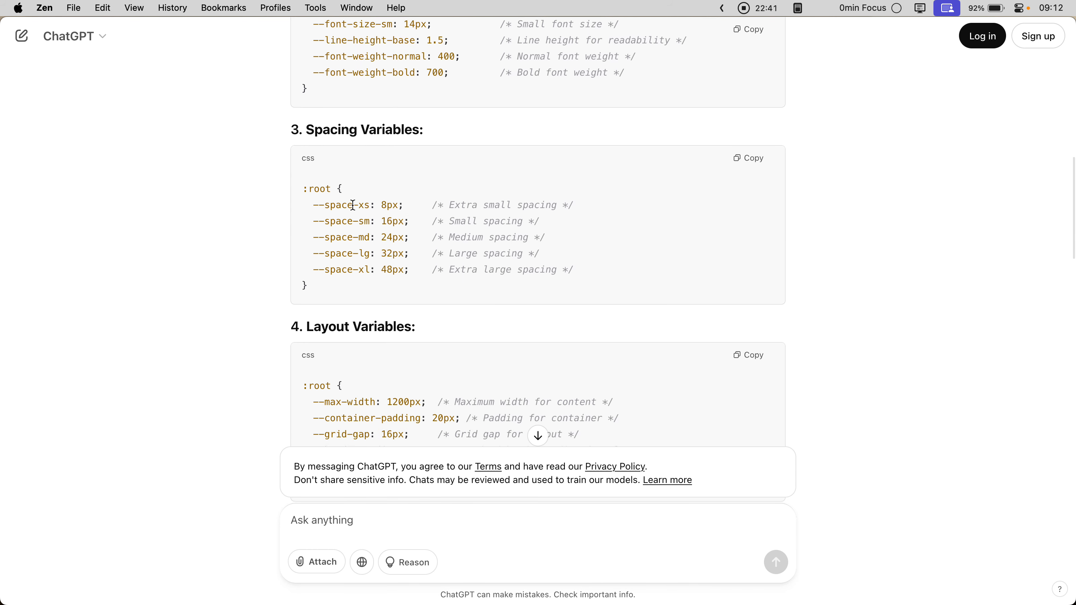
{"action": "triple_click", "coordinate": [353, 205]}
{"action": "scroll", "coordinate": [351, 265], "scroll_direction": "down", "scroll_amount": 5}
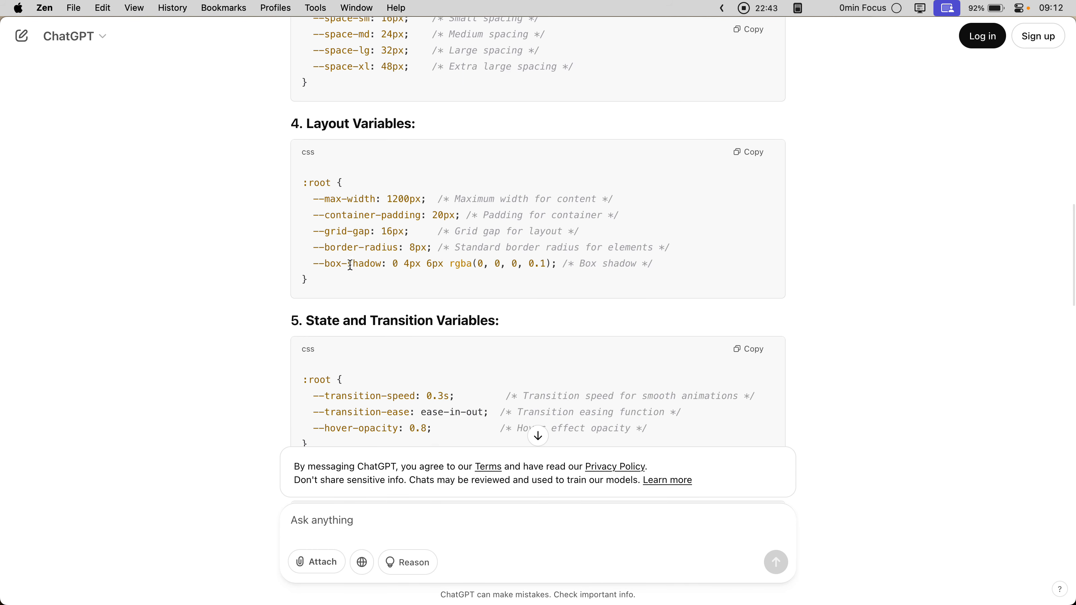
{"action": "triple_click", "coordinate": [369, 199]}
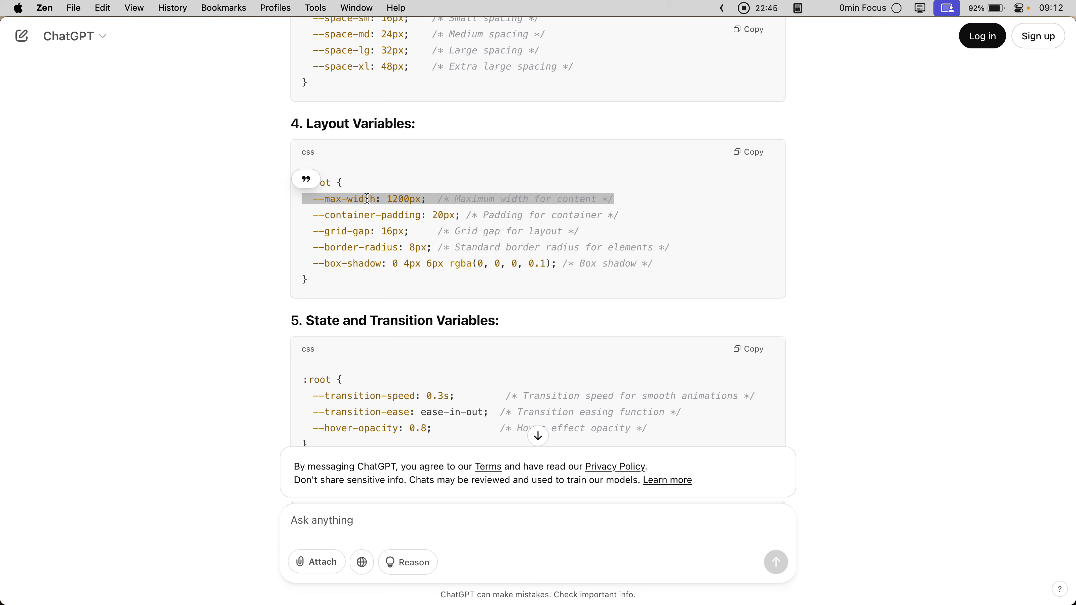
{"action": "key", "text": "super+c"}
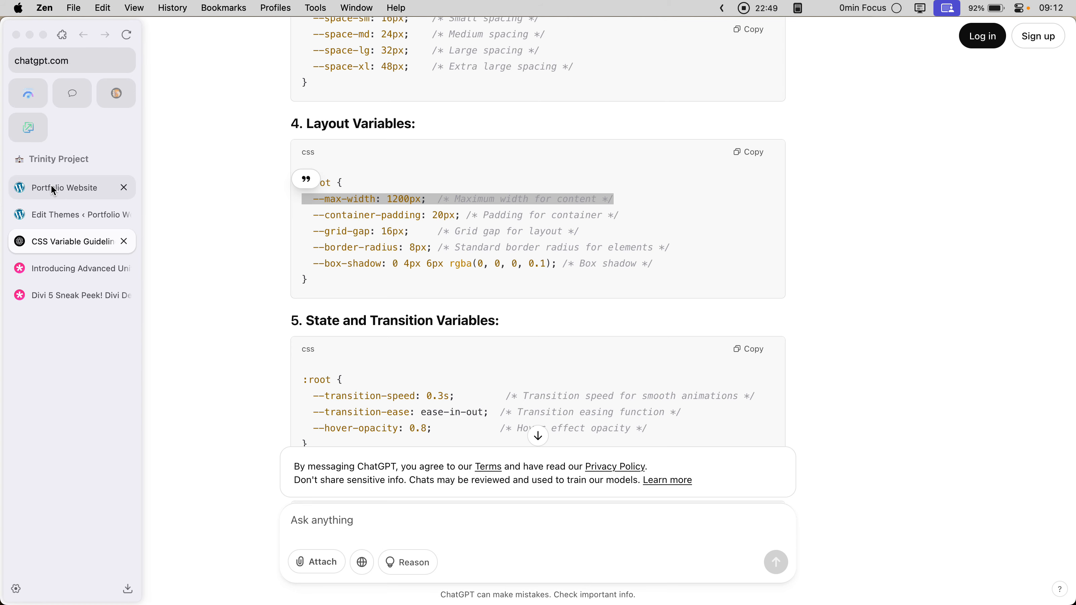
Switch to the child theme's style.css in the theme file editor and change the Colors comment to Width
{"action": "left_click", "coordinate": [59, 215]}
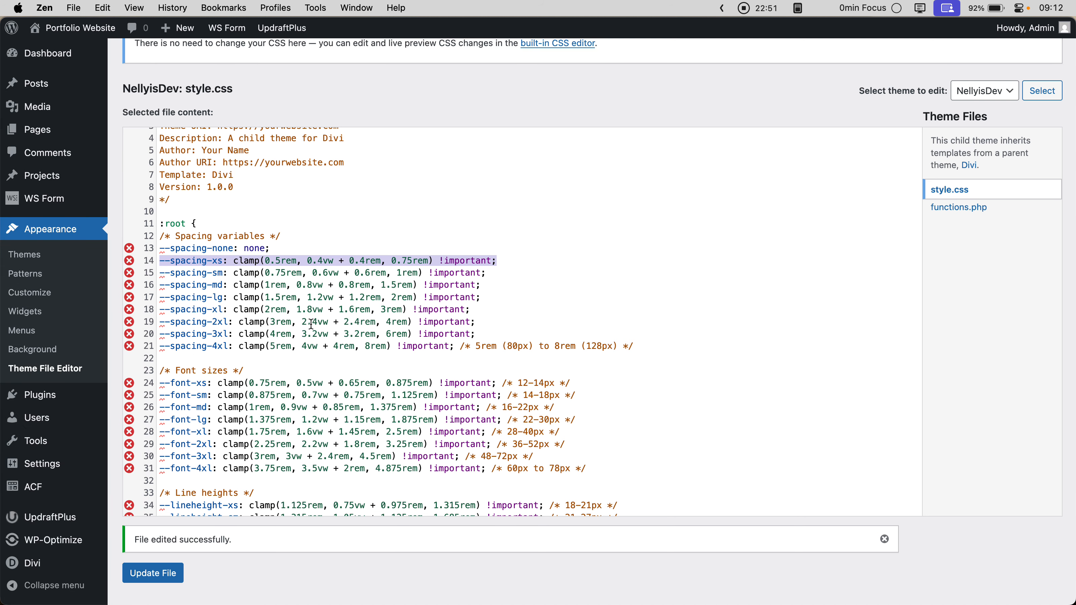
{"action": "scroll", "coordinate": [311, 324], "scroll_direction": "down", "scroll_amount": 8}
{"action": "double_click", "coordinate": [192, 323]}
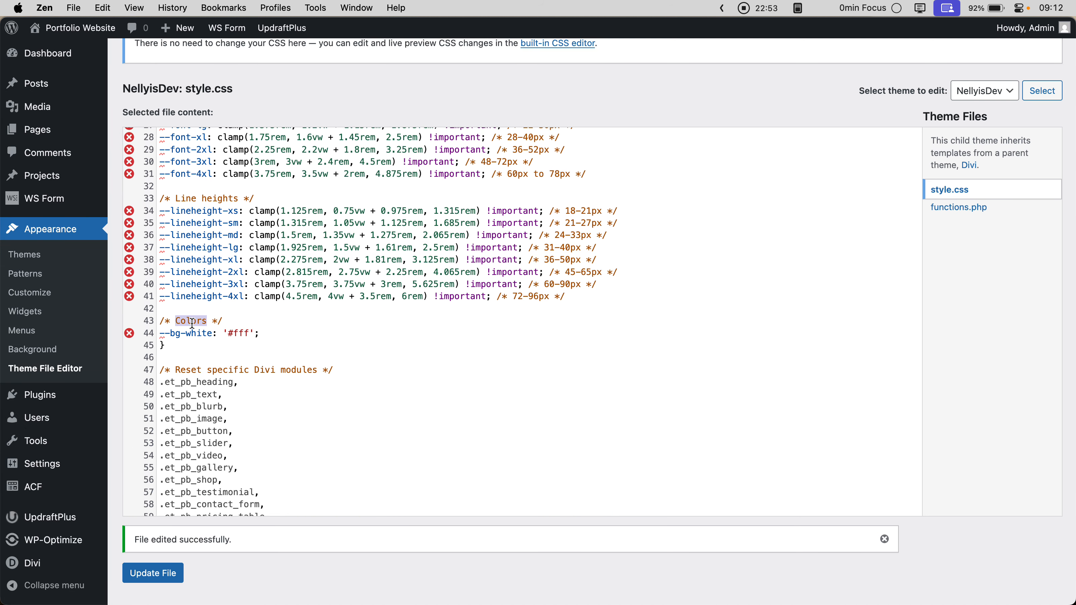
{"action": "type", "text": "Width"}
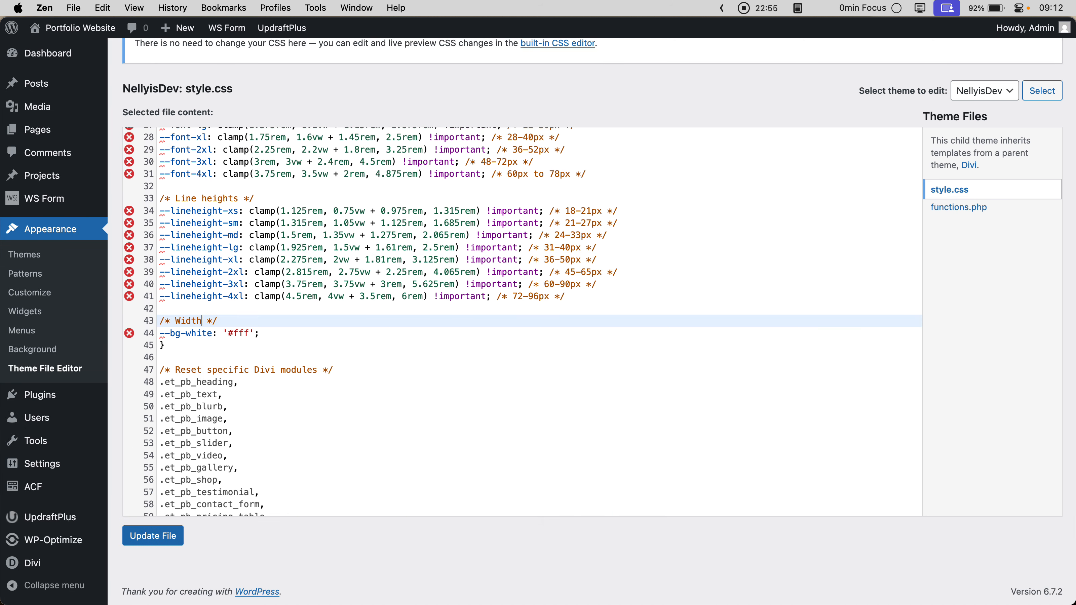
Replace the --bg-white line below the Width comment with the copied --max-width line and reduce its indentation
{"action": "key", "text": "Down"}
{"action": "key", "text": "super+Right"}
{"action": "key", "text": "super+BackSpace"}
{"action": "key", "text": "super+v"}
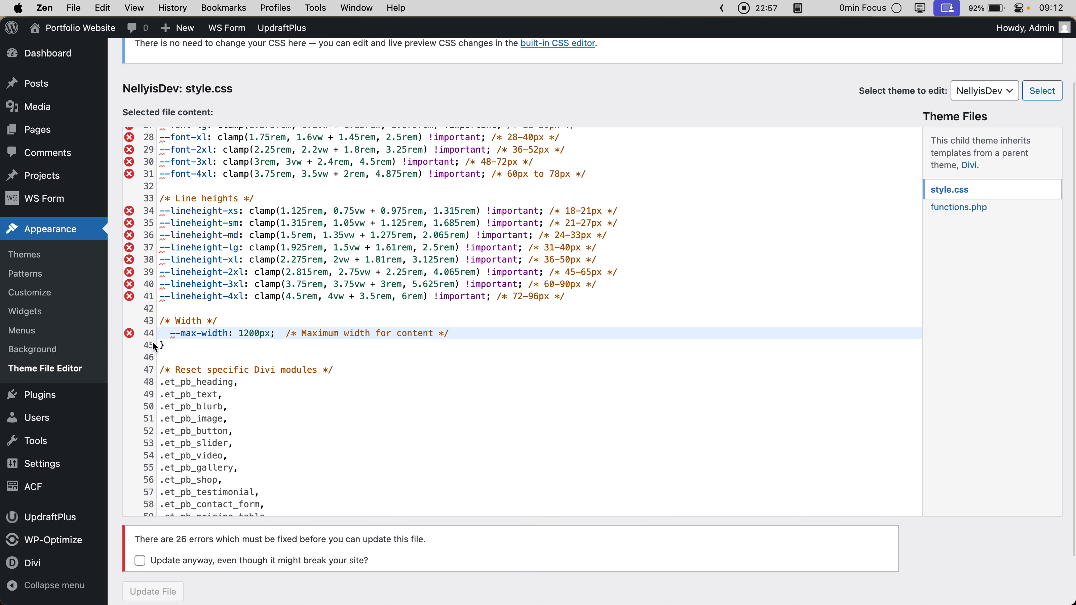
{"action": "key", "text": "BackSpace"}
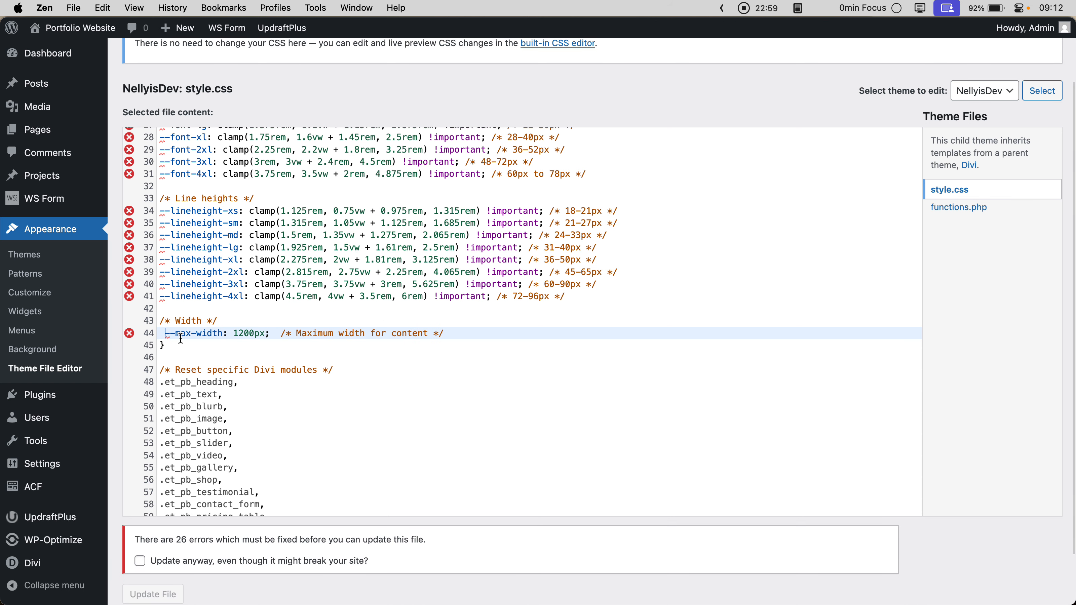
Set the max-width variable's value to 500px and rename it --max-width-sm
{"action": "double_click", "coordinate": [247, 331]}
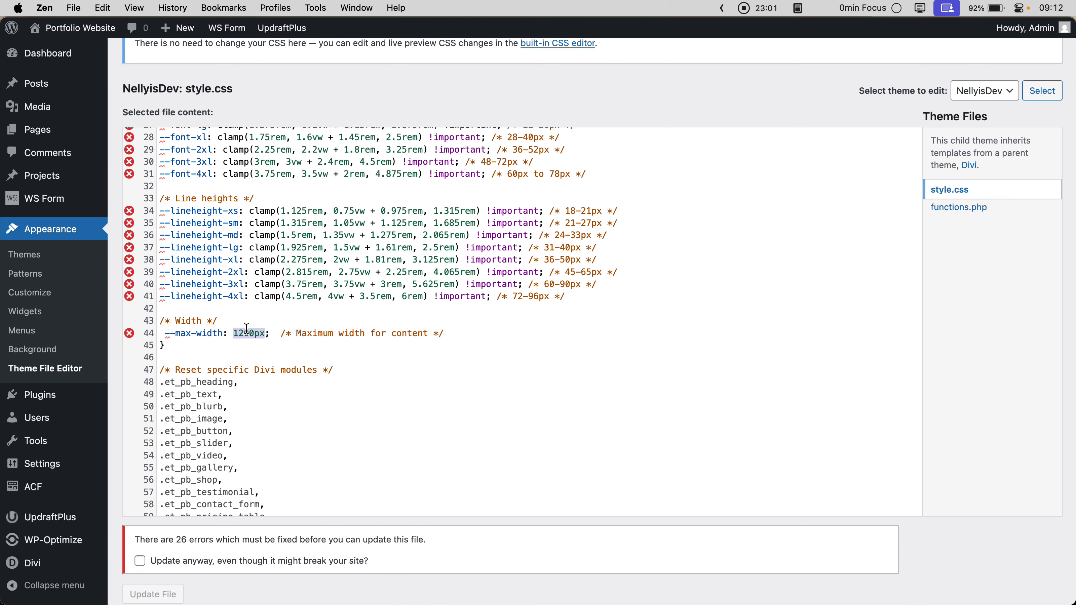
{"action": "type", "text": "900px"}
{"action": "key", "text": "super+z"}
{"action": "type", "text": "500px"}
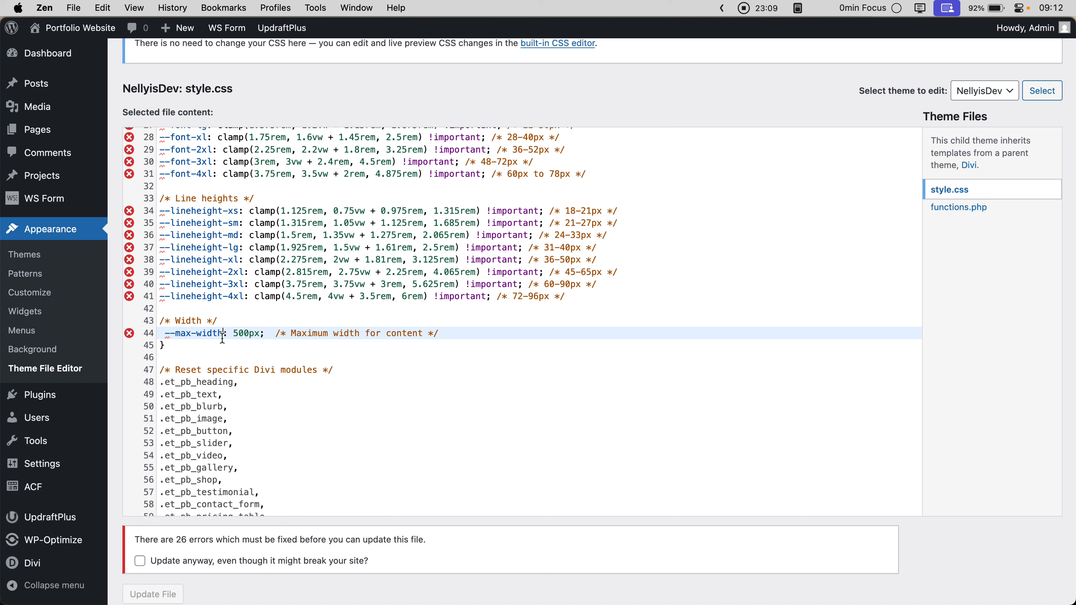
{"action": "type", "text": "-sm"}
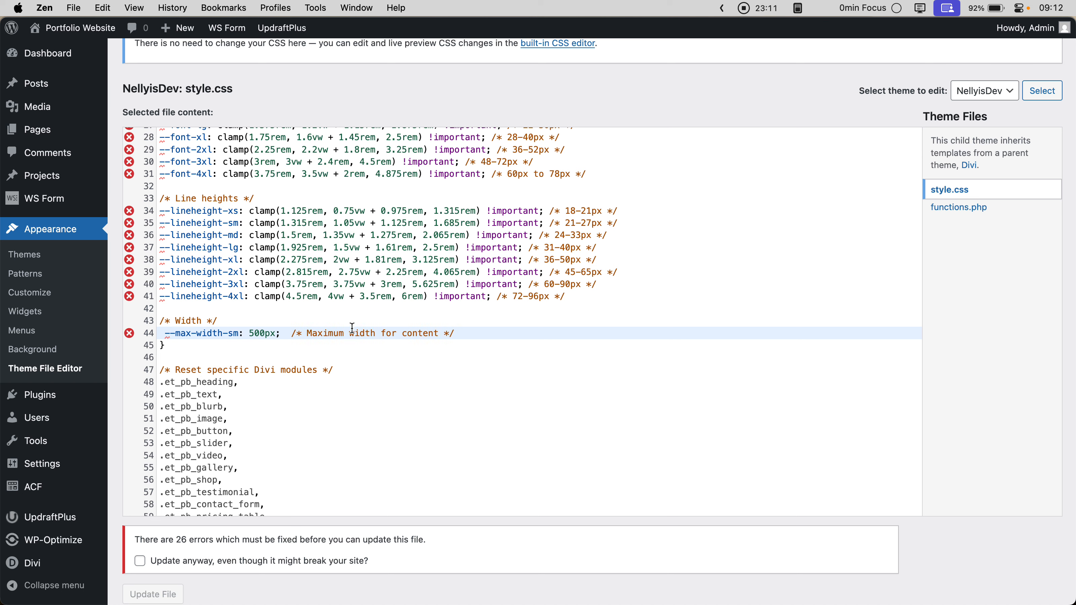
Dismiss the browser's page-saving dialog and update style.css despite the reported code errors
{"action": "key", "text": "super+s"}
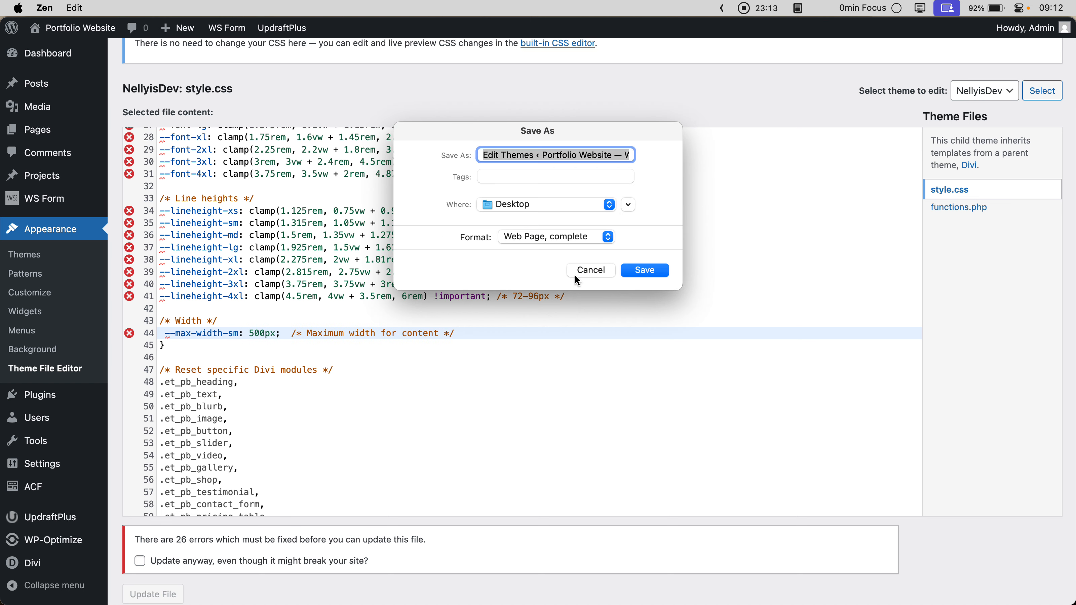
{"action": "left_click", "coordinate": [589, 276]}
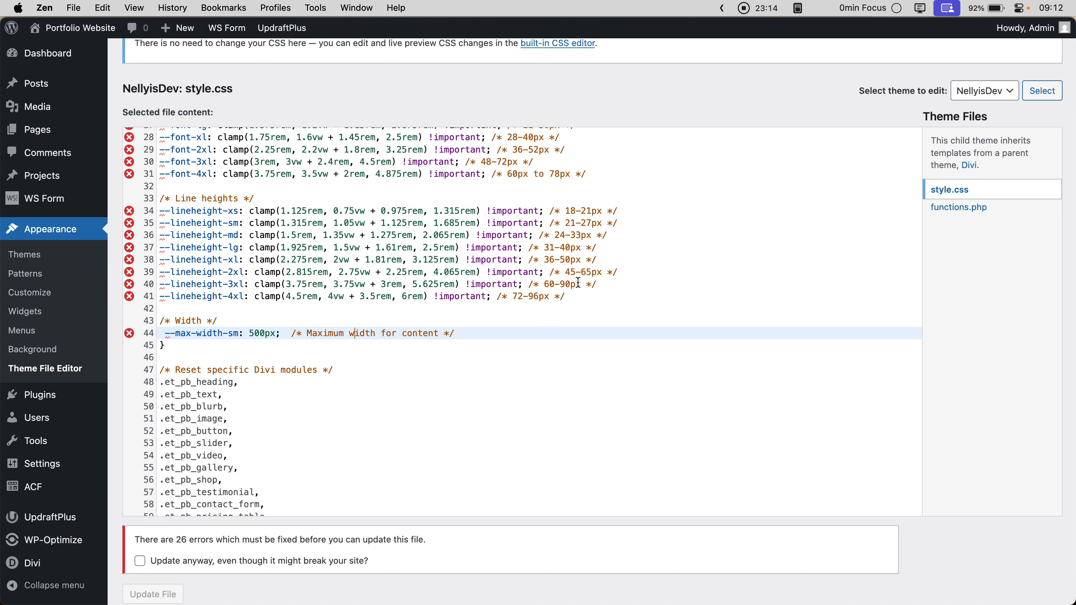
{"action": "left_click", "coordinate": [140, 561]}
{"action": "left_click", "coordinate": [158, 593]}
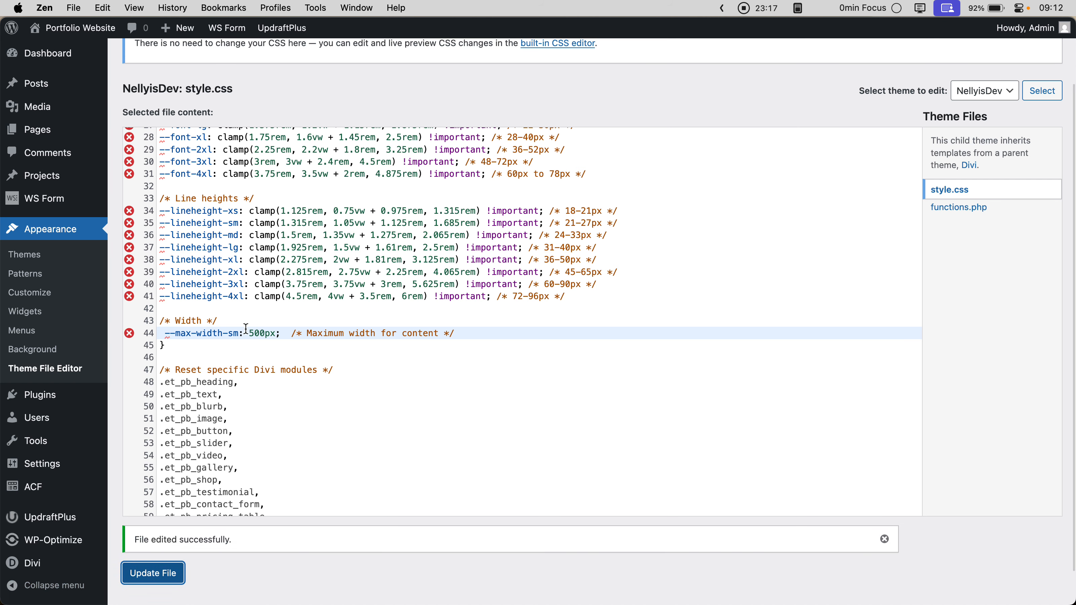
Switch to the Portfolio Website builder tab and reload the page, discarding unsaved changes
{"action": "mouse_move", "coordinate": [8, 187]}
{"action": "left_click", "coordinate": [53, 184]}
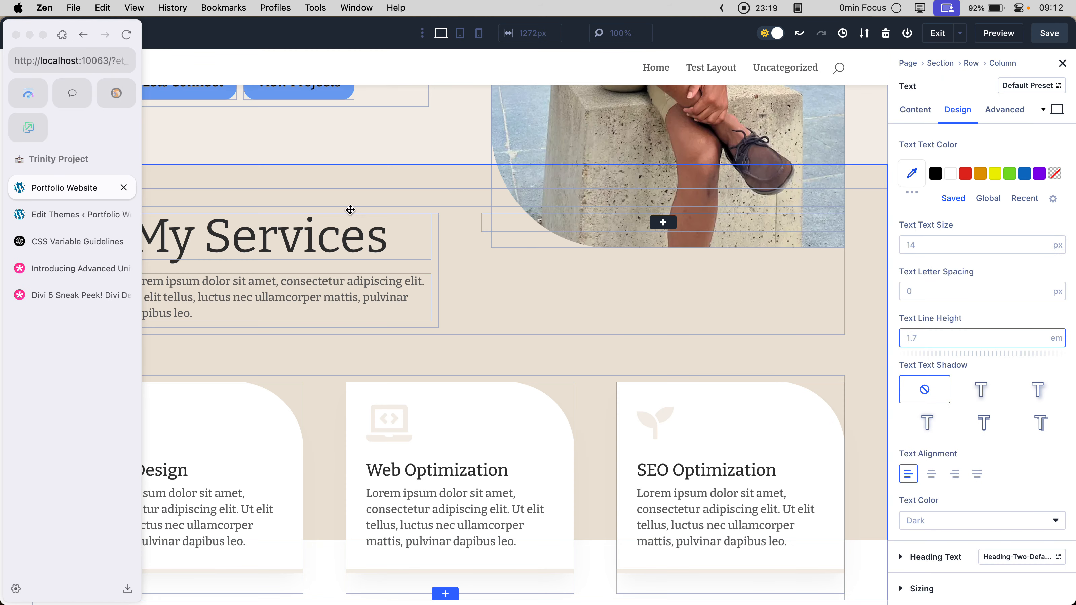
{"action": "key", "text": "super+r"}
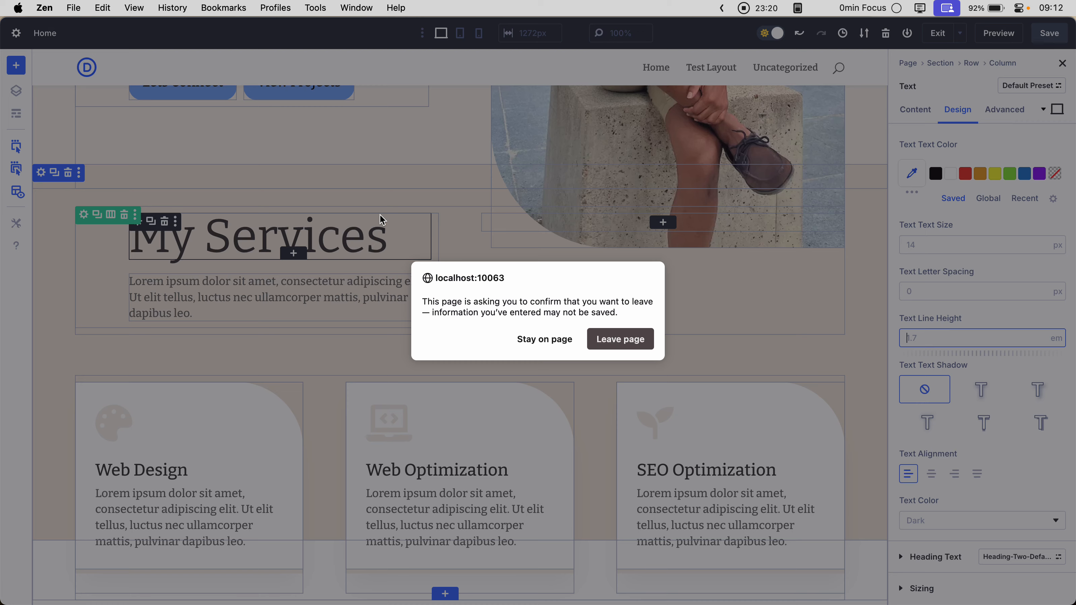
{"action": "left_click", "coordinate": [606, 344]}
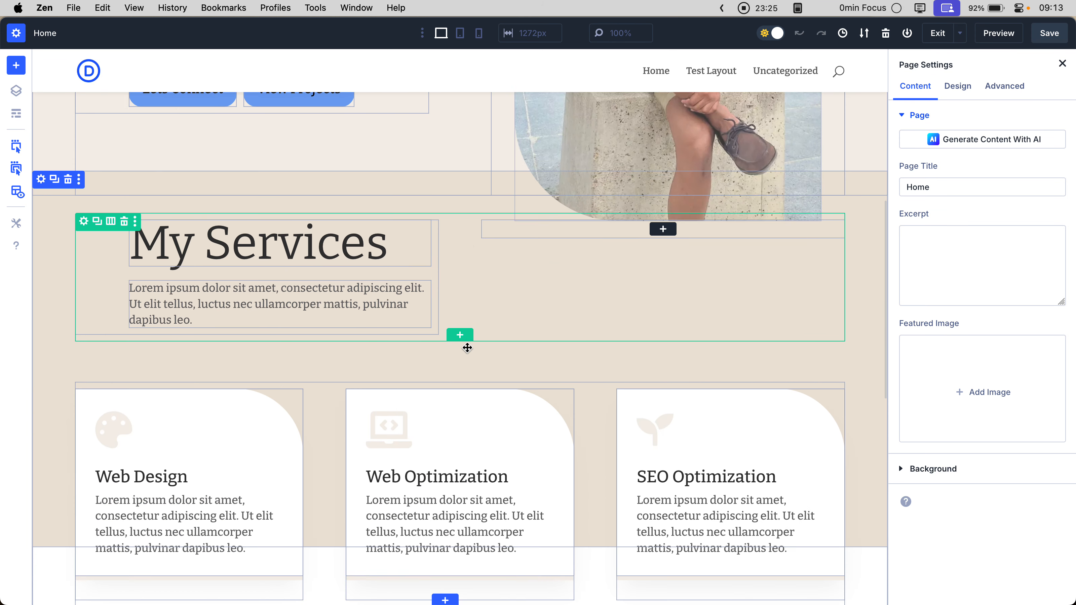
Add a regular section with a single-column row and a Text module between the Bug Testing blurbs and the Recent Work section
{"action": "scroll", "coordinate": [468, 348], "scroll_direction": "down", "scroll_amount": 5}
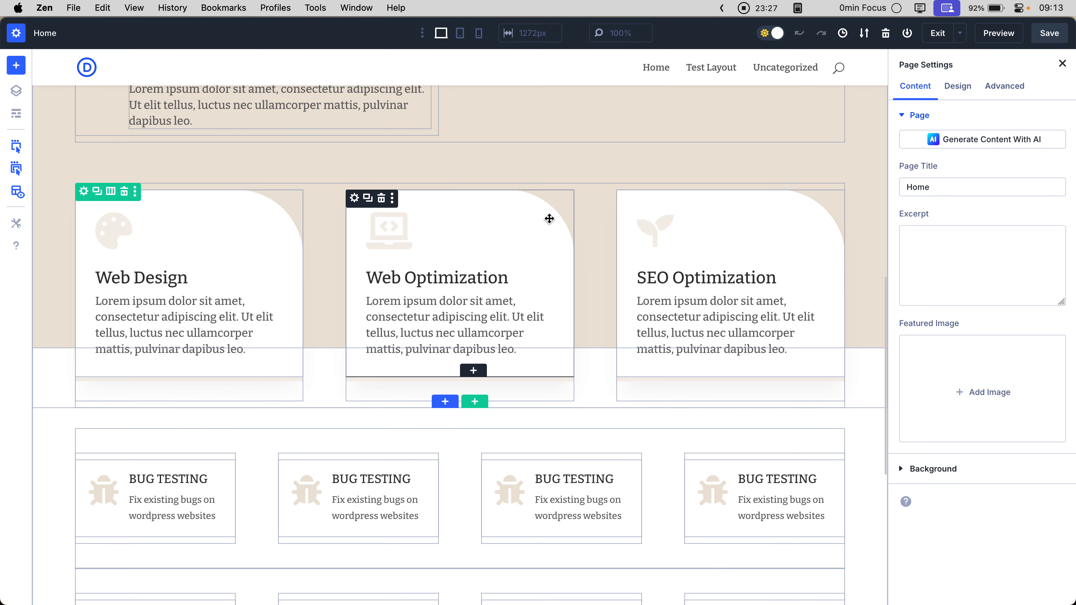
{"action": "scroll", "coordinate": [549, 219], "scroll_direction": "down", "scroll_amount": 8}
{"action": "left_click", "coordinate": [461, 446]}
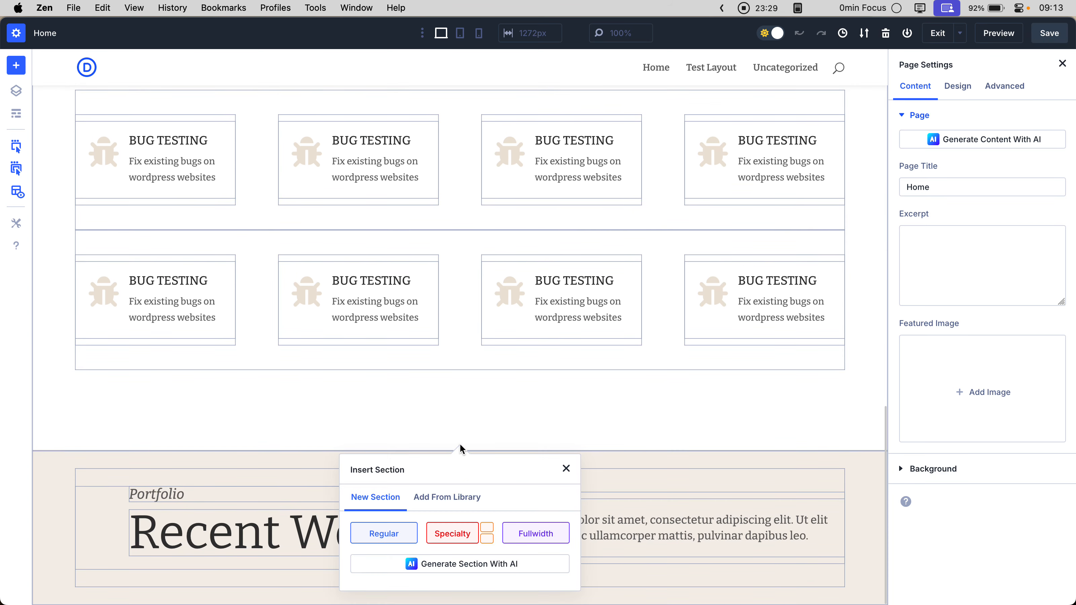
{"action": "left_click", "coordinate": [384, 534]}
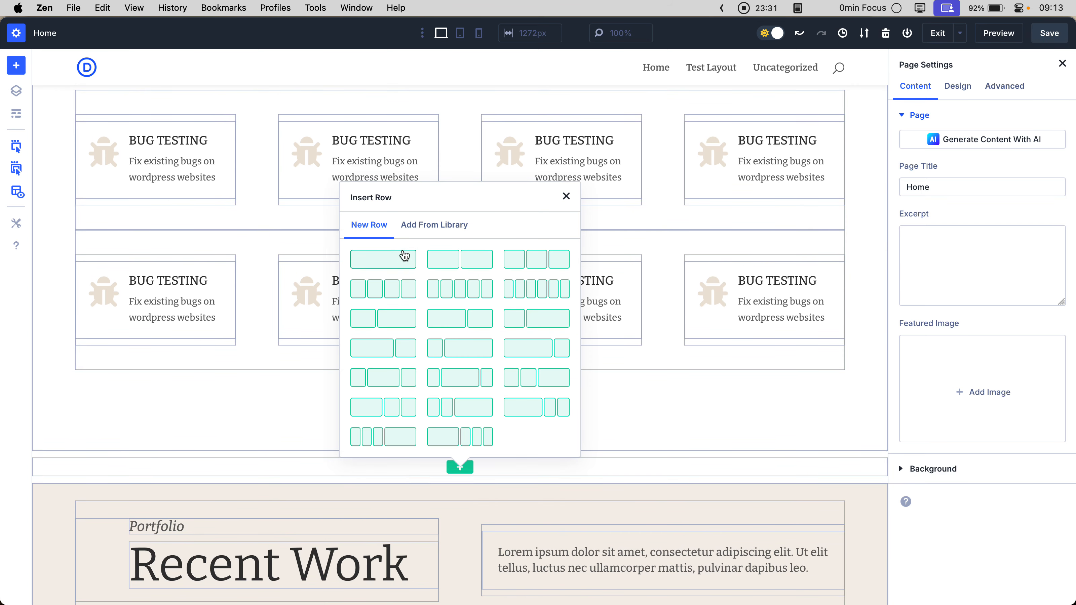
{"action": "left_click", "coordinate": [408, 262]}
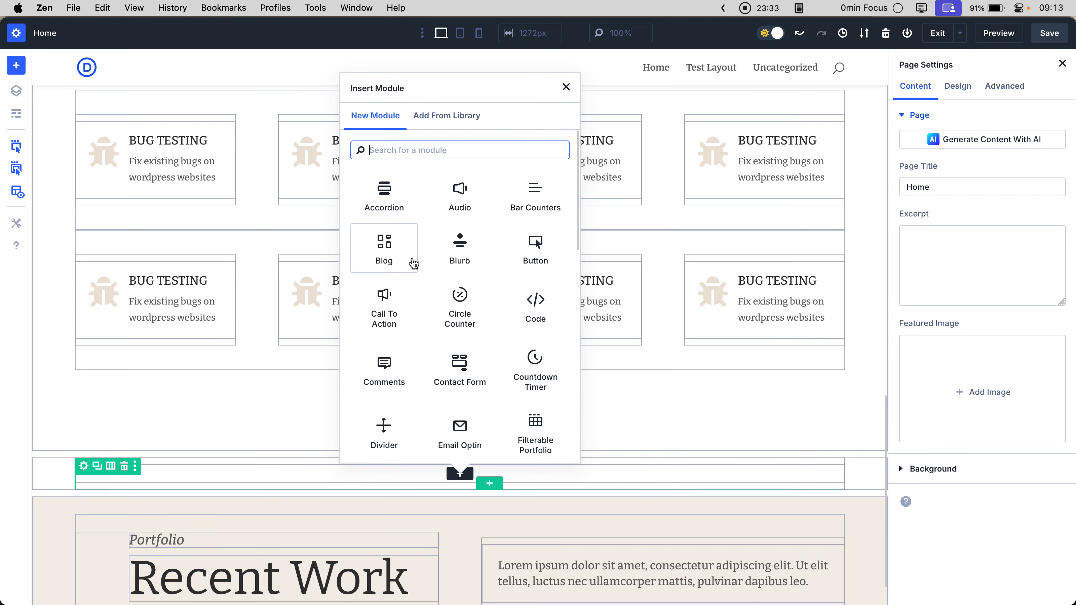
{"action": "type", "text": "text"}
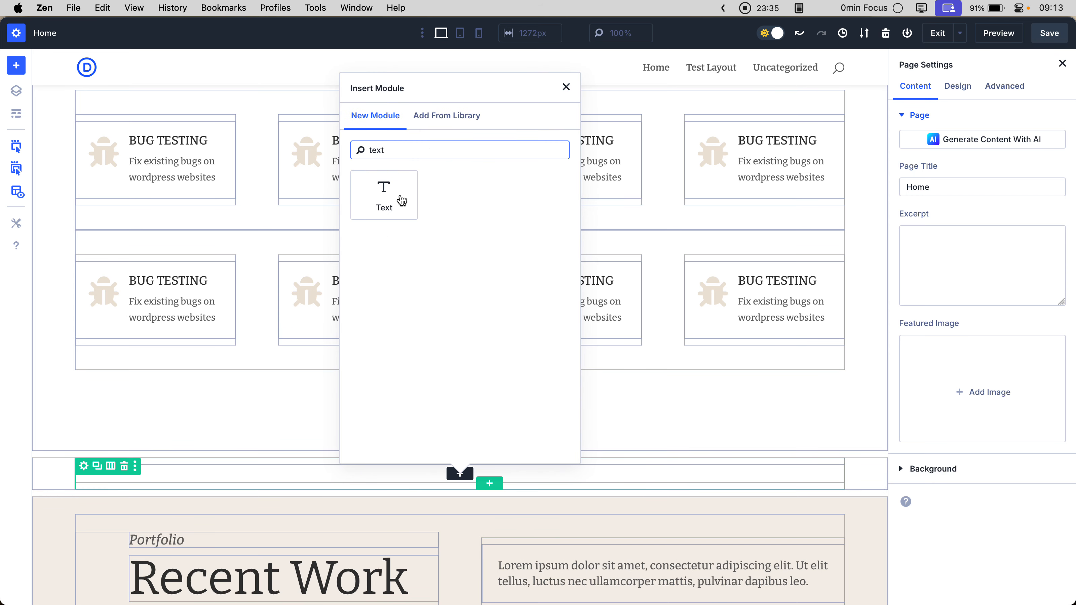
{"action": "left_click", "coordinate": [400, 197]}
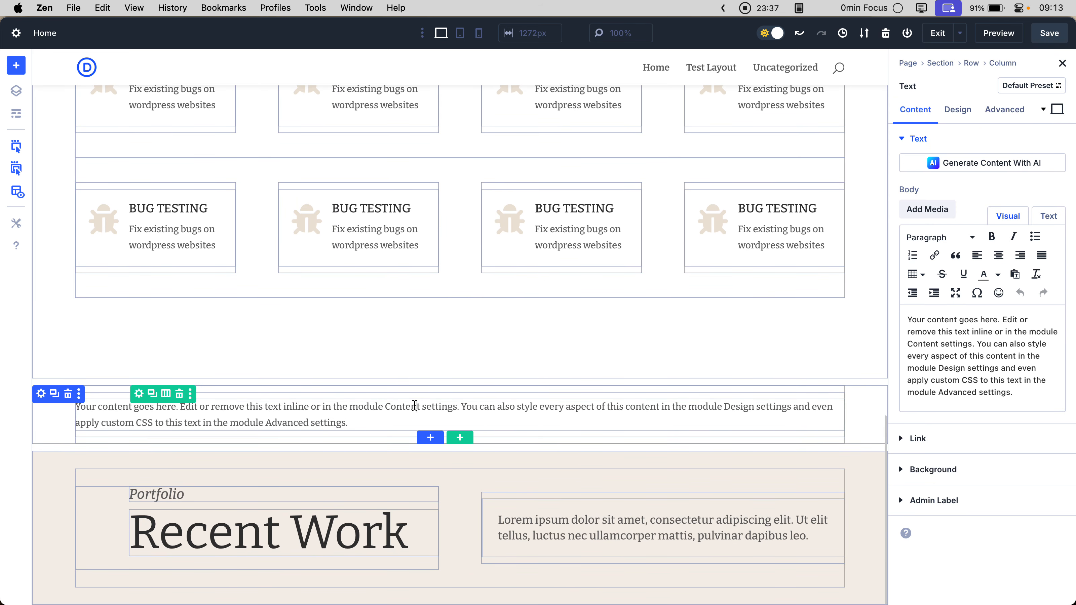
Set the new Text module's maximum width to the CSS variable --max-width-sm
{"action": "left_click", "coordinate": [417, 407]}
{"action": "left_click", "coordinate": [945, 111]}
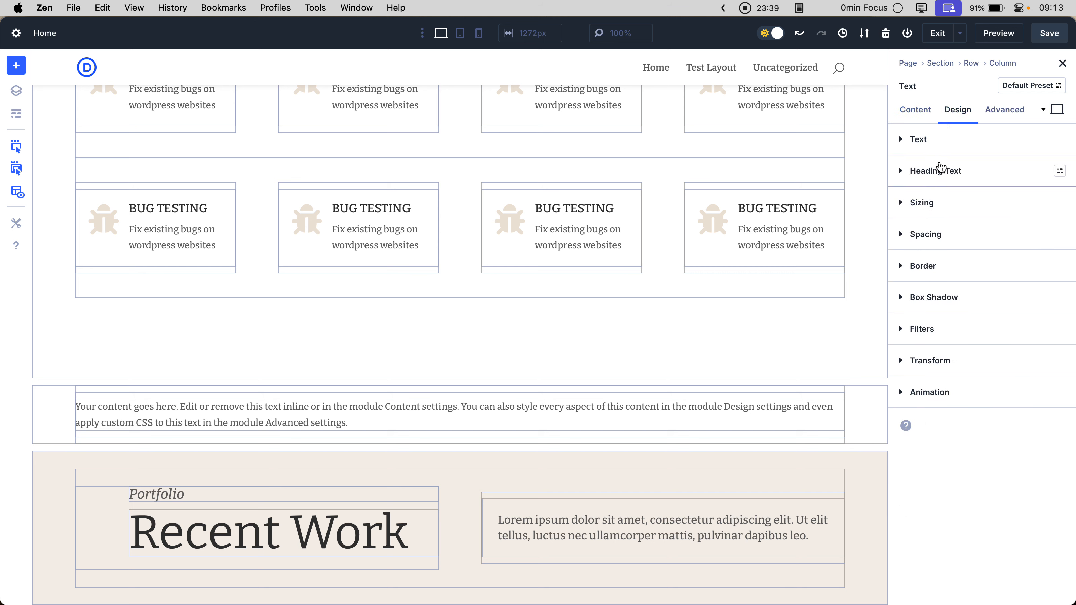
{"action": "left_click", "coordinate": [945, 217]}
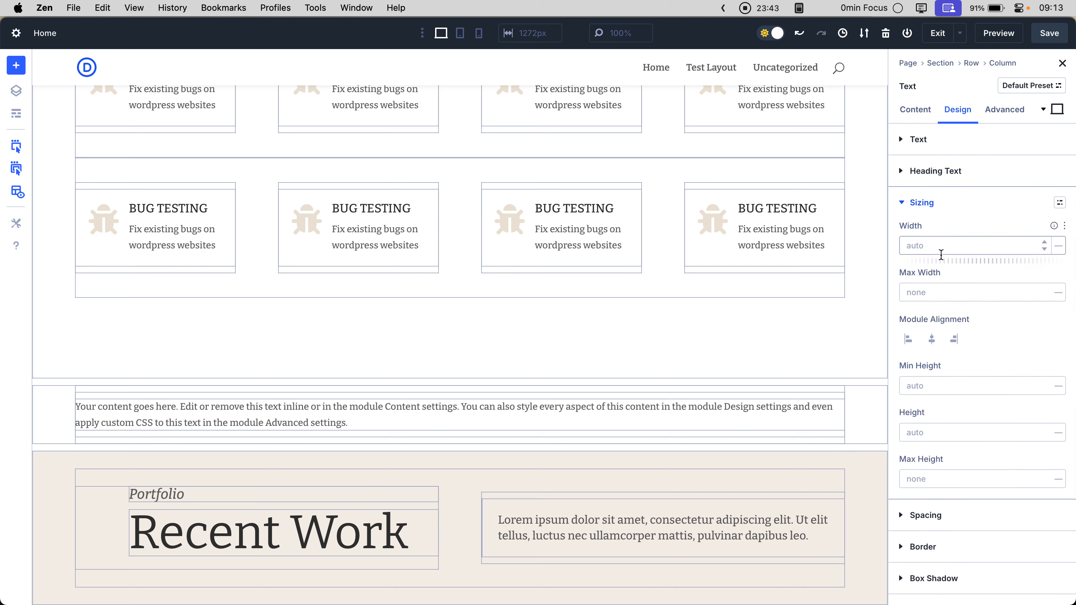
{"action": "left_click", "coordinate": [938, 288]}
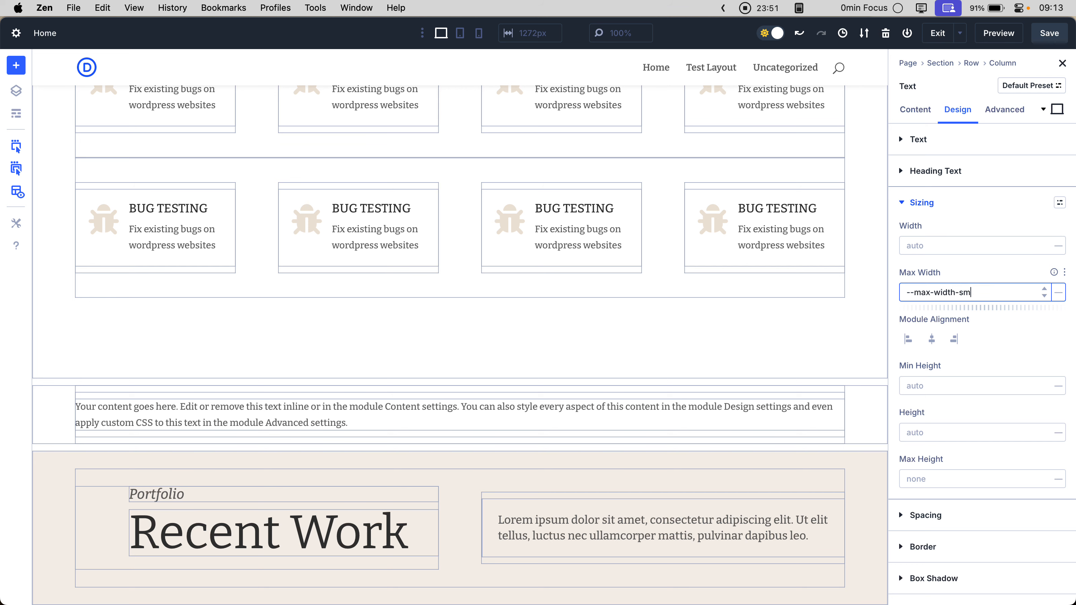
{"action": "type", "text": "--max-width-sm"}
{"action": "key", "text": "Return"}
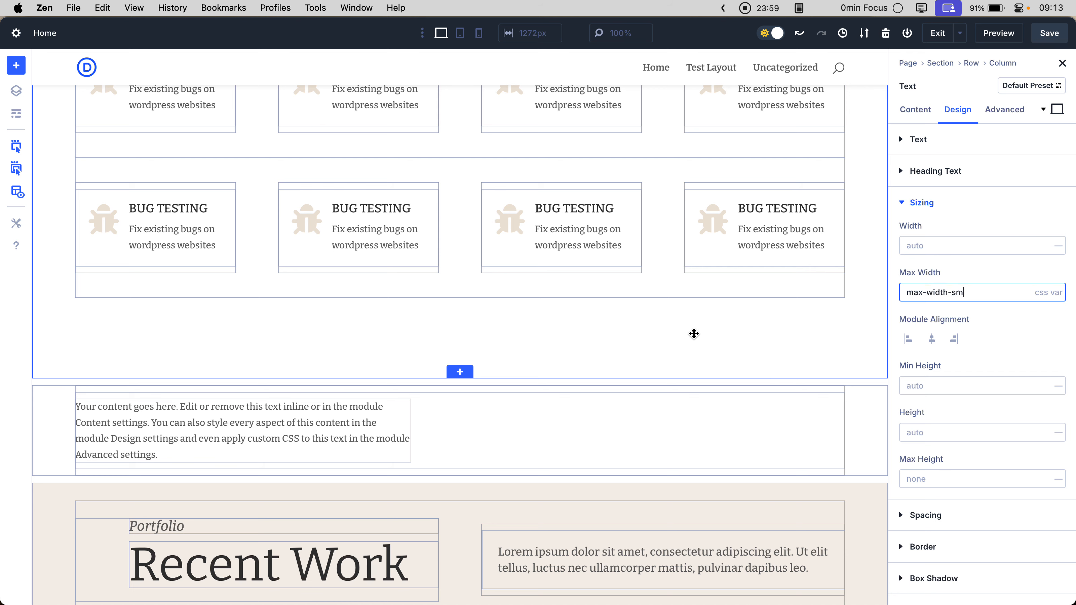
Switch to the Edit Themes tab and duplicate the --max-width-sm line below itself in style.css, matching the original's indentation
{"action": "mouse_move", "coordinate": [34, 230]}
{"action": "left_click", "coordinate": [57, 214]}
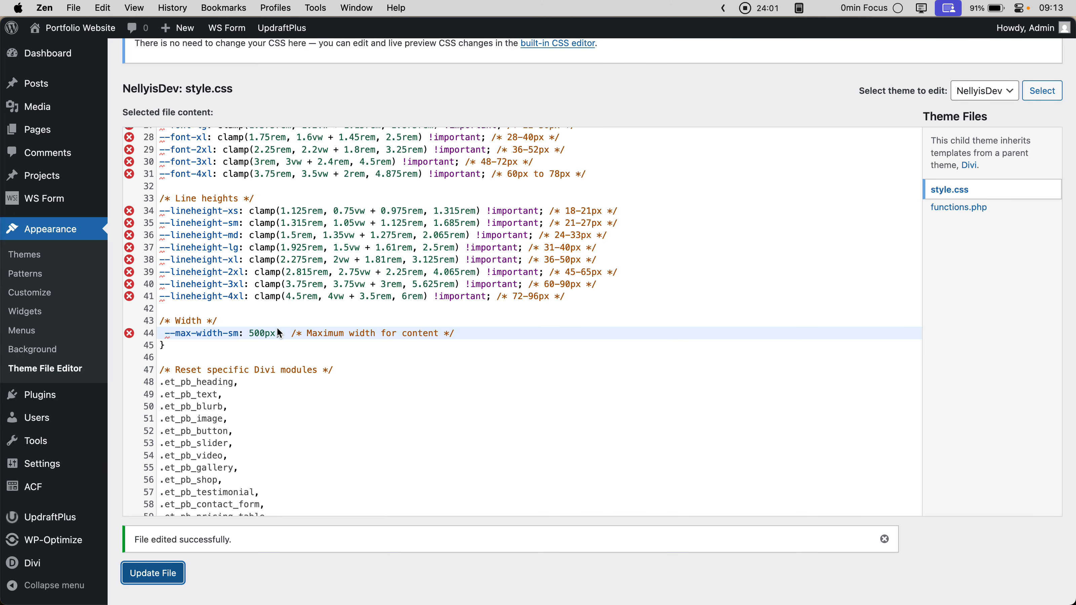
{"action": "triple_click", "coordinate": [283, 339]}
{"action": "key", "text": "super+c"}
{"action": "left_click", "coordinate": [479, 333]}
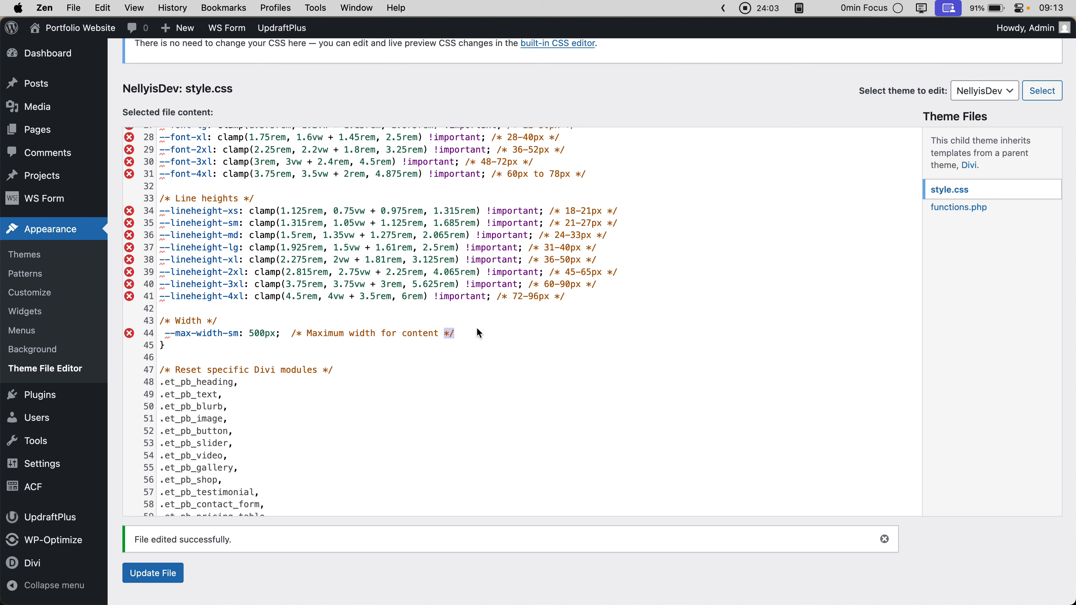
{"action": "key", "text": "Return"}
{"action": "key", "text": "super+v"}
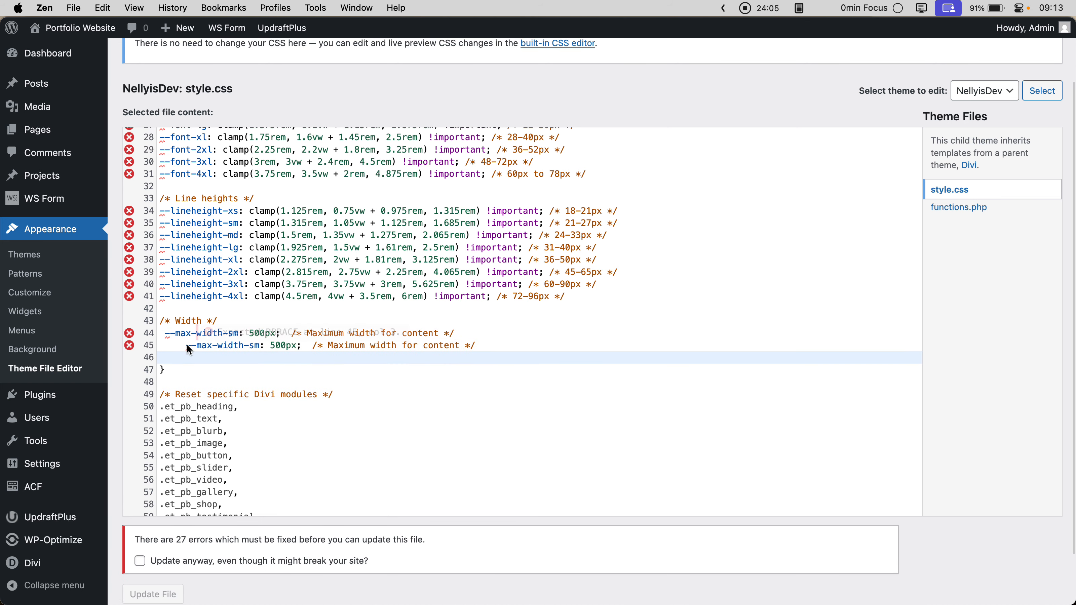
{"action": "left_click", "coordinate": [188, 347]}
{"action": "key", "text": "BackSpace"}
{"action": "key", "text": "BackSpace"}
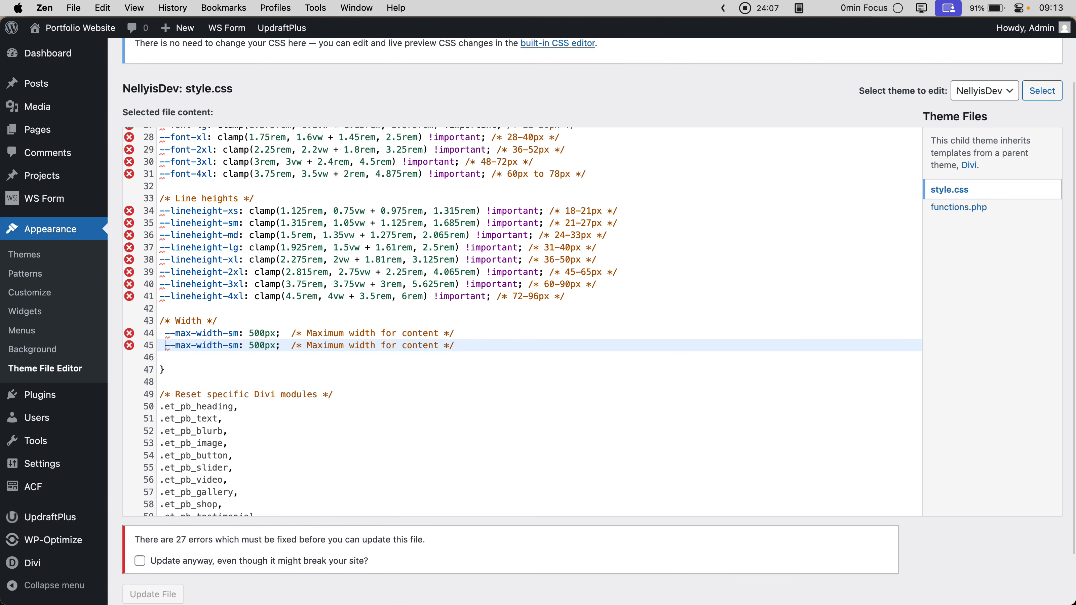
Rename the duplicated variable --max-width-md and set its value to 700px
{"action": "left_click", "coordinate": [239, 347]}
{"action": "key", "text": "BackSpace"}
{"action": "key", "text": "BackSpace"}
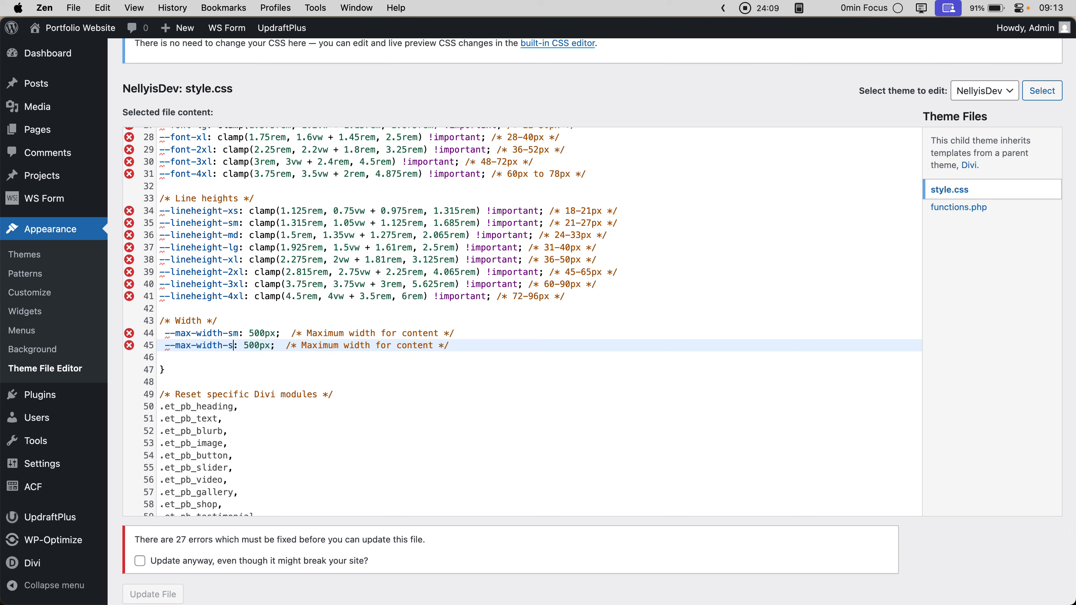
{"action": "type", "text": "md"}
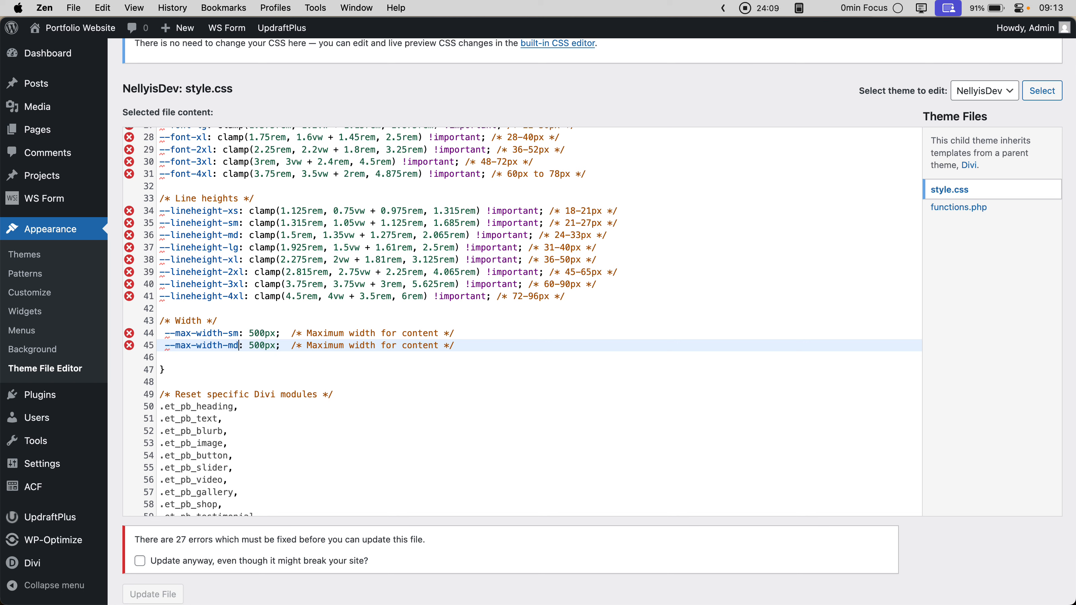
{"action": "left_click", "coordinate": [252, 349]}
{"action": "key", "text": "BackSpace"}
{"action": "type", "text": "7"}
Update style.css despite the reported code errors and reload the builder in the Portfolio Website tab
{"action": "left_click", "coordinate": [140, 561]}
{"action": "left_click", "coordinate": [151, 537]}
{"action": "mouse_move", "coordinate": [89, 209]}
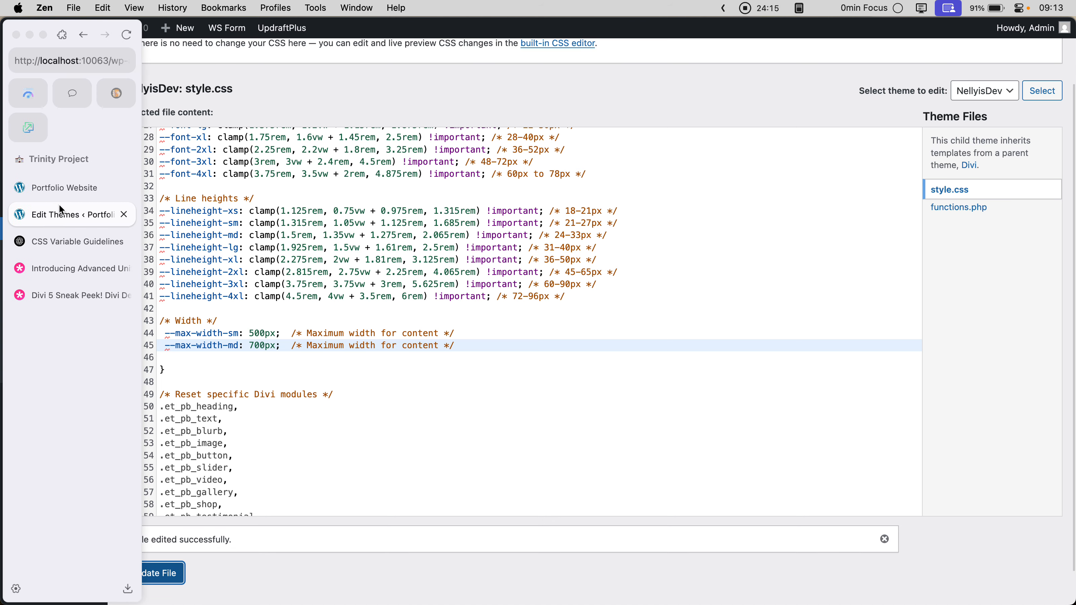
{"action": "left_click", "coordinate": [85, 185]}
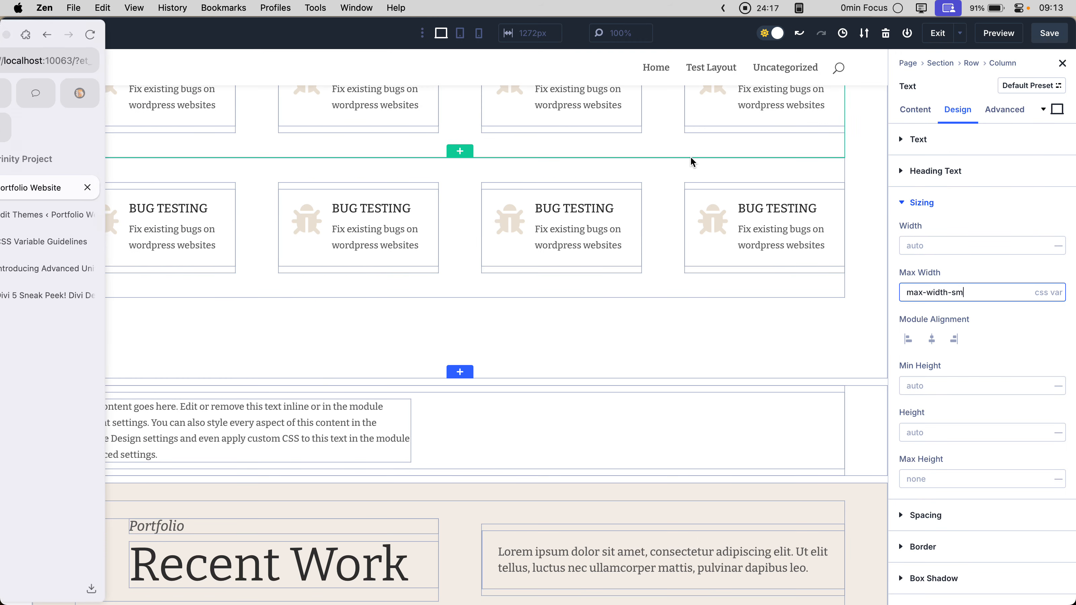
{"action": "key", "text": "super+r"}
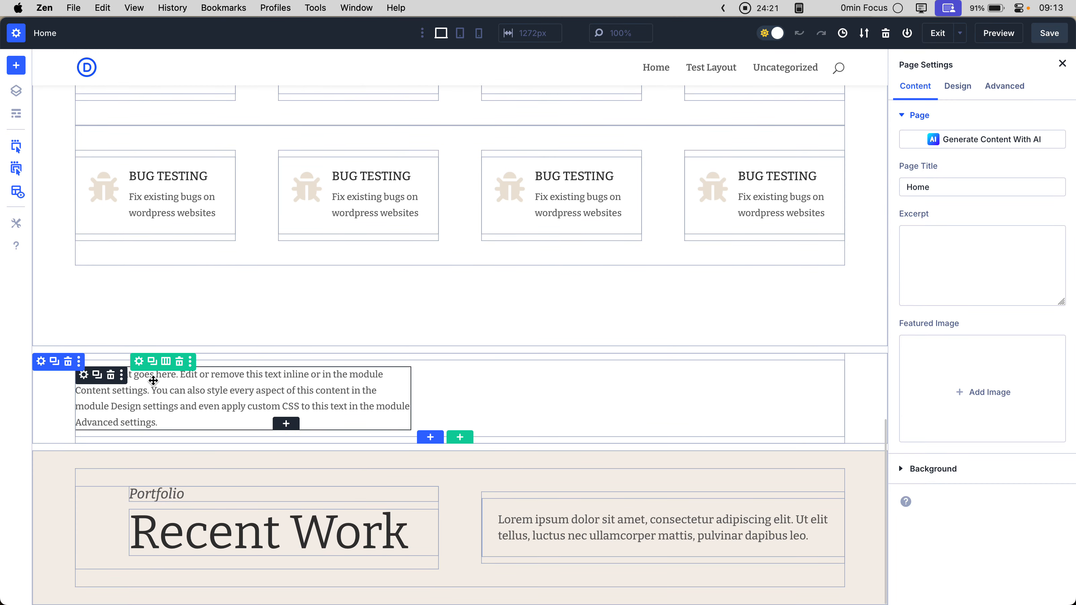
Duplicate the Text module above Recent Work and open the lower copy's design settings
{"action": "left_click", "coordinate": [458, 414]}
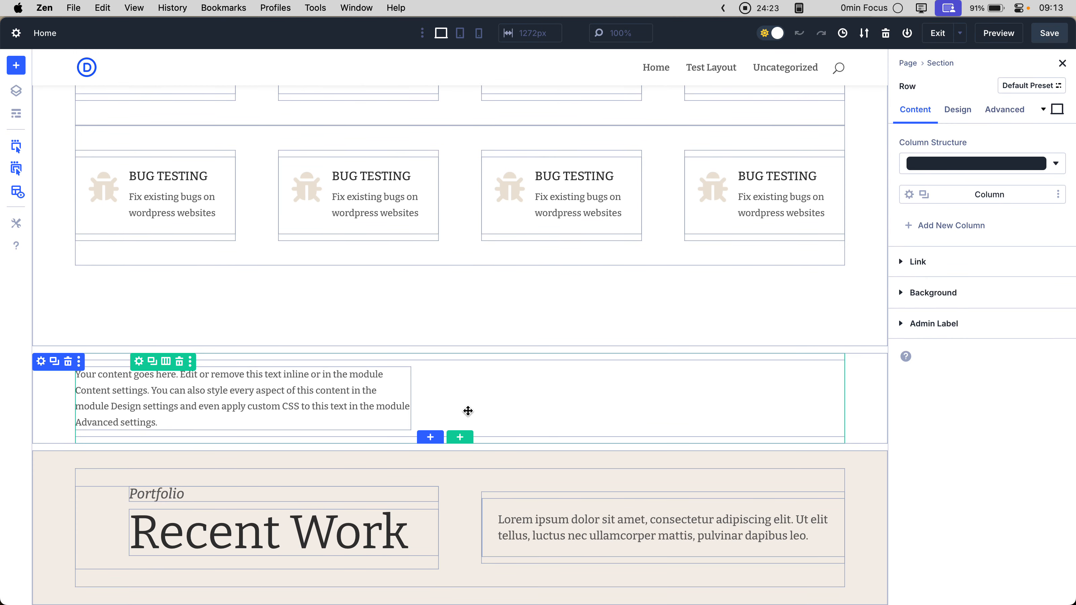
{"action": "left_click", "coordinate": [98, 376]}
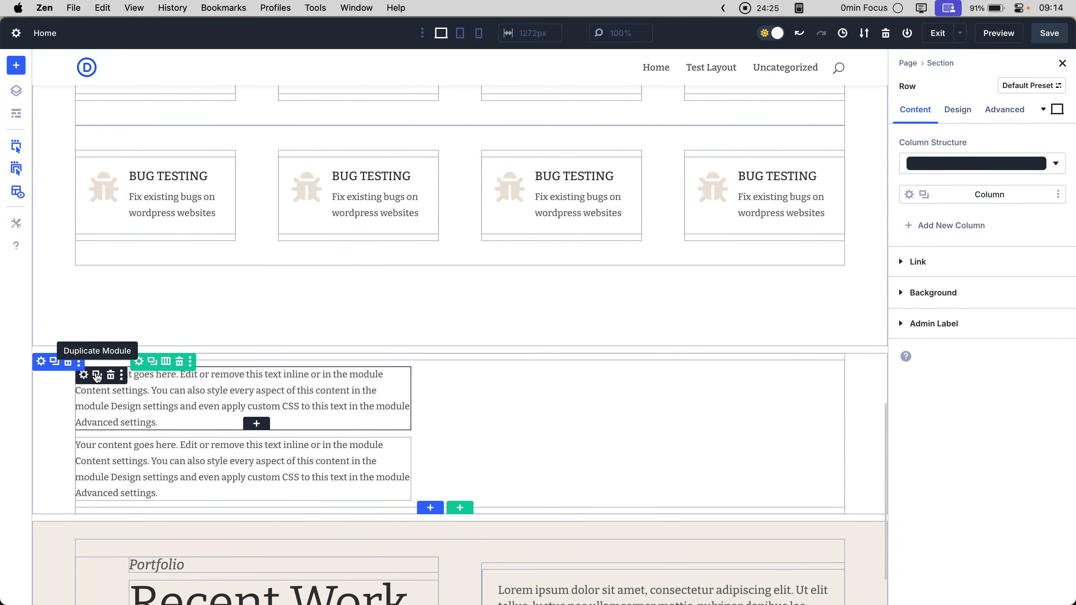
{"action": "left_click", "coordinate": [149, 461]}
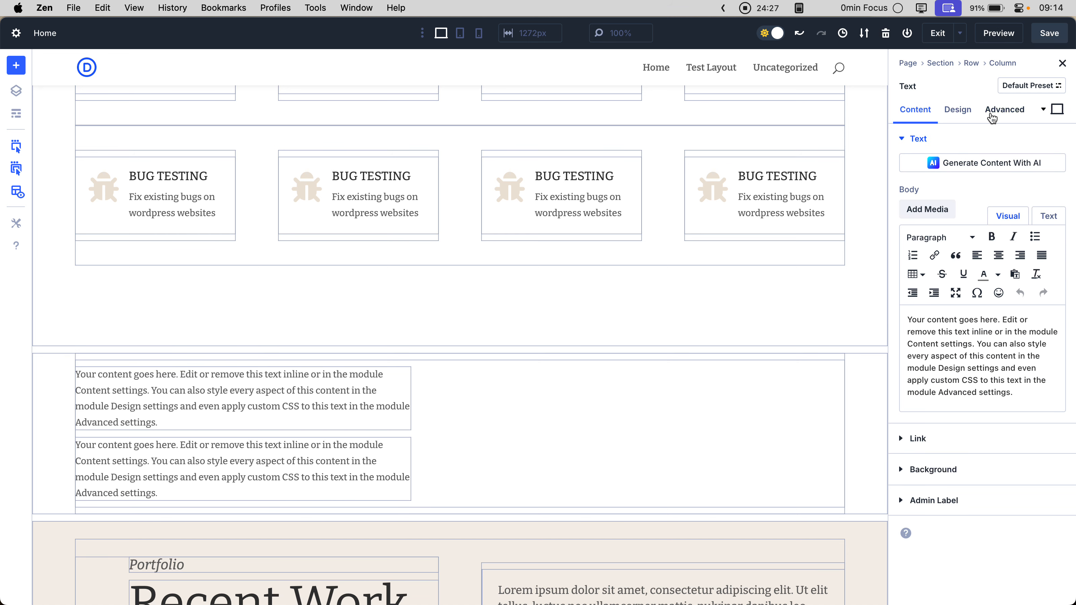
{"action": "left_click", "coordinate": [957, 109]}
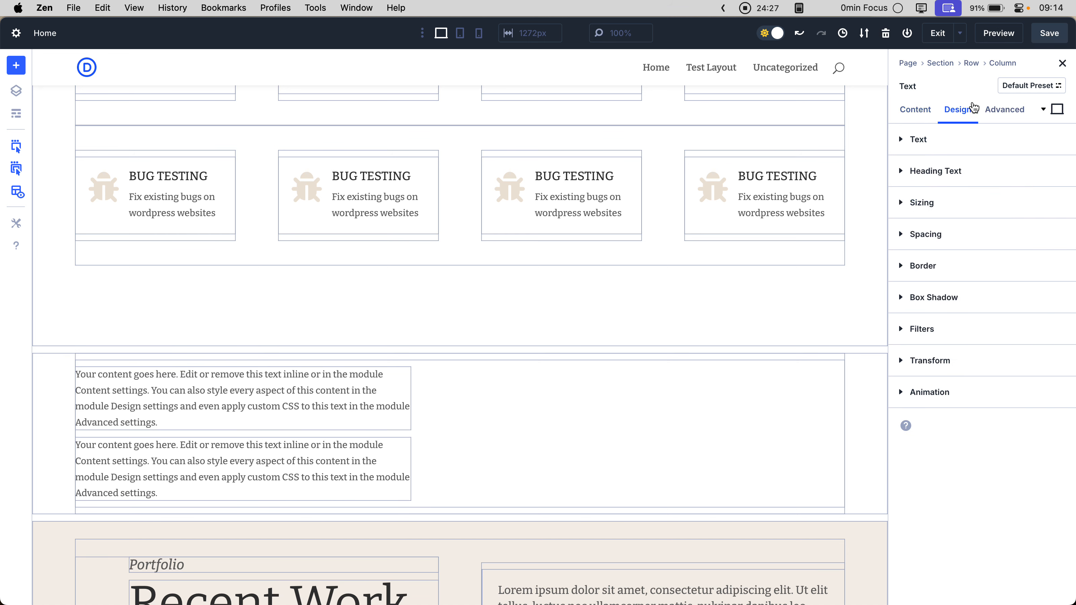
{"action": "left_click", "coordinate": [954, 247]}
{"action": "left_click", "coordinate": [955, 248]}
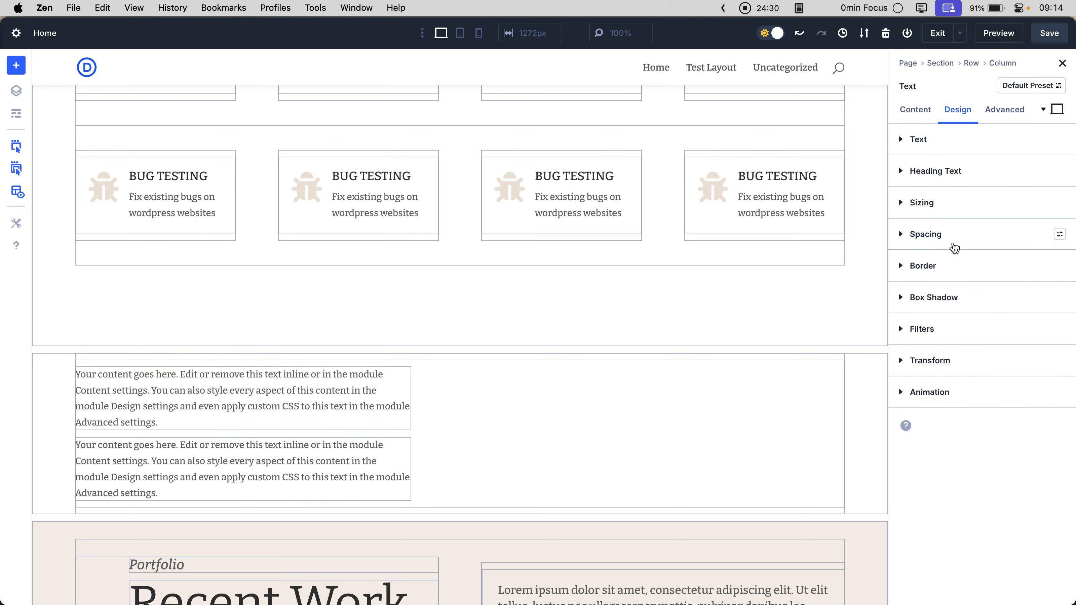
{"action": "left_click", "coordinate": [949, 276]}
{"action": "left_click", "coordinate": [949, 276]}
{"action": "left_click", "coordinate": [945, 311]}
{"action": "left_click", "coordinate": [944, 313]}
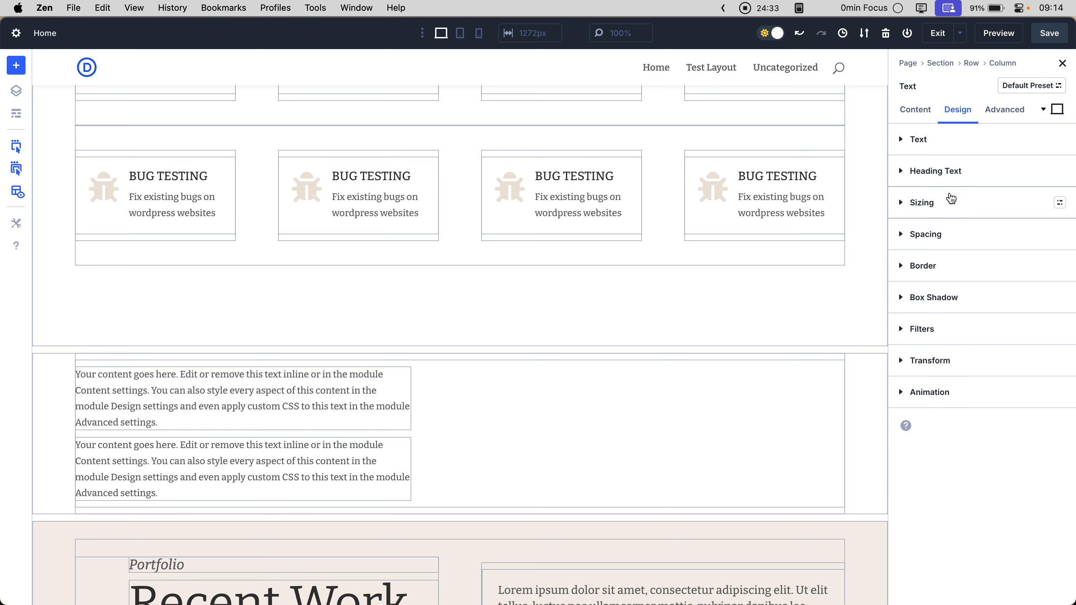
{"action": "left_click", "coordinate": [951, 178]}
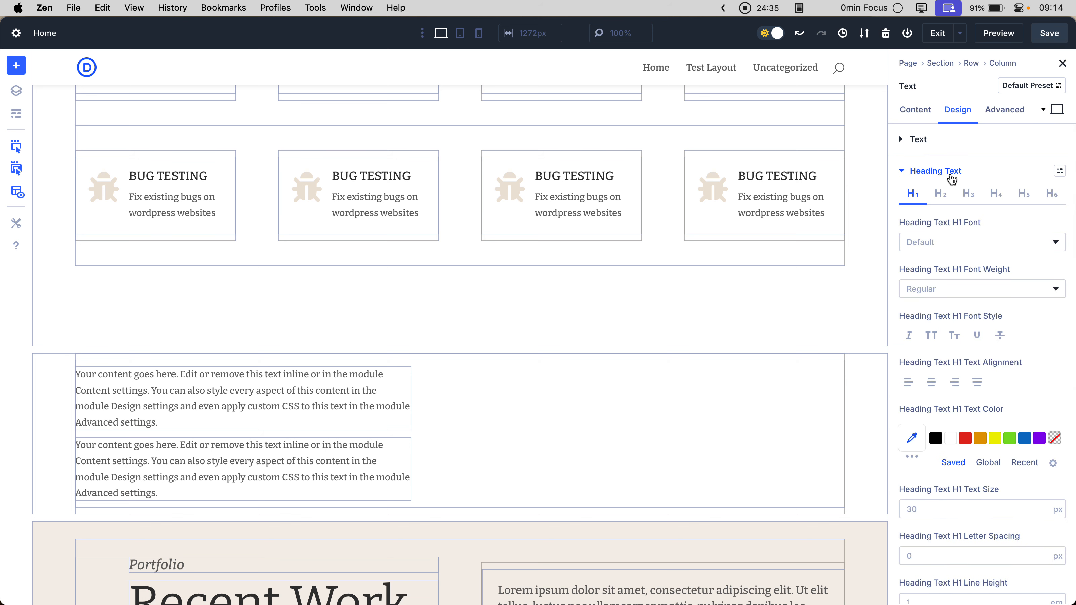
{"action": "left_click", "coordinate": [952, 177]}
{"action": "left_click", "coordinate": [953, 141]}
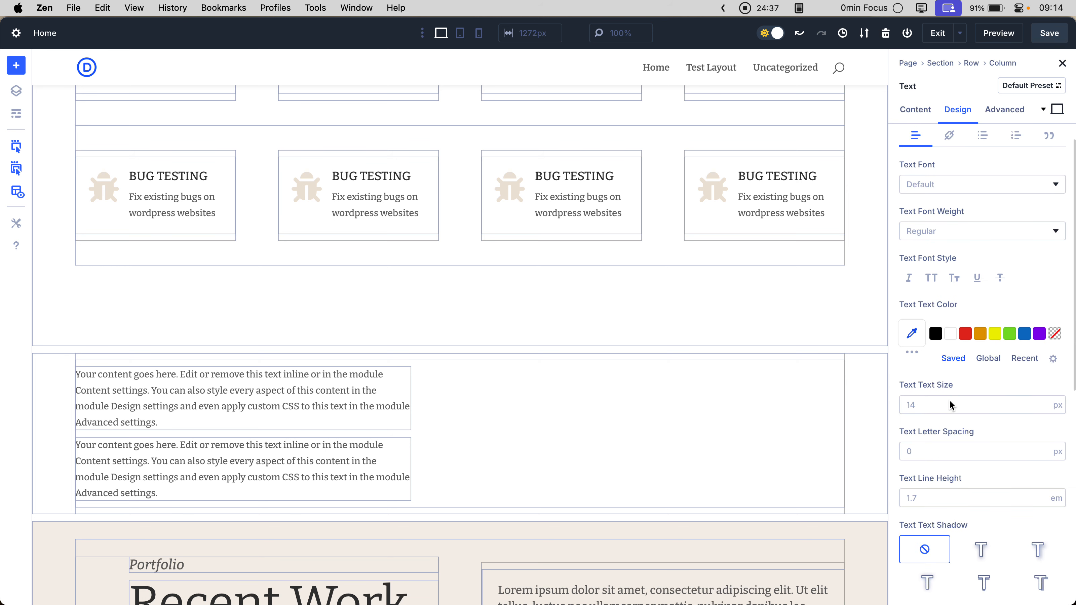
Change the lower Text module's maximum width variable to max-width-md
{"action": "scroll", "coordinate": [951, 411], "scroll_direction": "down", "scroll_amount": 10}
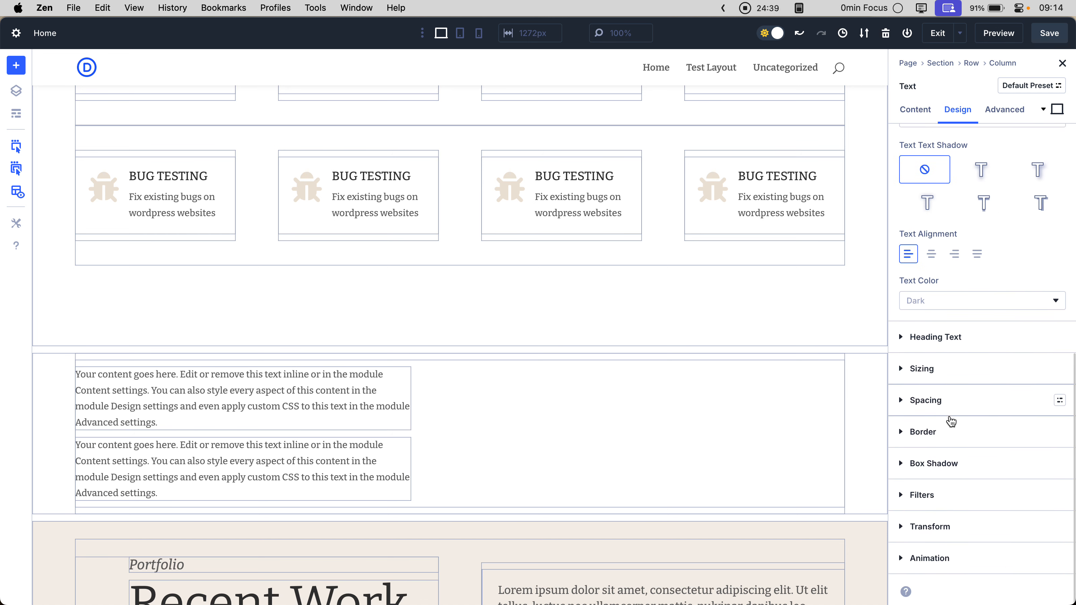
{"action": "left_click", "coordinate": [954, 376]}
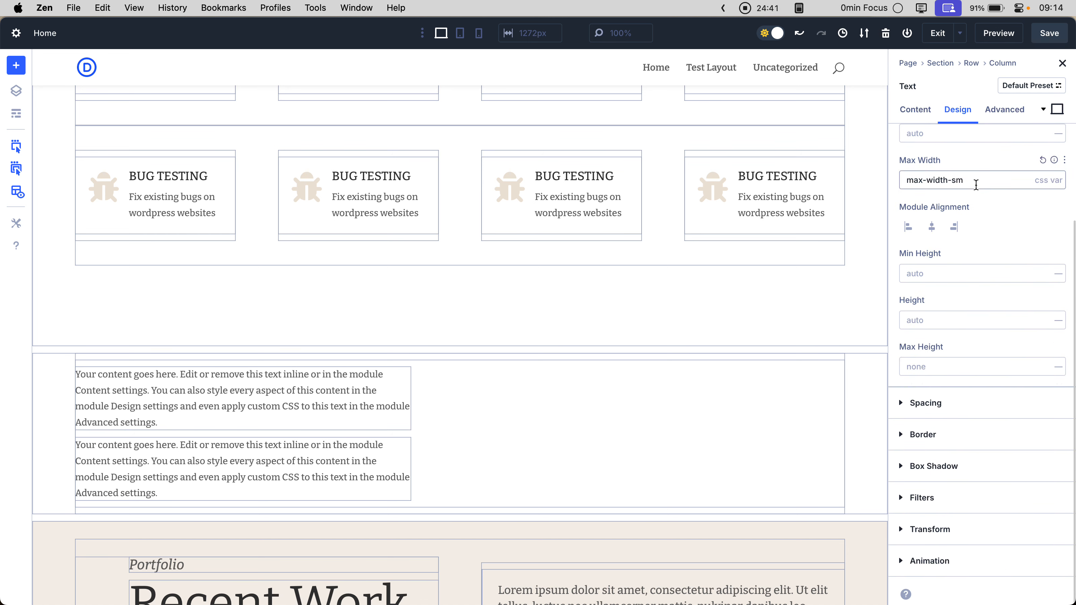
{"action": "scroll", "coordinate": [976, 182], "scroll_direction": "up", "scroll_amount": 2}
{"action": "double_click", "coordinate": [1000, 238]}
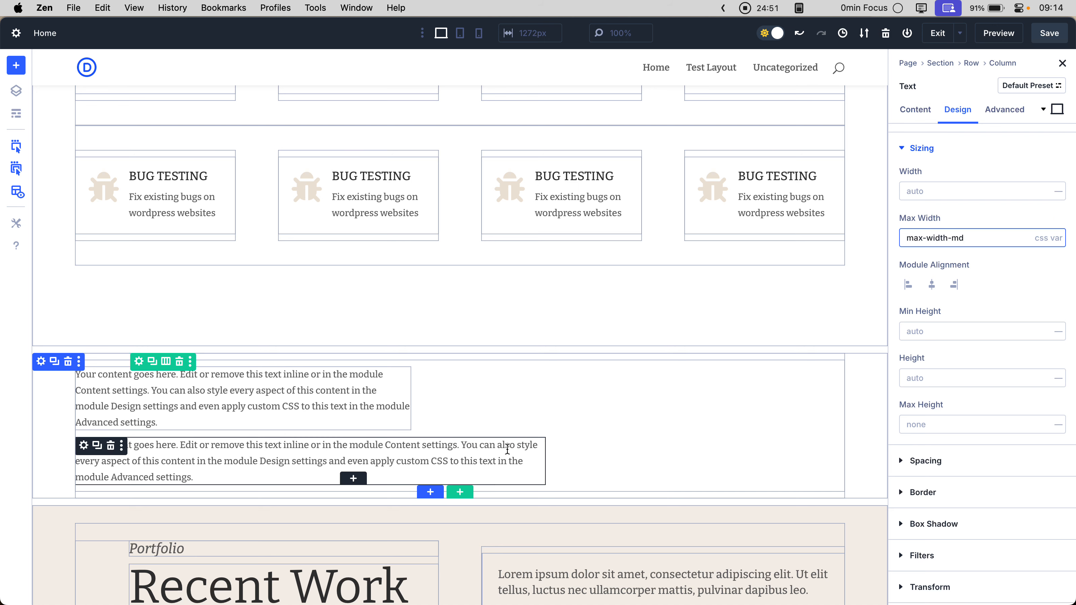
Set the upper Text module's linked top and bottom margins to the CSS variable --spacing-m
{"action": "left_click", "coordinate": [298, 391]}
{"action": "left_click", "coordinate": [967, 112]}
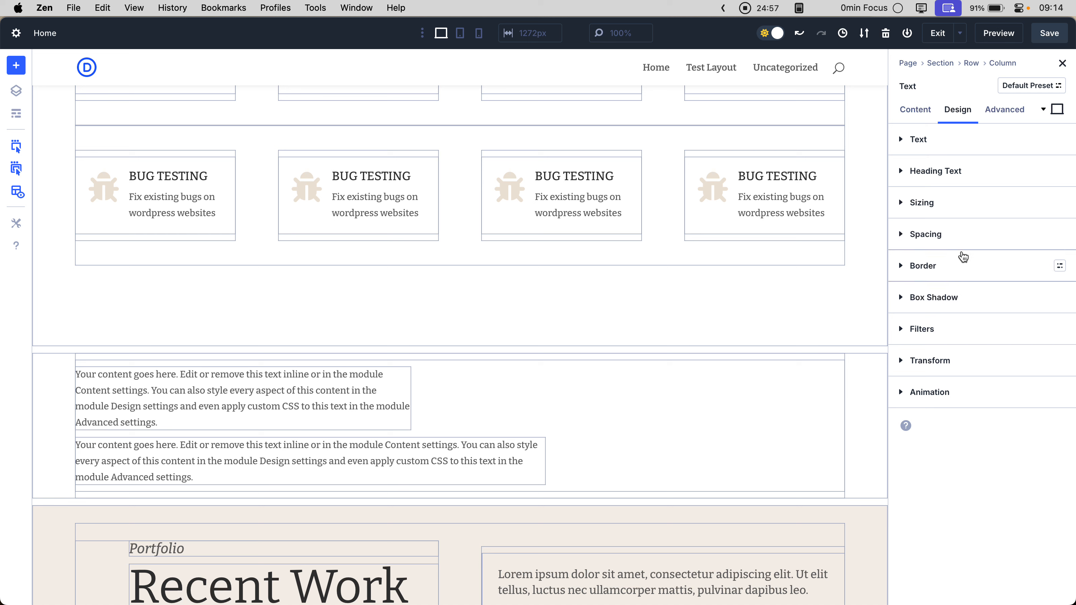
{"action": "left_click", "coordinate": [971, 240]}
{"action": "left_click", "coordinate": [918, 277]}
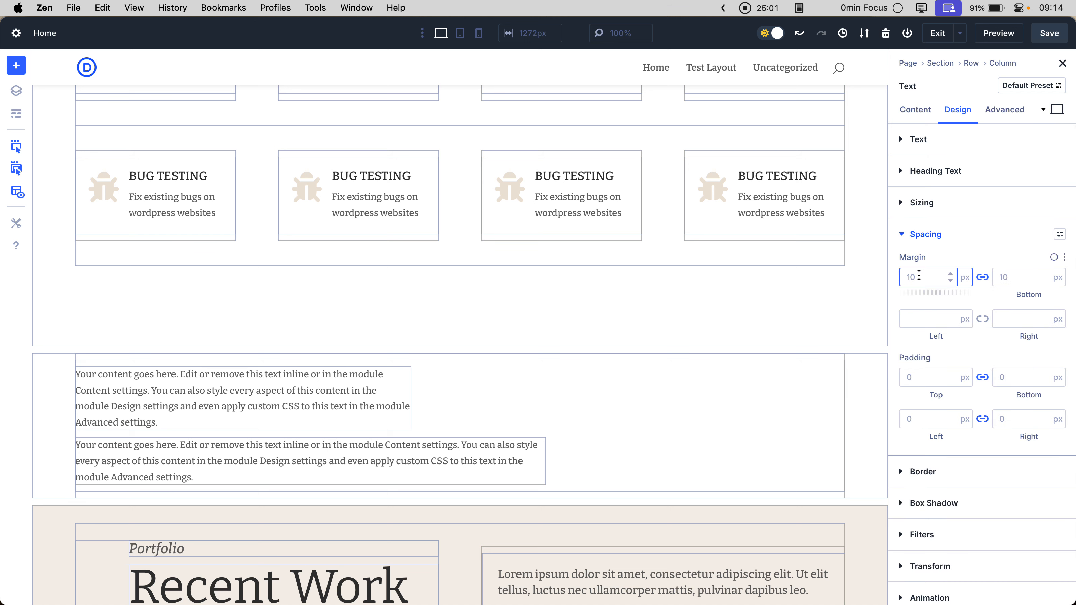
{"action": "type", "text": "--spacing"}
{"action": "type", "text": "-m"}
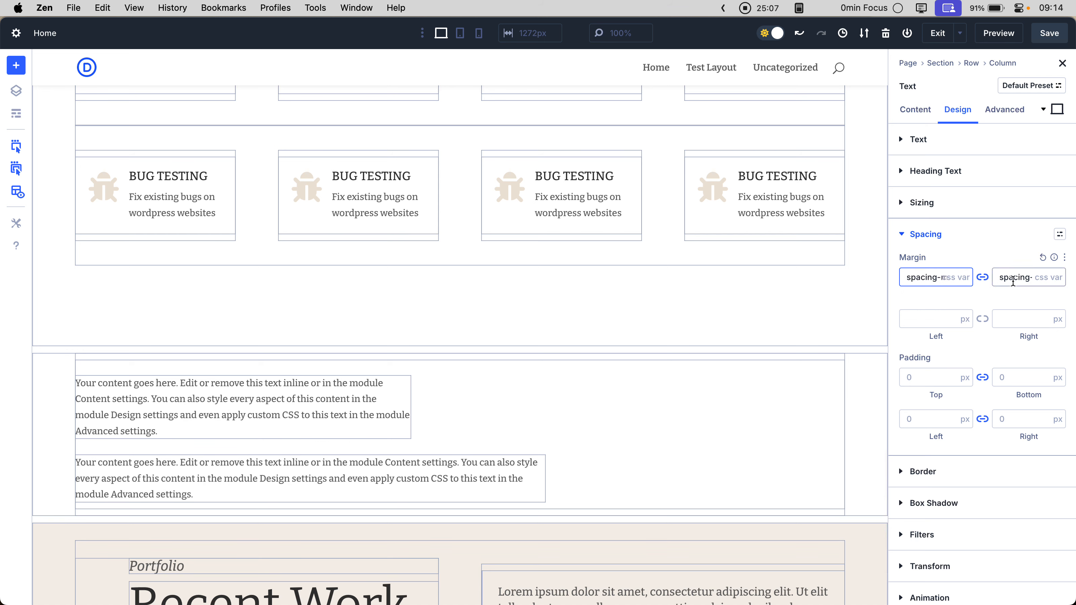
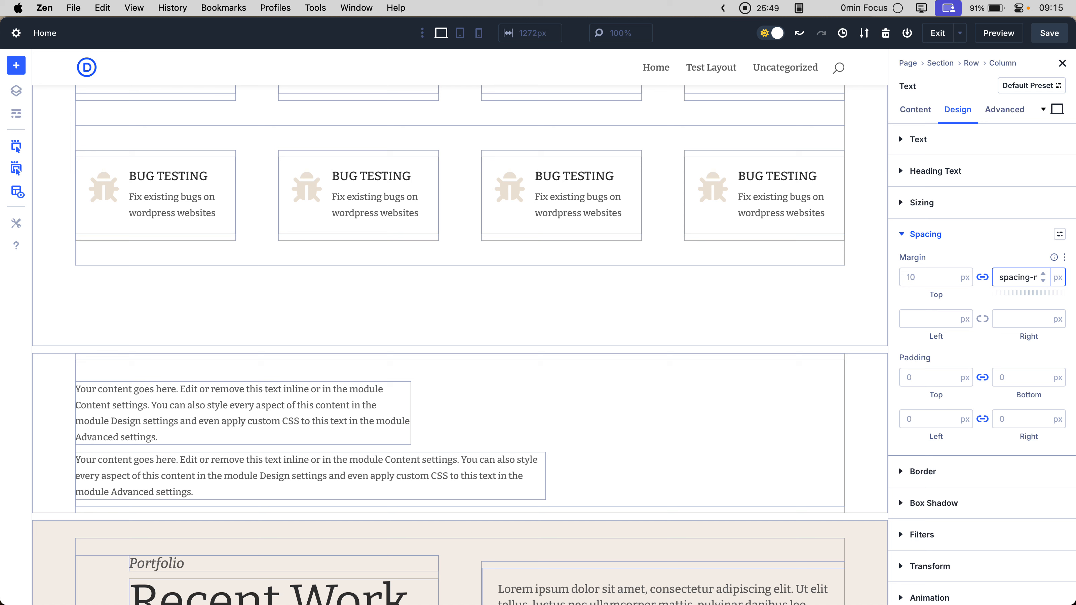
Enter the spacing-m variable for the upper Text module's bottom margin and unlink its top and bottom margins
{"action": "key", "text": "Return"}
{"action": "type", "text": "-m"}
{"action": "key", "text": "Return"}
{"action": "left_click", "coordinate": [983, 277]}
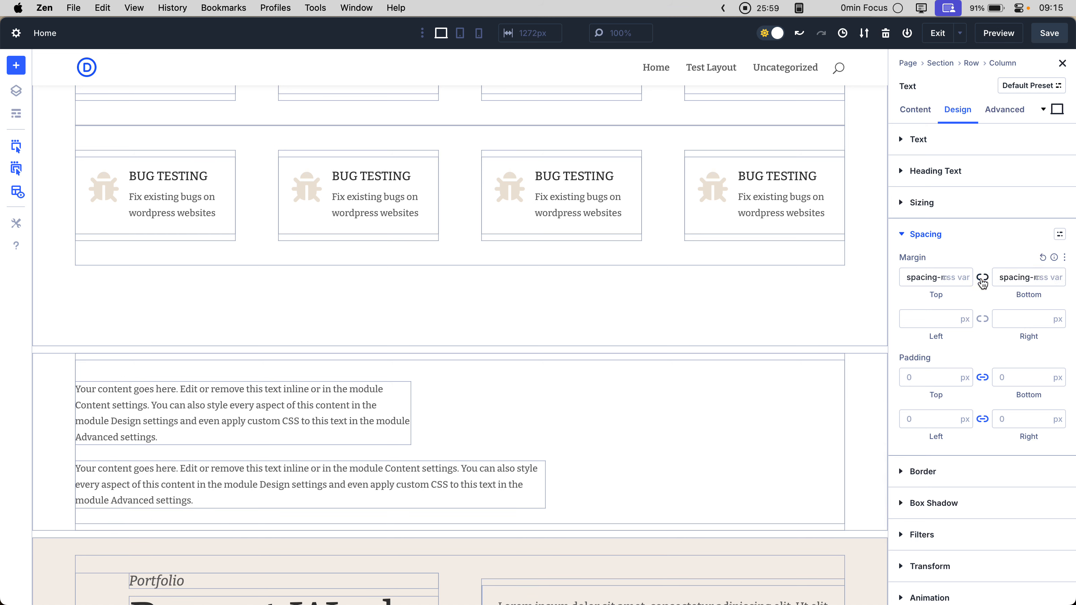
Clear the upper Text module's top margin, keeping the spacing variable on its bottom margin
{"action": "left_click", "coordinate": [920, 277]}
{"action": "key", "text": "super+a"}
{"action": "key", "text": "BackSpace"}
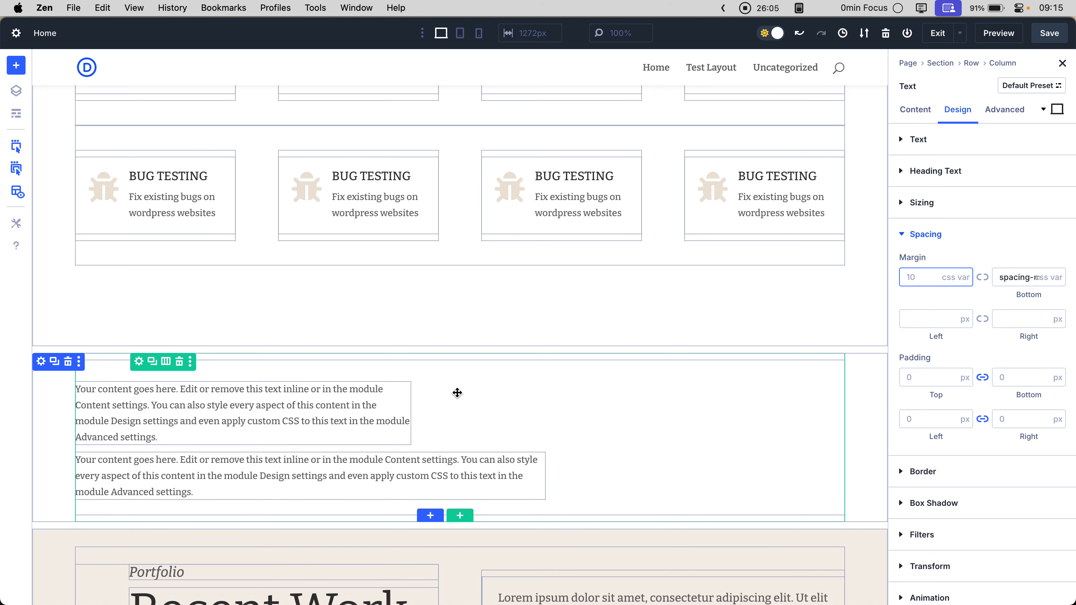
{"action": "left_click", "coordinate": [1002, 278]}
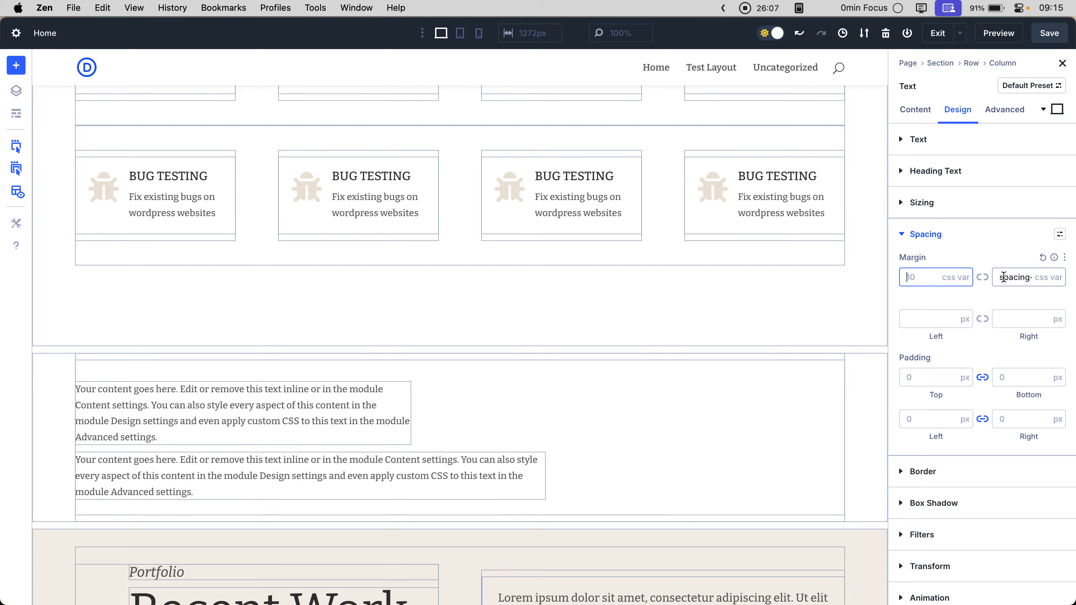
{"action": "left_click_drag", "start_coordinate": [1002, 278], "coordinate": [1068, 277]}
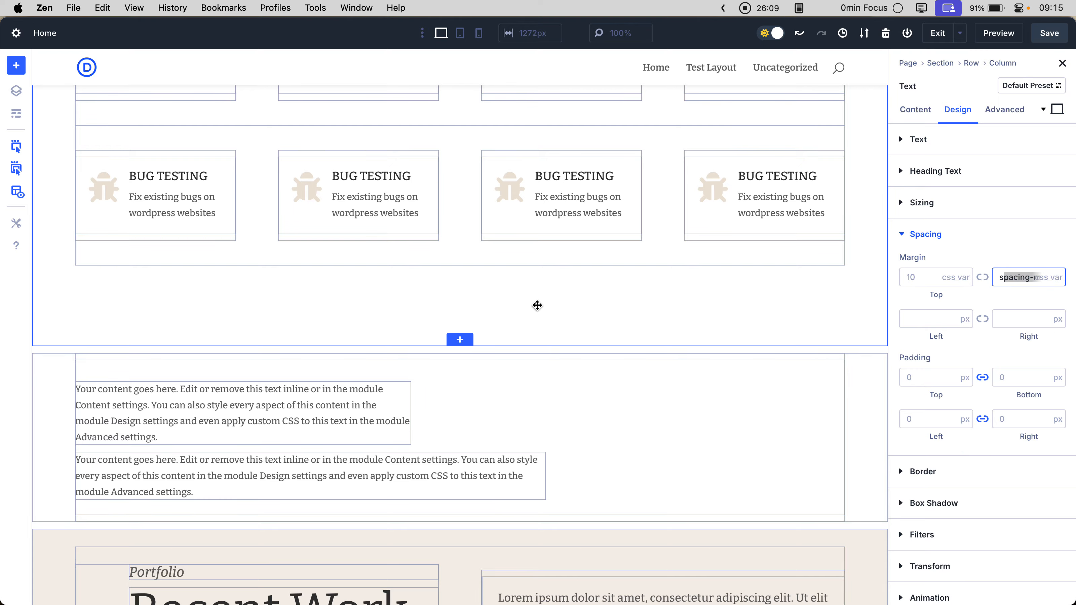
{"action": "scroll", "coordinate": [488, 311], "scroll_direction": "up", "scroll_amount": 15}
{"action": "scroll", "coordinate": [488, 311], "scroll_direction": "down", "scroll_amount": 15}
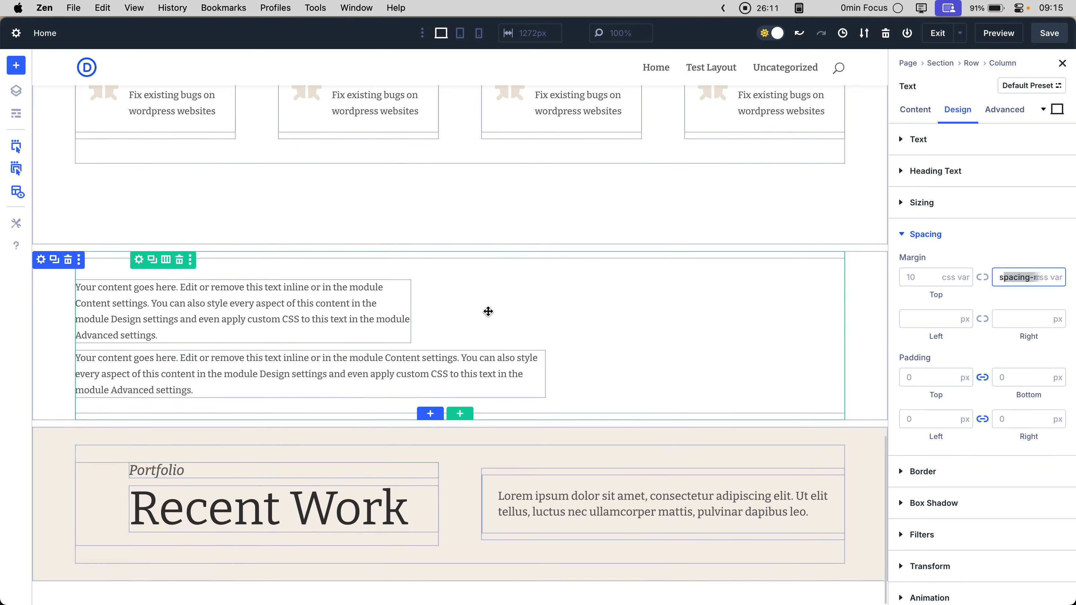
{"action": "scroll", "coordinate": [488, 311], "scroll_direction": "up", "scroll_amount": 4}
{"action": "scroll", "coordinate": [488, 311], "scroll_direction": "down", "scroll_amount": 4}
Switch to the child theme's style.css, set --max-width-md to 900px and update the file
{"action": "mouse_move", "coordinate": [68, 188]}
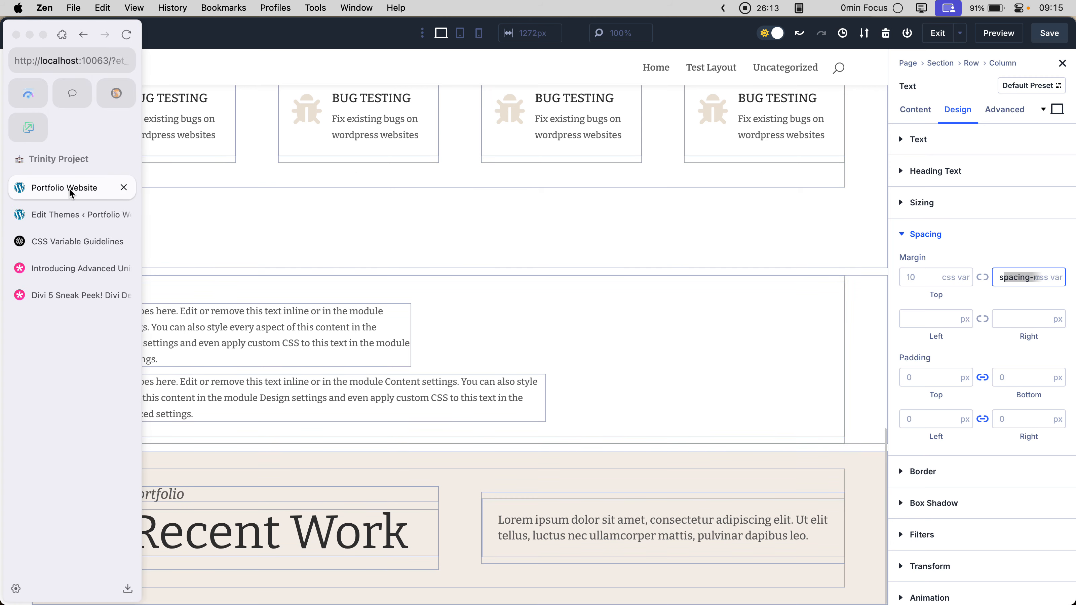
{"action": "left_click", "coordinate": [70, 210]}
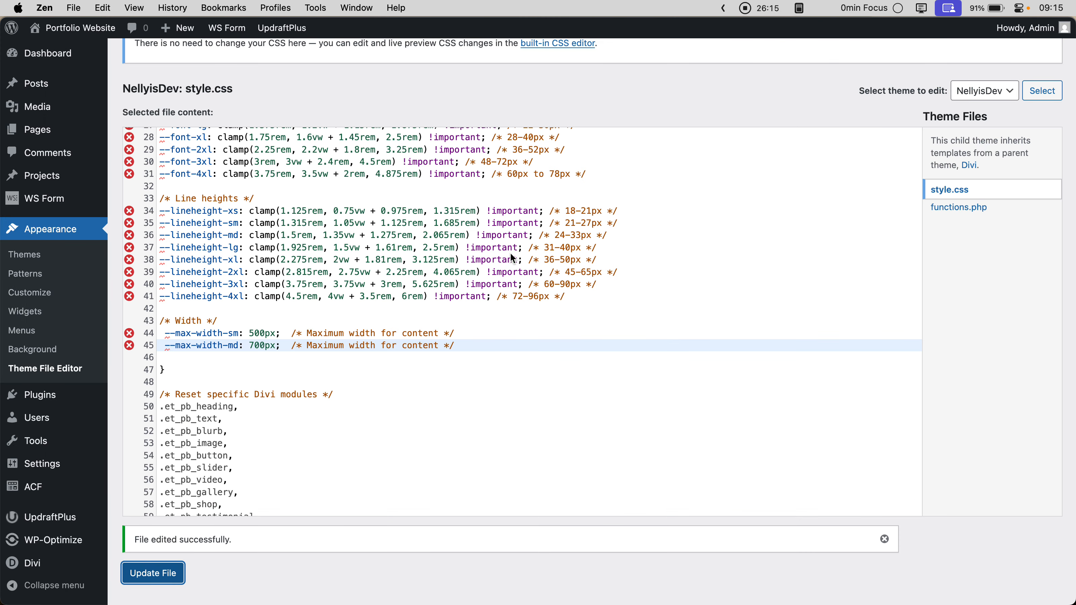
{"action": "left_click", "coordinate": [254, 346]}
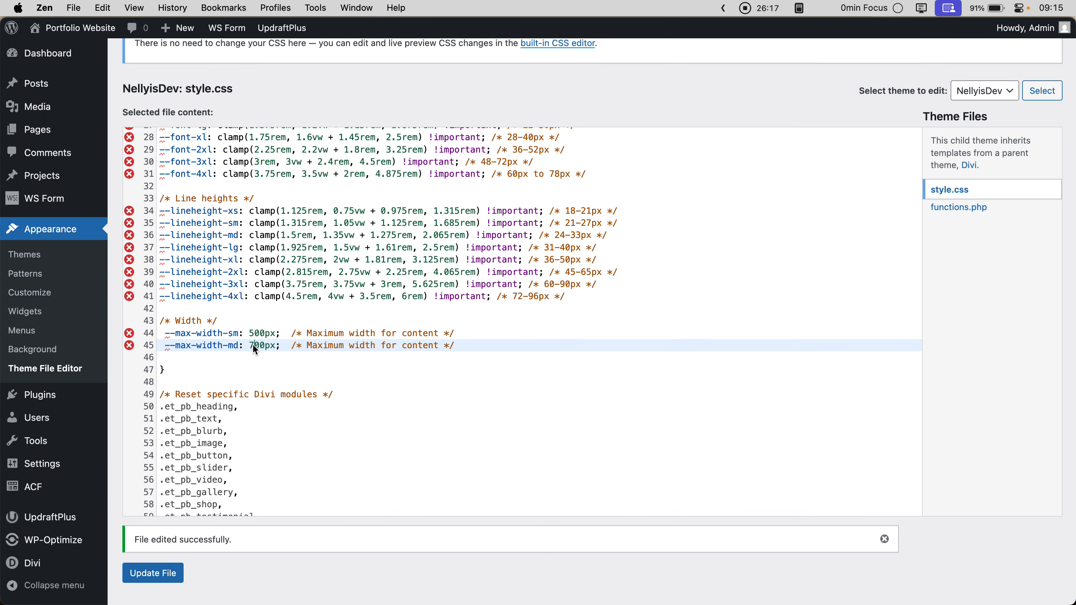
{"action": "key", "text": "BackSpace"}
{"action": "type", "text": "9"}
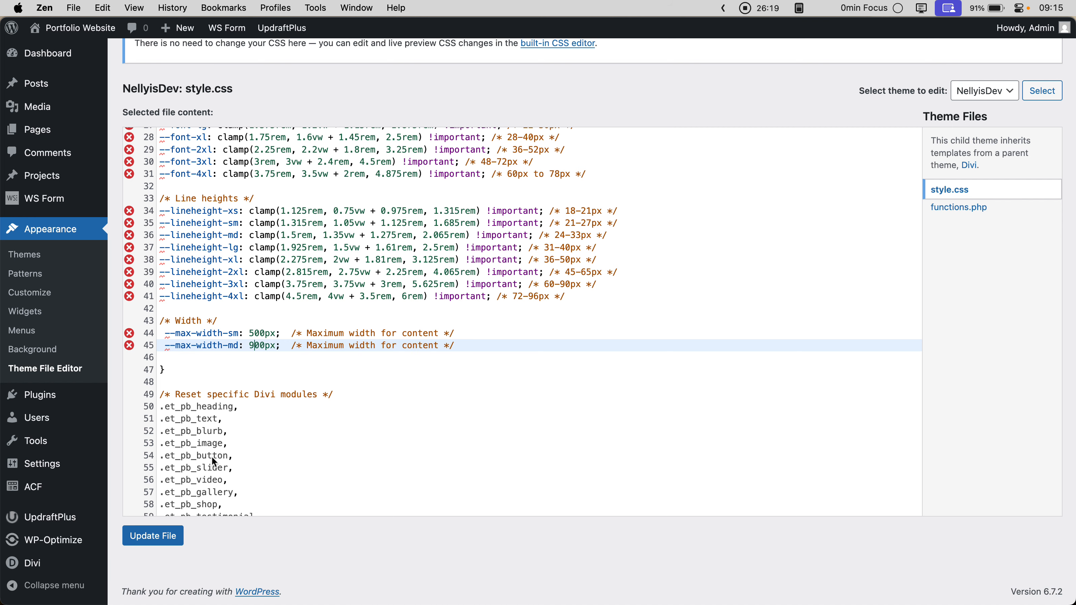
{"action": "left_click", "coordinate": [175, 532]}
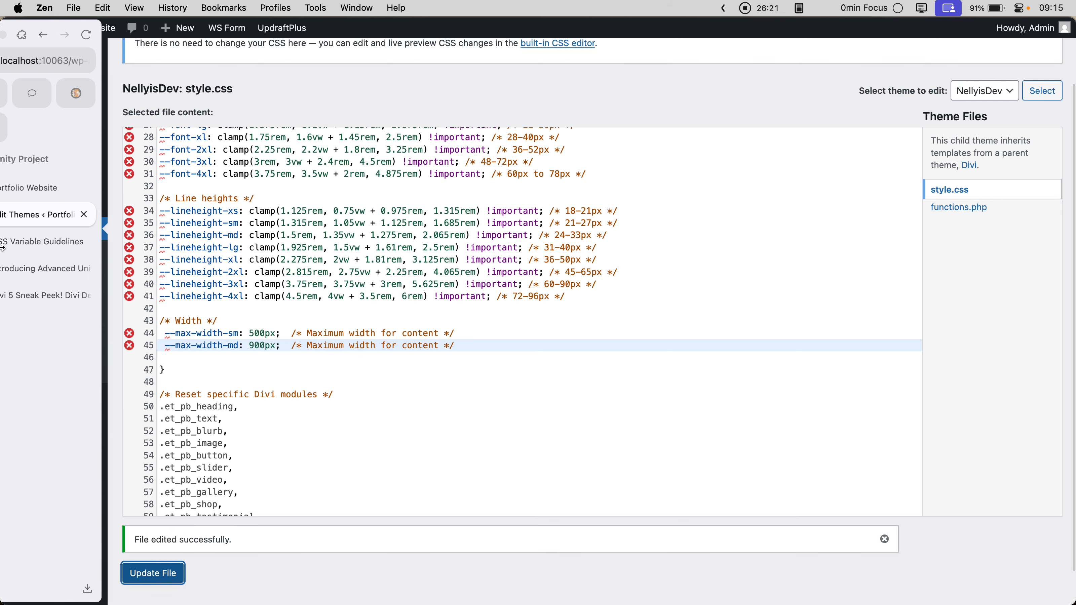
Return to the Home page builder, save and reload it, and check the Text module widths above Recent Work
{"action": "left_click", "coordinate": [55, 185]}
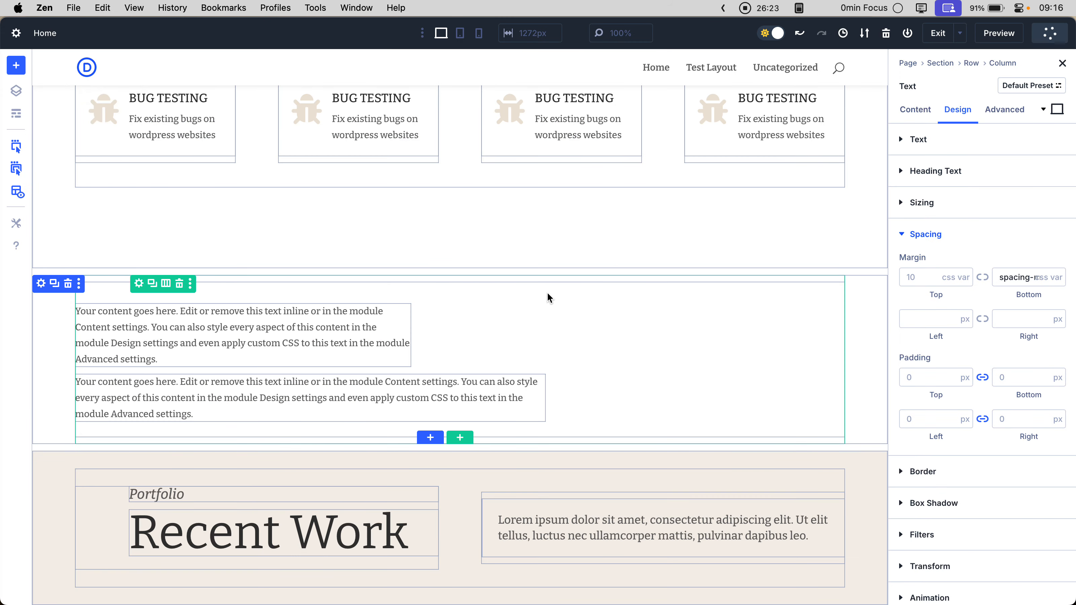
{"action": "key", "text": "super+r"}
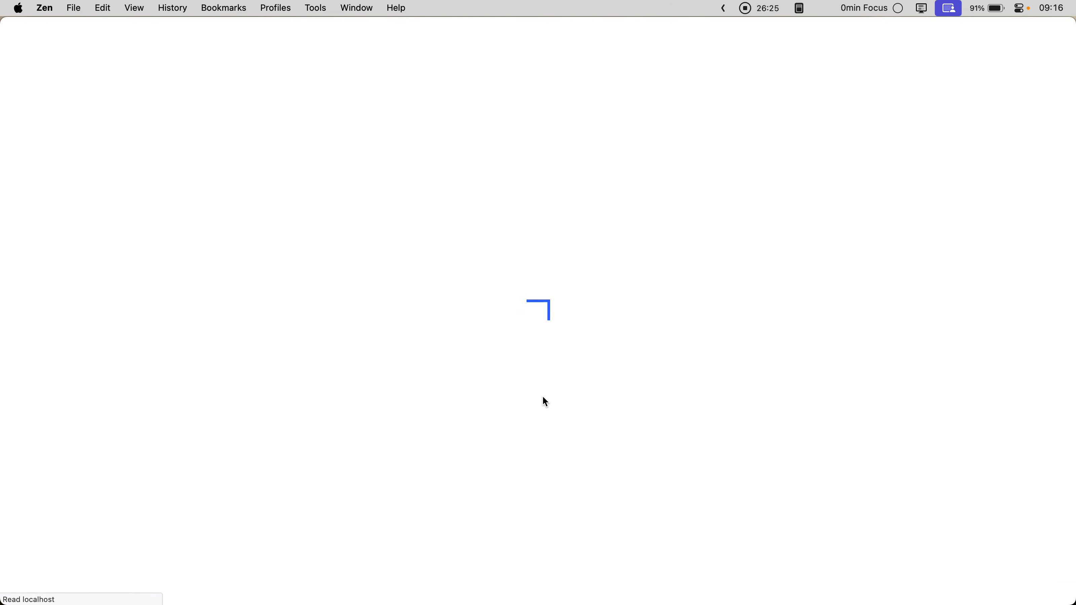
{"action": "scroll", "coordinate": [543, 397], "scroll_direction": "down", "scroll_amount": 15}
{"action": "scroll", "coordinate": [543, 396], "scroll_direction": "down", "scroll_amount": 10}
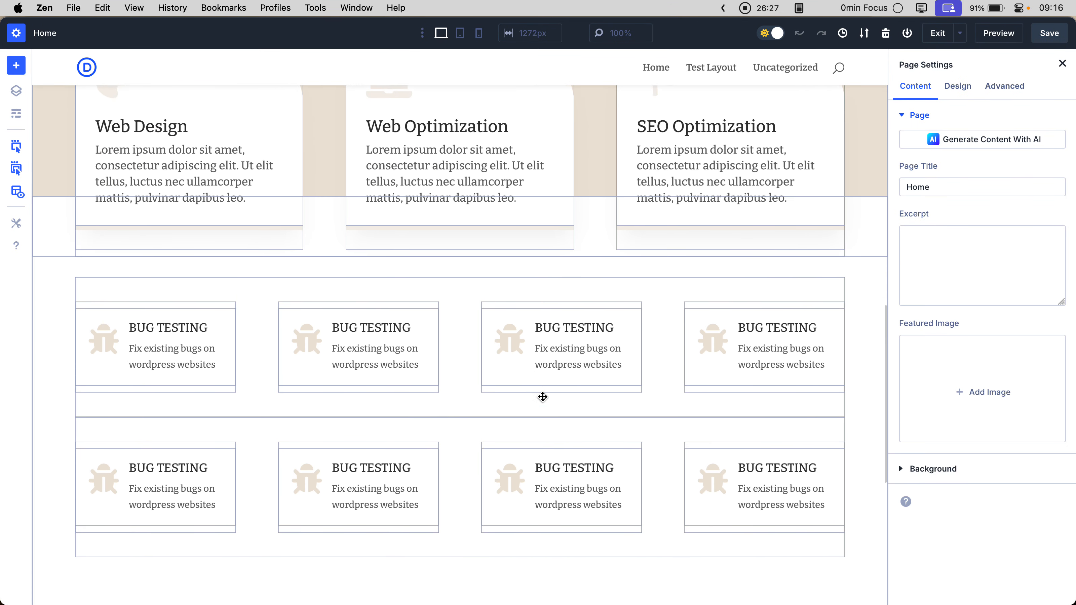
{"action": "mouse_move", "coordinate": [543, 398]}
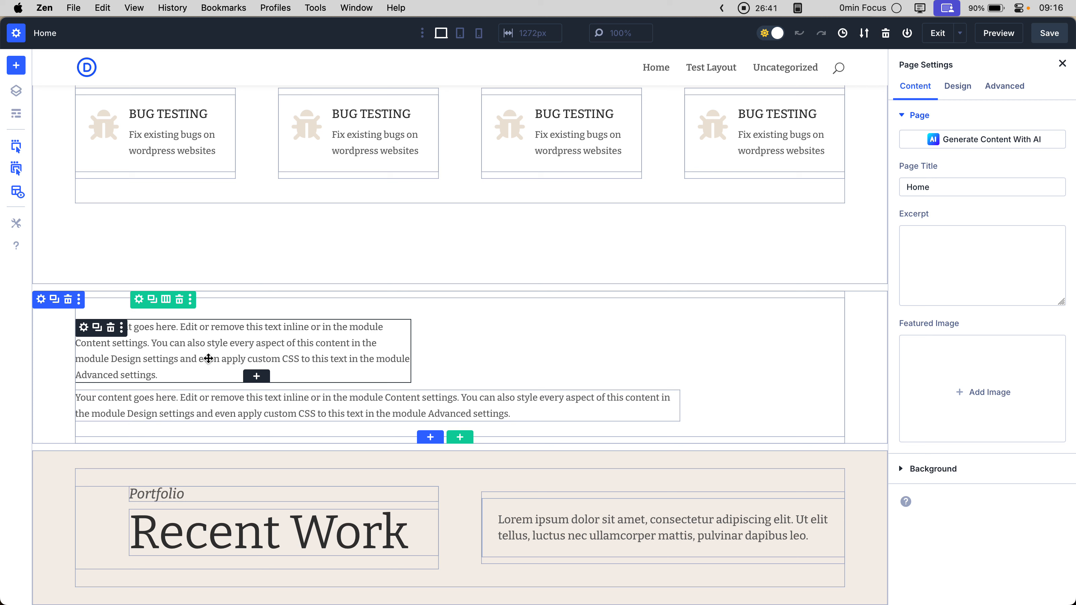
Delete the upper demo Text module and the section containing the remaining one above Recent Work
{"action": "left_click", "coordinate": [114, 330]}
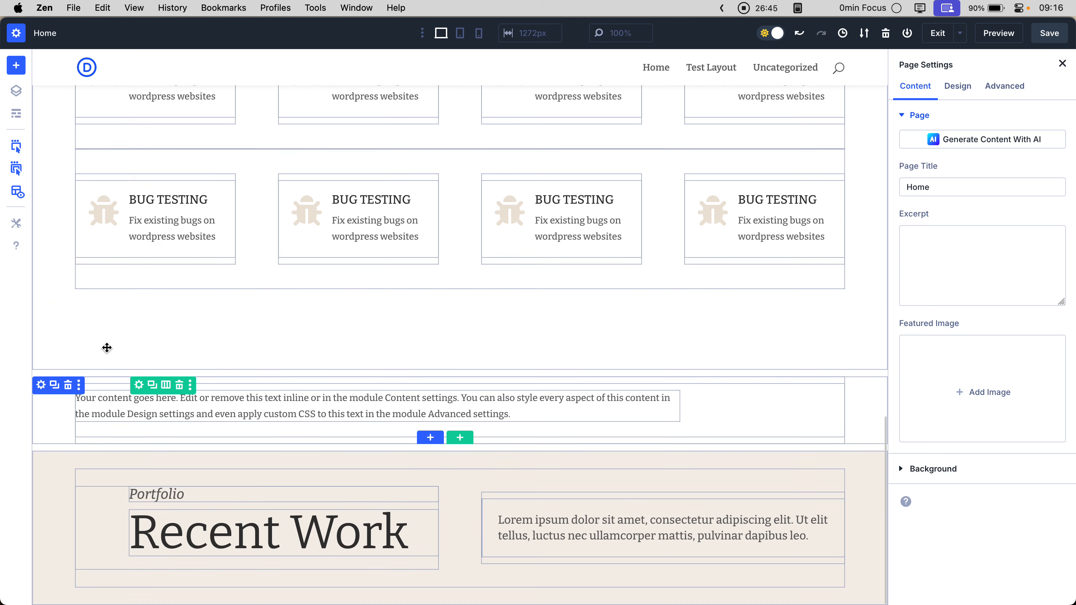
{"action": "left_click", "coordinate": [68, 388]}
{"action": "scroll", "coordinate": [455, 406], "scroll_direction": "up", "scroll_amount": 10}
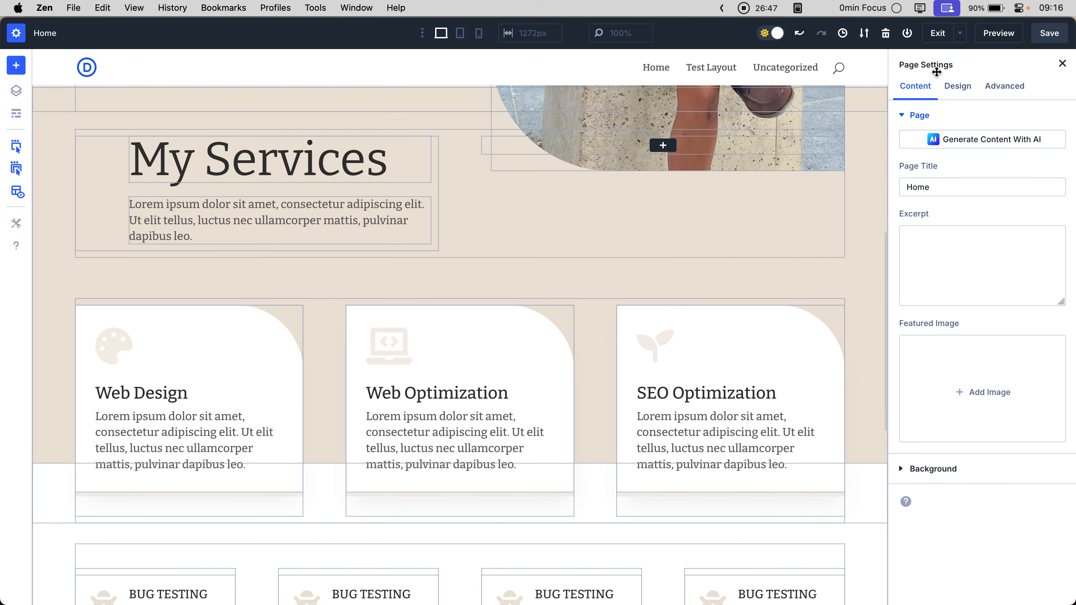
Review the custom CSS in the Home page's settings, then save the page and exit the builder
{"action": "left_click", "coordinate": [1018, 98]}
{"action": "left_click", "coordinate": [980, 115]}
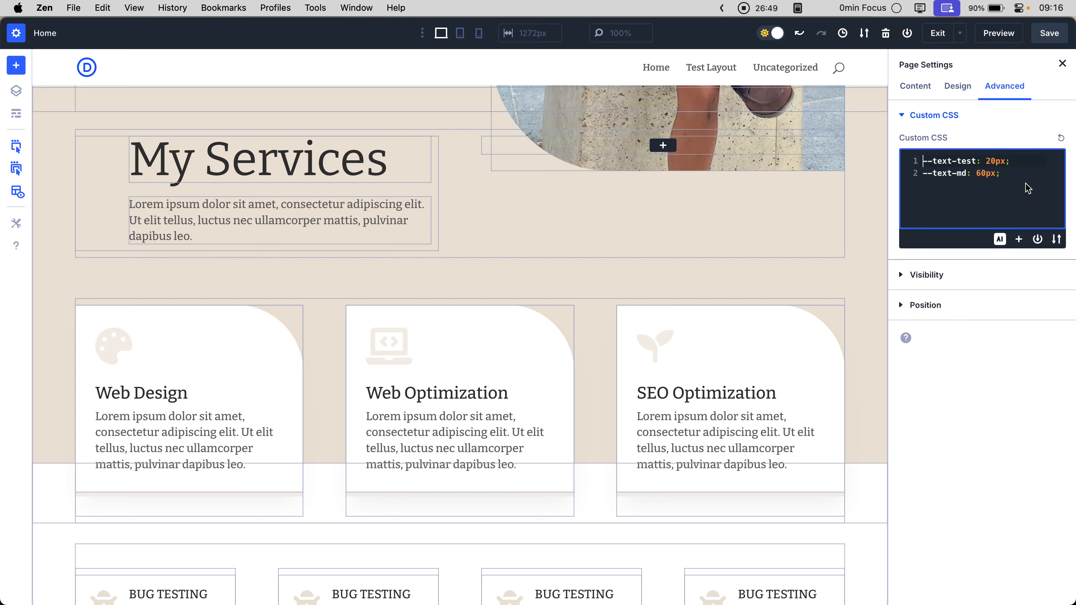
{"action": "left_click_drag", "start_coordinate": [1029, 187], "coordinate": [880, 154]}
{"action": "left_click", "coordinate": [1019, 214]}
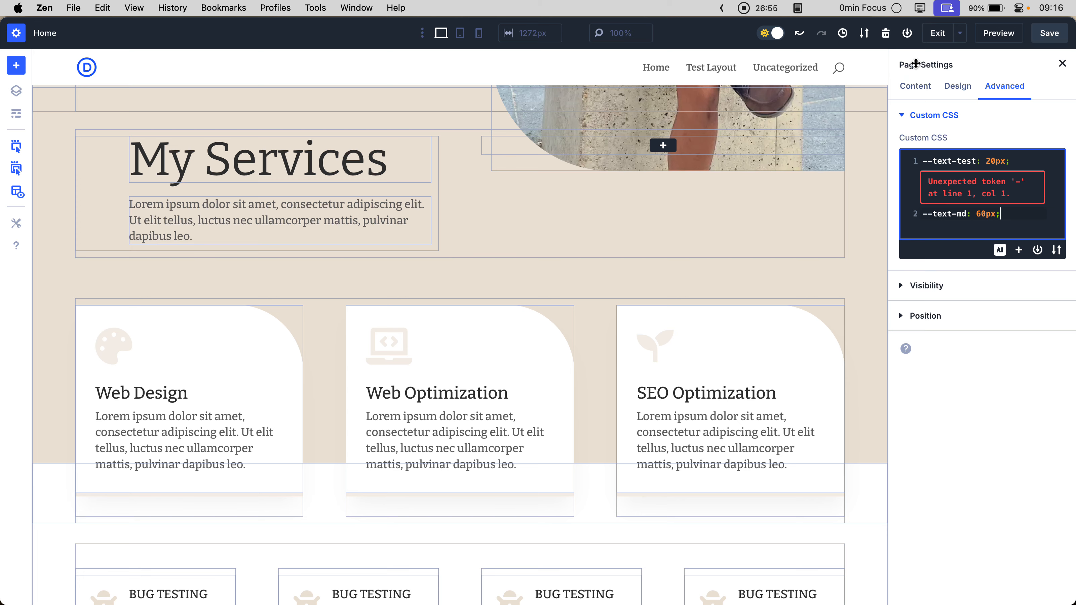
{"action": "mouse_move", "coordinate": [1069, 27]}
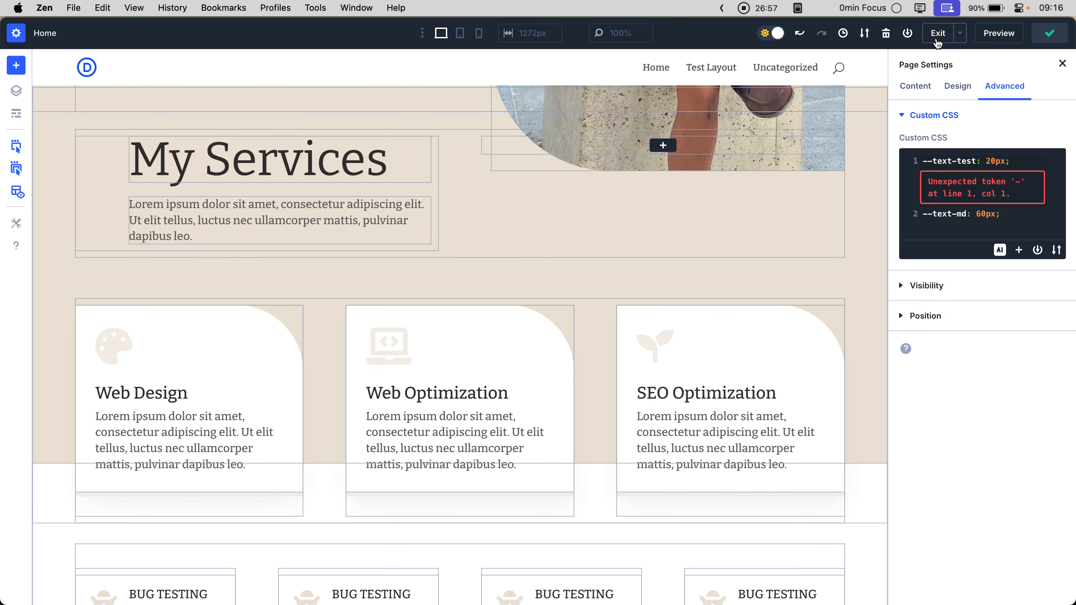
{"action": "left_click", "coordinate": [938, 38]}
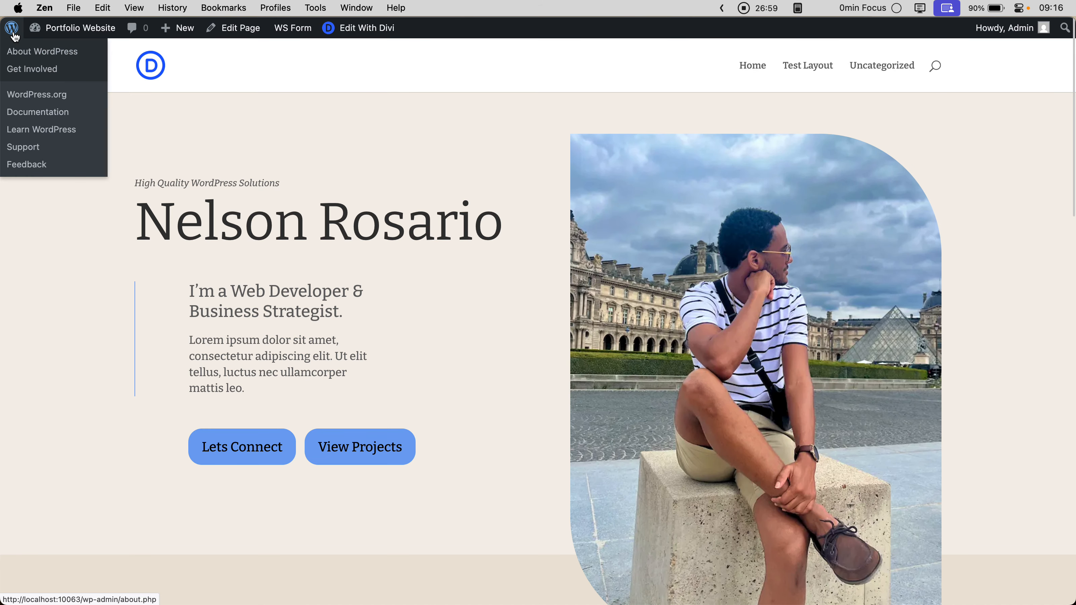
Open the Test Layout page in the Divi builder and look at its custom CSS and page modules
{"action": "left_click", "coordinate": [12, 28]}
{"action": "left_click", "coordinate": [60, 140]}
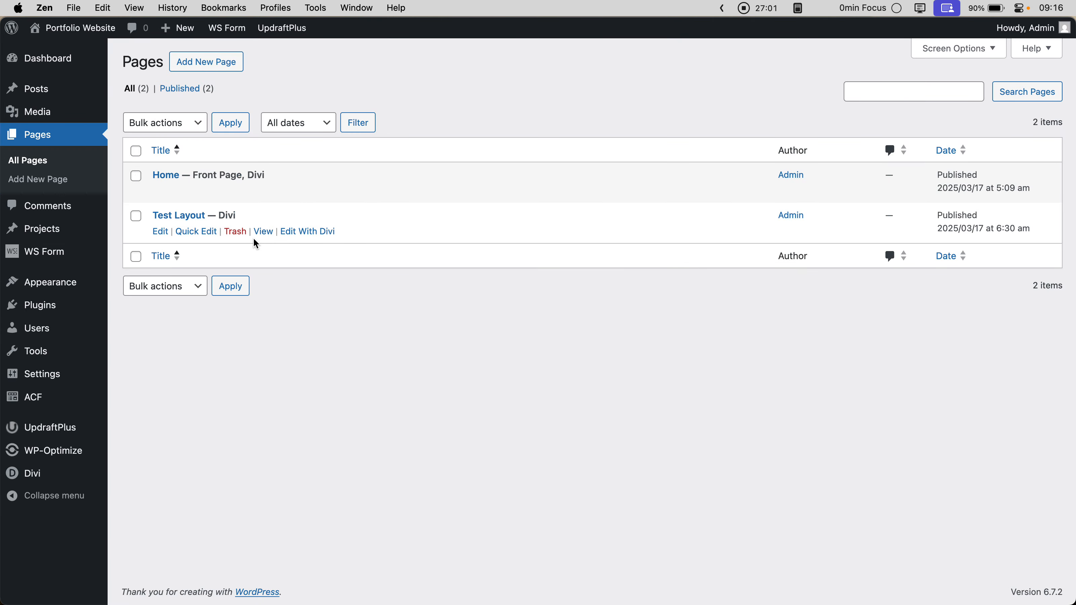
{"action": "left_click", "coordinate": [297, 231]}
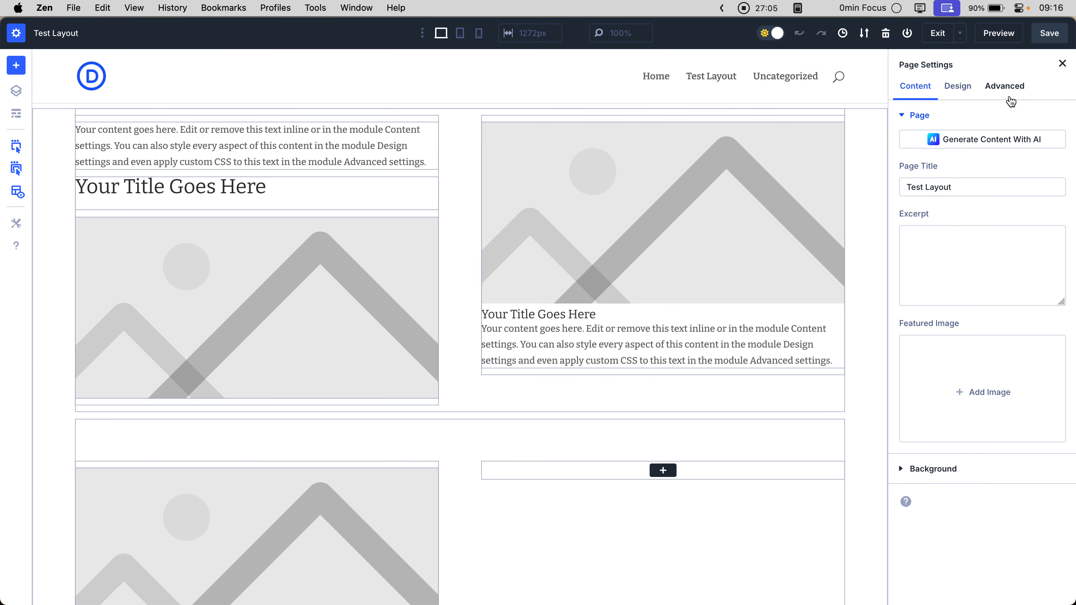
{"action": "left_click", "coordinate": [1005, 87]}
{"action": "left_click", "coordinate": [942, 176]}
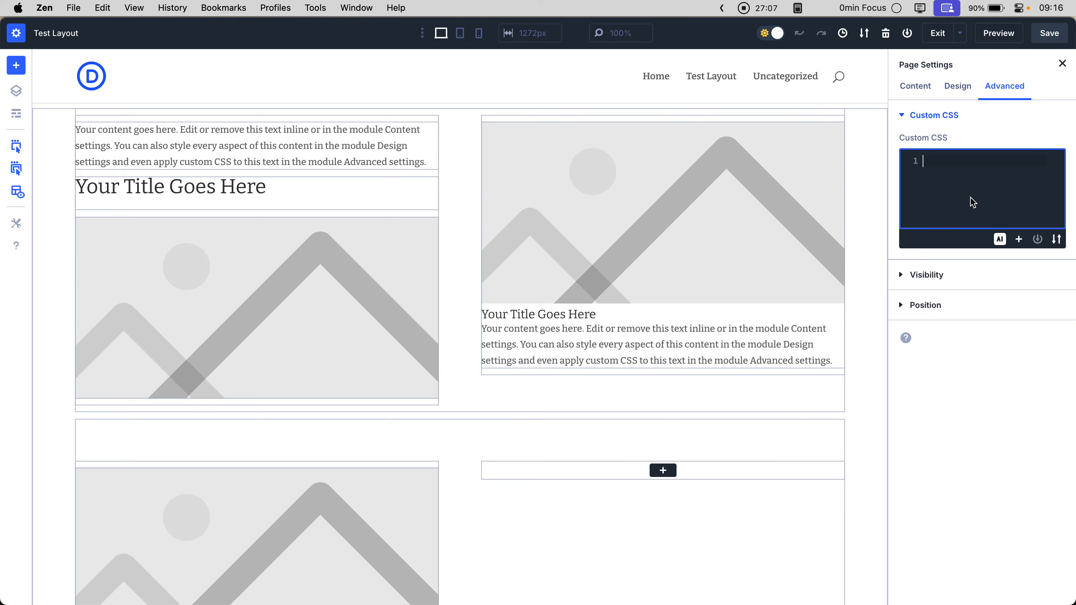
{"action": "scroll", "coordinate": [656, 293], "scroll_direction": "down", "scroll_amount": 10}
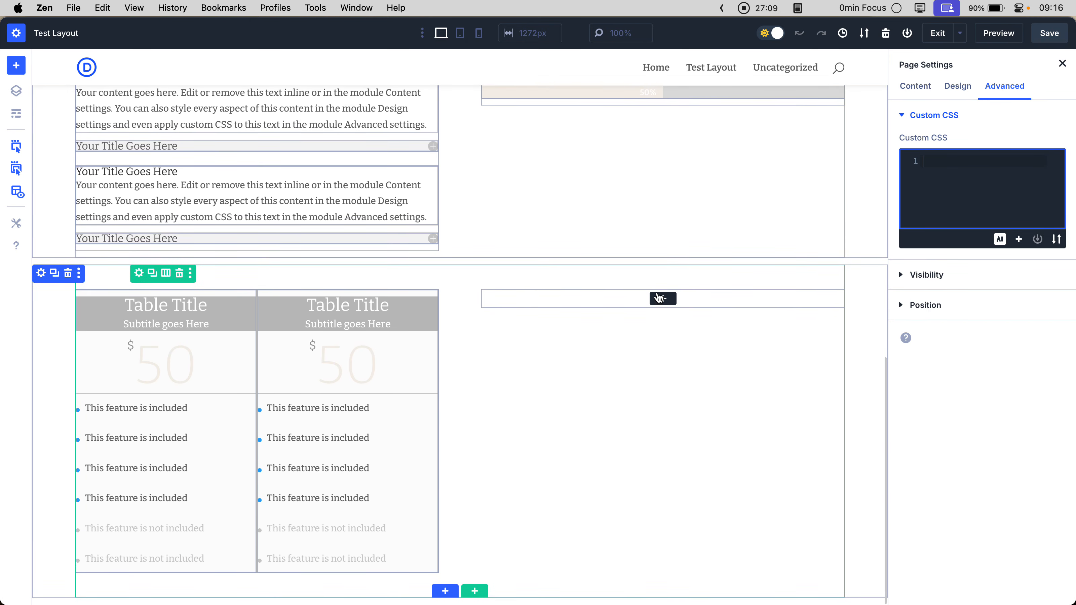
{"action": "scroll", "coordinate": [659, 298], "scroll_direction": "up", "scroll_amount": 10}
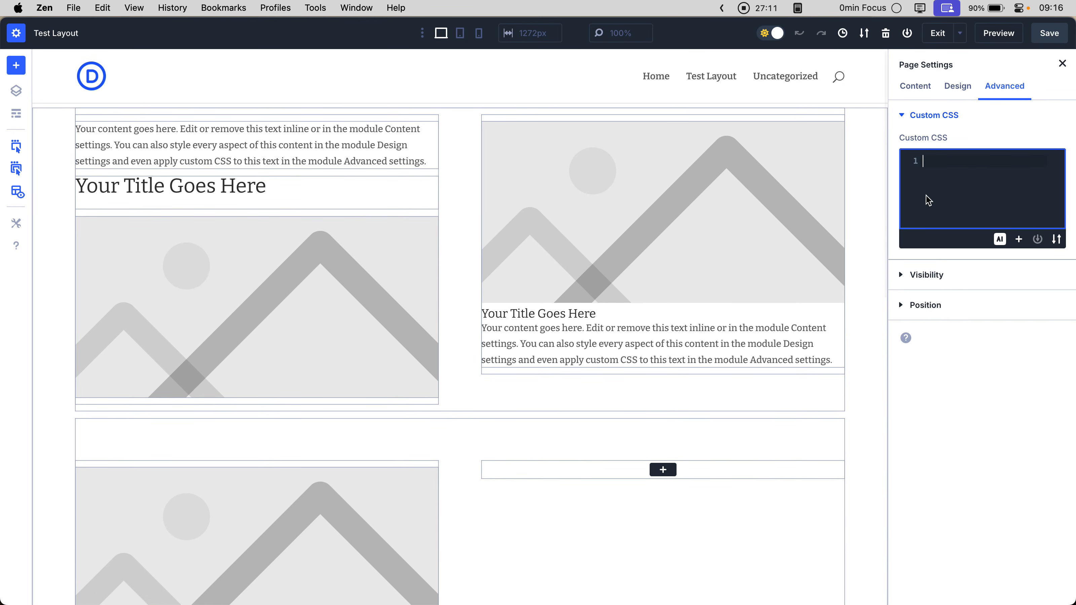
Review the spacing, font size, line height and width variables in the child theme's style.css
{"action": "left_click", "coordinate": [70, 220]}
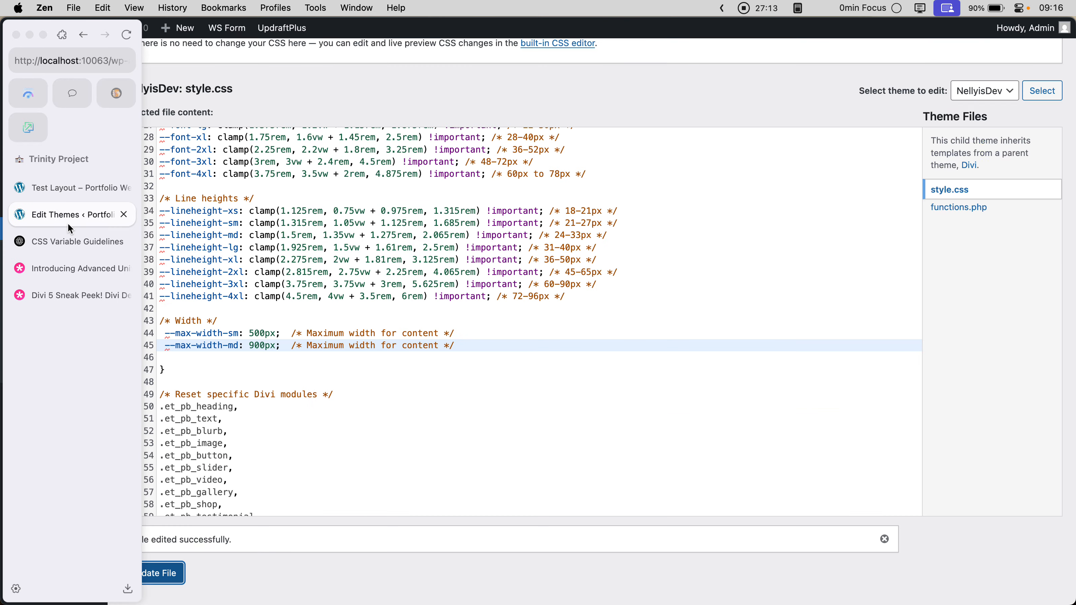
{"action": "scroll", "coordinate": [272, 269], "scroll_direction": "up", "scroll_amount": 10}
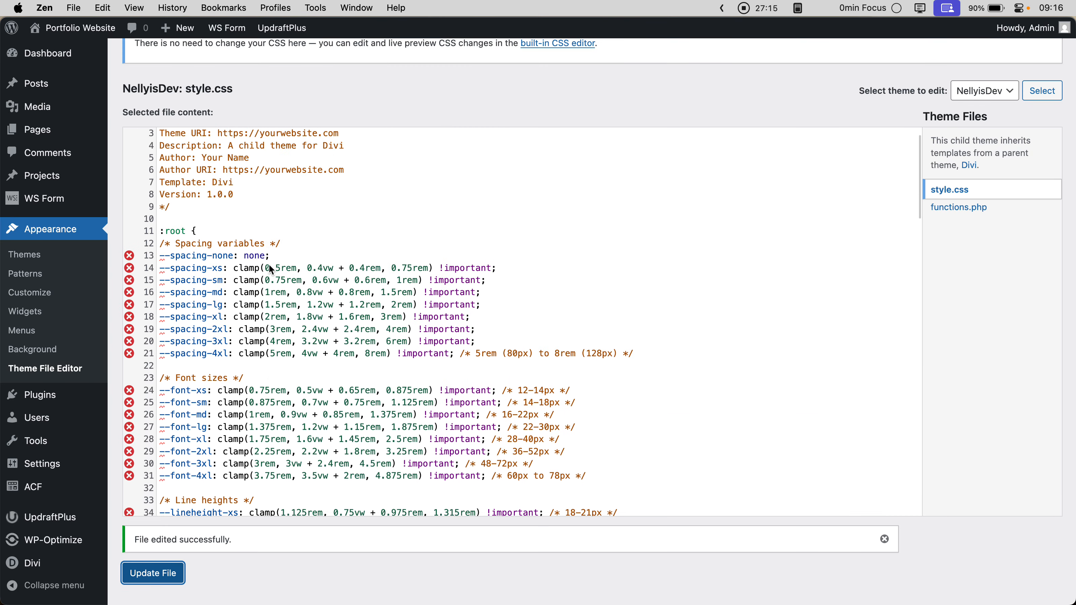
{"action": "scroll", "coordinate": [271, 269], "scroll_direction": "down", "scroll_amount": 15}
{"action": "scroll", "coordinate": [272, 269], "scroll_direction": "up", "scroll_amount": 15}
{"action": "scroll", "coordinate": [271, 269], "scroll_direction": "down", "scroll_amount": 5}
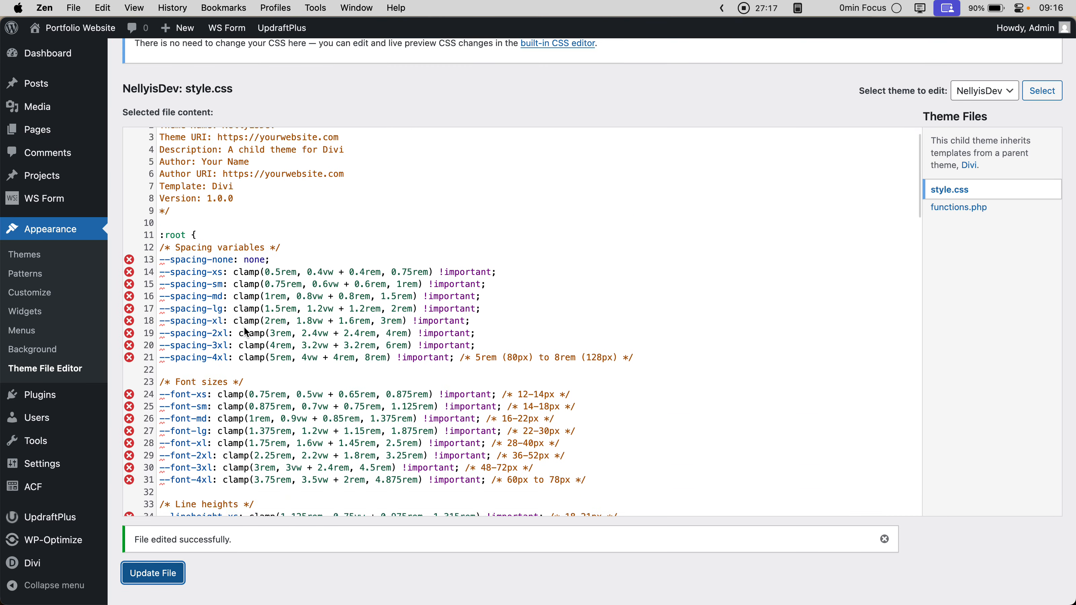
Examine the Global Variables panels for numbers, colors and fonts in the Divi 5 Sneak Peek article
{"action": "mouse_move", "coordinate": [80, 210]}
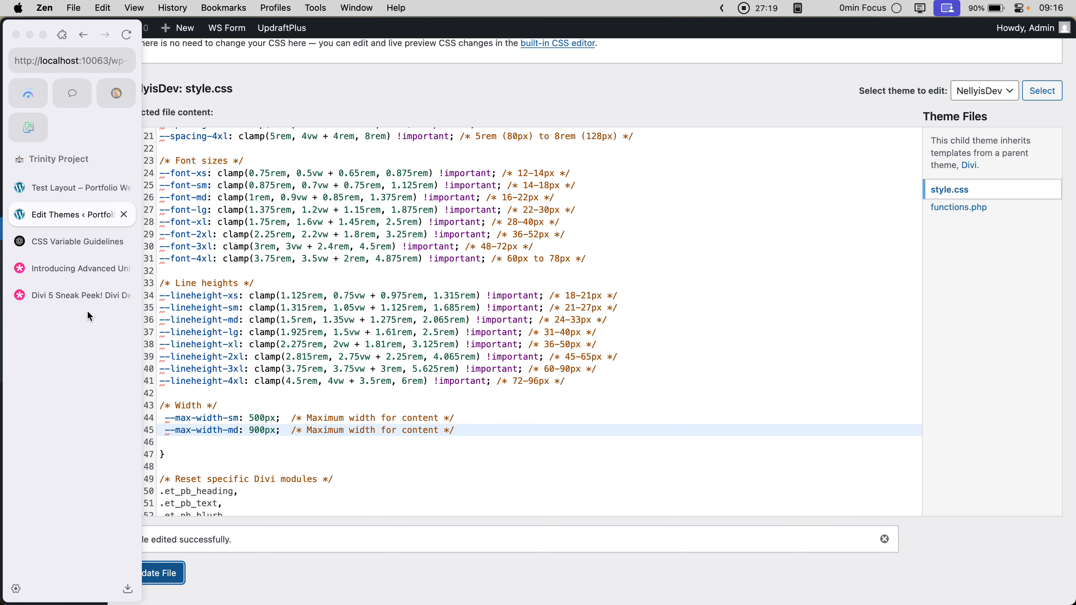
{"action": "left_click", "coordinate": [84, 296]}
{"action": "scroll", "coordinate": [340, 337], "scroll_direction": "left", "scroll_amount": 7}
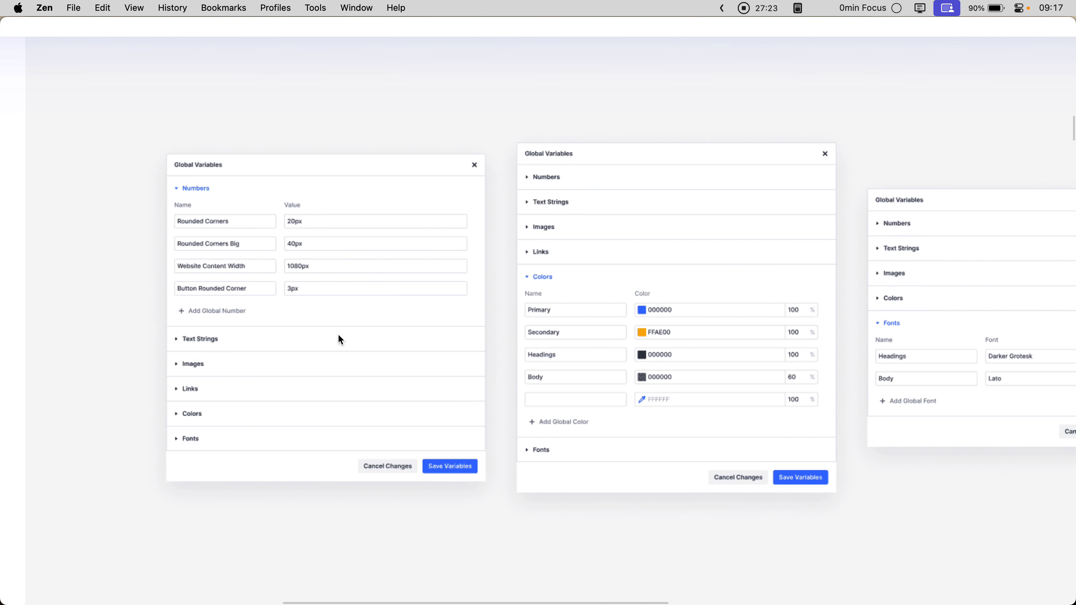
{"action": "scroll", "coordinate": [338, 333], "scroll_direction": "right", "scroll_amount": 4}
{"action": "scroll", "coordinate": [292, 302], "scroll_direction": "right", "scroll_amount": 1}
{"action": "scroll", "coordinate": [292, 301], "scroll_direction": "up", "scroll_amount": 1}
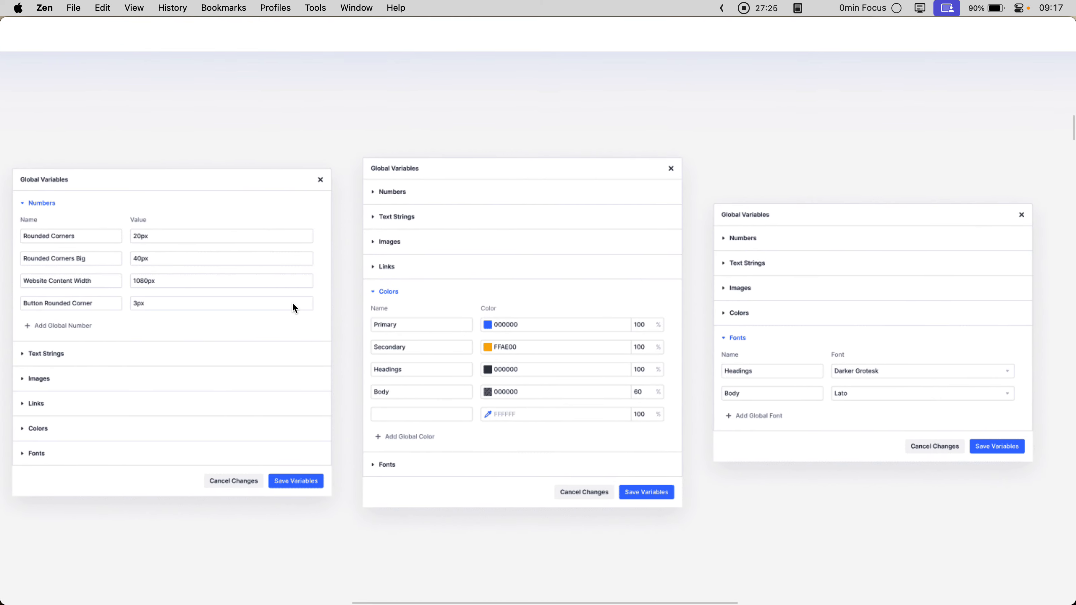
{"action": "scroll", "coordinate": [292, 302], "scroll_direction": "left", "scroll_amount": 1}
Exit the Test Layout page's builder and reopen the Home page in the Divi builder
{"action": "mouse_move", "coordinate": [1, 166]}
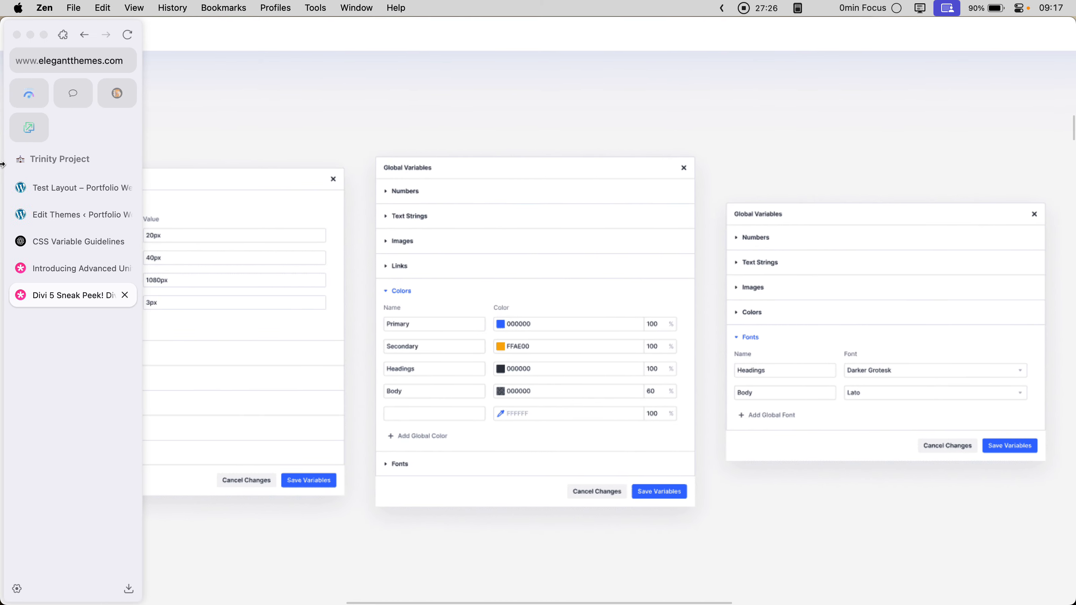
{"action": "left_click", "coordinate": [48, 187]}
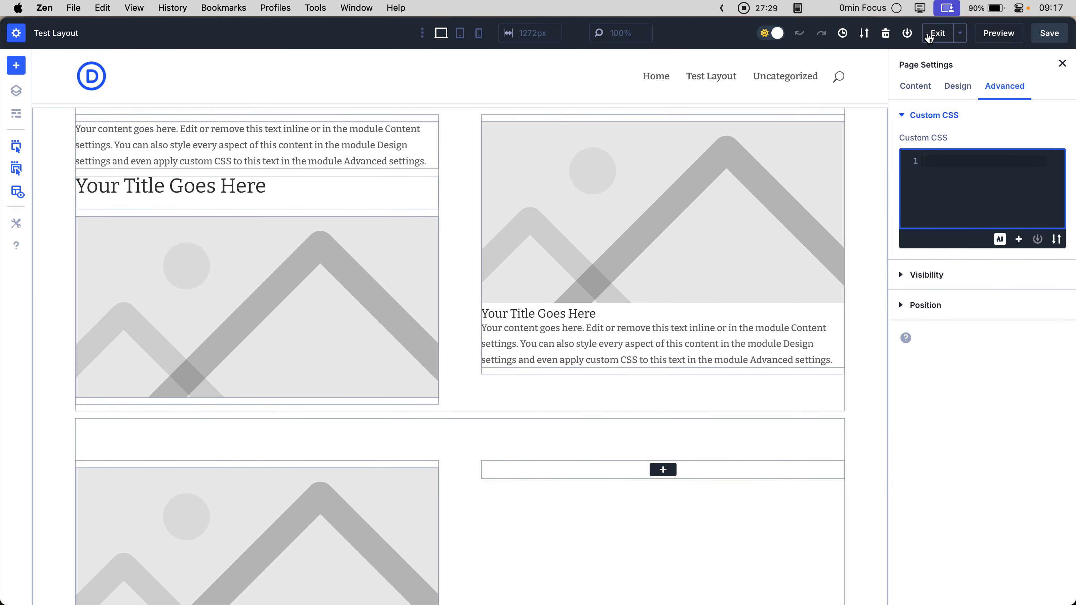
{"action": "left_click", "coordinate": [929, 37]}
{"action": "mouse_move", "coordinate": [172, 193]}
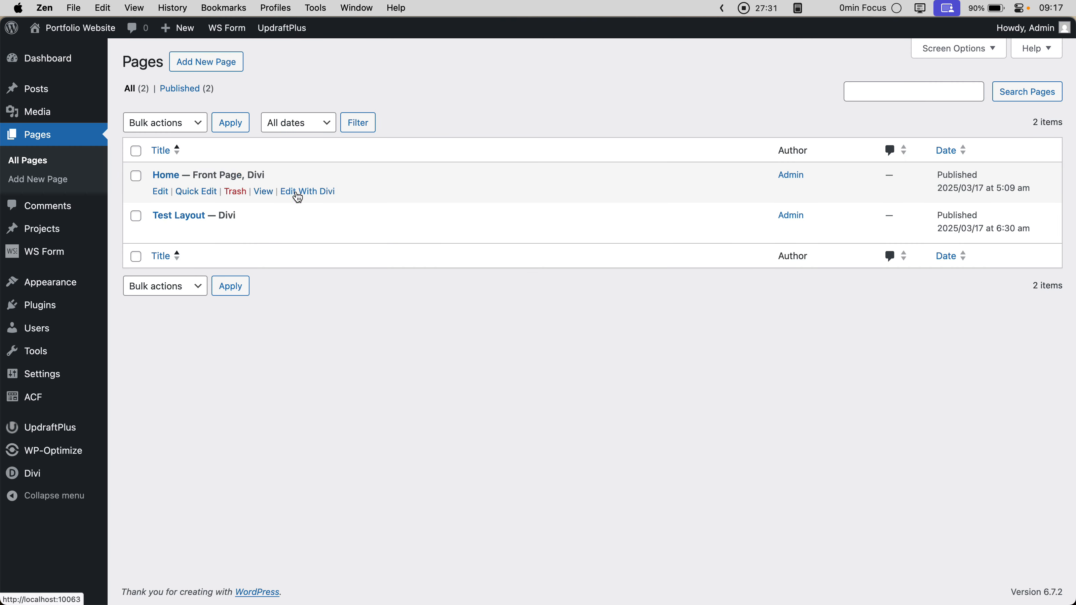
{"action": "left_click", "coordinate": [326, 195]}
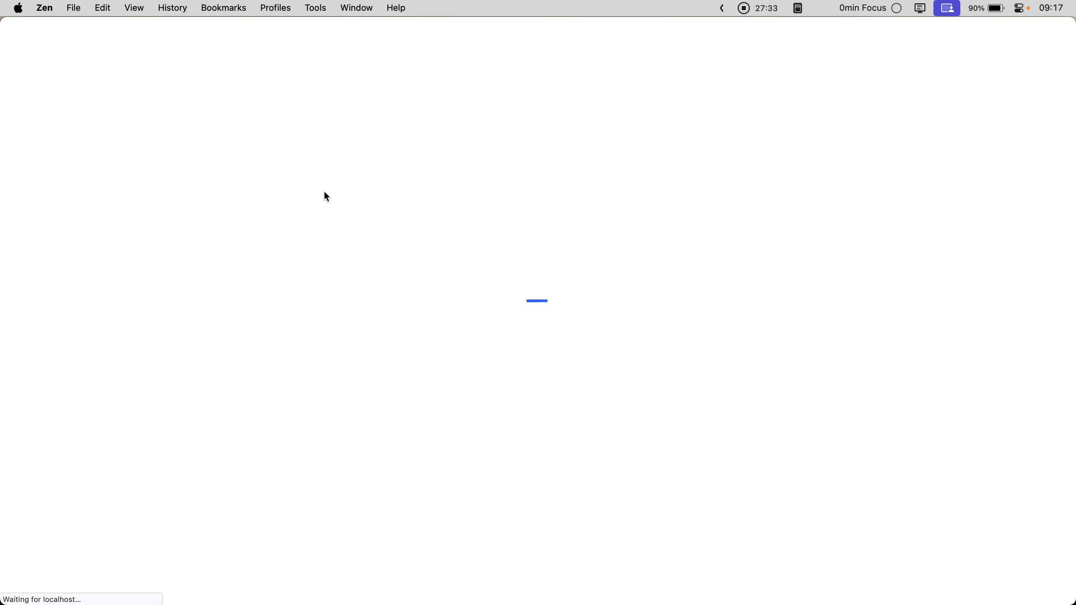
{"action": "scroll", "coordinate": [365, 291], "scroll_direction": "down", "scroll_amount": 3}
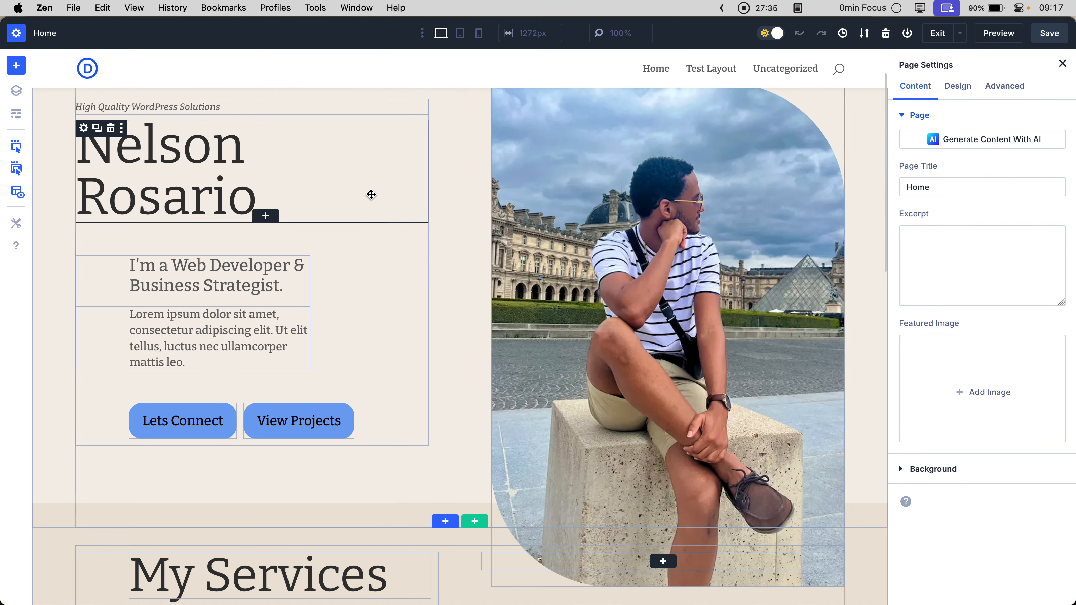
Apply the text-21px preset to the text styling of the tagline module above the name heading
{"action": "left_click", "coordinate": [302, 106]}
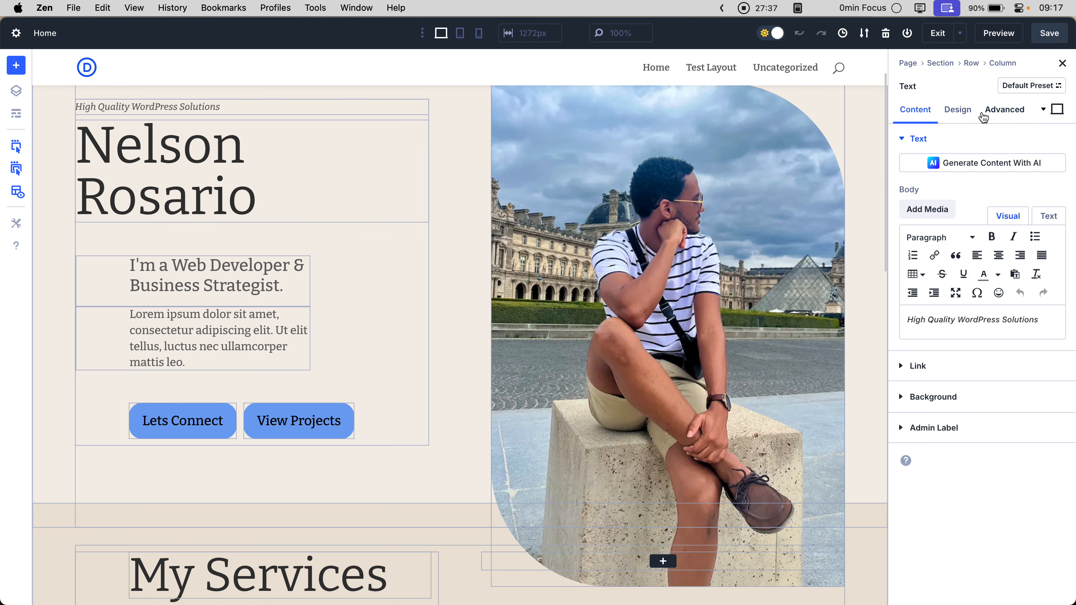
{"action": "left_click", "coordinate": [958, 109]}
{"action": "left_click", "coordinate": [969, 185]}
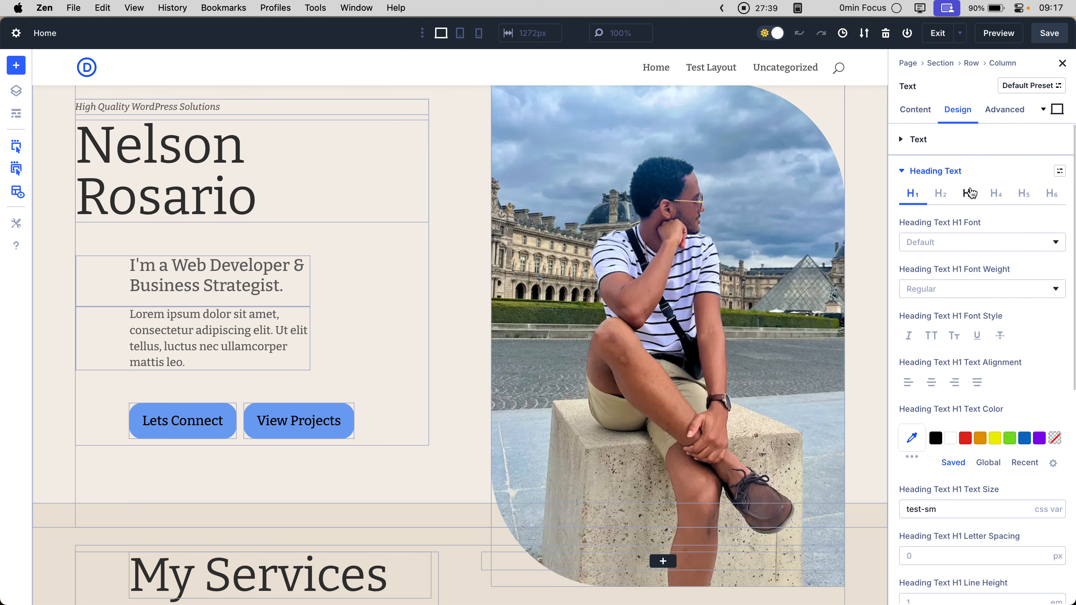
{"action": "left_click", "coordinate": [993, 177]}
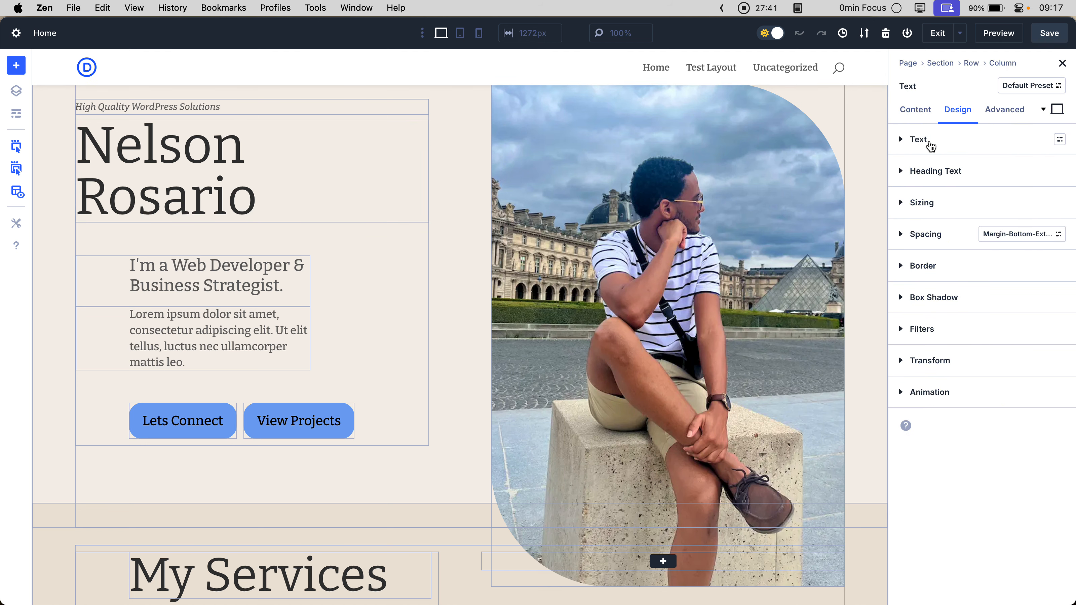
{"action": "left_click", "coordinate": [932, 139]}
{"action": "scroll", "coordinate": [259, 133], "scroll_direction": "up", "scroll_amount": 3}
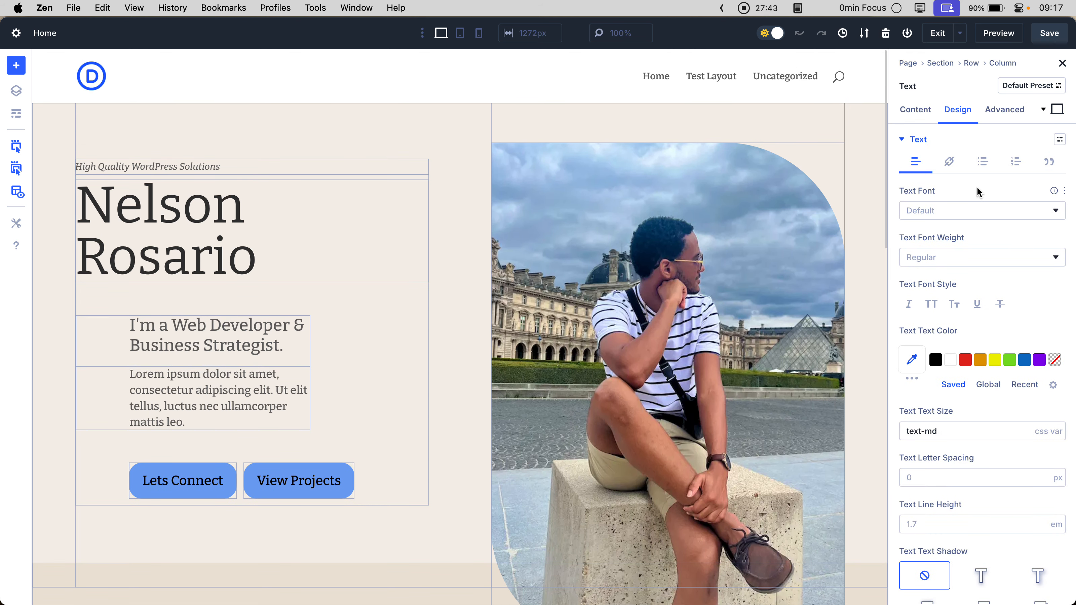
{"action": "left_click", "coordinate": [1060, 140]}
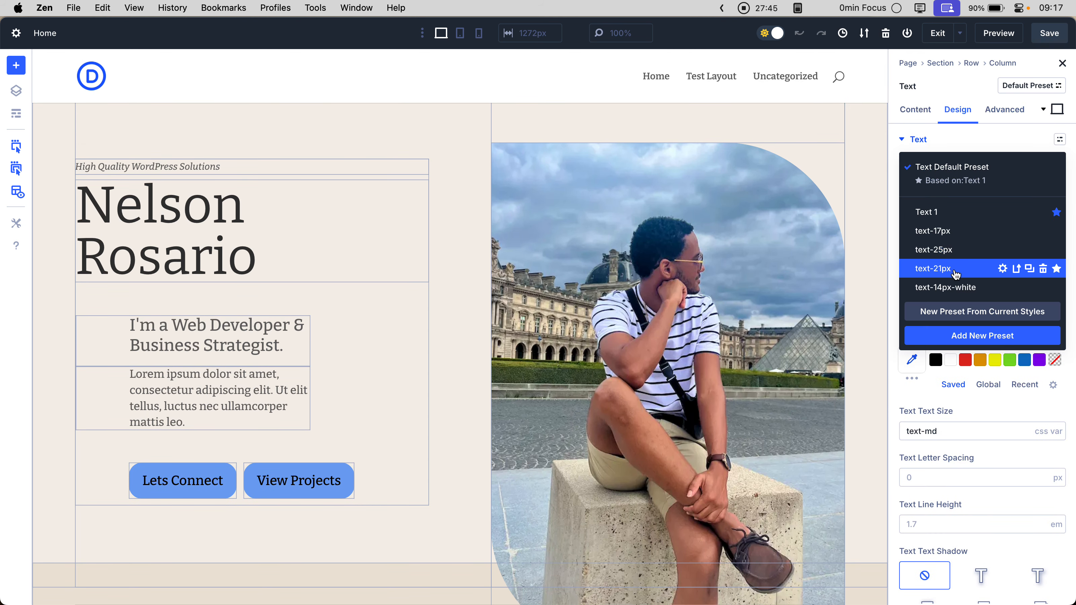
{"action": "left_click", "coordinate": [933, 269]}
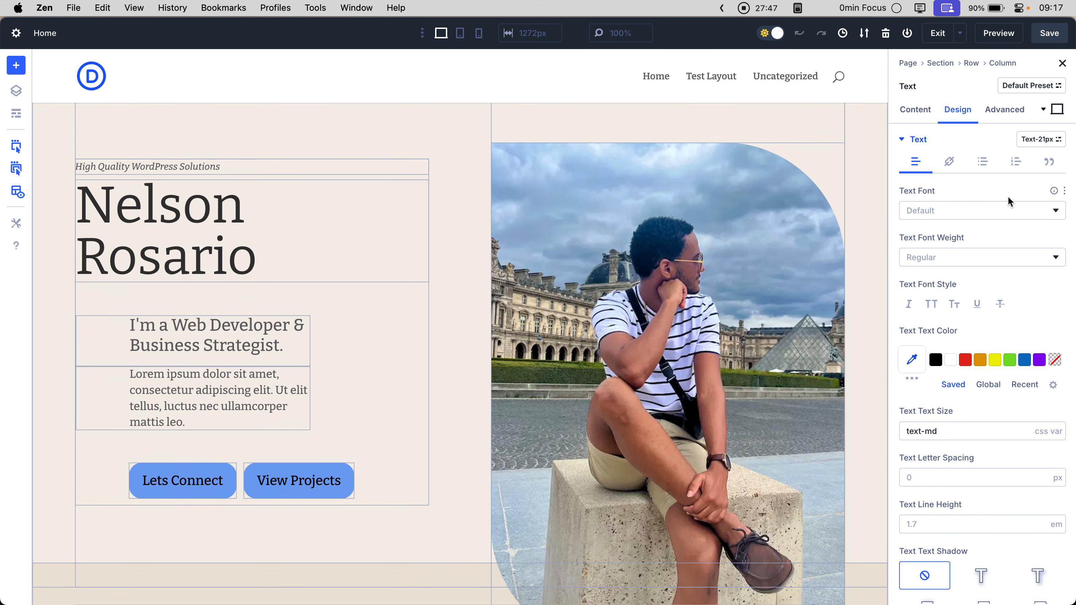
Try the text-xl variable as the tagline's text size
{"action": "scroll", "coordinate": [977, 233], "scroll_direction": "down", "scroll_amount": 2}
{"action": "triple_click", "coordinate": [980, 400]}
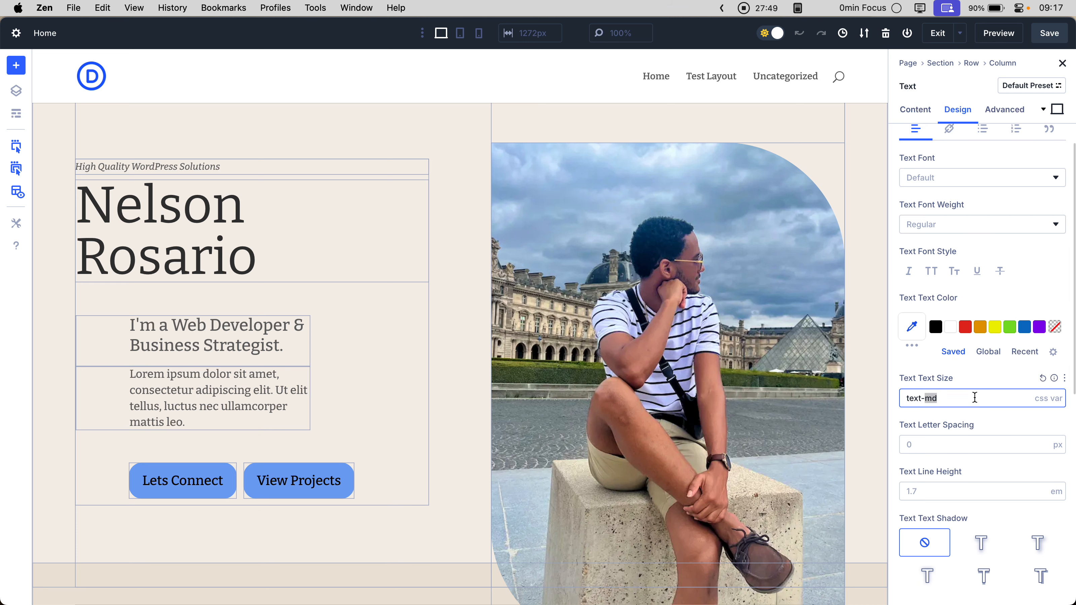
{"action": "key", "text": "BackSpace"}
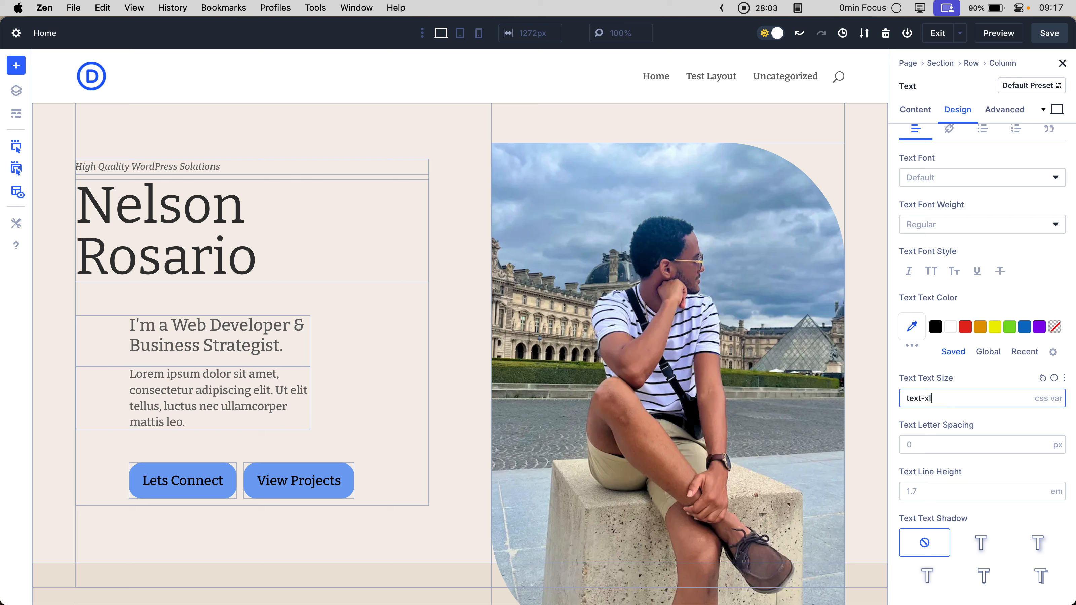
Check the font size variable names in the child theme's style.css and in the Home page's custom CSS
{"action": "left_click", "coordinate": [73, 217]}
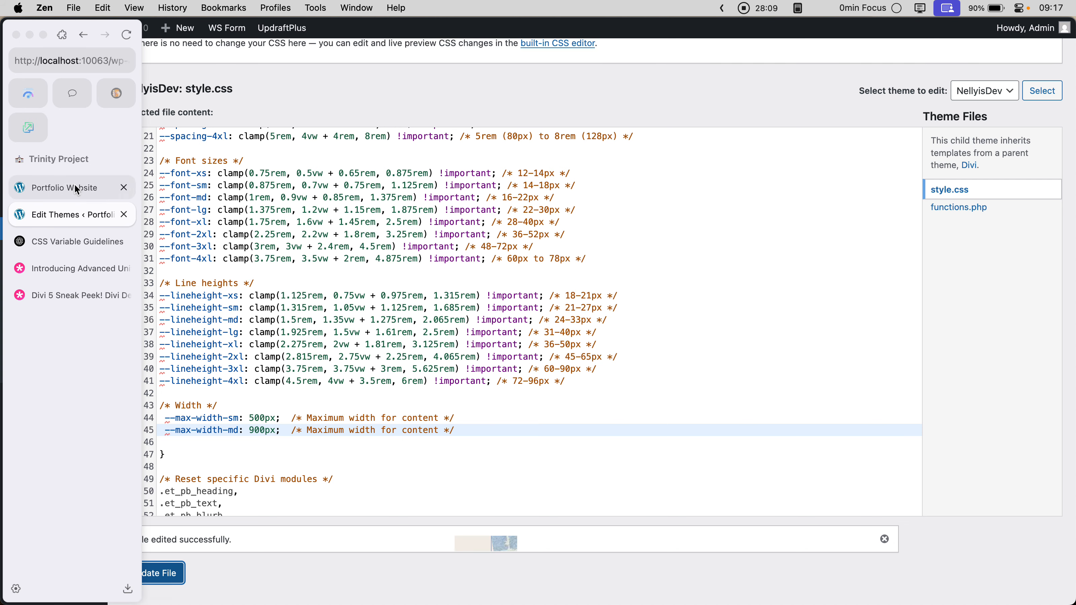
{"action": "left_click", "coordinate": [72, 118]}
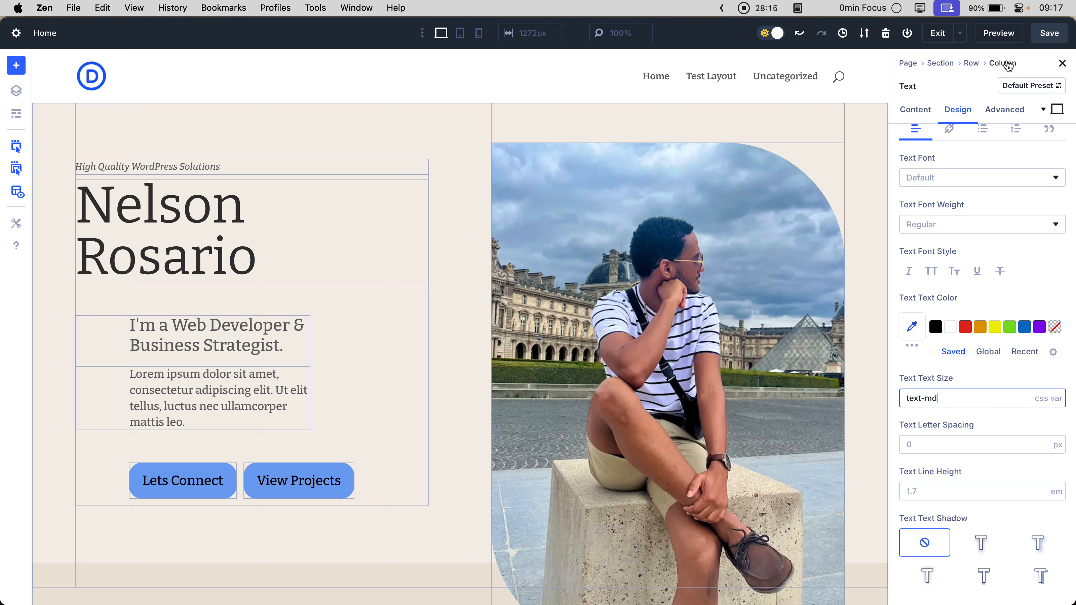
{"action": "left_click", "coordinate": [912, 64]}
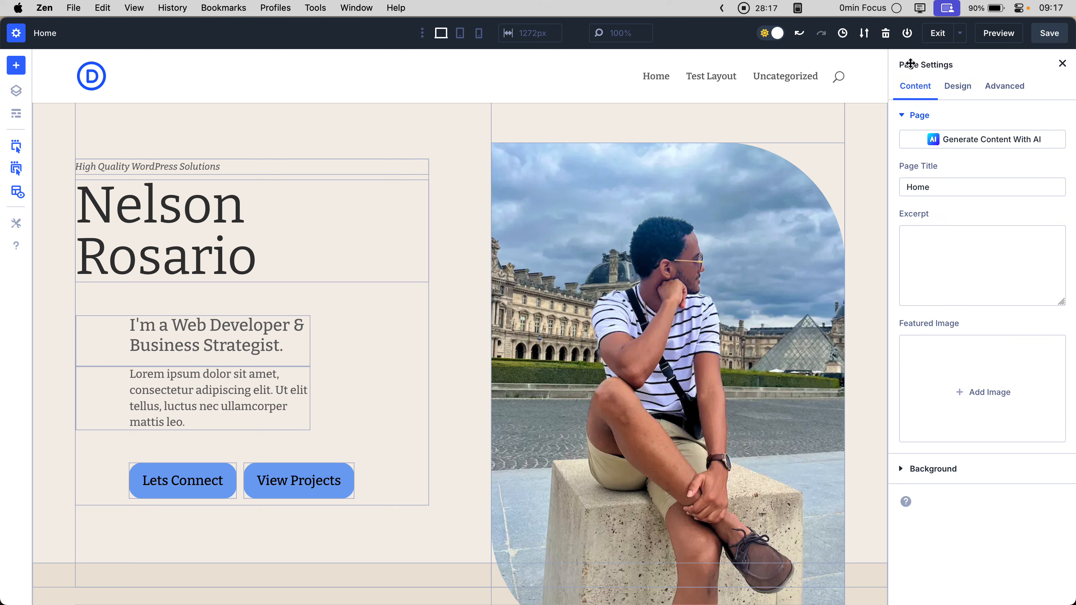
{"action": "left_click", "coordinate": [993, 88]}
{"action": "left_click", "coordinate": [954, 122]}
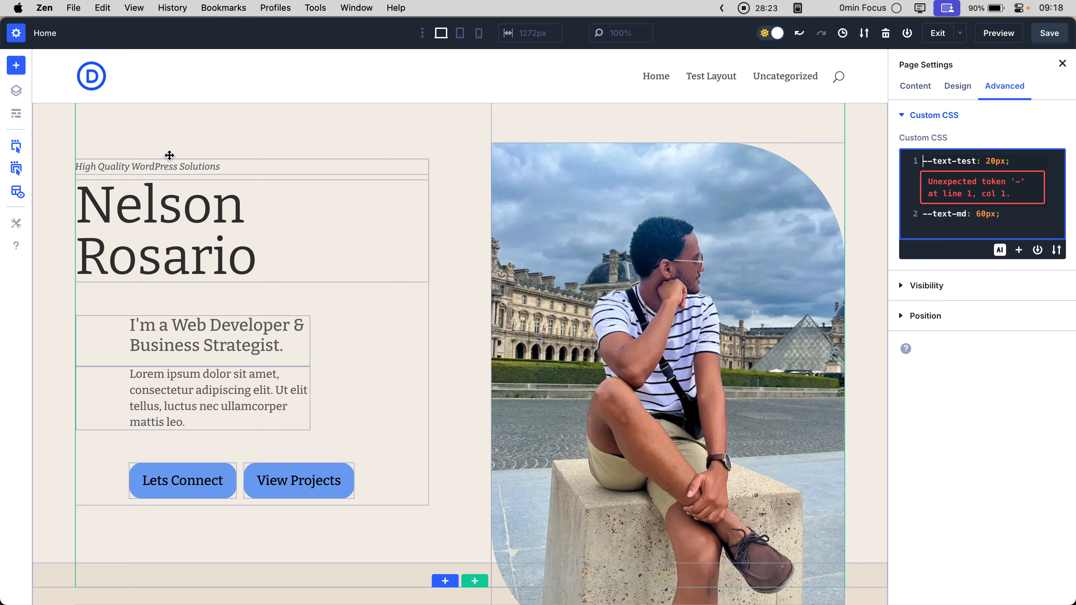
Set the tagline module's text size to the font-sm variable
{"action": "left_click", "coordinate": [169, 167]}
{"action": "left_click", "coordinate": [990, 109]}
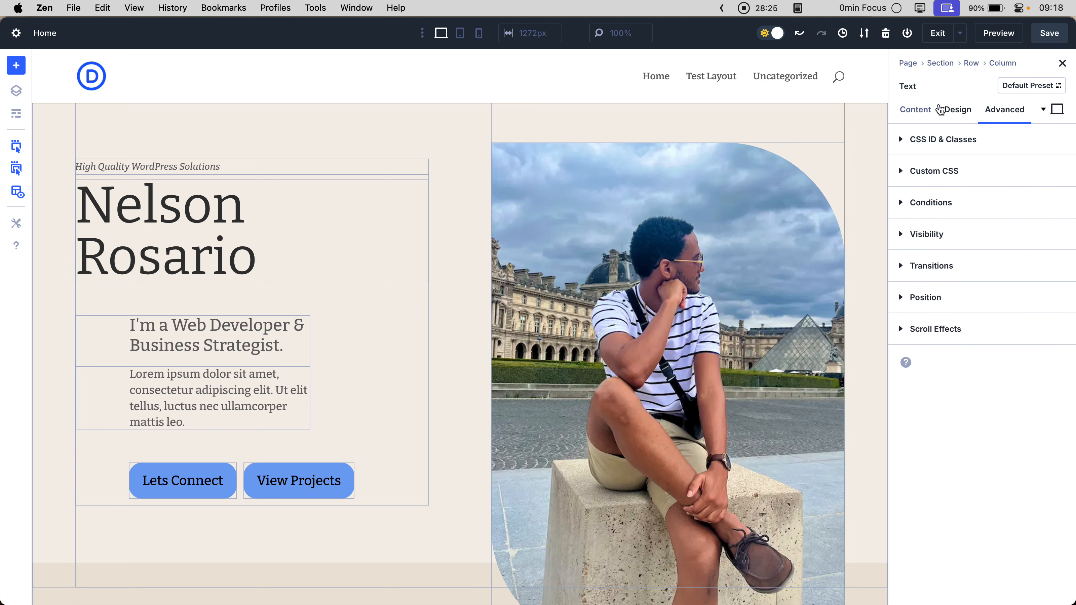
{"action": "left_click", "coordinate": [941, 109]}
{"action": "left_click", "coordinate": [932, 140]}
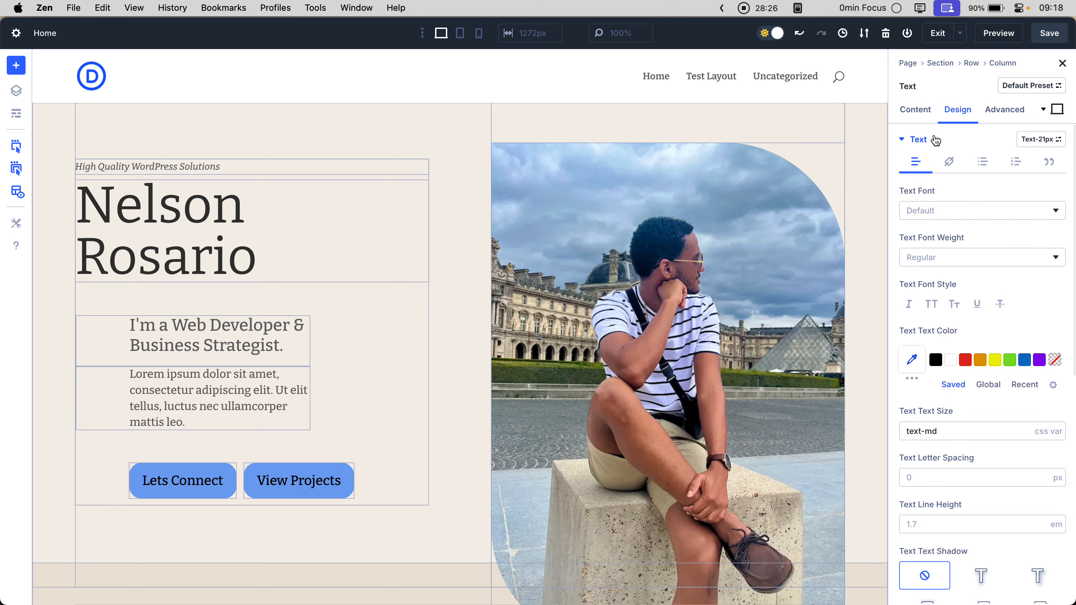
{"action": "left_click", "coordinate": [973, 432]}
{"action": "key", "text": "BackSpace"}
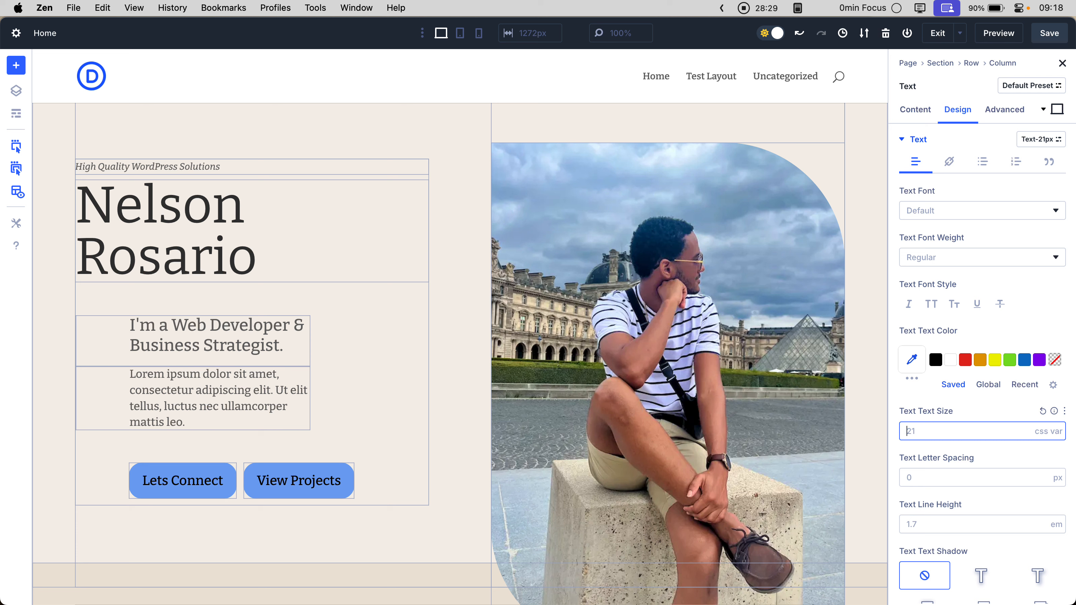
{"action": "type", "text": "-sm"}
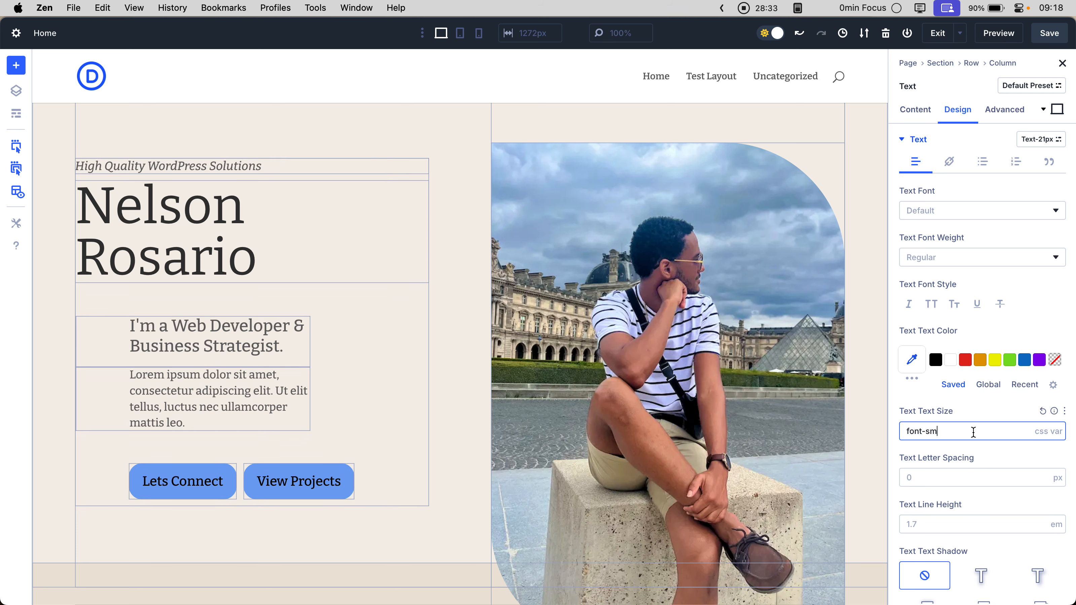
Try the font-md and font-xs variables as the tagline's text size and return to font-sm
{"action": "key", "text": "alt+shift+Left"}
{"action": "key", "text": "alt+shift+Left"}
{"action": "left_click", "coordinate": [939, 433]}
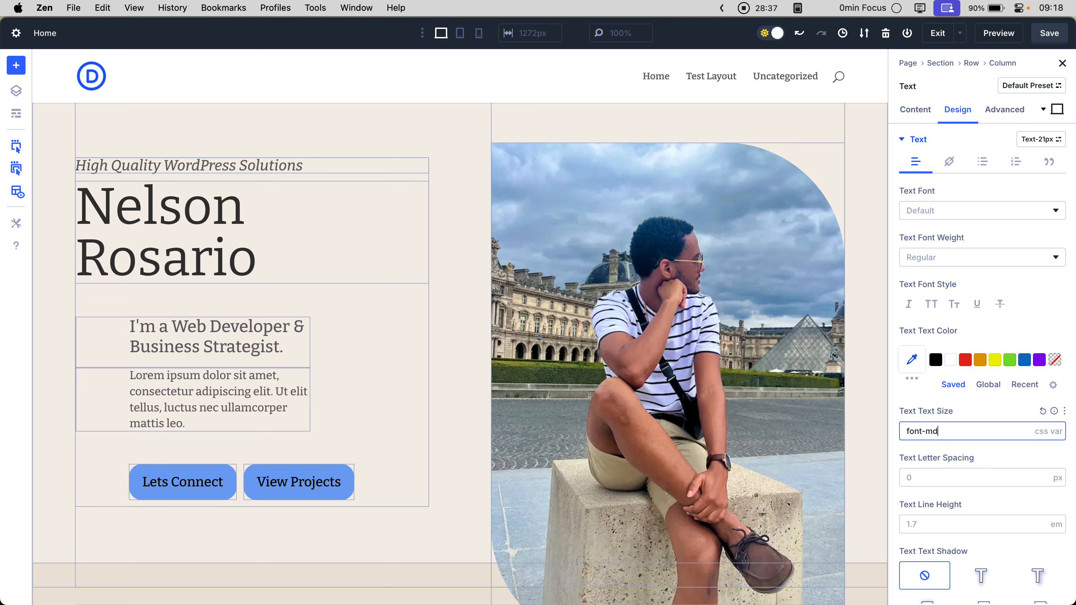
{"action": "double_click", "coordinate": [939, 433]}
{"action": "type", "text": "xs"}
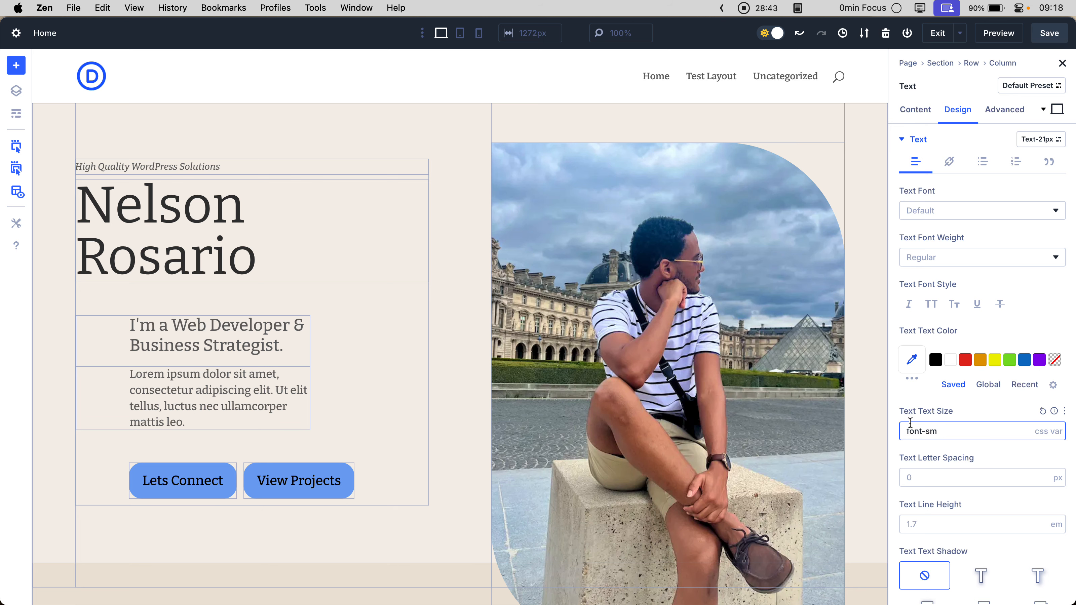
Preview the Home page in tablet view narrowed to 860 px and in phone view, and return to desktop view
{"action": "left_click", "coordinate": [460, 33]}
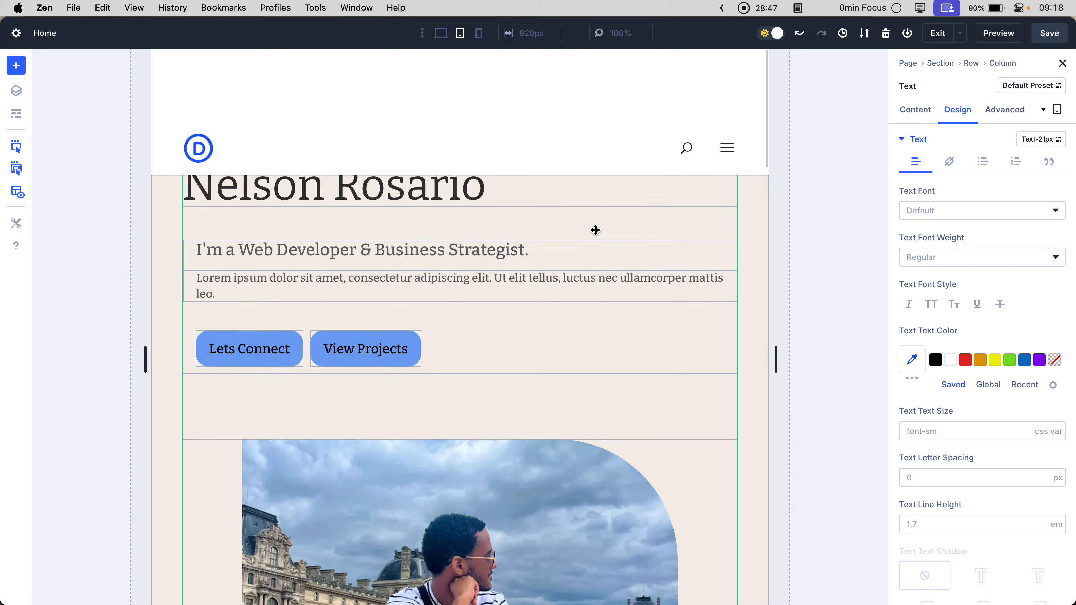
{"action": "left_click_drag", "start_coordinate": [768, 355], "coordinate": [757, 356]}
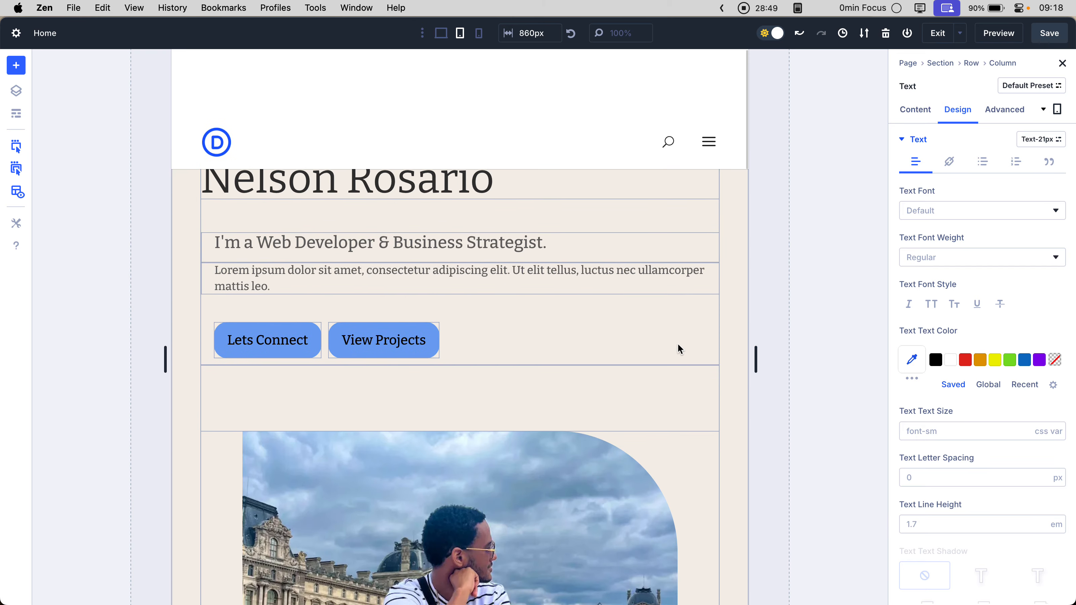
{"action": "scroll", "coordinate": [546, 339], "scroll_direction": "down", "scroll_amount": 10}
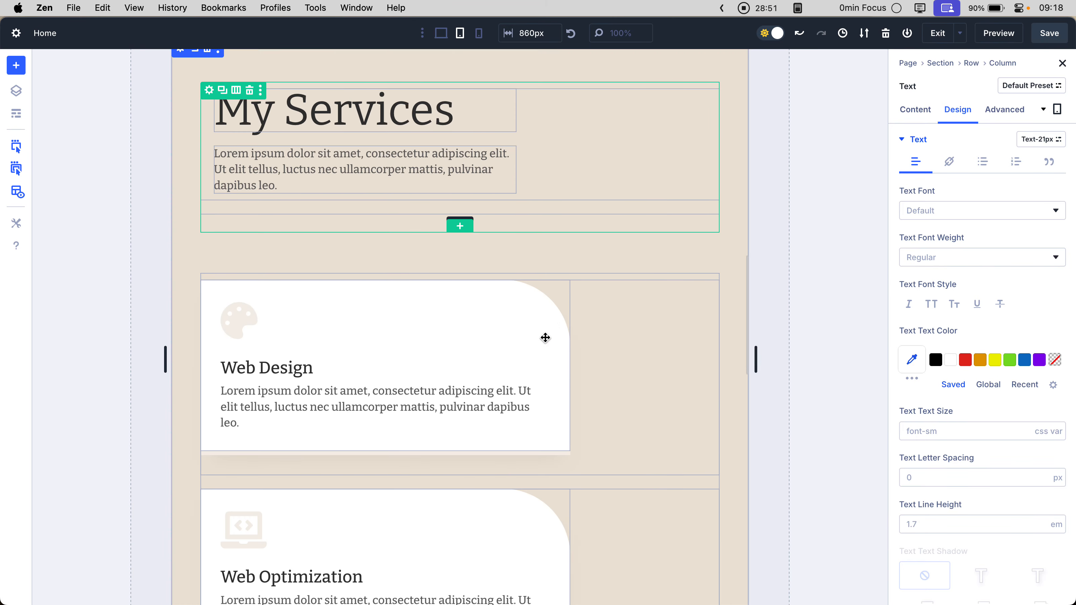
{"action": "scroll", "coordinate": [546, 339], "scroll_direction": "up", "scroll_amount": 10}
{"action": "scroll", "coordinate": [443, 492], "scroll_direction": "down", "scroll_amount": 10}
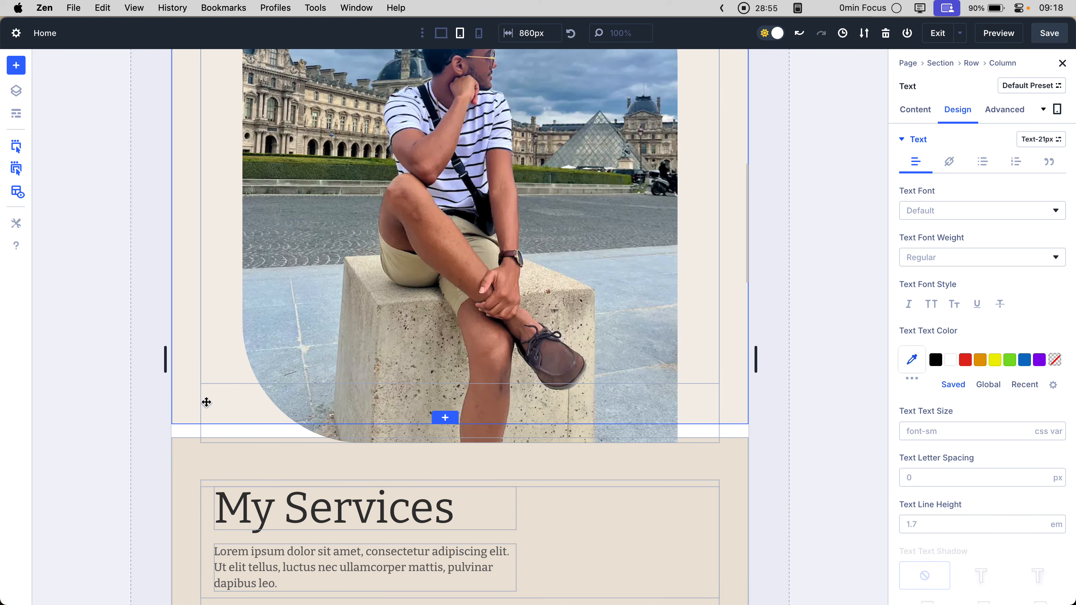
{"action": "scroll", "coordinate": [301, 322], "scroll_direction": "up", "scroll_amount": 10}
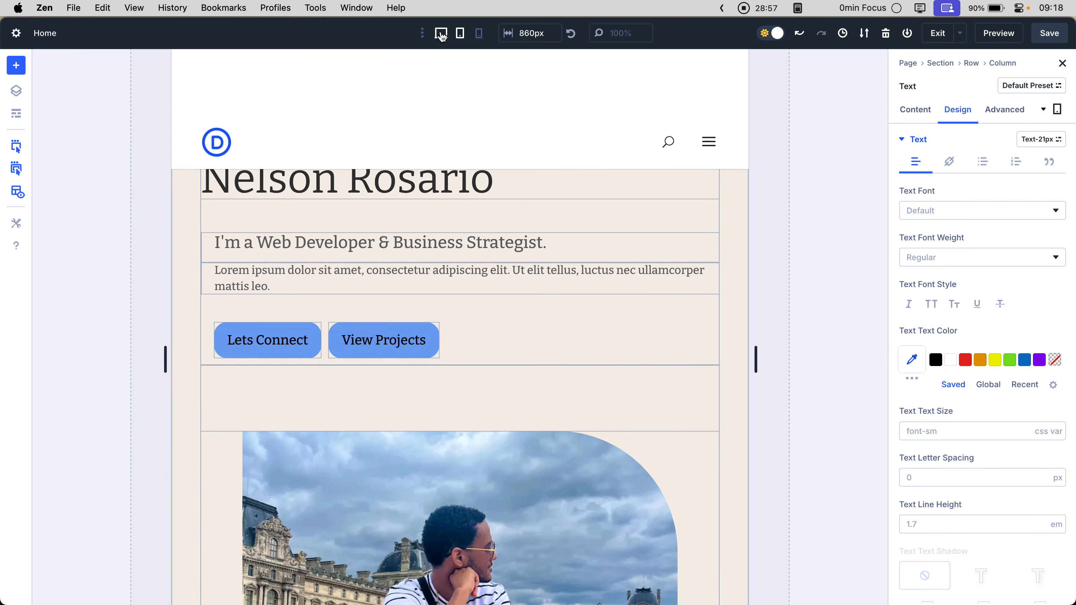
{"action": "left_click", "coordinate": [441, 34]}
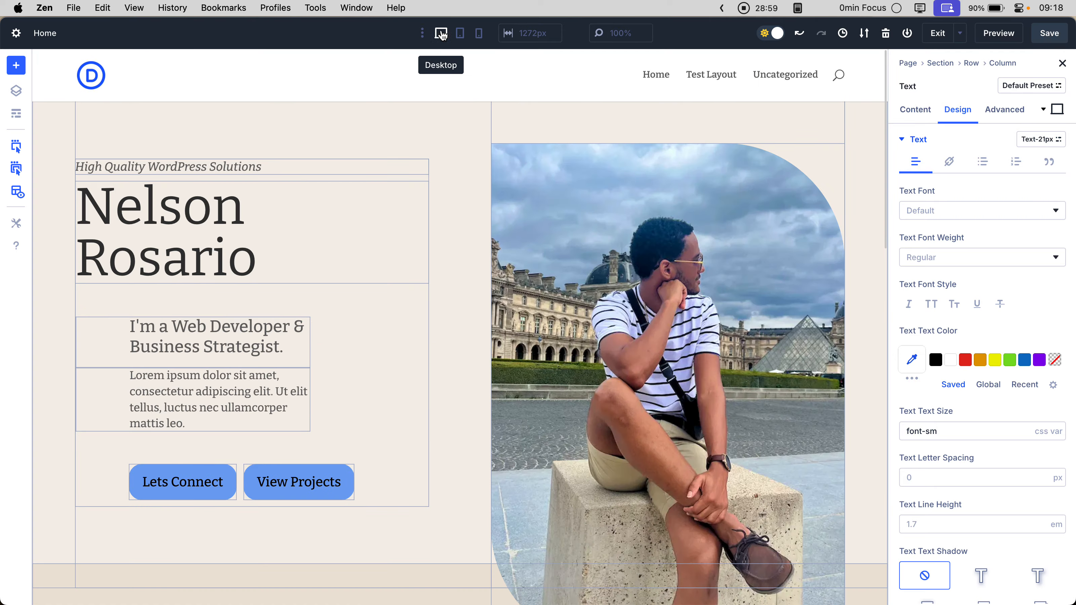
{"action": "left_click", "coordinate": [478, 34]}
{"action": "left_click", "coordinate": [441, 34]}
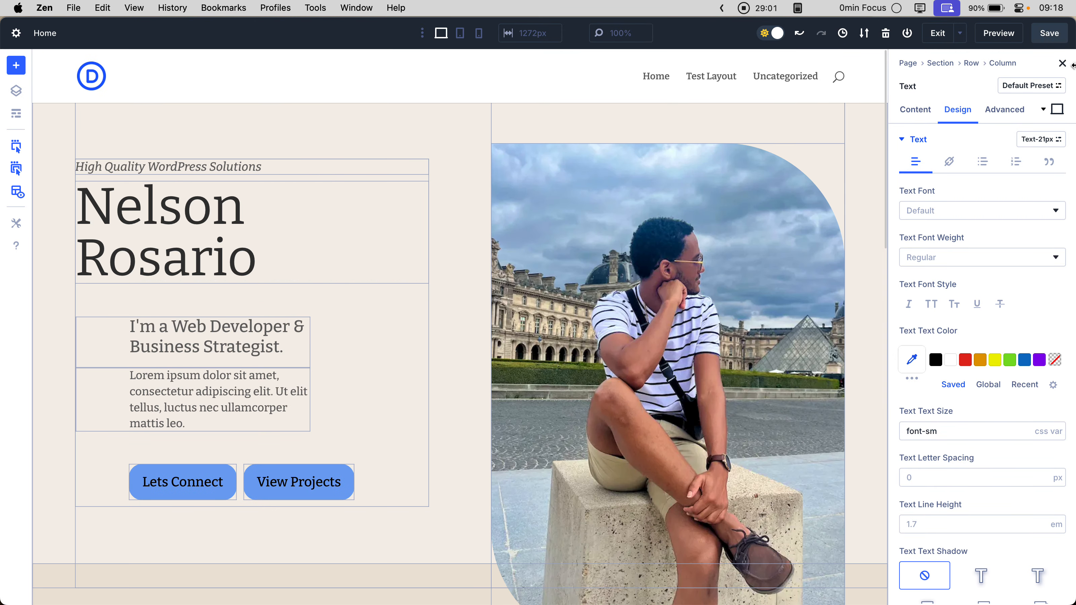
Save the Home page and open its front-end preview with the browser's responsive design mode turned on
{"action": "left_click", "coordinate": [1039, 34]}
{"action": "left_click", "coordinate": [1006, 39]}
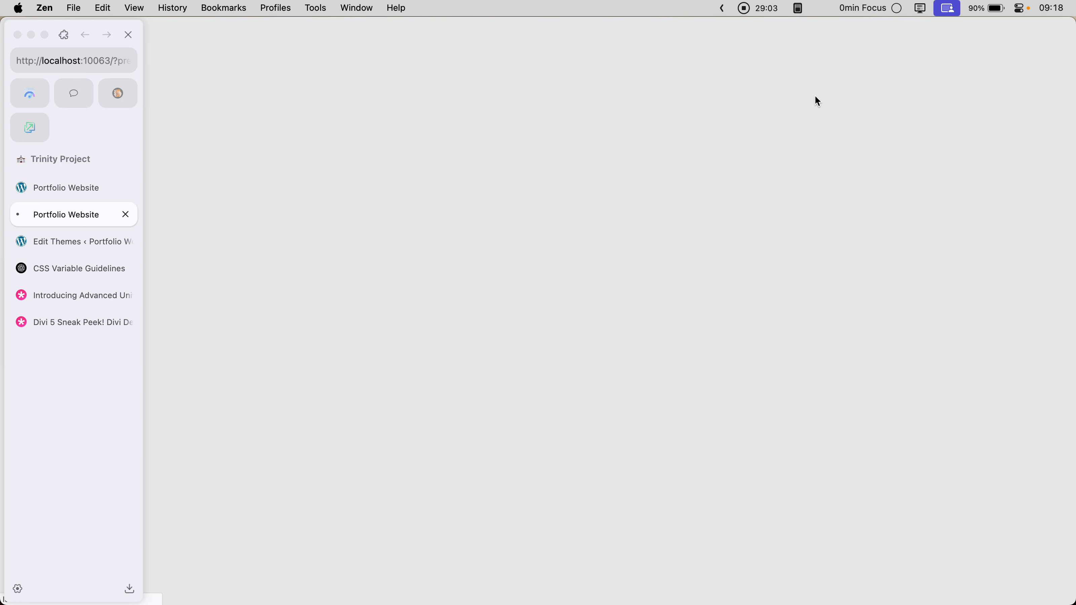
{"action": "right_click", "coordinate": [555, 269]}
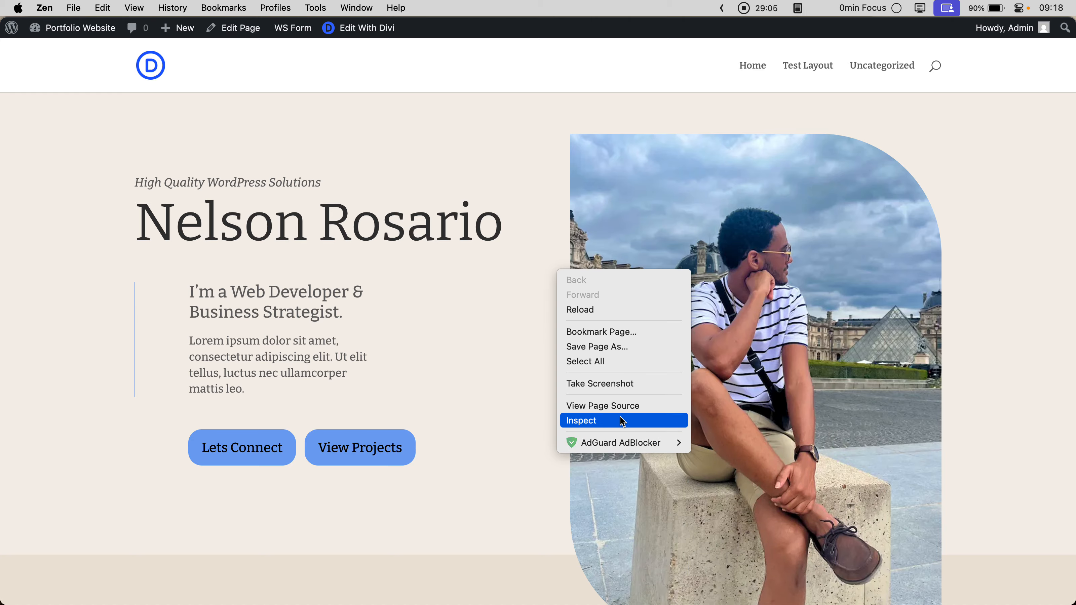
{"action": "left_click", "coordinate": [619, 421]}
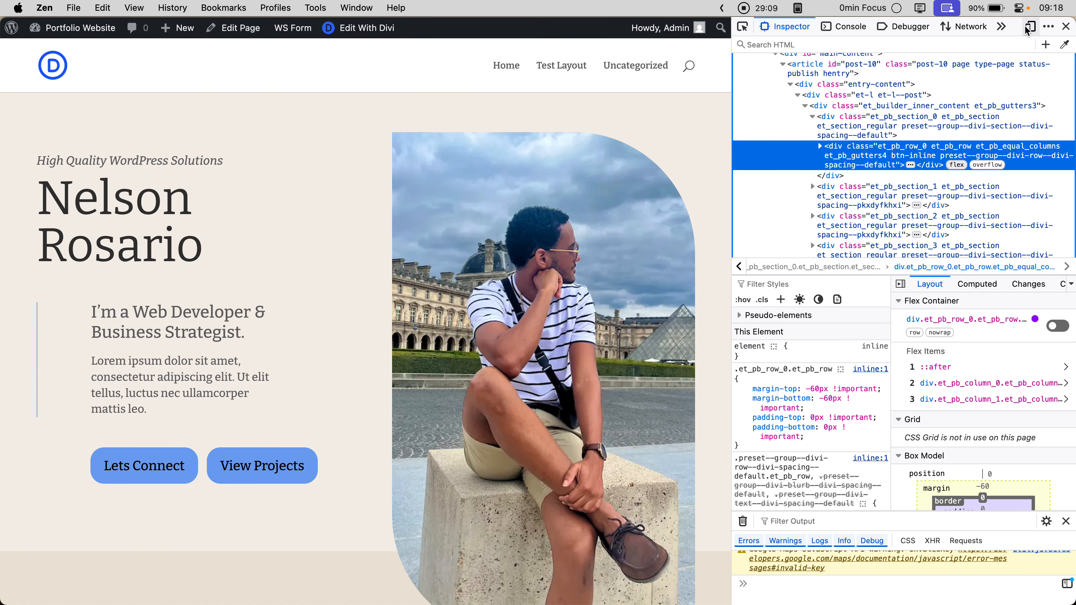
{"action": "left_click", "coordinate": [1029, 26]}
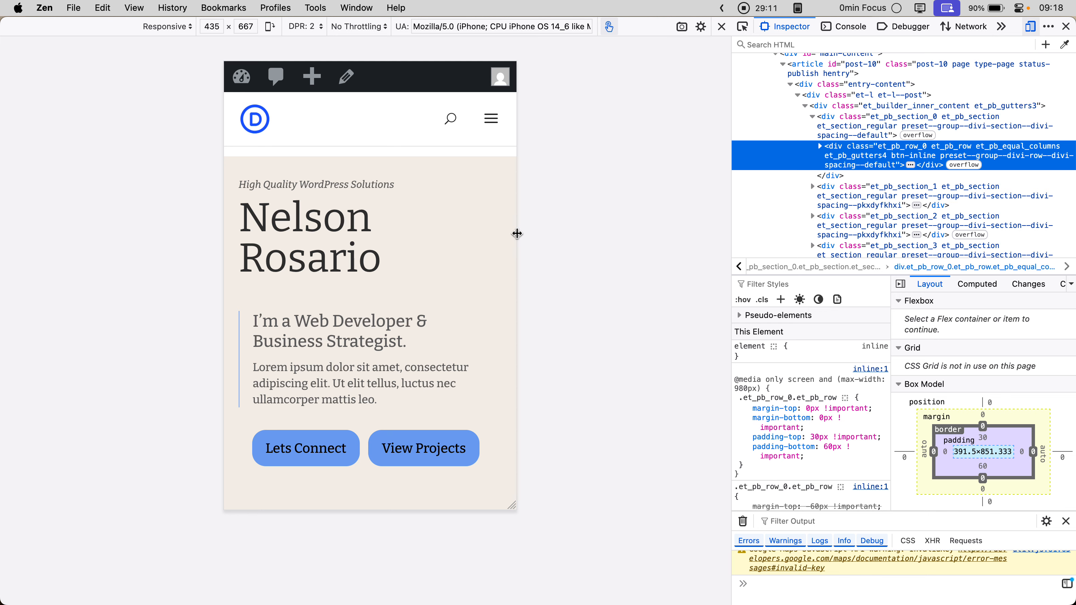
Widen the responsive viewport to 561 px to examine the text scaling, and close the preview to return to the builder
{"action": "left_click_drag", "start_coordinate": [517, 234], "coordinate": [560, 194]}
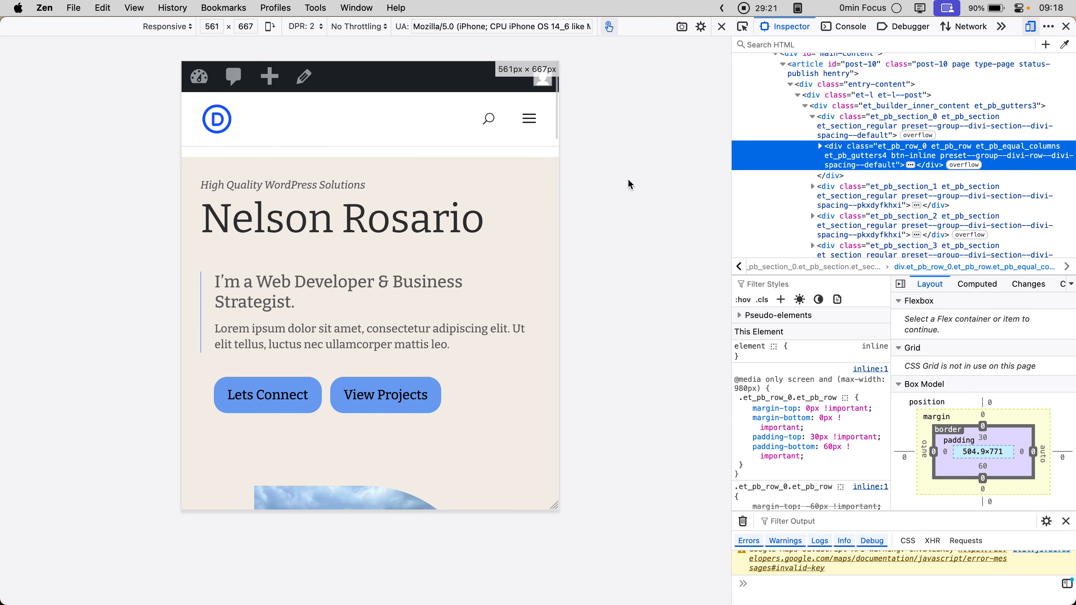
{"action": "mouse_move", "coordinate": [2, 225]}
{"action": "left_click", "coordinate": [124, 214]}
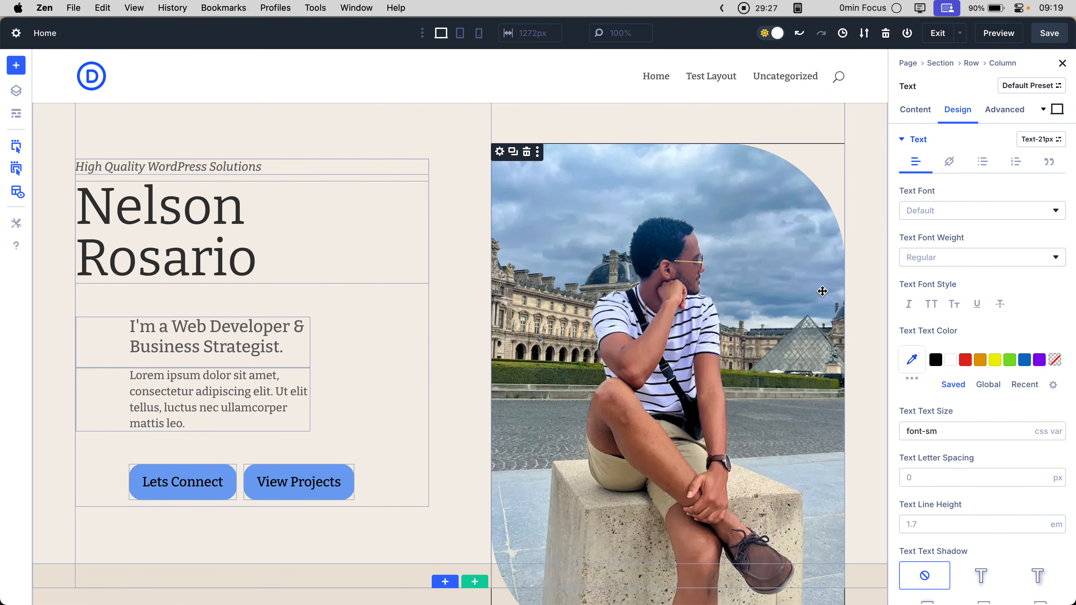
Set the name heading's text size to the font-3xl variable
{"action": "left_click", "coordinate": [343, 233]}
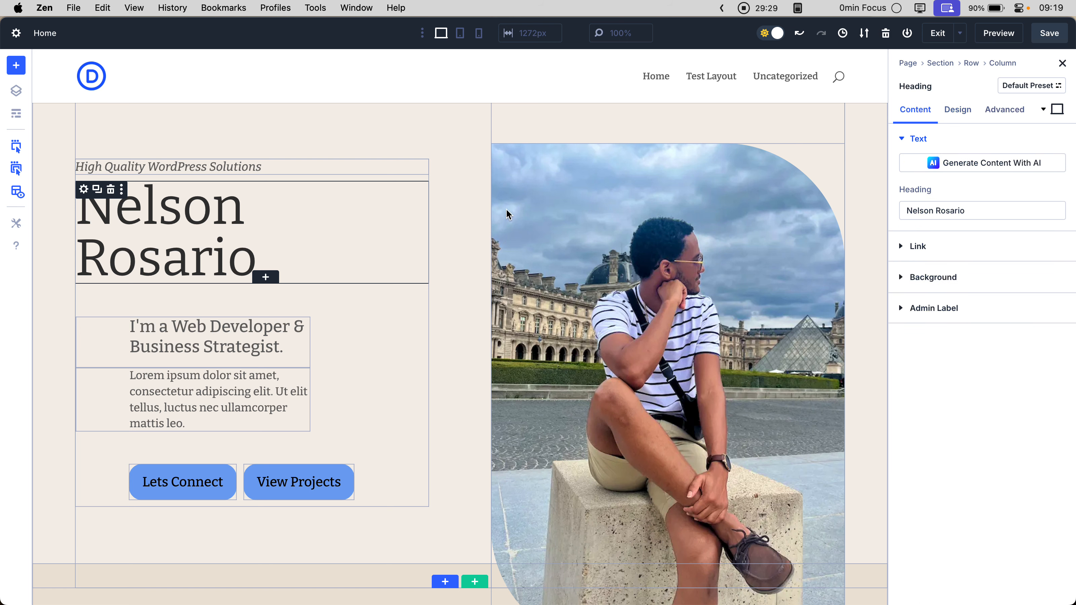
{"action": "left_click", "coordinate": [965, 108]}
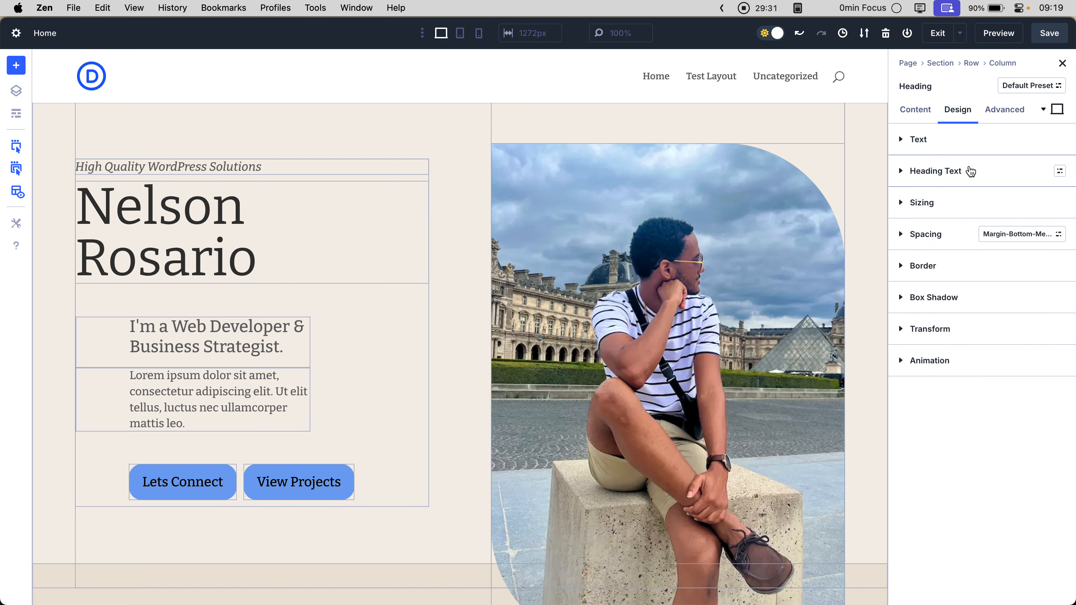
{"action": "left_click", "coordinate": [983, 173]}
{"action": "scroll", "coordinate": [935, 424], "scroll_direction": "down", "scroll_amount": 4}
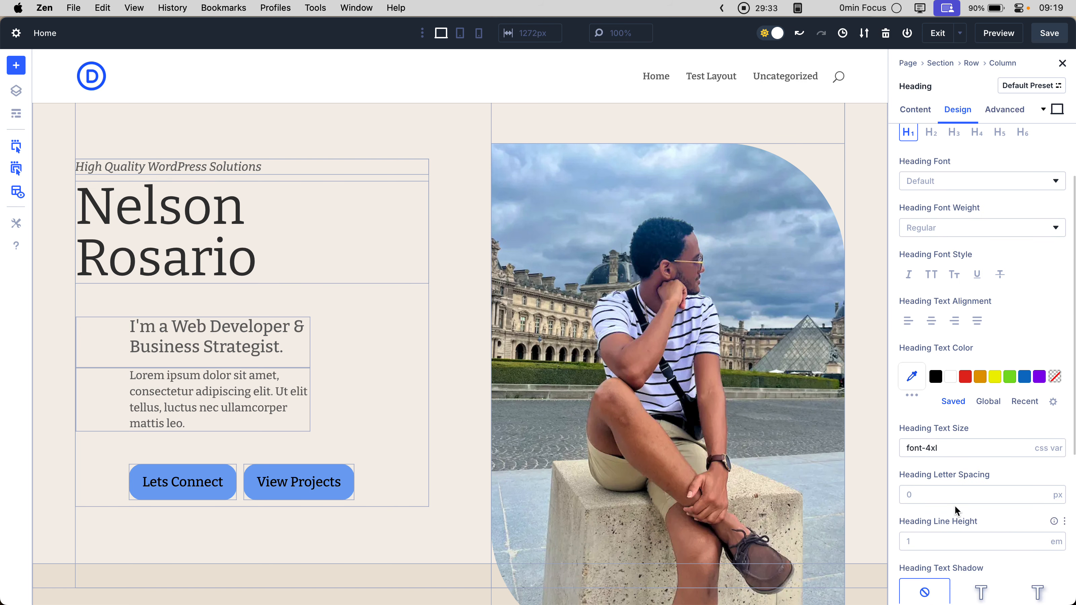
{"action": "left_click", "coordinate": [932, 448]}
{"action": "key", "text": "BackSpace"}
{"action": "type", "text": "3"}
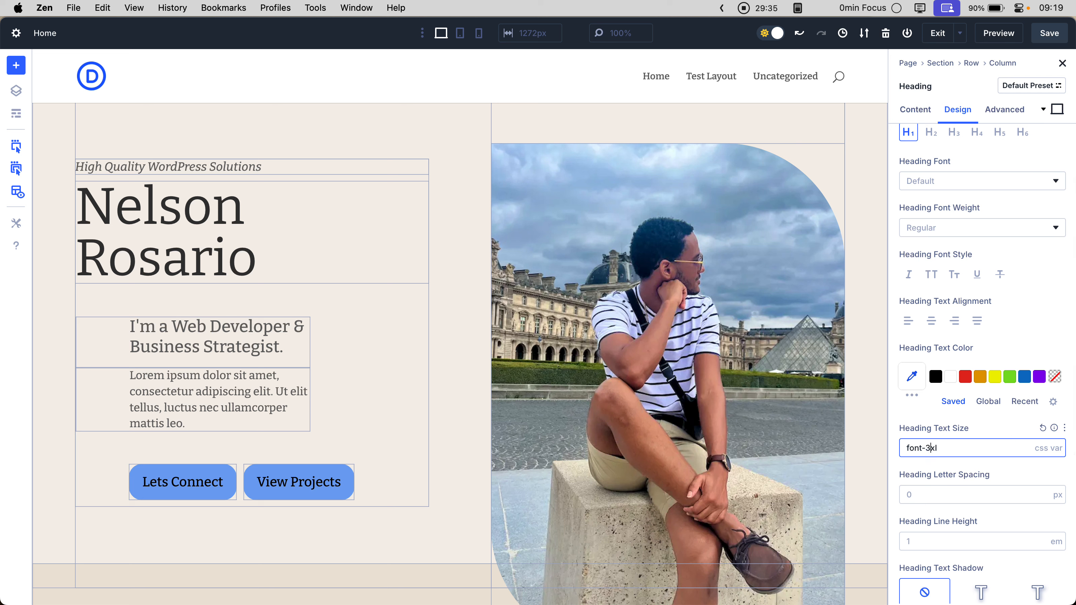
Finish applying font-3xl as the name heading's text size variable and save the Home page
{"action": "key", "text": "Down"}
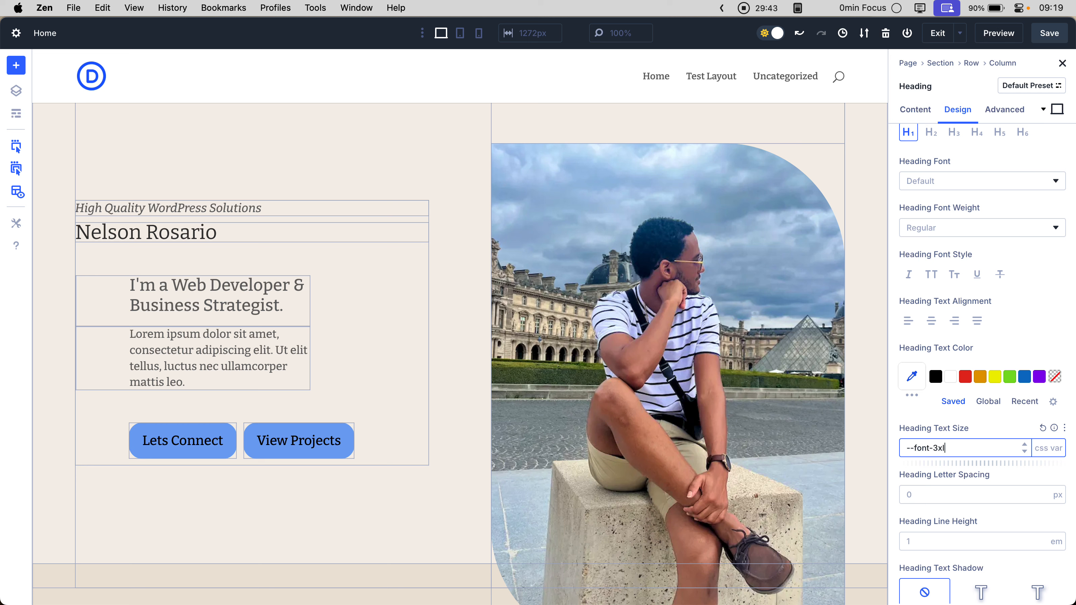
{"action": "key", "text": "Return"}
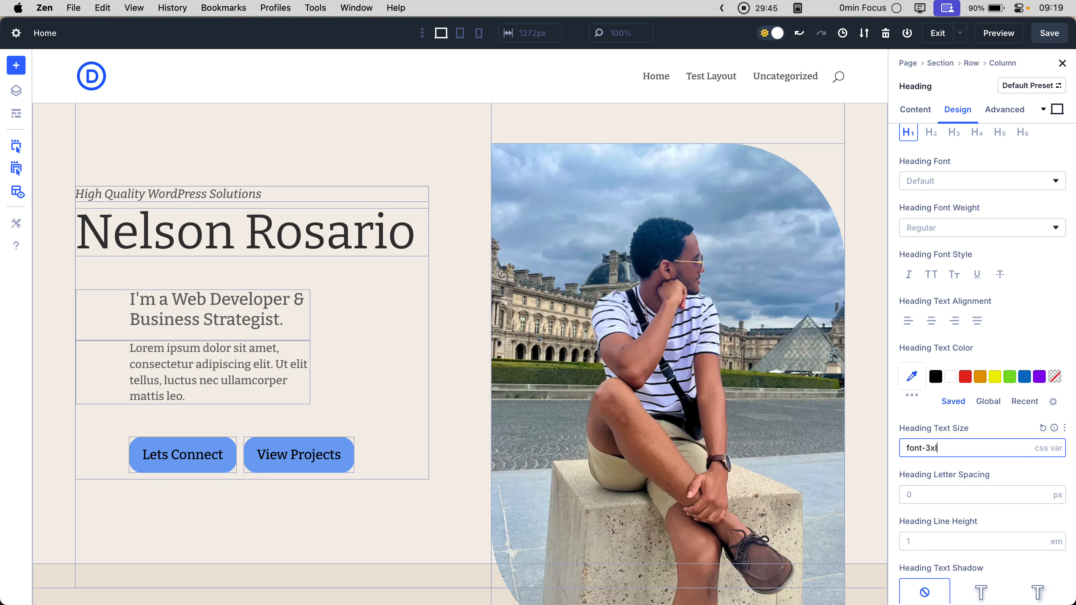
{"action": "mouse_move", "coordinate": [19, 307]}
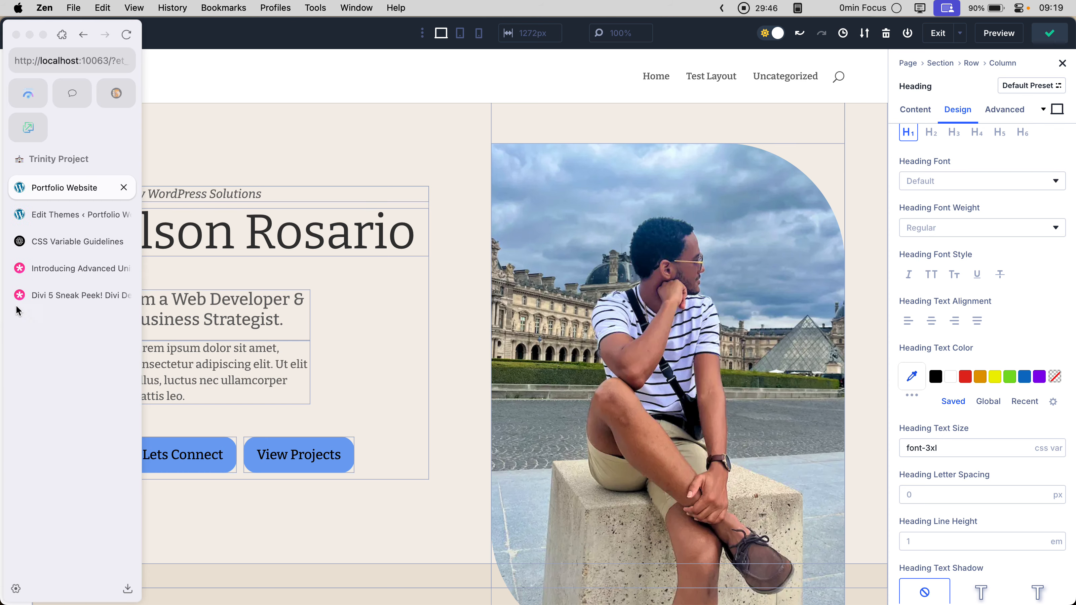
{"action": "left_click", "coordinate": [76, 214]}
{"action": "left_click", "coordinate": [65, 198]}
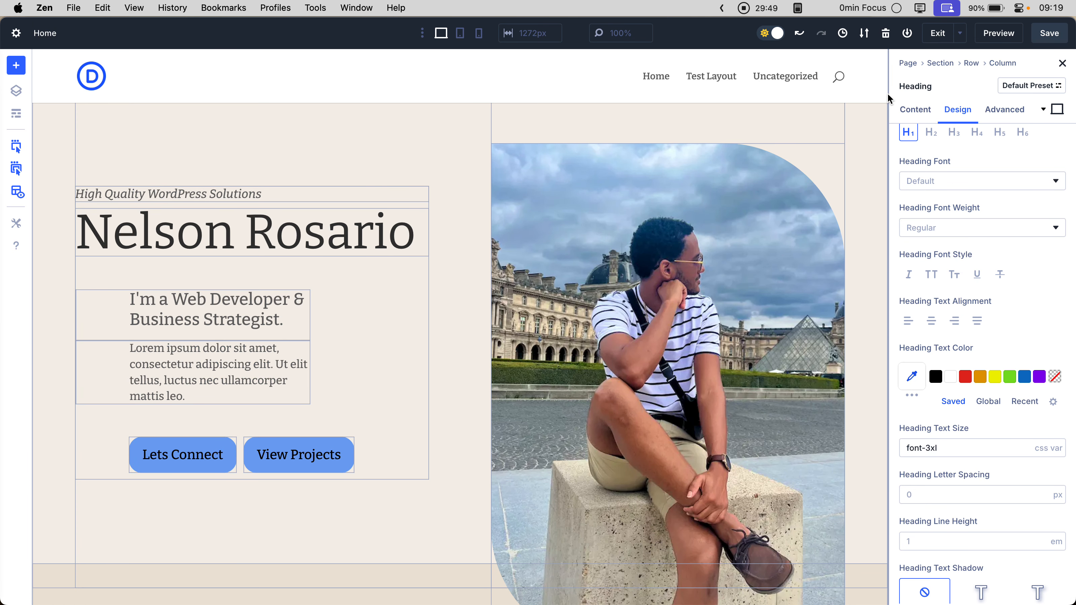
Preview the resized name heading in phone and tablet views, and return to desktop view
{"action": "left_click", "coordinate": [471, 38]}
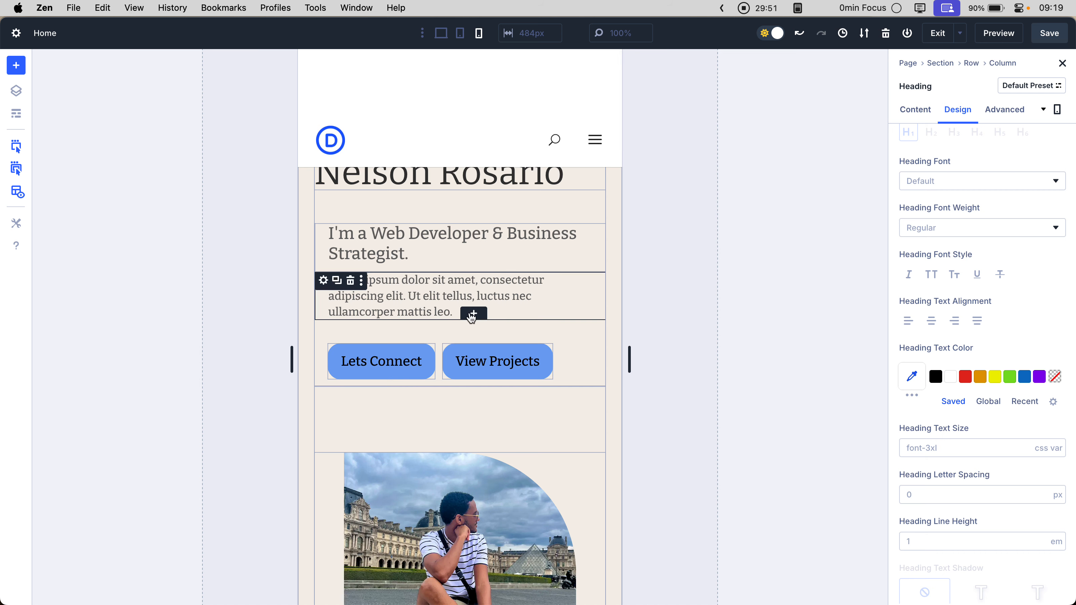
{"action": "left_click", "coordinate": [460, 37]}
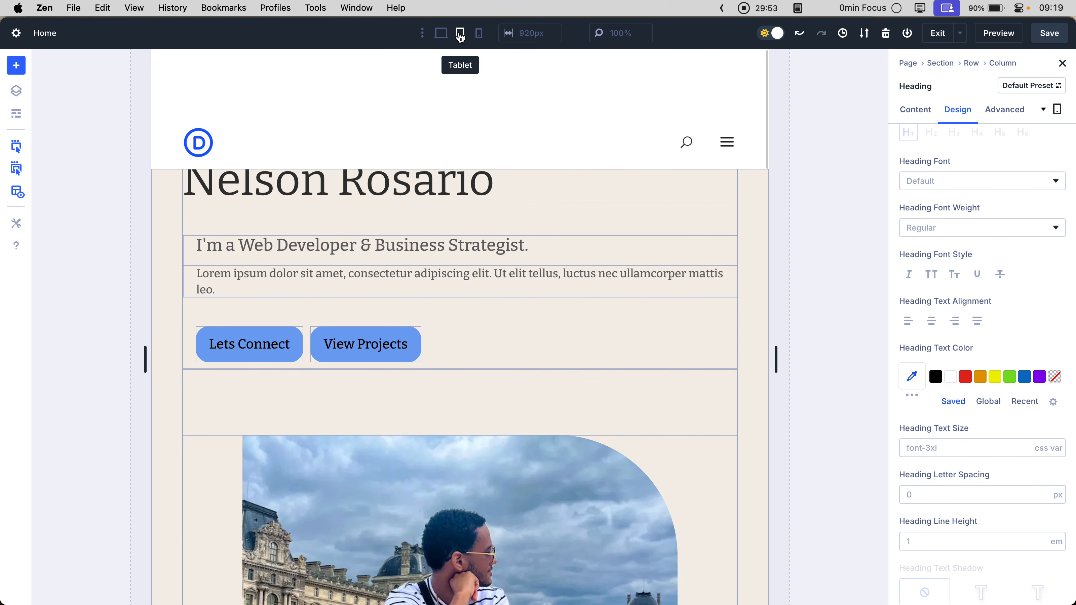
{"action": "left_click", "coordinate": [440, 33]}
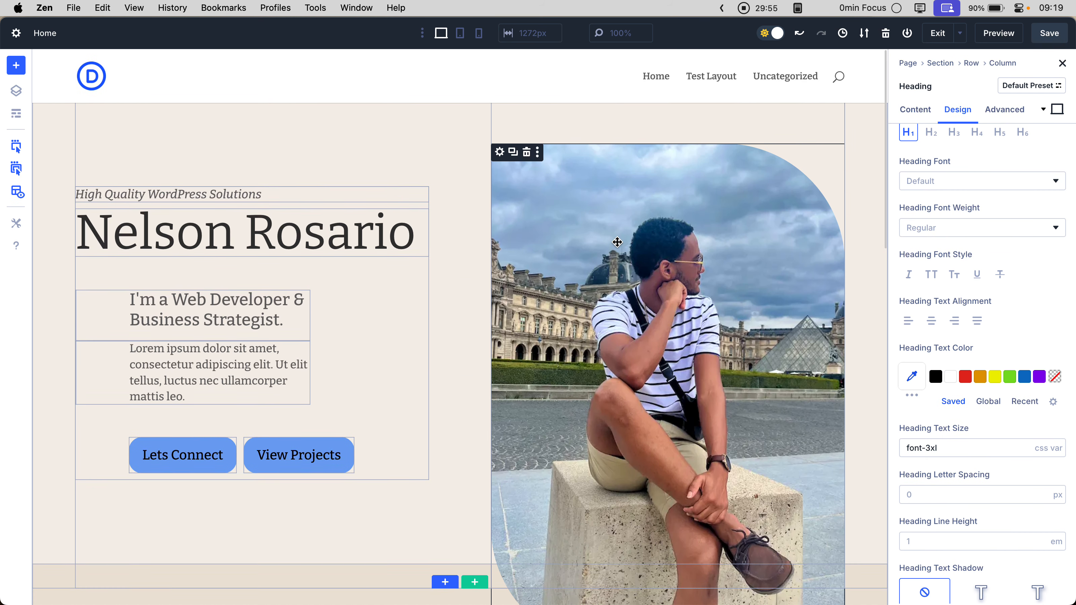
Save the Home page, exit the builder and open the site's front end
{"action": "key", "text": "super+s"}
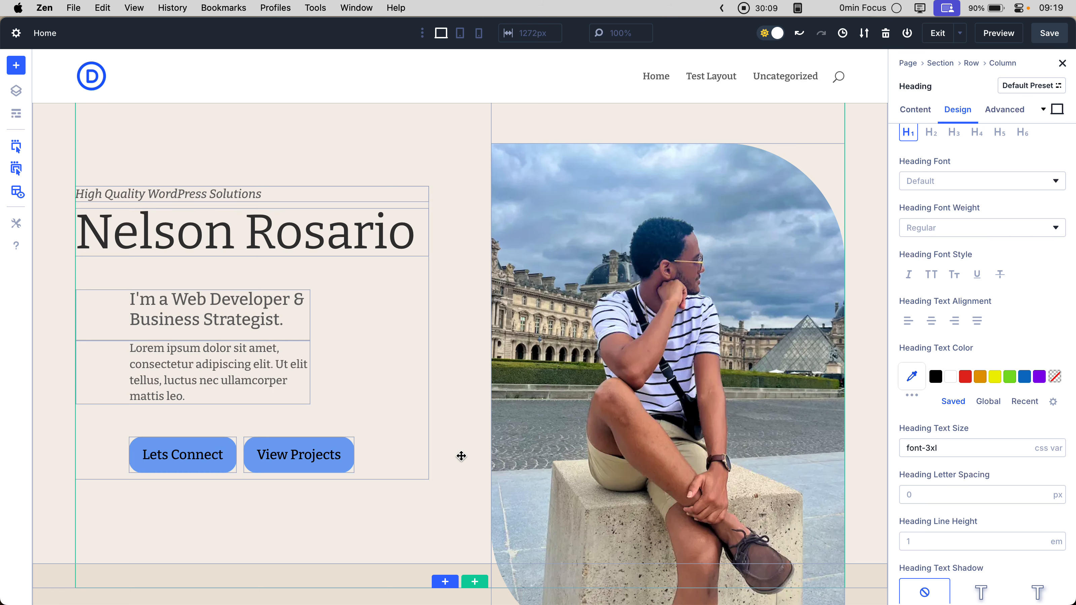
{"action": "scroll", "coordinate": [462, 456], "scroll_direction": "down", "scroll_amount": 10}
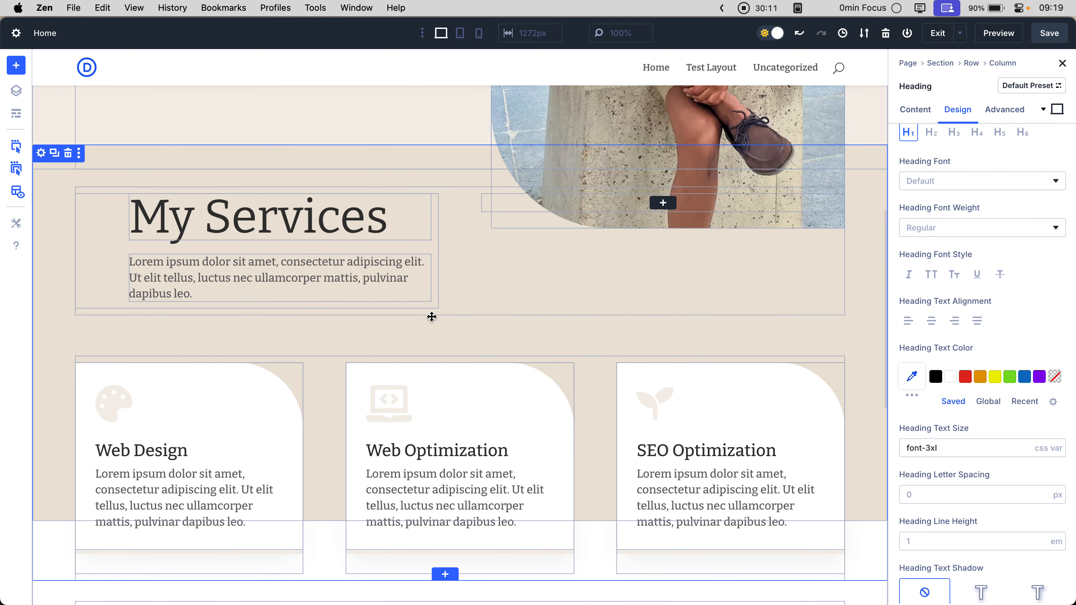
{"action": "scroll", "coordinate": [447, 349], "scroll_direction": "down", "scroll_amount": 10}
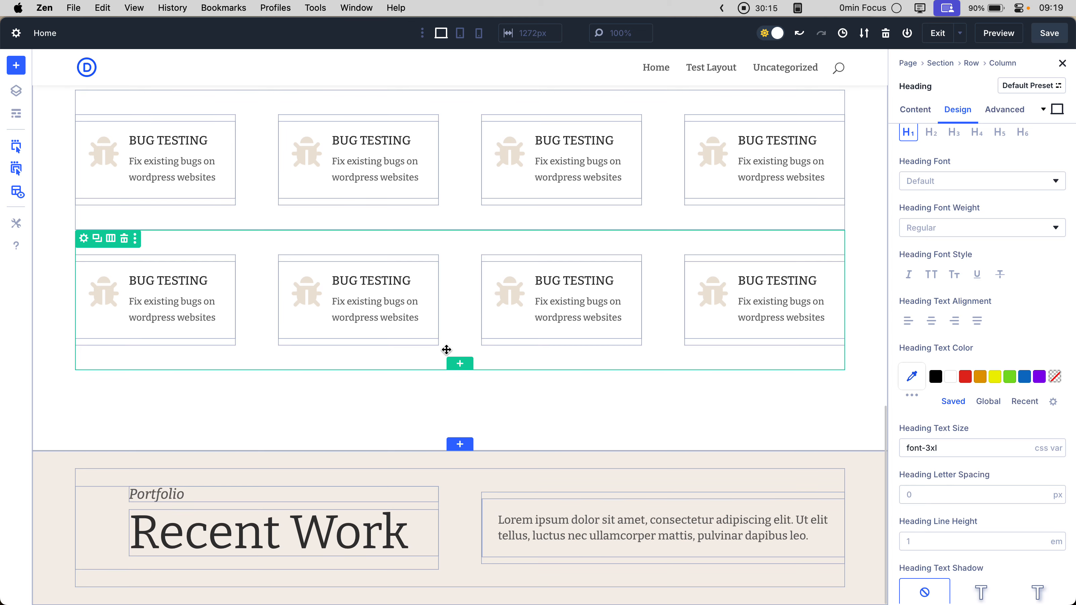
{"action": "scroll", "coordinate": [439, 368], "scroll_direction": "up", "scroll_amount": 10}
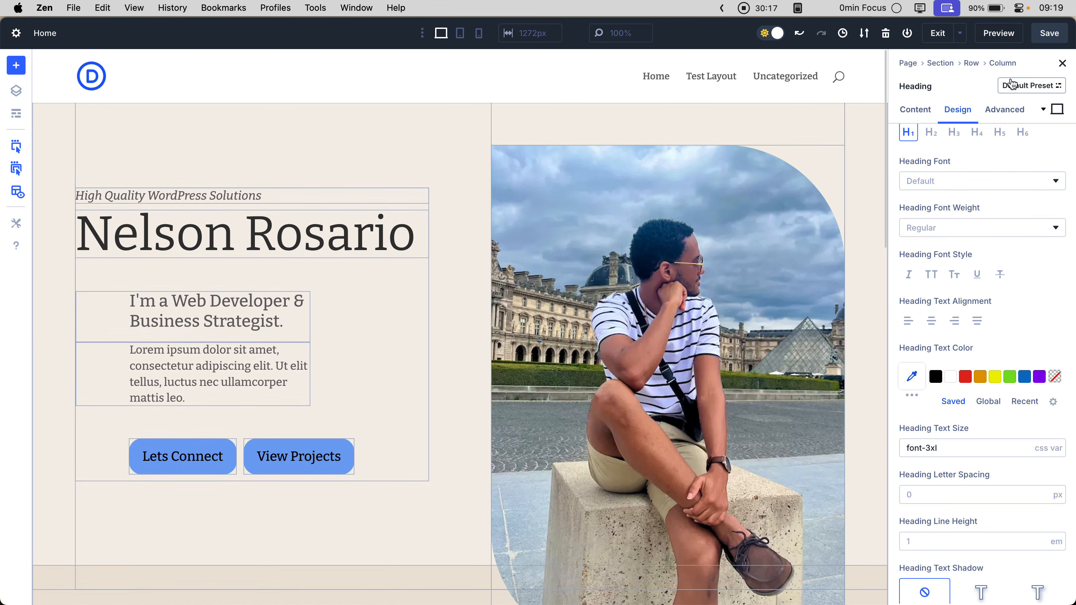
{"action": "left_click", "coordinate": [936, 35]}
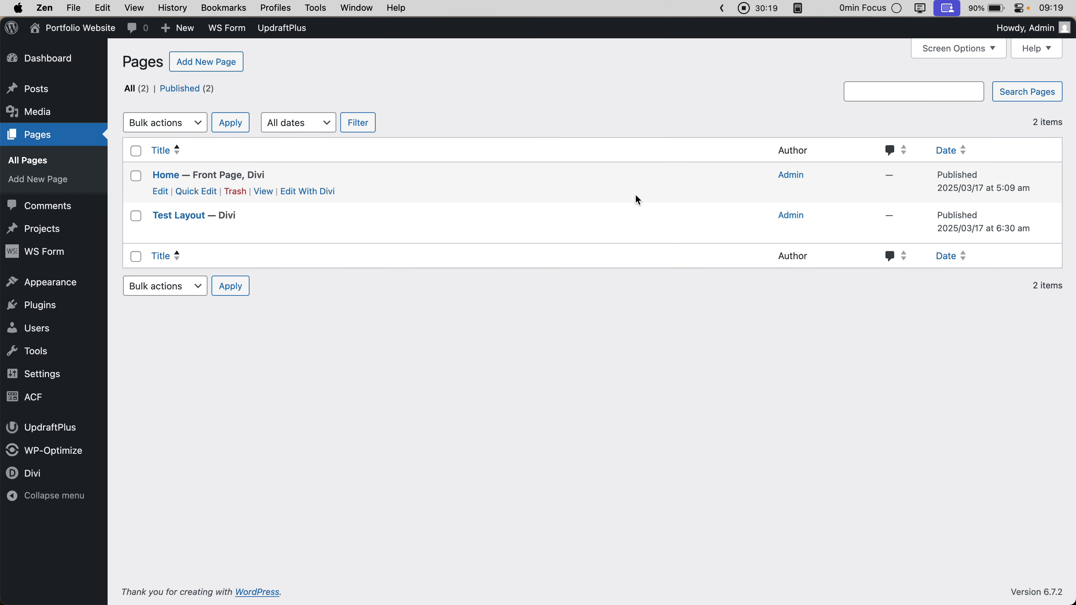
{"action": "left_click", "coordinate": [98, 29]}
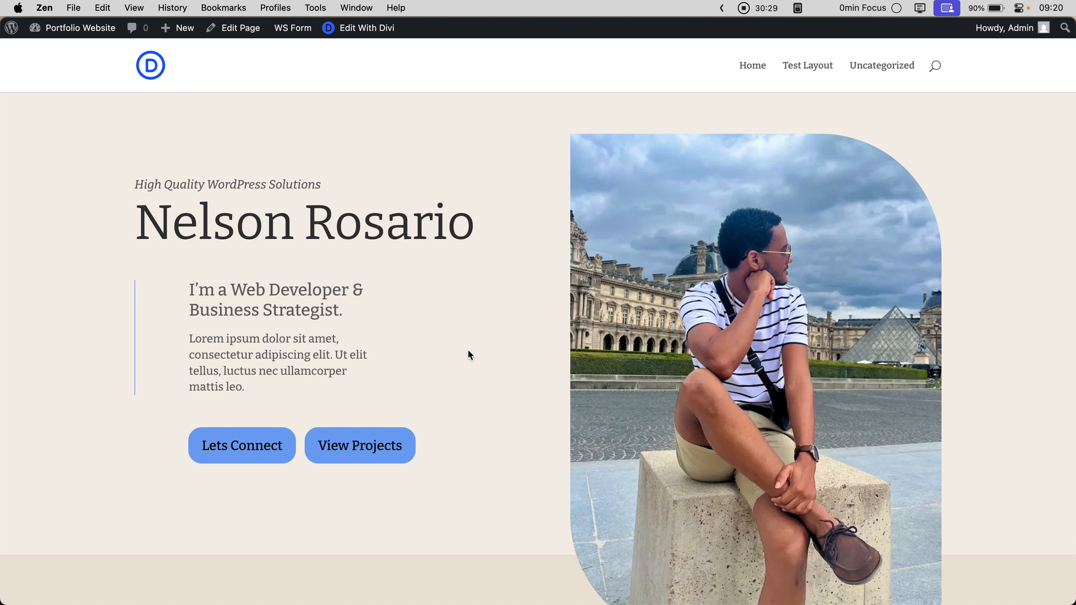
Examine the front-end Home page's text sizes from the hero through the services and bug testing sections to Recent Work
{"action": "scroll", "coordinate": [468, 352], "scroll_direction": "down", "scroll_amount": 10}
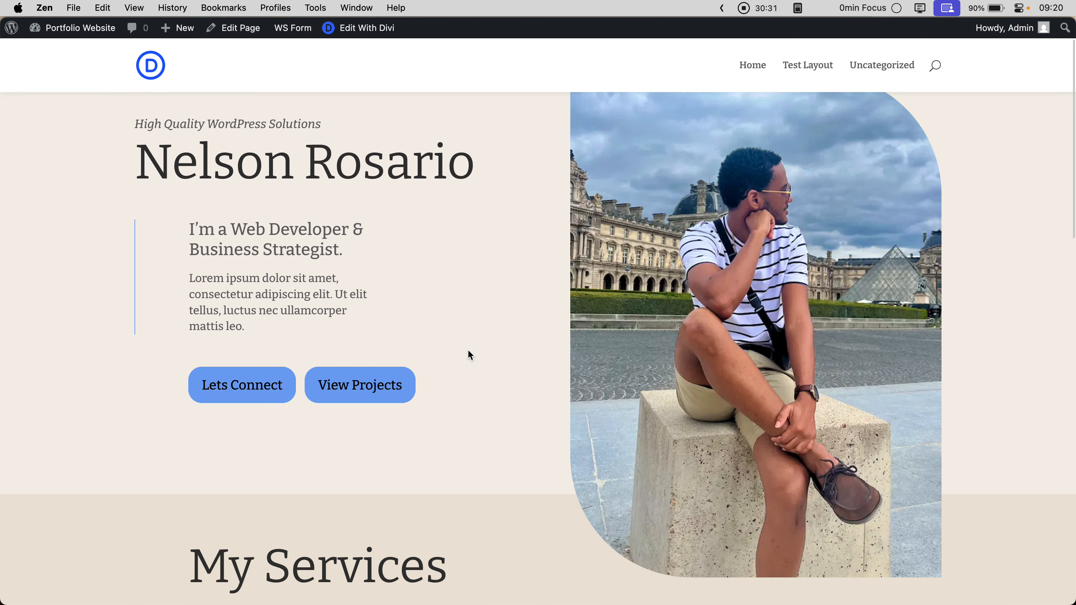
{"action": "scroll", "coordinate": [468, 351], "scroll_direction": "down", "scroll_amount": 10}
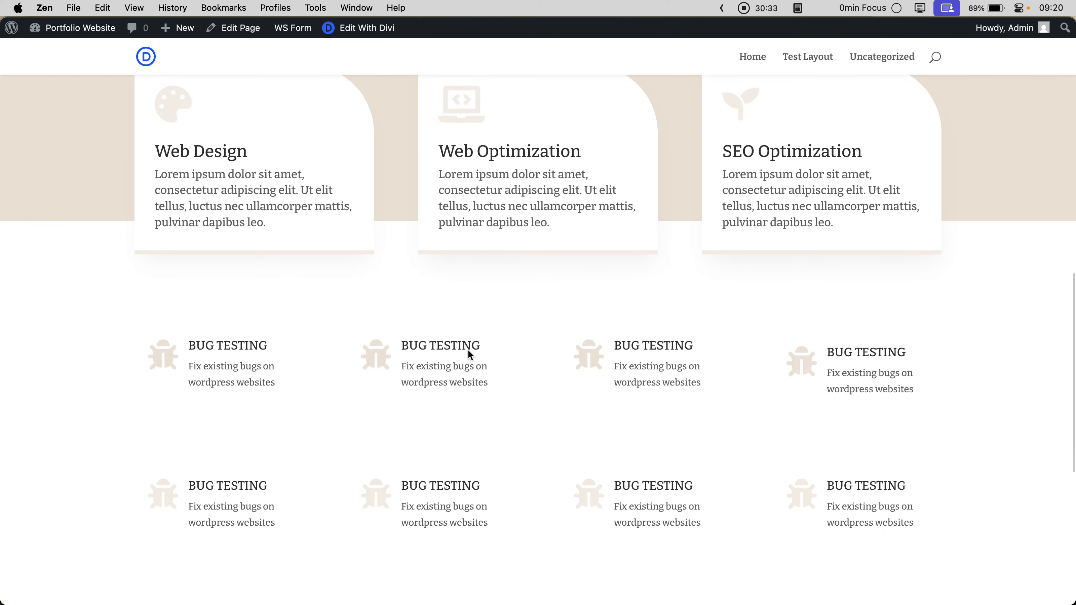
{"action": "scroll", "coordinate": [468, 352], "scroll_direction": "up", "scroll_amount": 10}
{"action": "scroll", "coordinate": [468, 350], "scroll_direction": "up", "scroll_amount": 15}
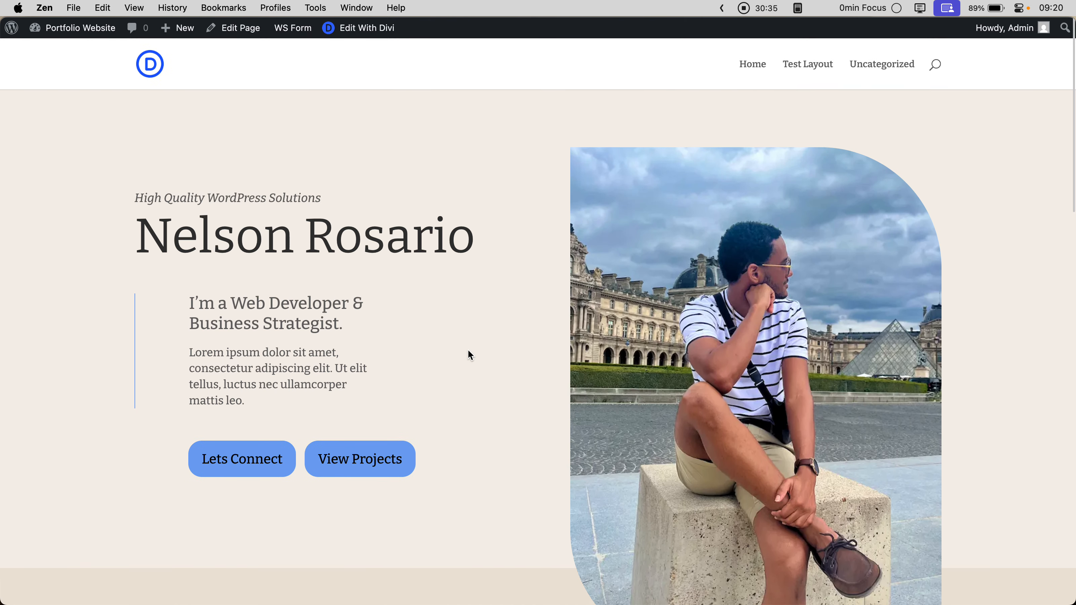
{"action": "scroll", "coordinate": [468, 349], "scroll_direction": "down", "scroll_amount": 20}
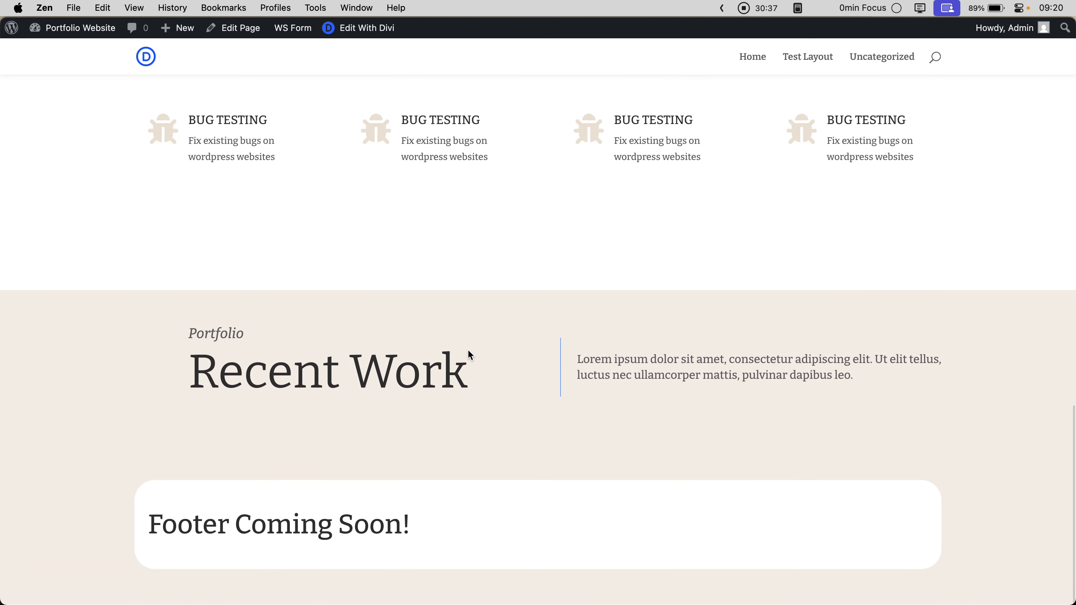
{"action": "scroll", "coordinate": [468, 350], "scroll_direction": "up", "scroll_amount": 20}
{"action": "scroll", "coordinate": [468, 350], "scroll_direction": "up", "scroll_amount": 3}
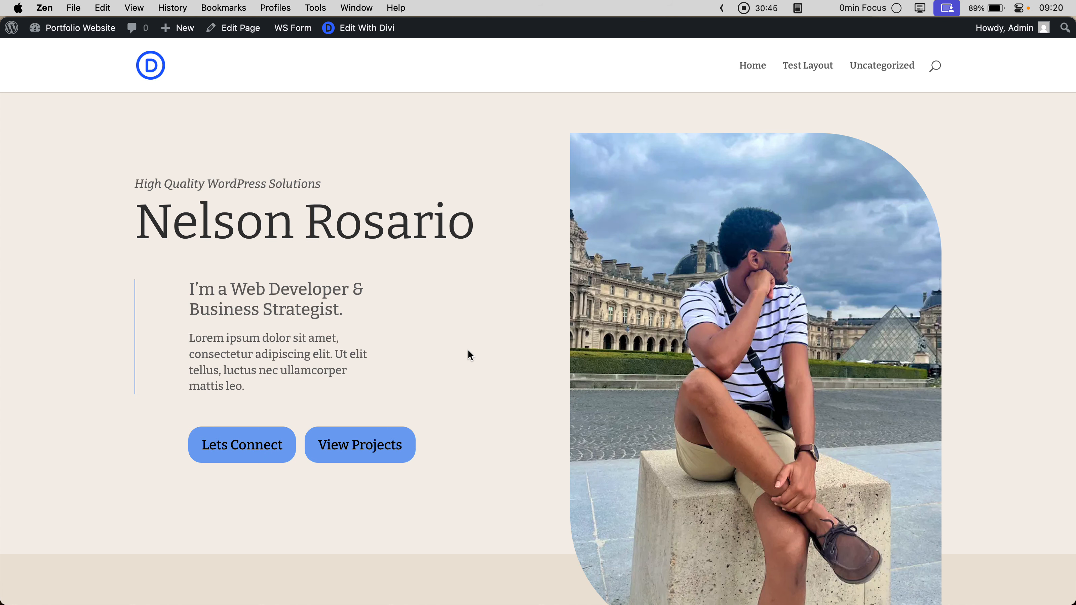
{"action": "scroll", "coordinate": [468, 351], "scroll_direction": "down", "scroll_amount": 10}
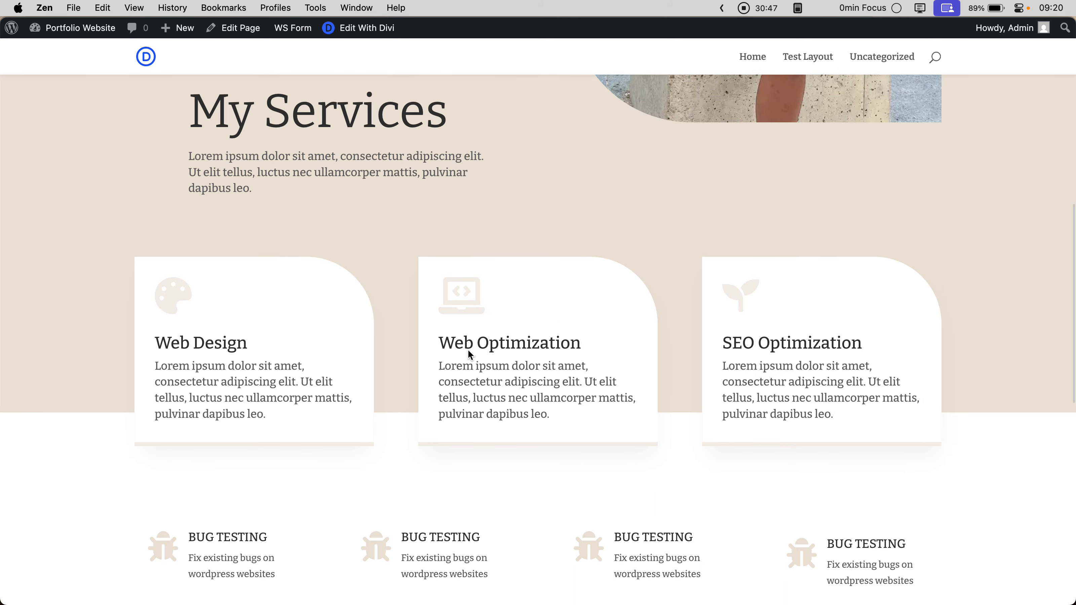
{"action": "scroll", "coordinate": [468, 352], "scroll_direction": "down", "scroll_amount": 10}
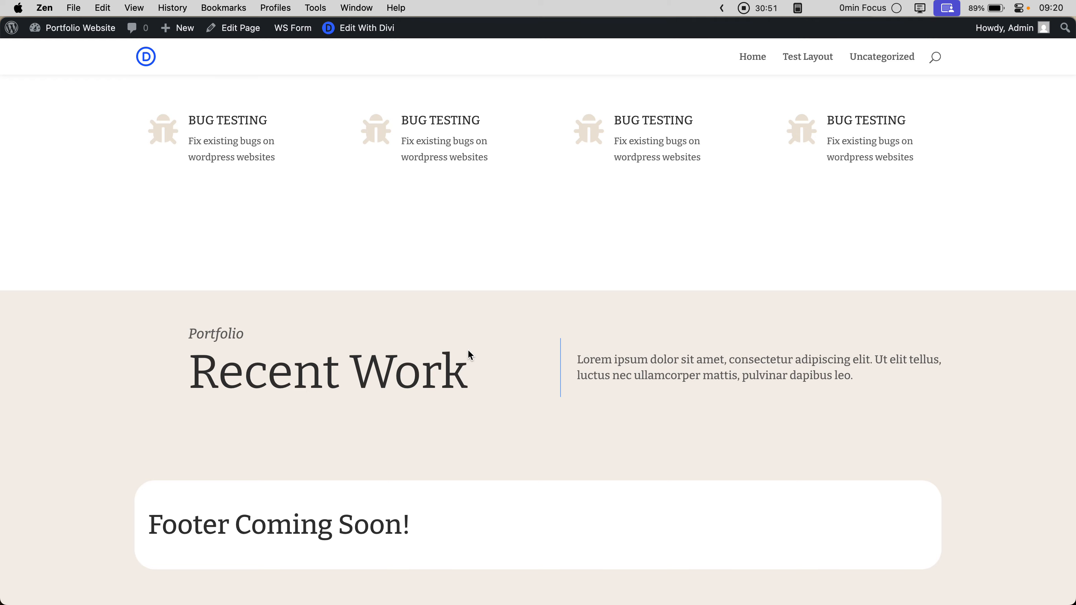
{"action": "scroll", "coordinate": [468, 351], "scroll_direction": "up", "scroll_amount": 15}
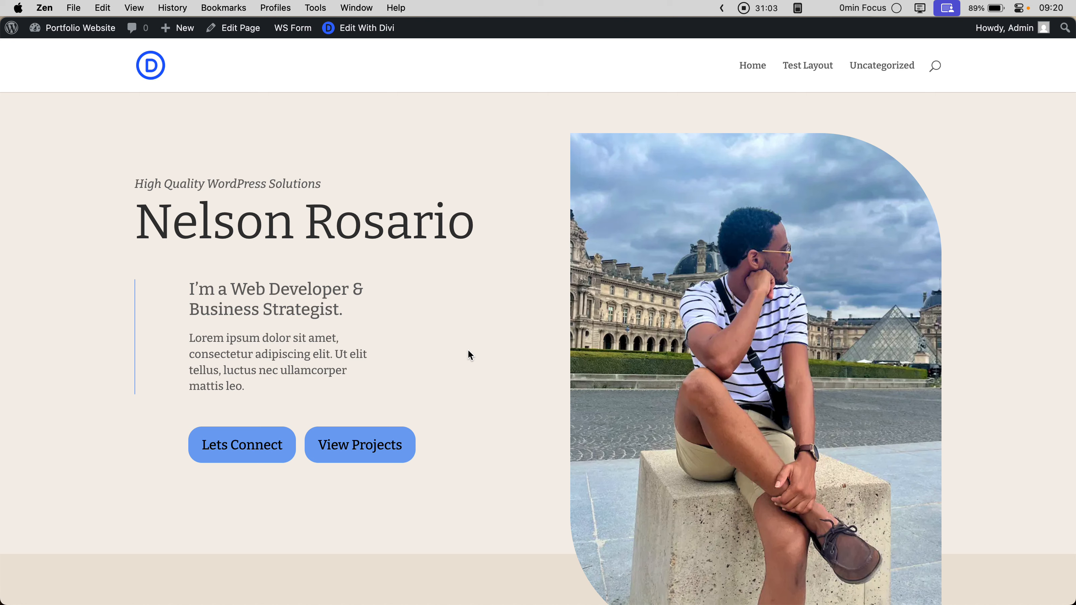
Switch to the Advanced Units for Divi 5 article and examine its sections on CSS variables, calc formulas and fluid typography
{"action": "mouse_move", "coordinate": [2, 379]}
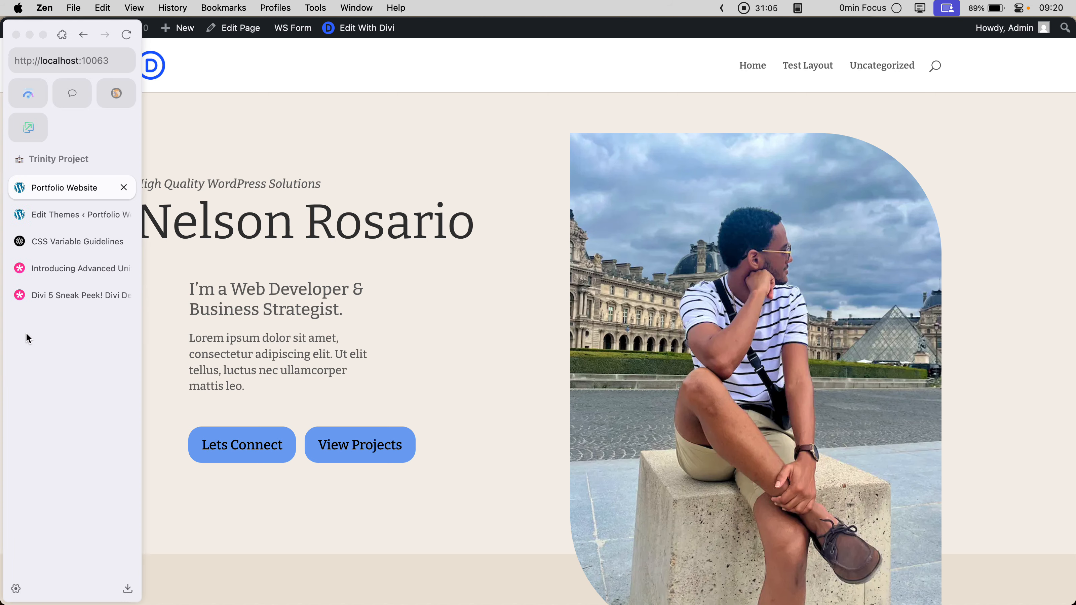
{"action": "left_click", "coordinate": [68, 273]}
{"action": "scroll", "coordinate": [311, 249], "scroll_direction": "down", "scroll_amount": 10}
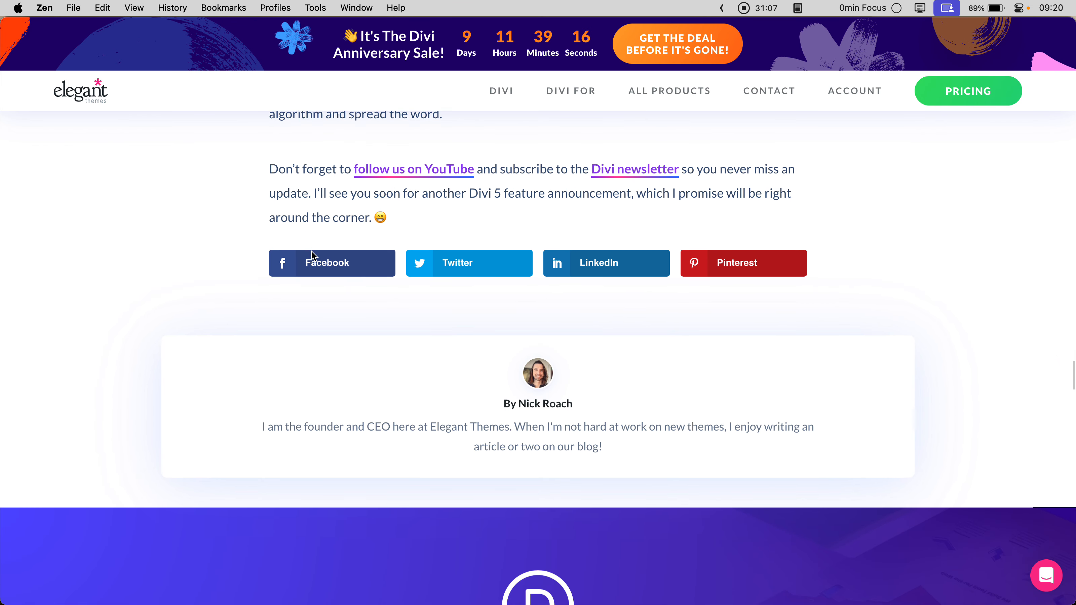
{"action": "scroll", "coordinate": [311, 250], "scroll_direction": "up", "scroll_amount": 20}
{"action": "scroll", "coordinate": [311, 250], "scroll_direction": "up", "scroll_amount": 10}
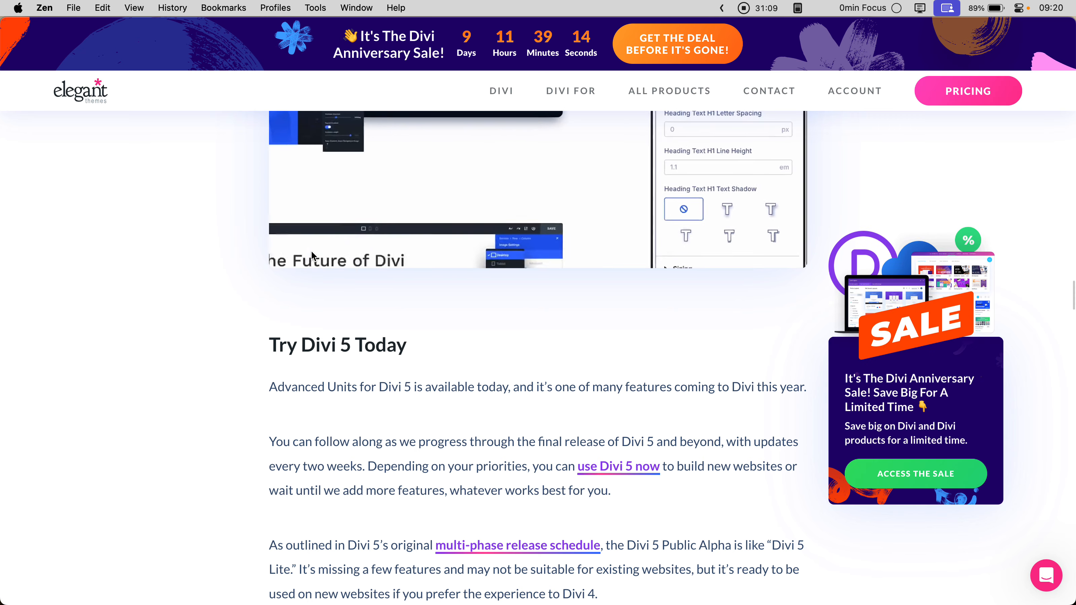
{"action": "scroll", "coordinate": [311, 250], "scroll_direction": "up", "scroll_amount": 10}
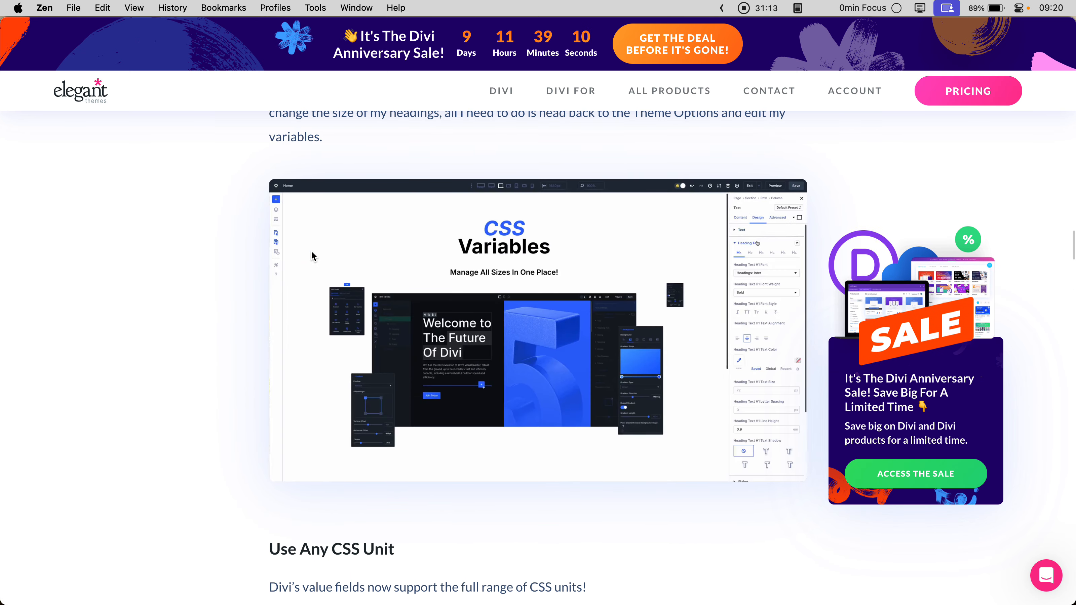
{"action": "scroll", "coordinate": [639, 204], "scroll_direction": "up", "scroll_amount": 5}
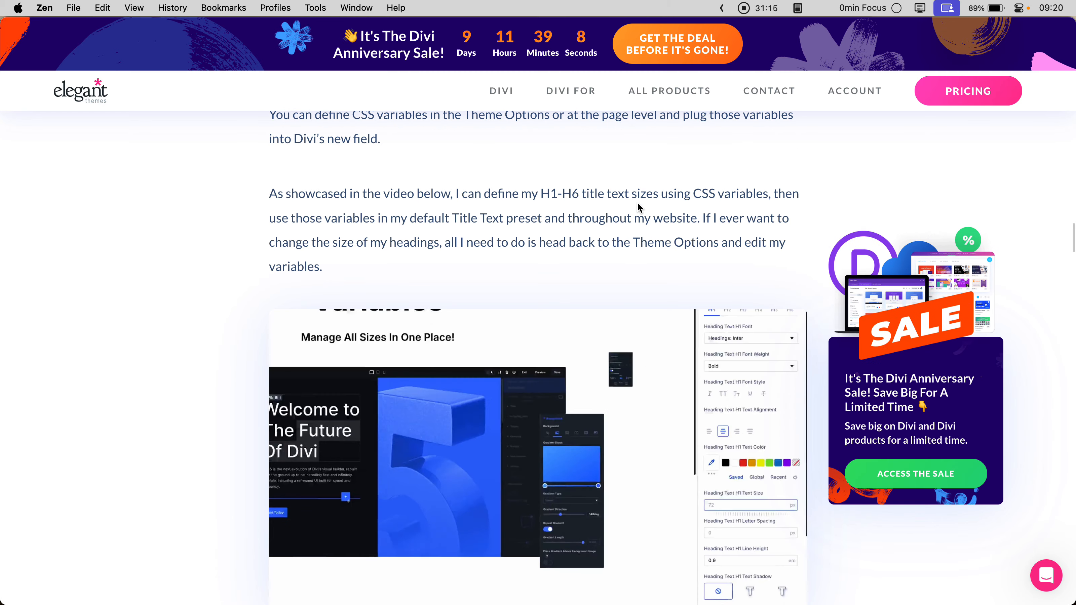
{"action": "scroll", "coordinate": [638, 202], "scroll_direction": "up", "scroll_amount": 12}
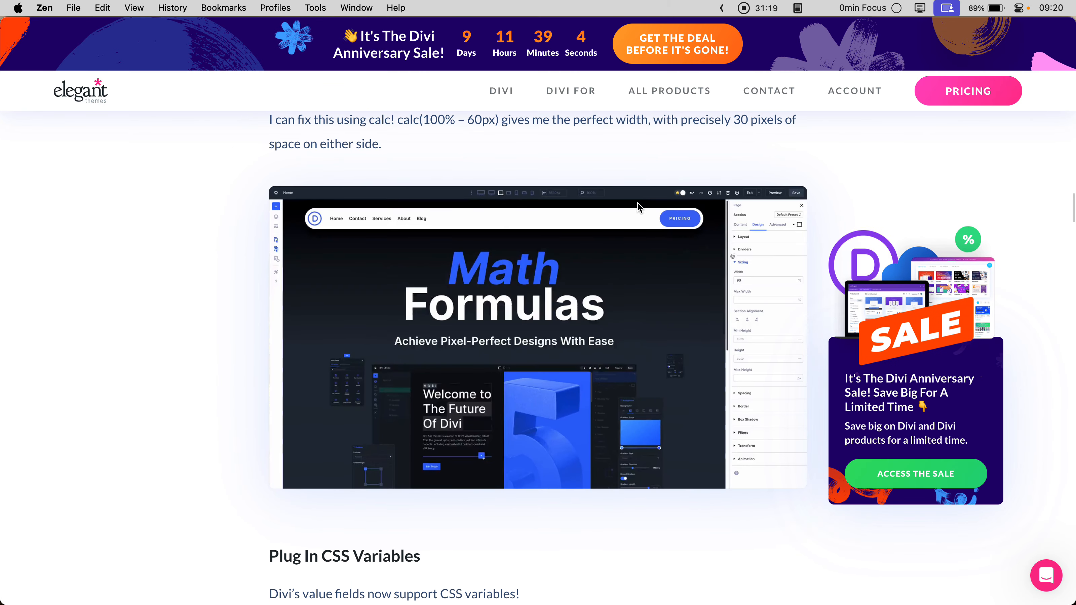
{"action": "scroll", "coordinate": [639, 207], "scroll_direction": "up", "scroll_amount": 8}
{"action": "scroll", "coordinate": [638, 204], "scroll_direction": "up", "scroll_amount": 20}
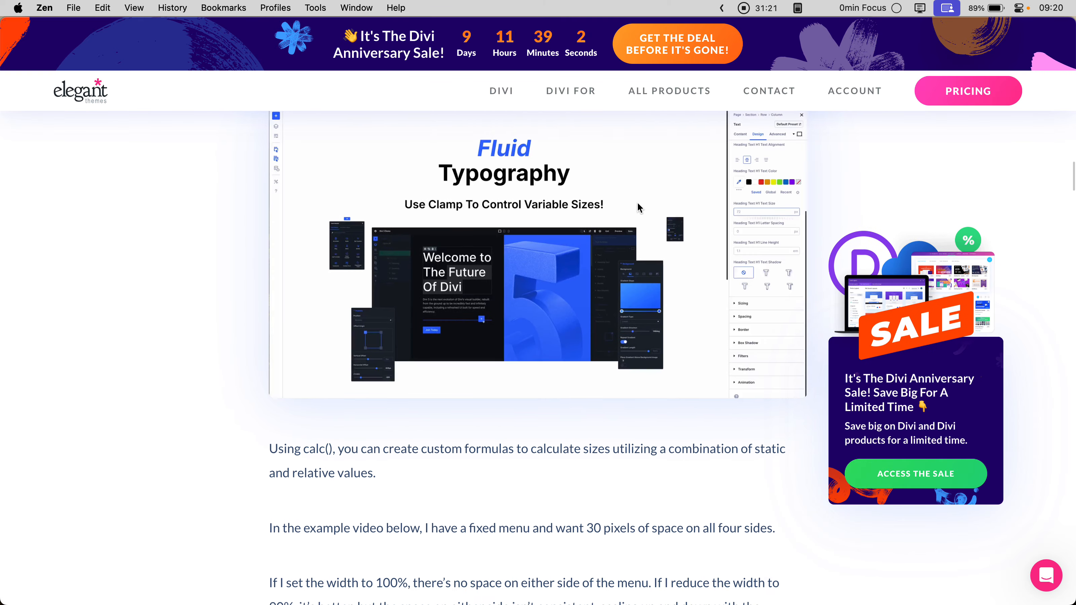
{"action": "scroll", "coordinate": [637, 202], "scroll_direction": "up", "scroll_amount": 20}
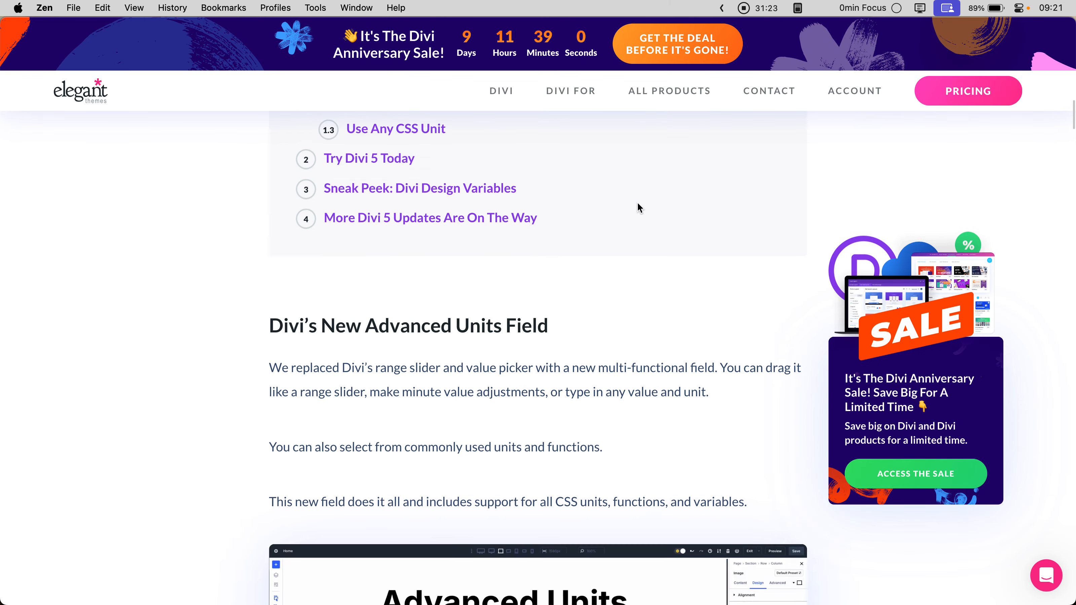
{"action": "scroll", "coordinate": [638, 201], "scroll_direction": "up", "scroll_amount": 14}
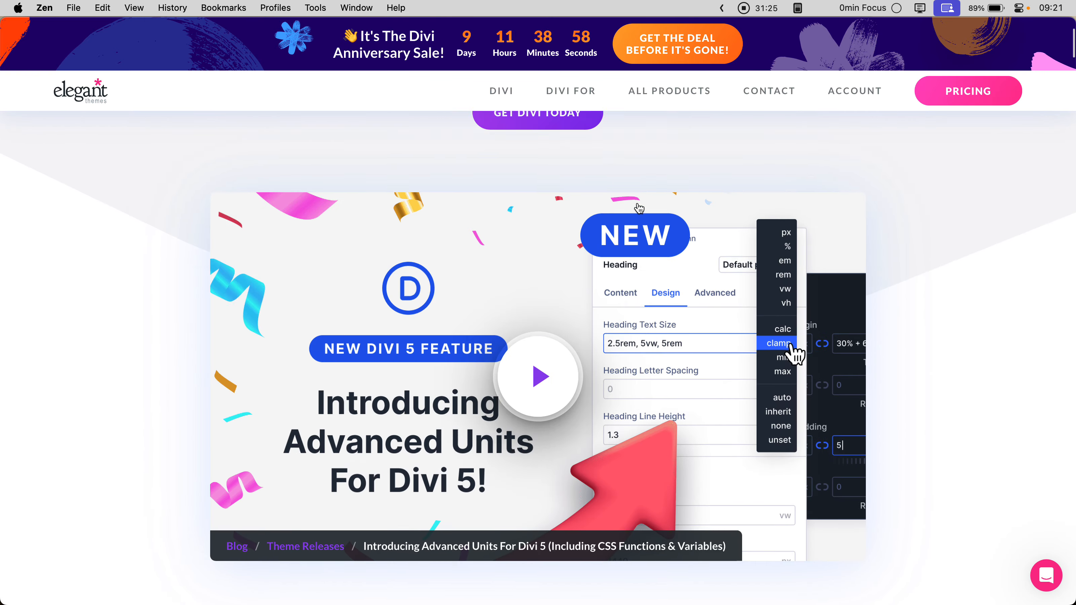
Skim the article's Plug In CSS Variables and Divi Design Variables sections, and return to its title
{"action": "scroll", "coordinate": [637, 202], "scroll_direction": "down", "scroll_amount": 20}
{"action": "scroll", "coordinate": [639, 207], "scroll_direction": "down", "scroll_amount": 20}
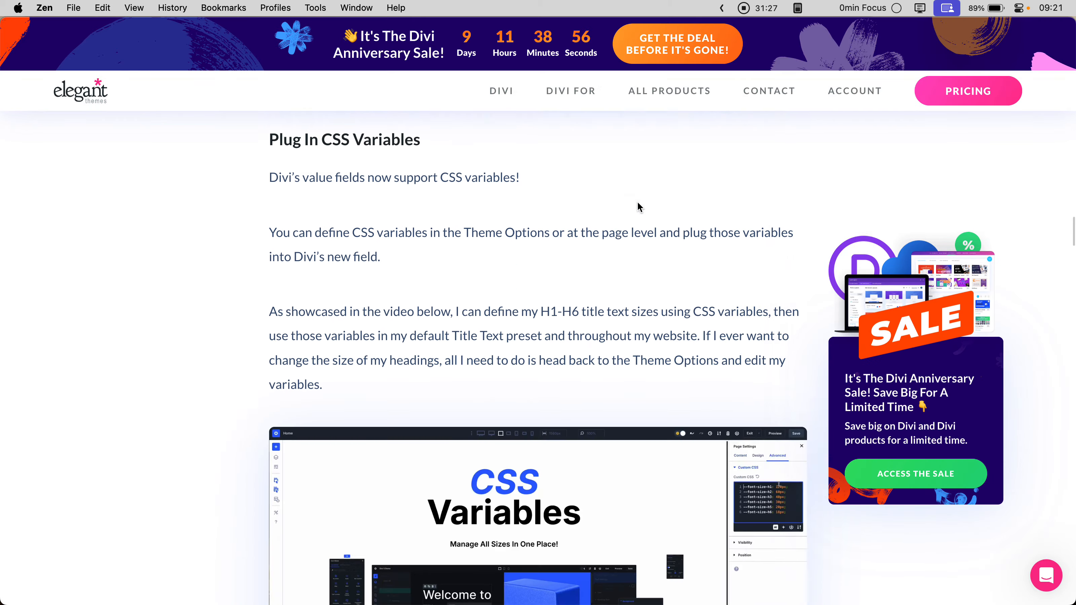
{"action": "scroll", "coordinate": [639, 206], "scroll_direction": "up", "scroll_amount": 20}
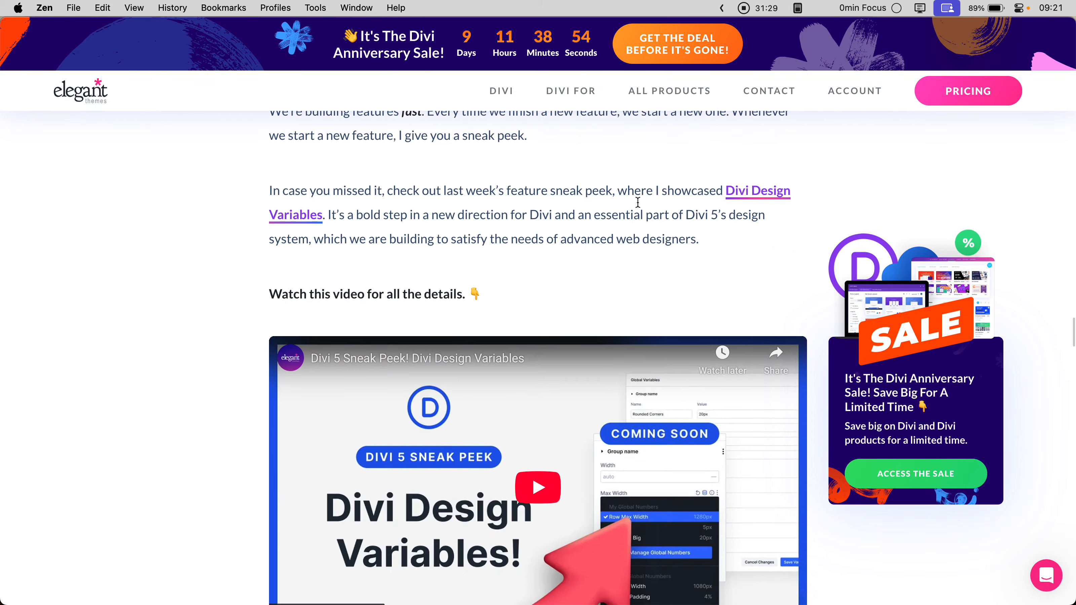
{"action": "scroll", "coordinate": [638, 201], "scroll_direction": "down", "scroll_amount": 2}
{"action": "scroll", "coordinate": [637, 201], "scroll_direction": "down", "scroll_amount": 20}
{"action": "scroll", "coordinate": [638, 203], "scroll_direction": "down", "scroll_amount": 4}
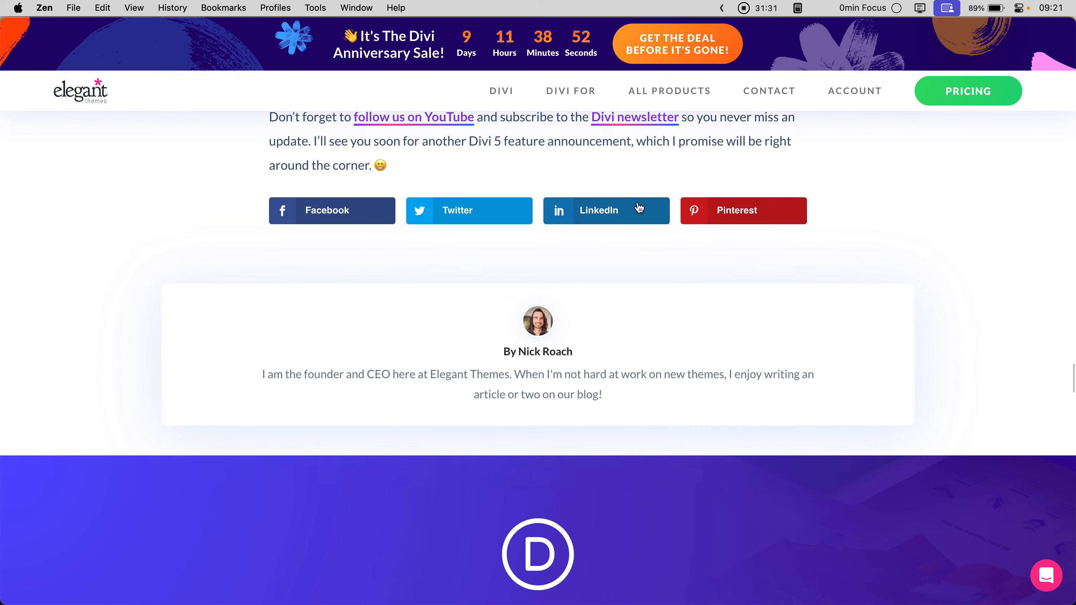
{"action": "scroll", "coordinate": [638, 202], "scroll_direction": "up", "scroll_amount": 20}
{"action": "scroll", "coordinate": [637, 204], "scroll_direction": "up", "scroll_amount": 20}
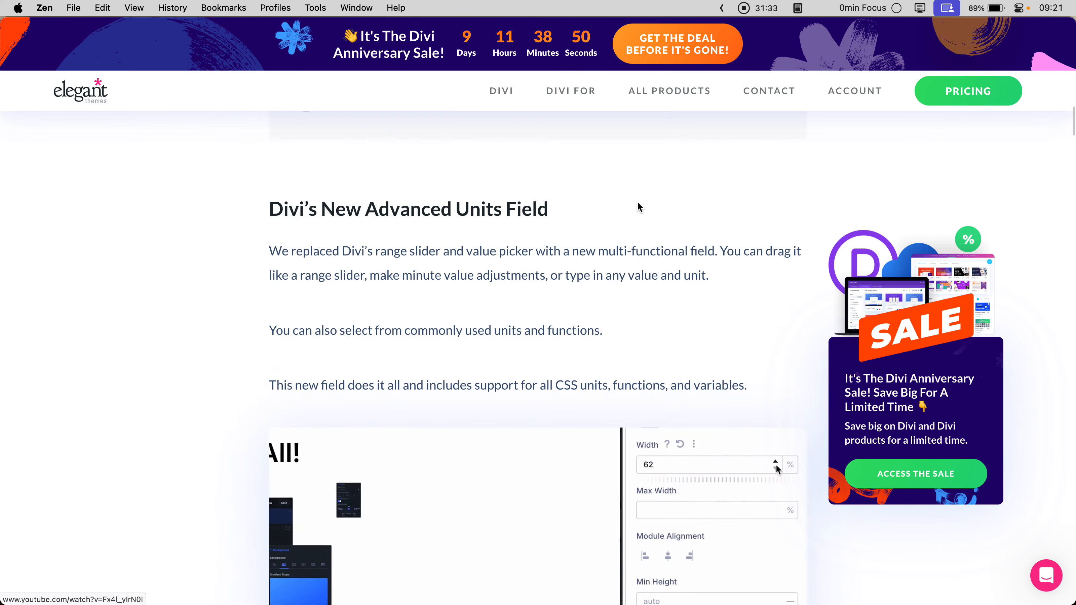
{"action": "scroll", "coordinate": [637, 201], "scroll_direction": "down", "scroll_amount": 1}
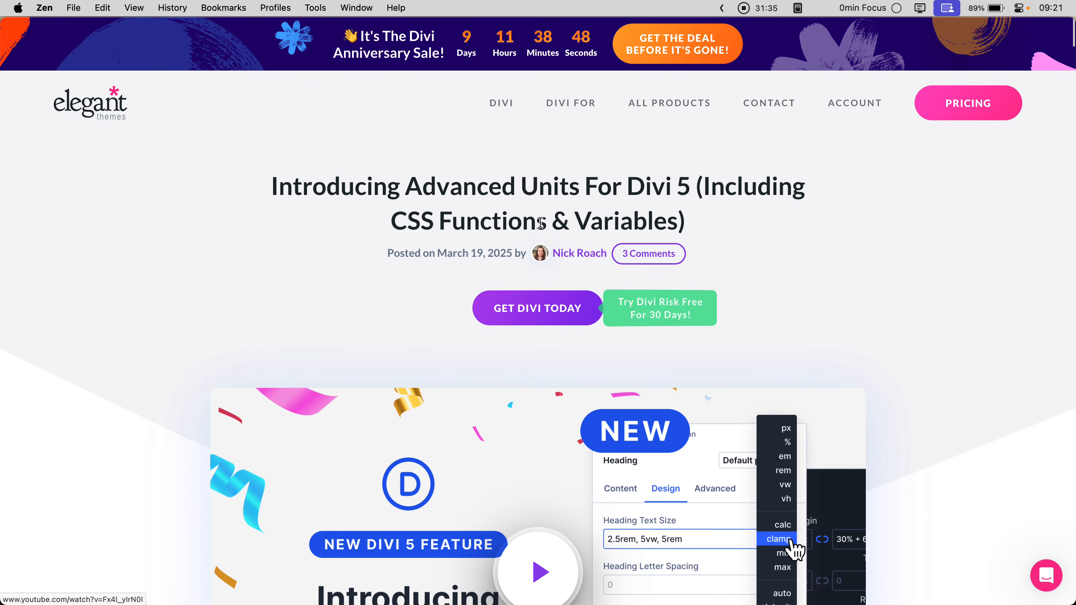
Switch to the child theme's style.css in the theme file editor and examine its spacing, font size, line height and width variables
{"action": "mouse_move", "coordinate": [12, 187]}
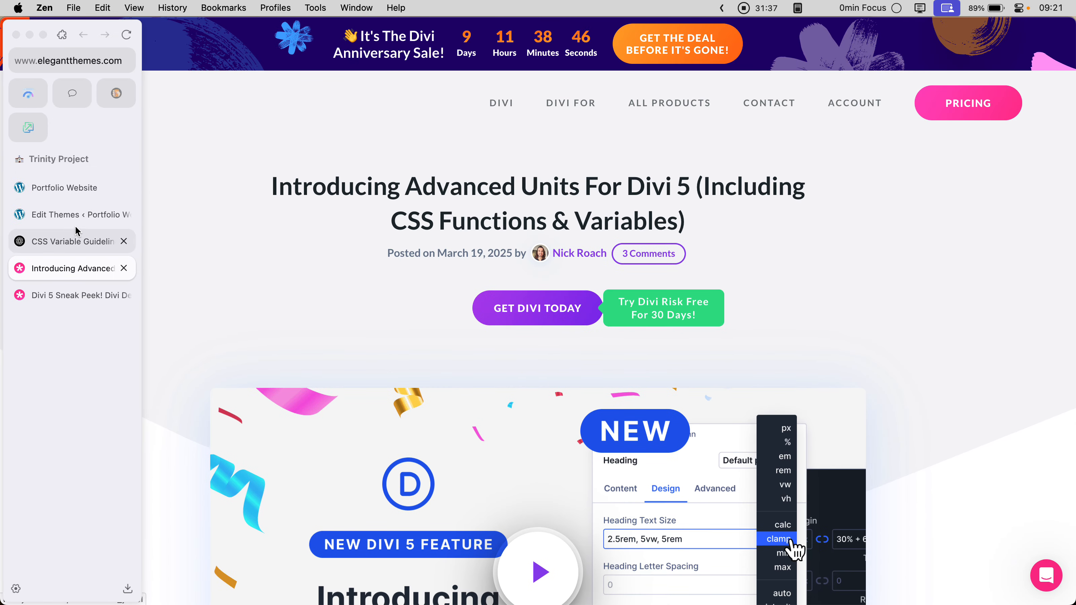
{"action": "left_click", "coordinate": [78, 215]}
{"action": "left_click", "coordinate": [83, 194]}
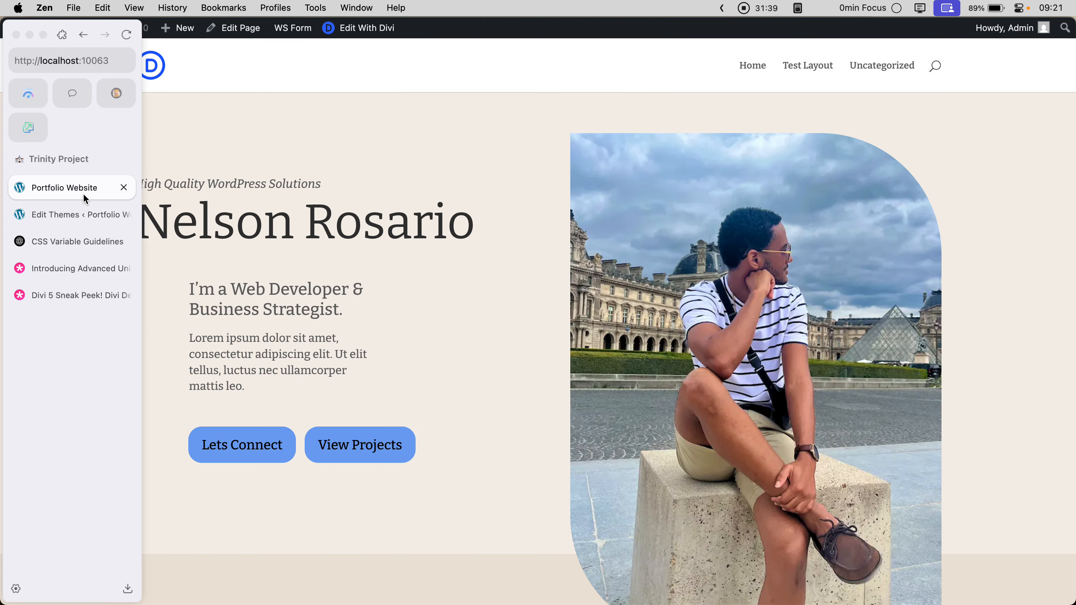
{"action": "left_click", "coordinate": [84, 213]}
{"action": "scroll", "coordinate": [306, 364], "scroll_direction": "up", "scroll_amount": 5}
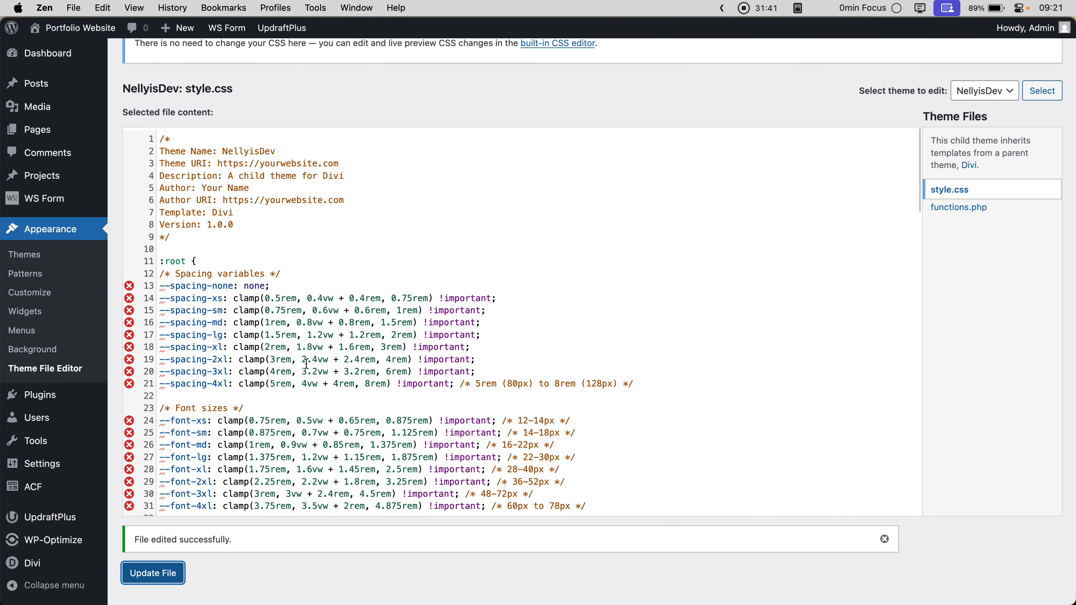
{"action": "scroll", "coordinate": [307, 364], "scroll_direction": "down", "scroll_amount": 10}
{"action": "scroll", "coordinate": [306, 364], "scroll_direction": "up", "scroll_amount": 10}
{"action": "scroll", "coordinate": [307, 364], "scroll_direction": "down", "scroll_amount": 9}
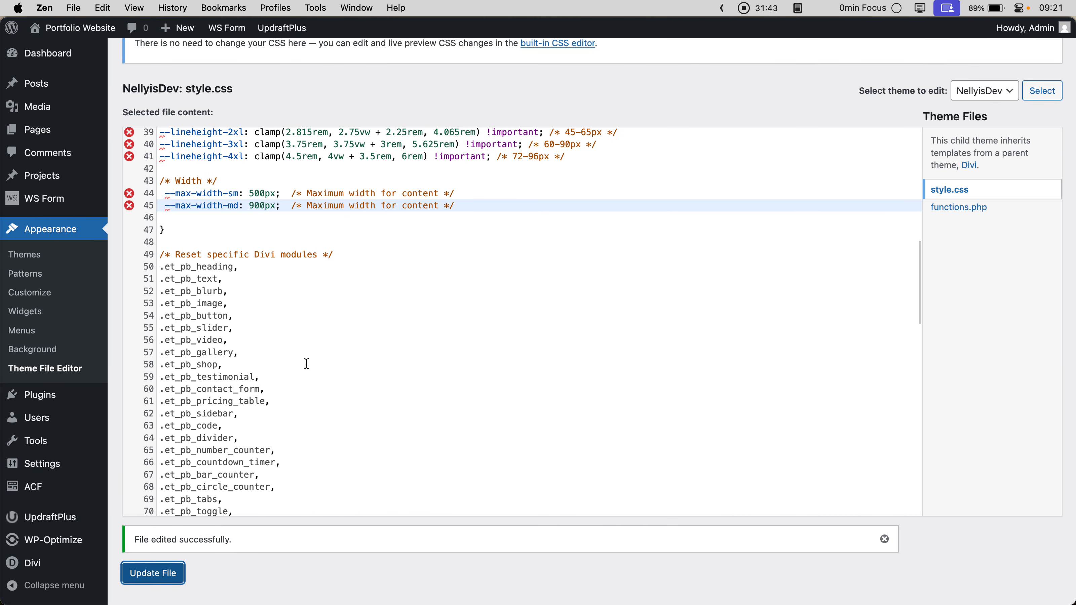
{"action": "scroll", "coordinate": [306, 364], "scroll_direction": "up", "scroll_amount": 2}
{"action": "scroll", "coordinate": [306, 364], "scroll_direction": "up", "scroll_amount": 4}
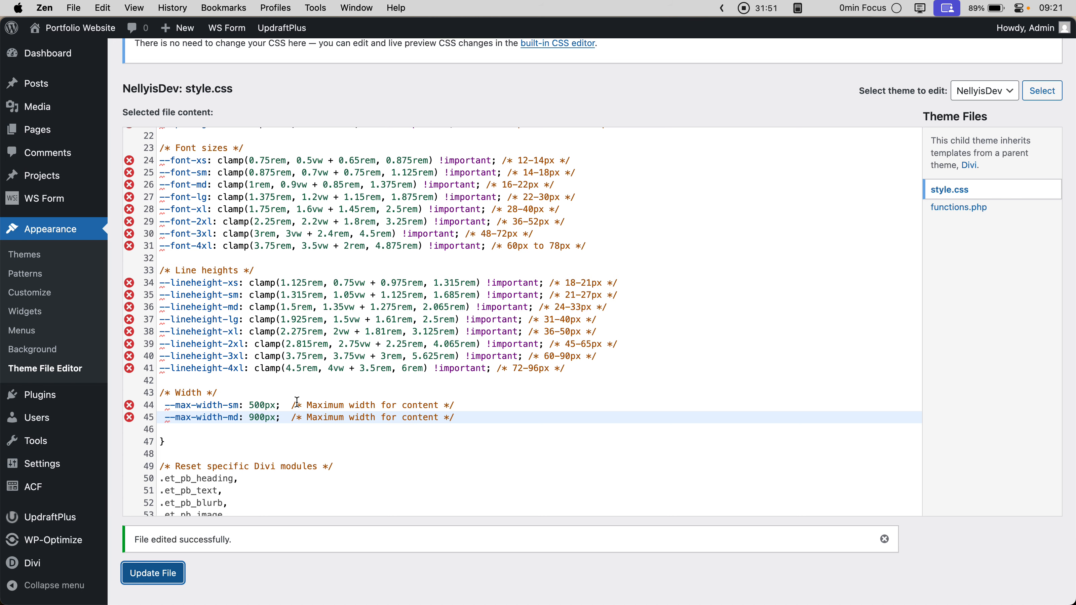
Open the front-end Home page in the Divi builder and display the Web Design blurb's sizing settings
{"action": "mouse_move", "coordinate": [3, 156]}
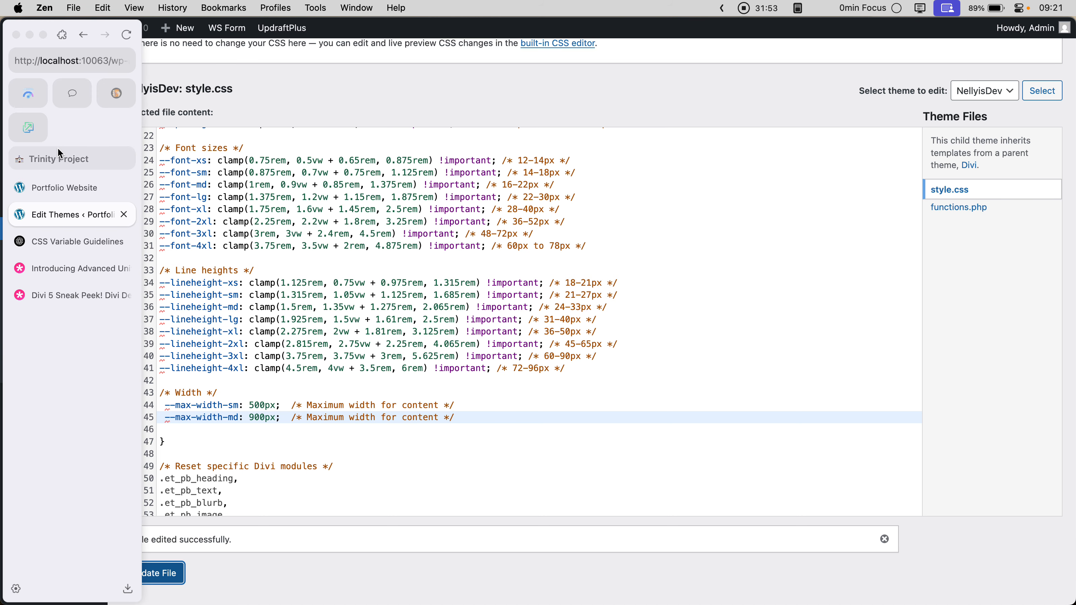
{"action": "left_click", "coordinate": [64, 188]}
{"action": "scroll", "coordinate": [380, 422], "scroll_direction": "down", "scroll_amount": 10}
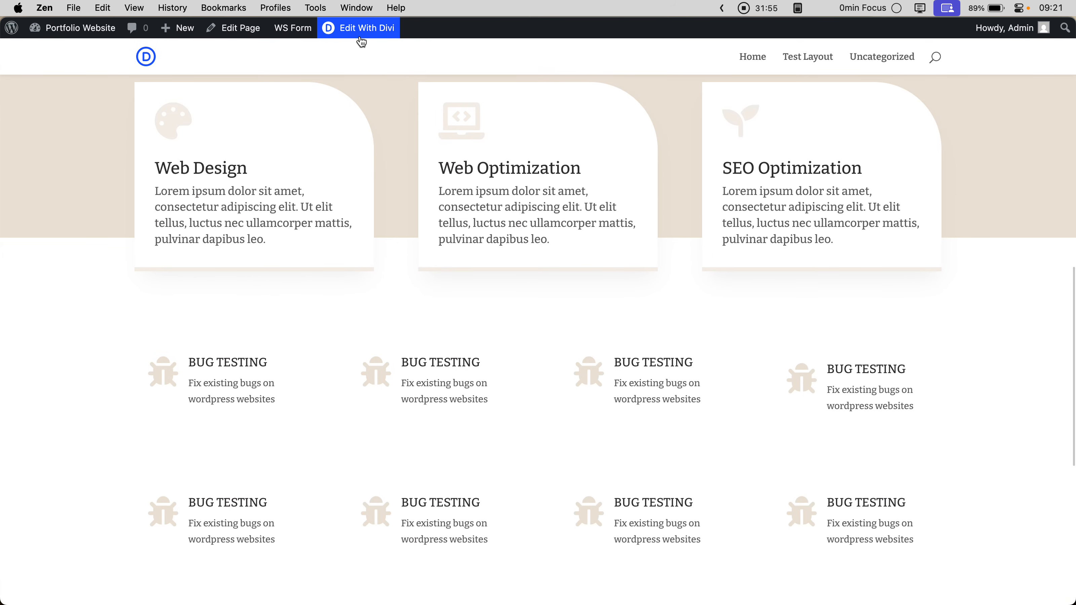
{"action": "left_click", "coordinate": [361, 41]}
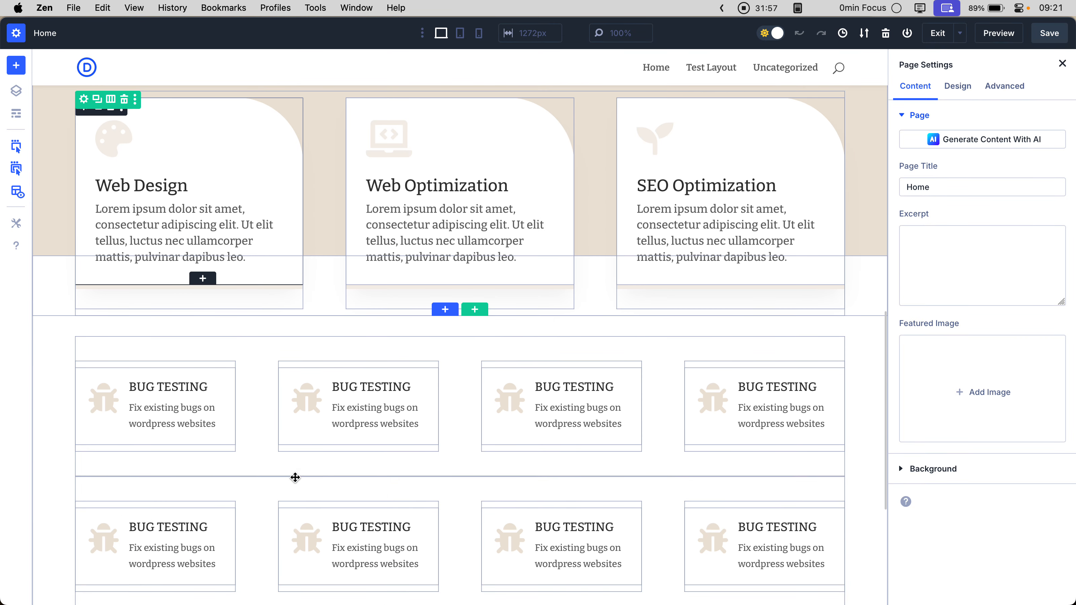
{"action": "left_click", "coordinate": [266, 151]}
{"action": "left_click", "coordinate": [945, 110]}
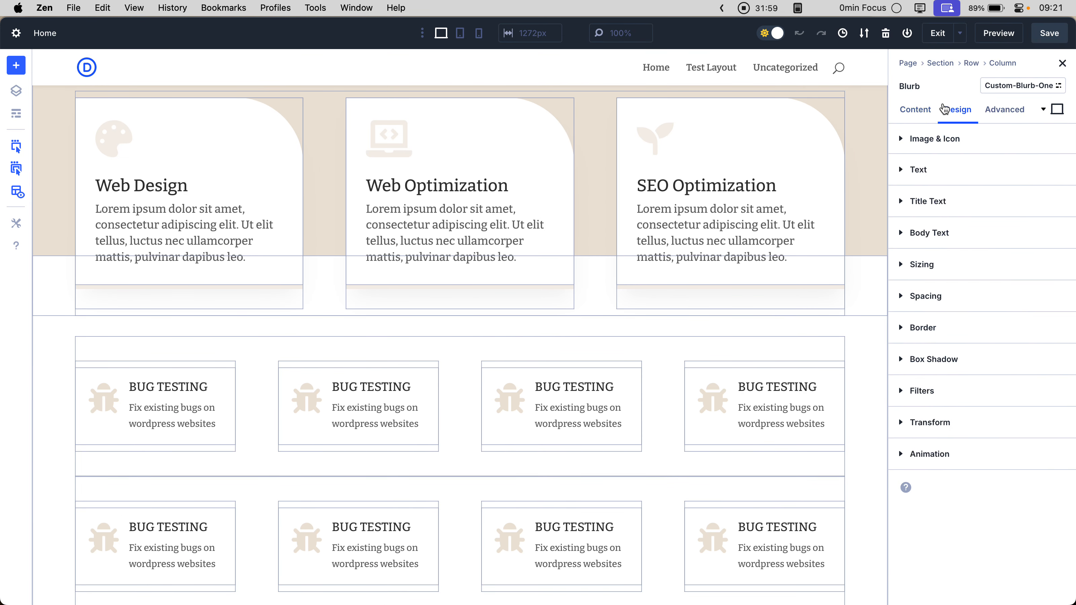
{"action": "left_click", "coordinate": [954, 266]}
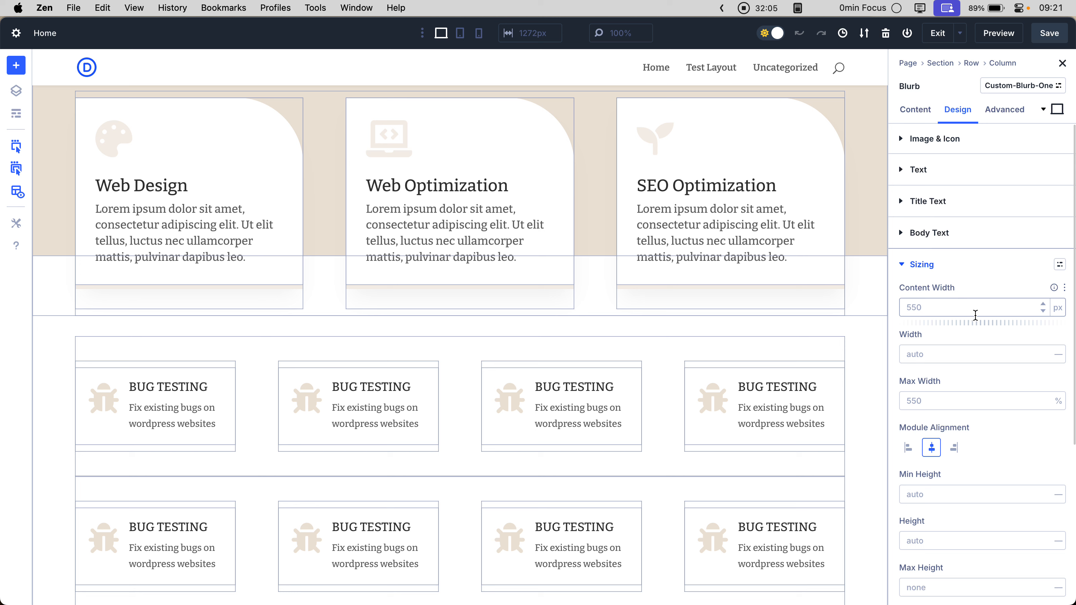
Try px as the Web Design blurb's Max Width unit, check its preset list, and return the unit to %
{"action": "left_click", "coordinate": [958, 409]}
{"action": "left_click", "coordinate": [1063, 409]}
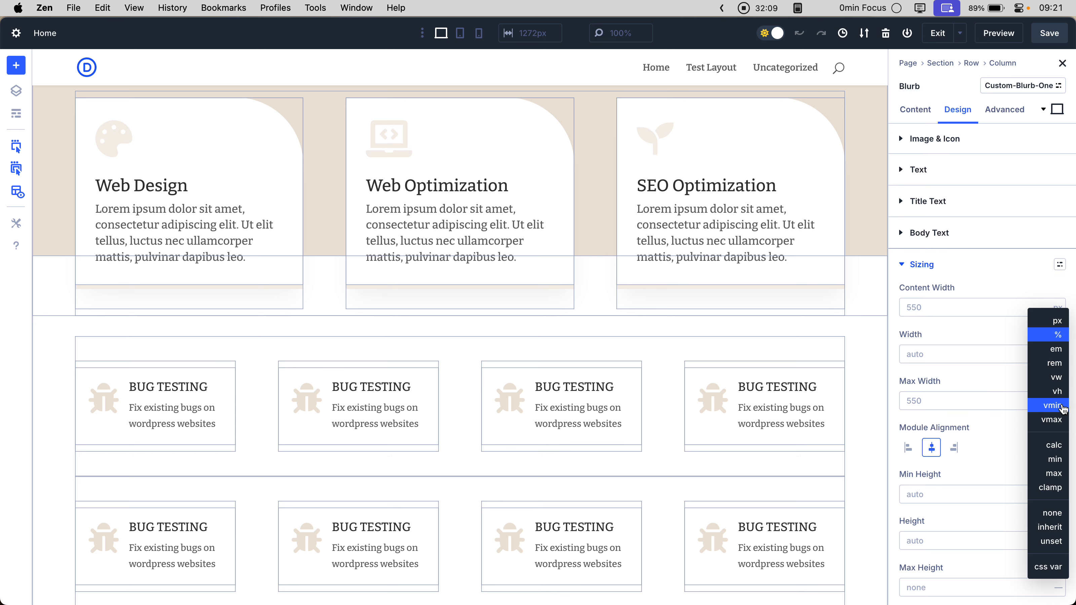
{"action": "left_click", "coordinate": [1051, 321]}
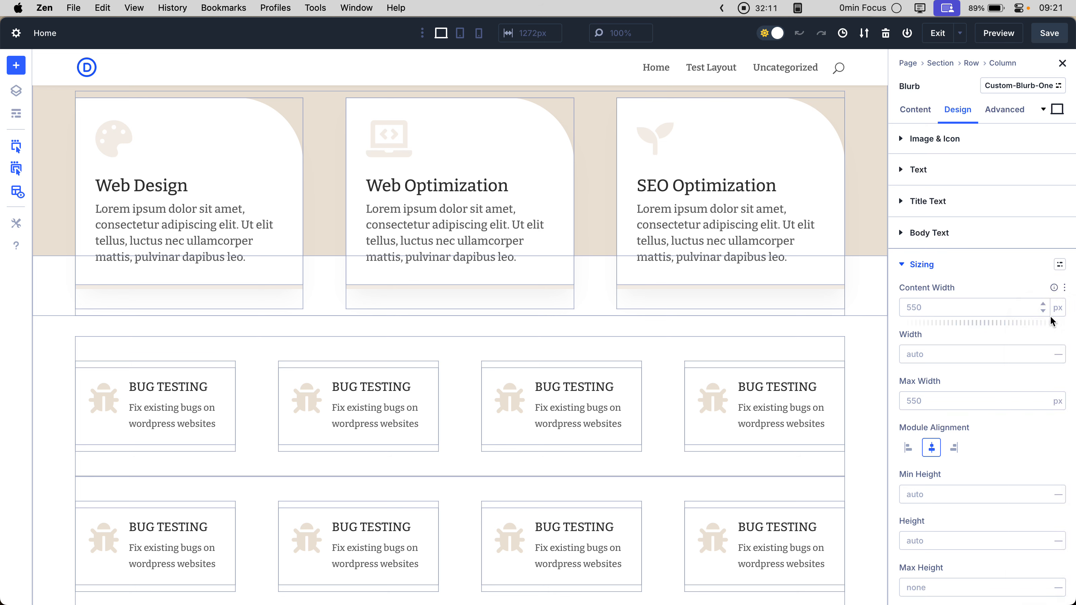
{"action": "left_click", "coordinate": [986, 405]}
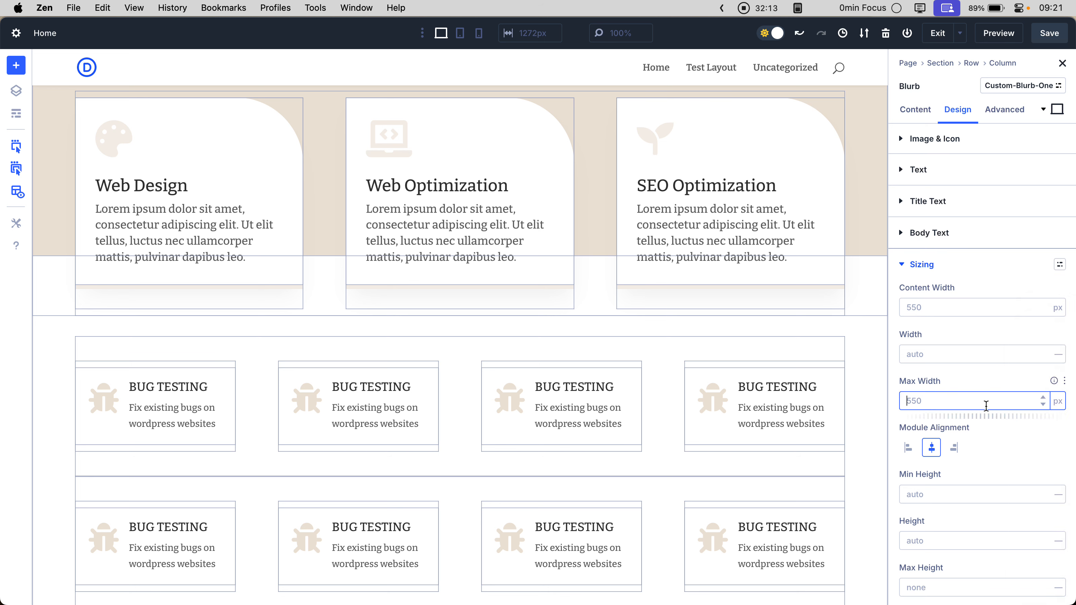
{"action": "left_click", "coordinate": [1043, 89]}
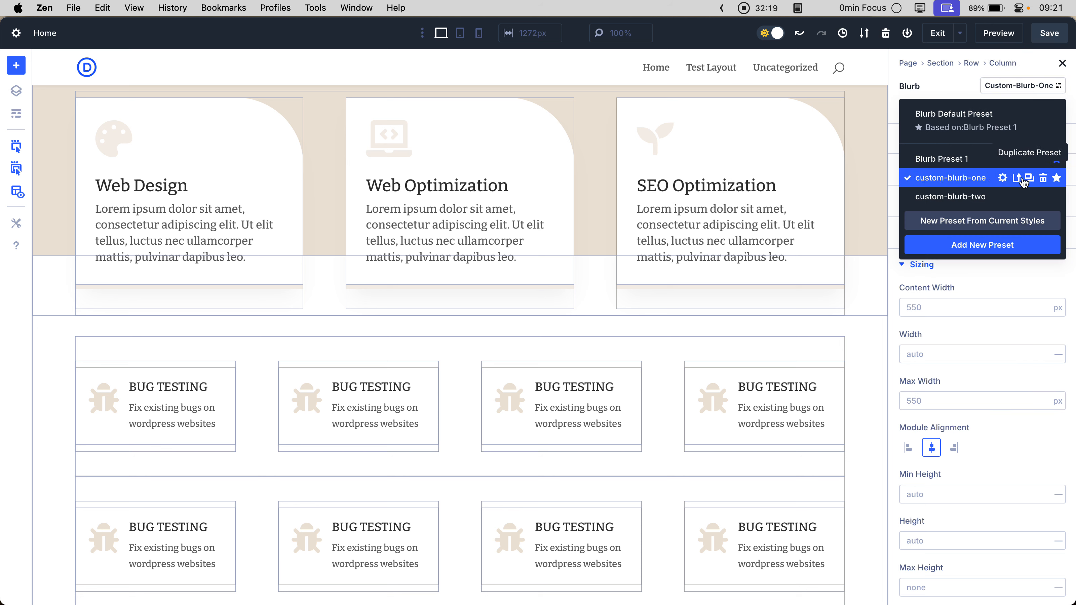
{"action": "left_click", "coordinate": [1058, 400]}
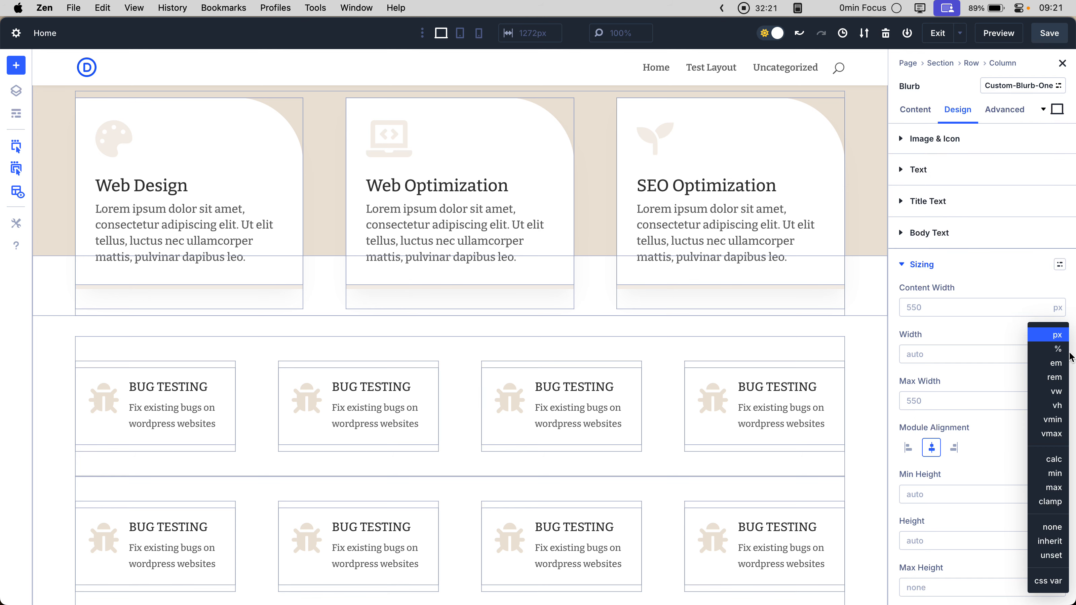
{"action": "left_click", "coordinate": [1064, 357]}
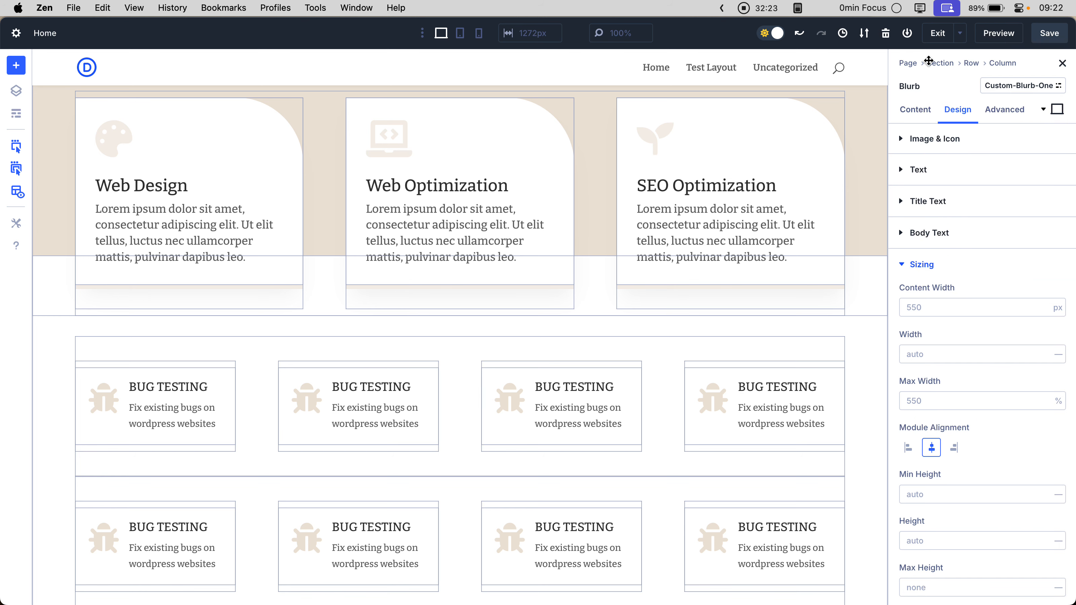
Switch the builder interface to dark mode and back to light mode
{"action": "scroll", "coordinate": [807, 187], "scroll_direction": "up", "scroll_amount": 5}
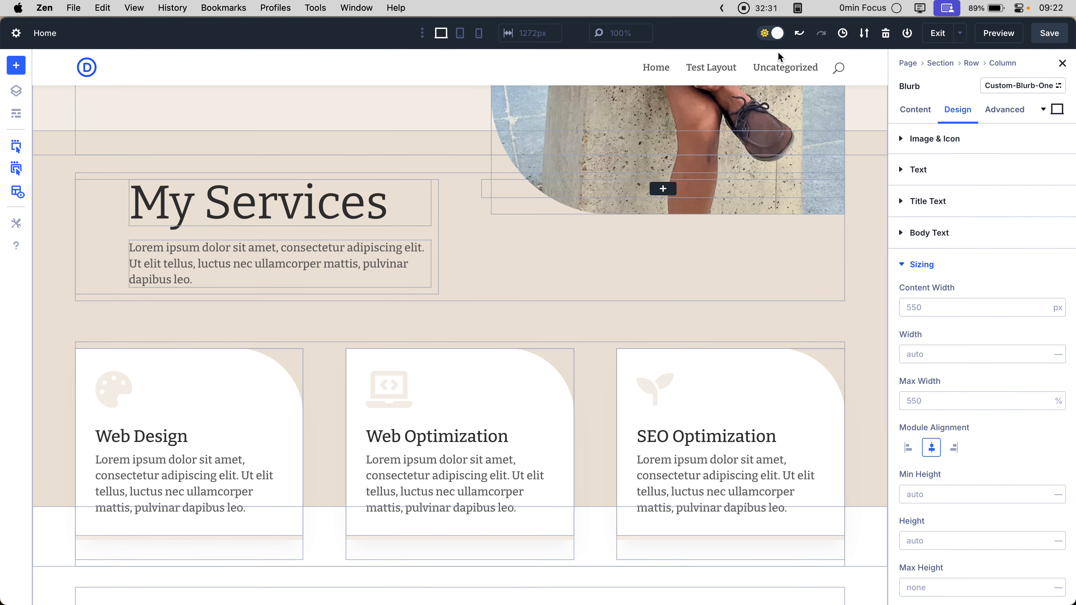
{"action": "left_click", "coordinate": [771, 40]}
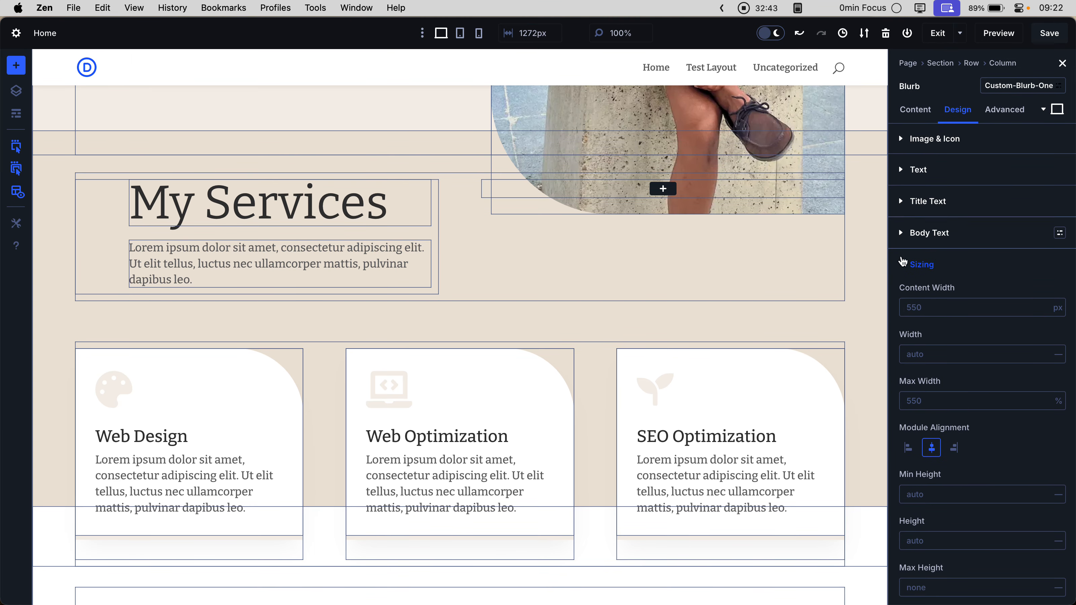
{"action": "left_click", "coordinate": [778, 34]}
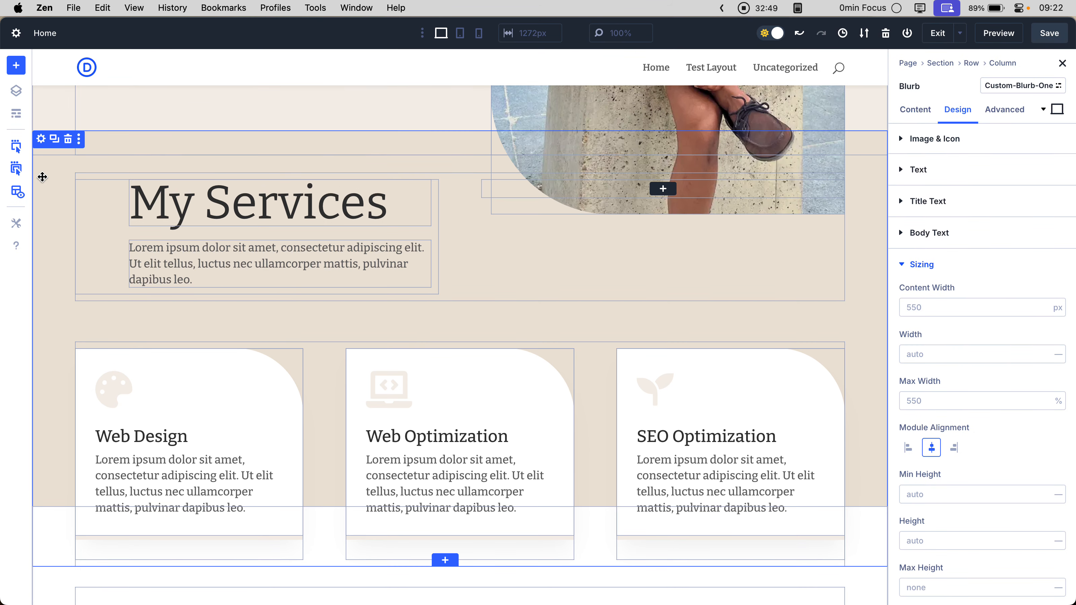
Exit the builder and discard the unsaved changes to the Home page
{"action": "mouse_move", "coordinate": [30, 100]}
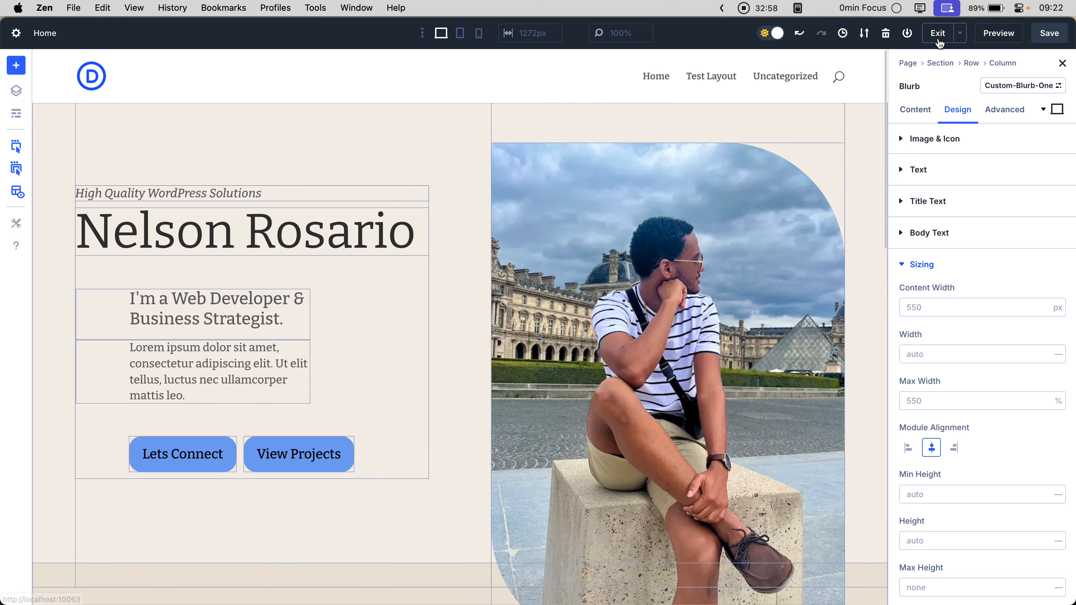
{"action": "left_click", "coordinate": [938, 34]}
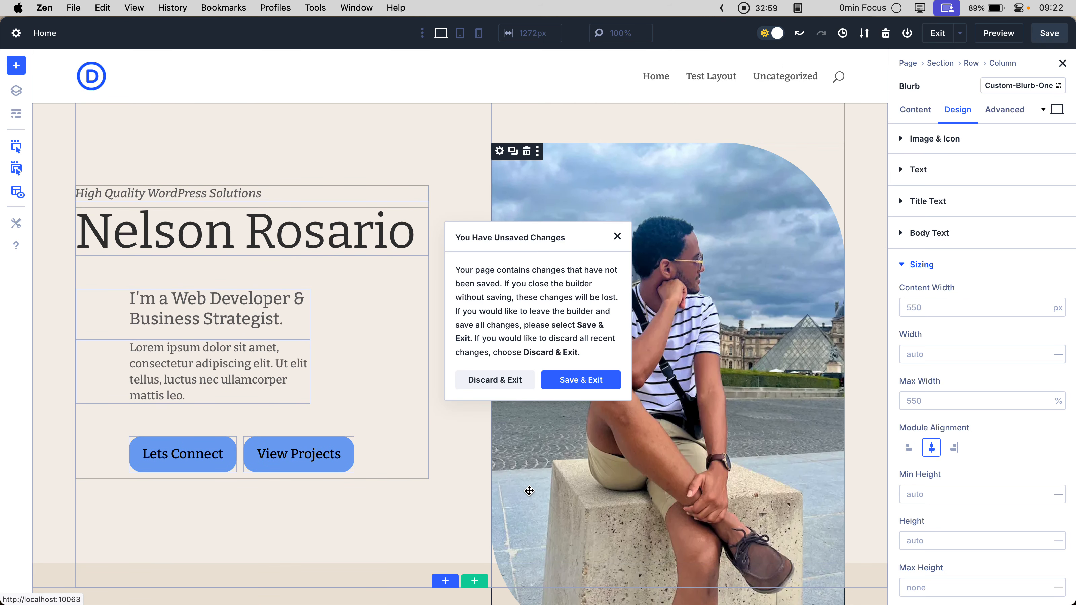
{"action": "left_click", "coordinate": [501, 382]}
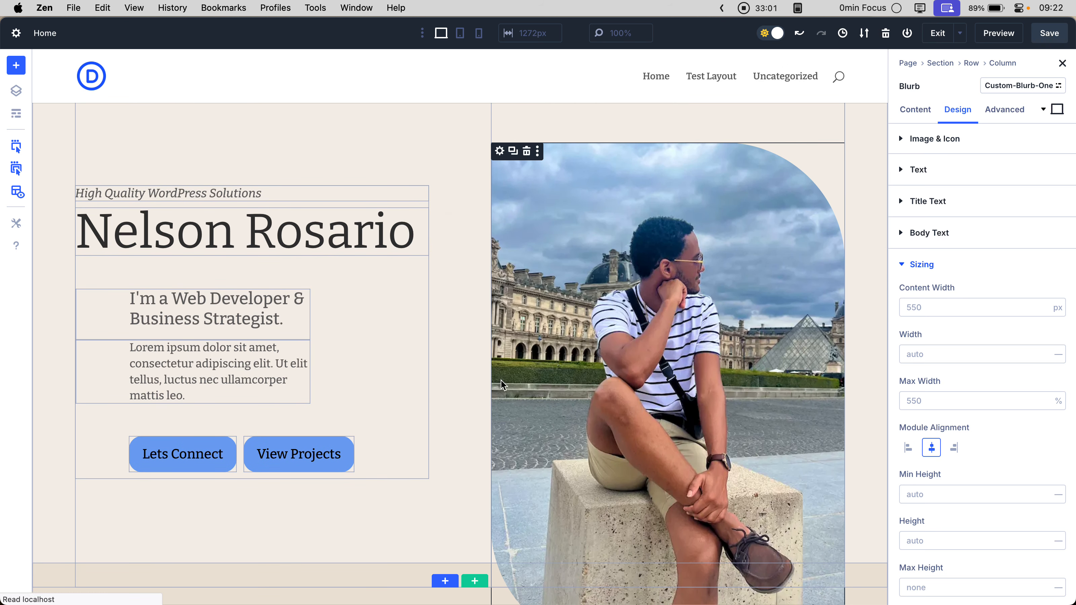
Review the front-end Home page's hero, My Services, service cards and bug testing sections
{"action": "scroll", "coordinate": [501, 381], "scroll_direction": "down", "scroll_amount": 15}
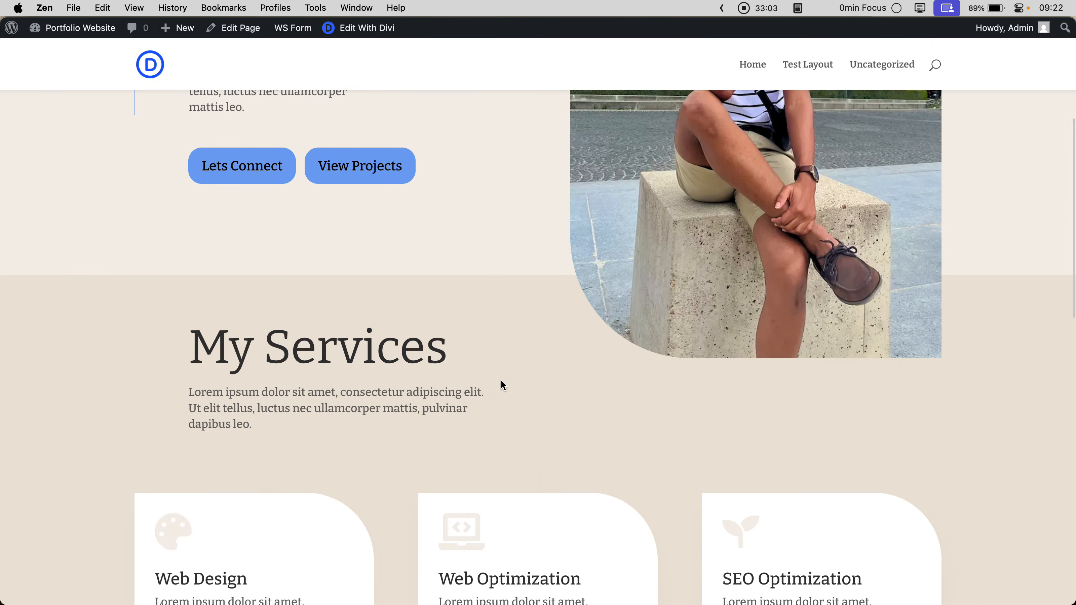
{"action": "scroll", "coordinate": [501, 381], "scroll_direction": "up", "scroll_amount": 4}
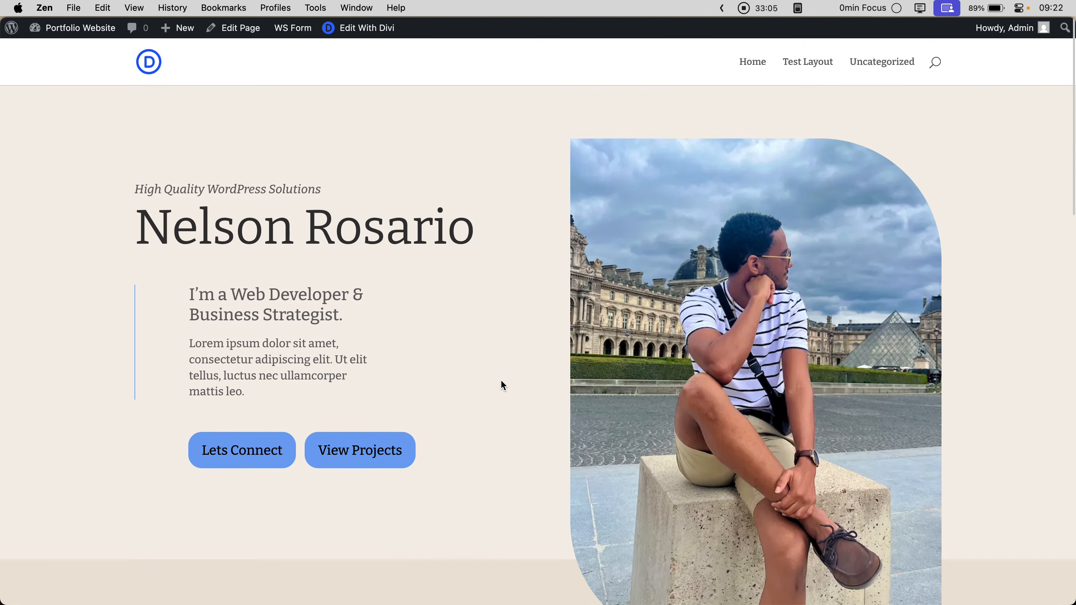
{"action": "scroll", "coordinate": [501, 380], "scroll_direction": "down", "scroll_amount": 6}
{"action": "scroll", "coordinate": [501, 381], "scroll_direction": "down", "scroll_amount": 15}
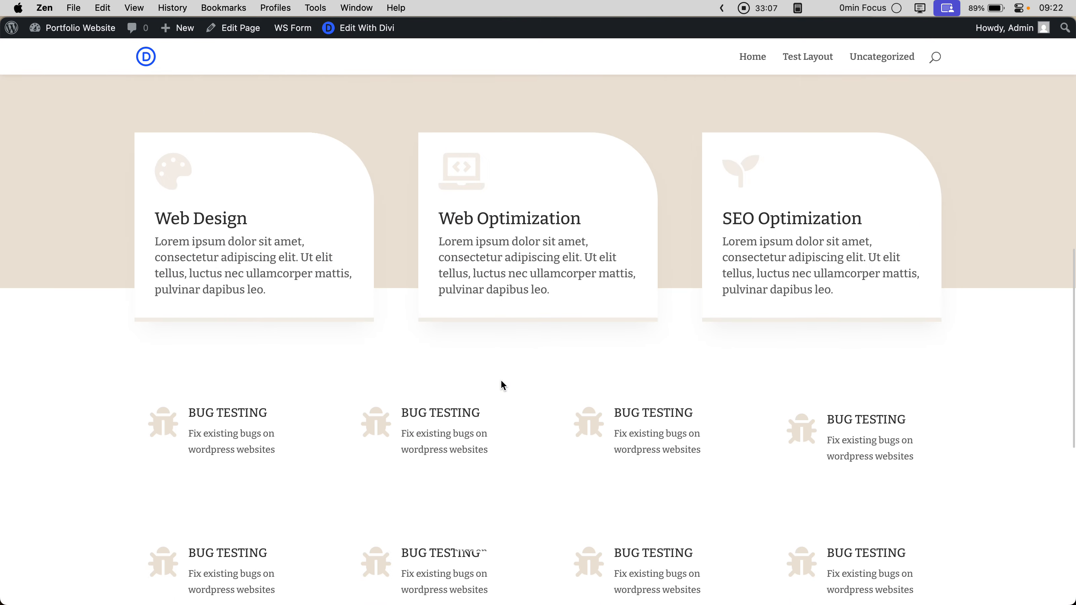